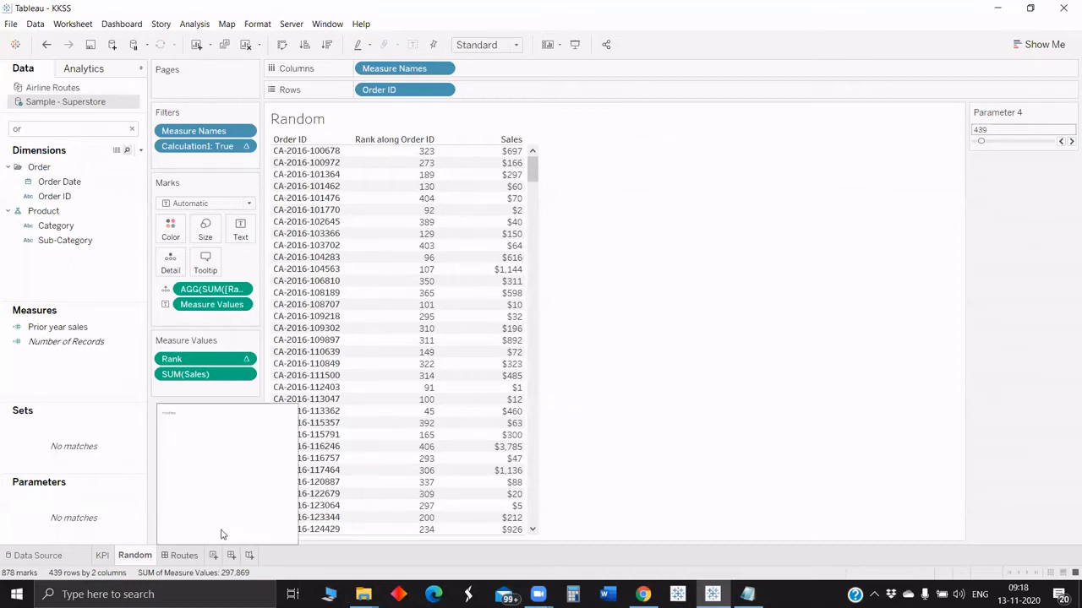
# Look over the order ranks and sales in the Random sheet and create a new blank worksheet.
pyautogui.moveTo(417, 397)
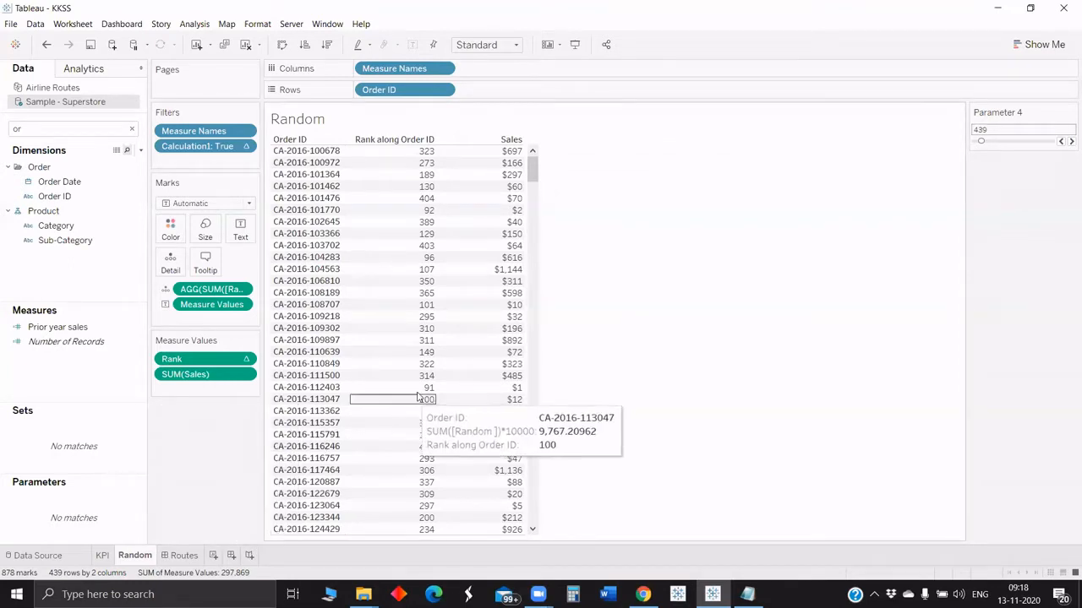
pyautogui.moveTo(472, 385)
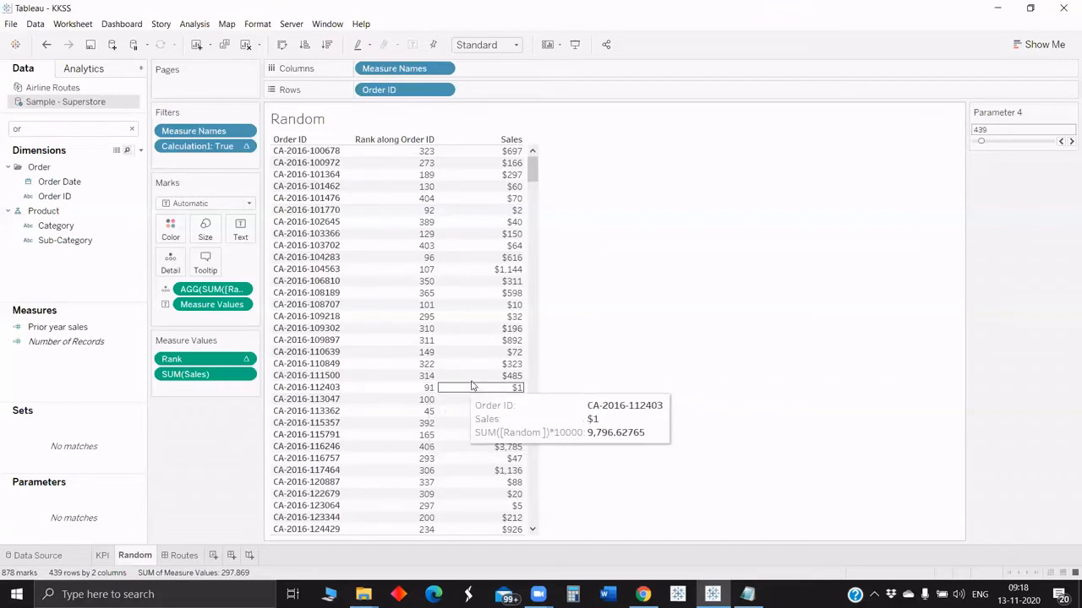
pyautogui.moveTo(459, 436)
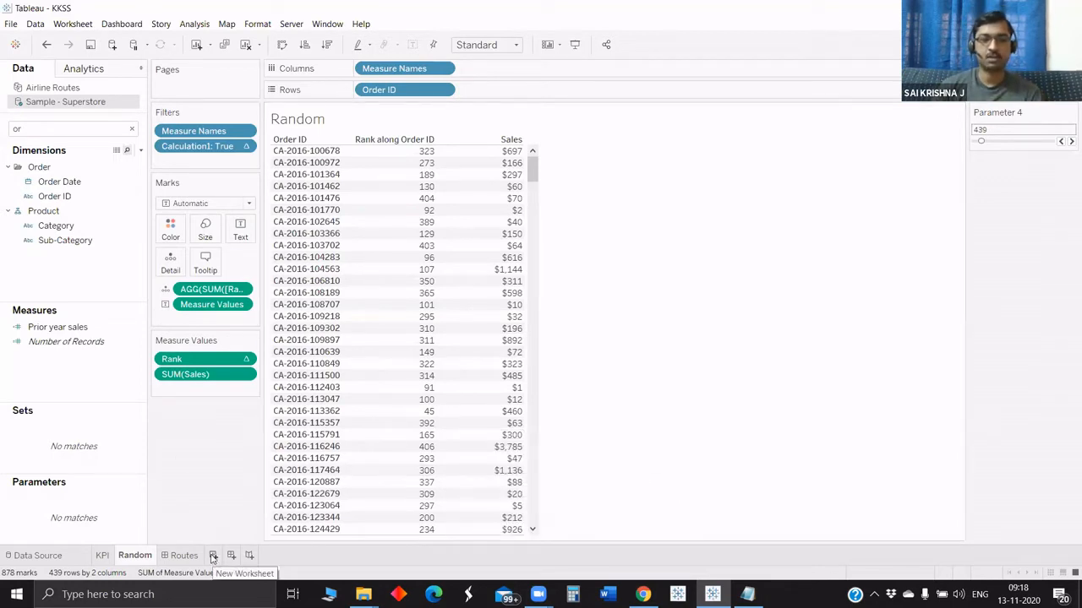
pyautogui.hotkey('ctrl', 'm')
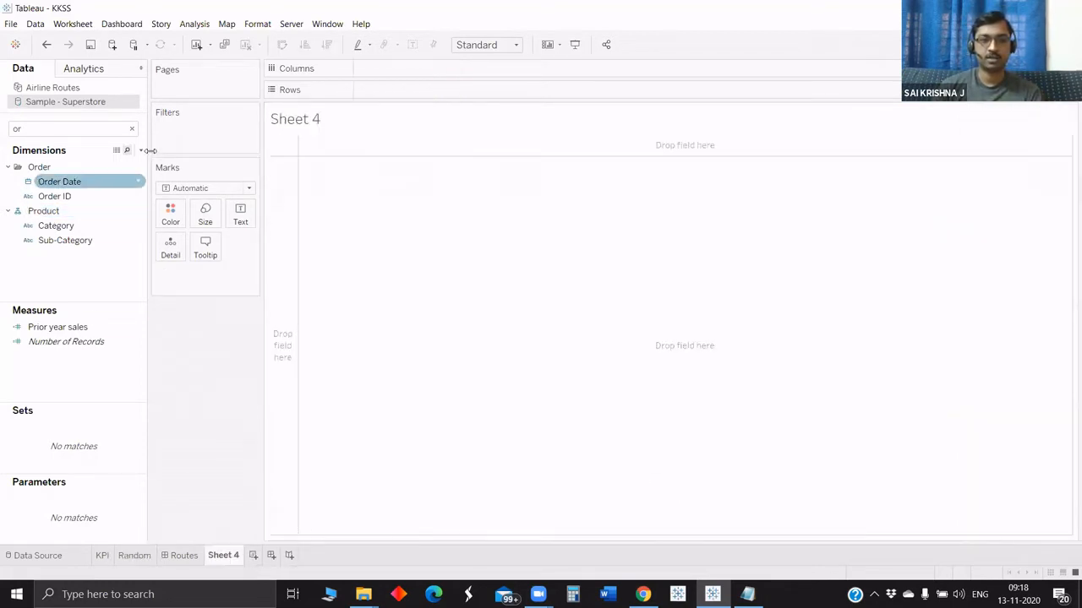
# Search the function list for "random" in a new calculated field and close the editor without saving.
pyautogui.click(141, 150)
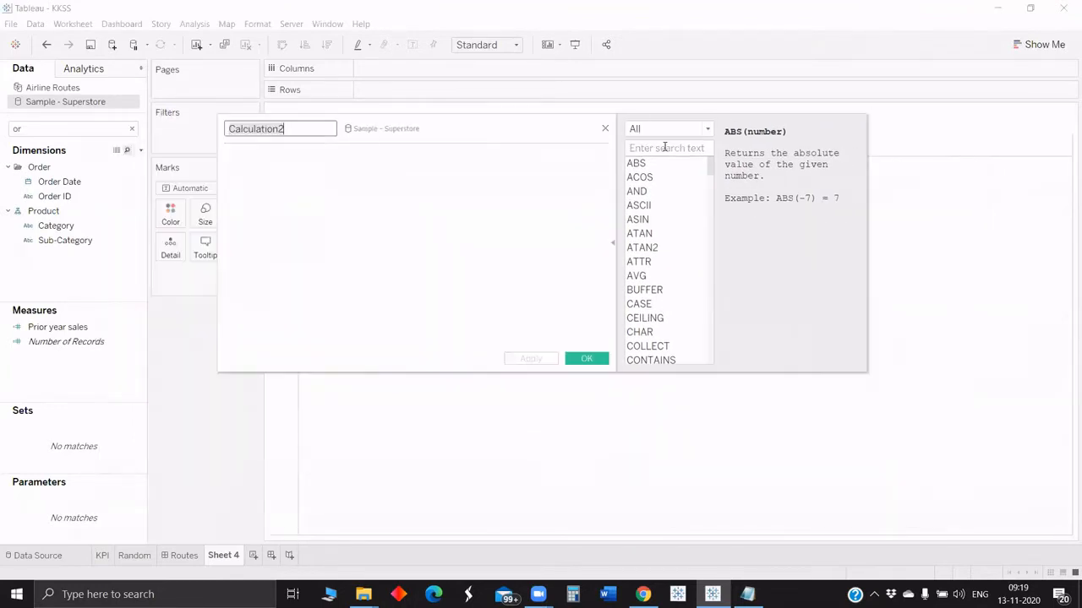
pyautogui.click(665, 147)
pyautogui.write('r')
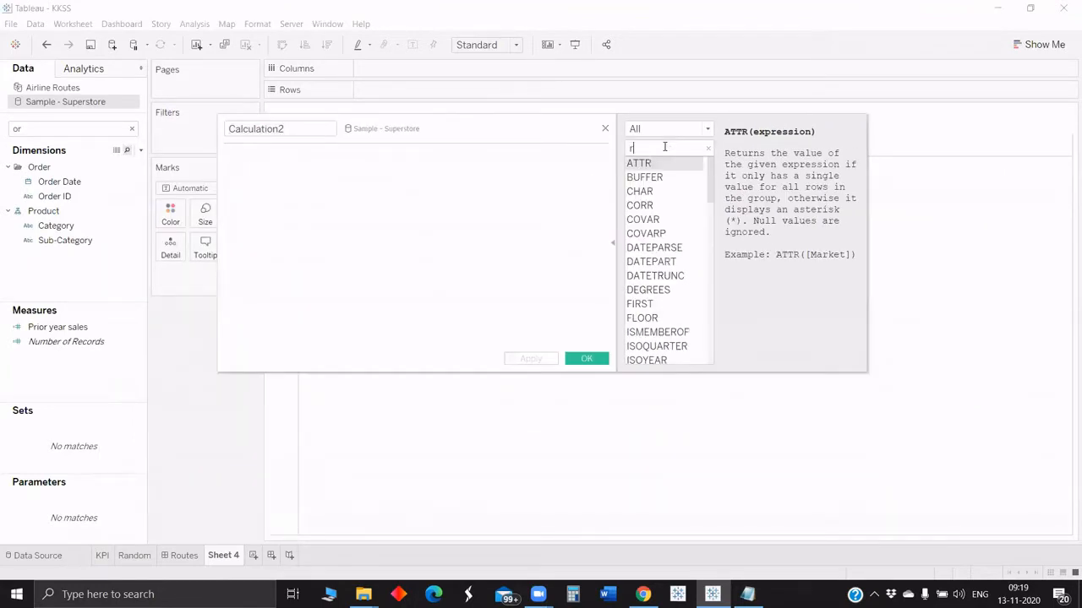
pyautogui.write('ando')
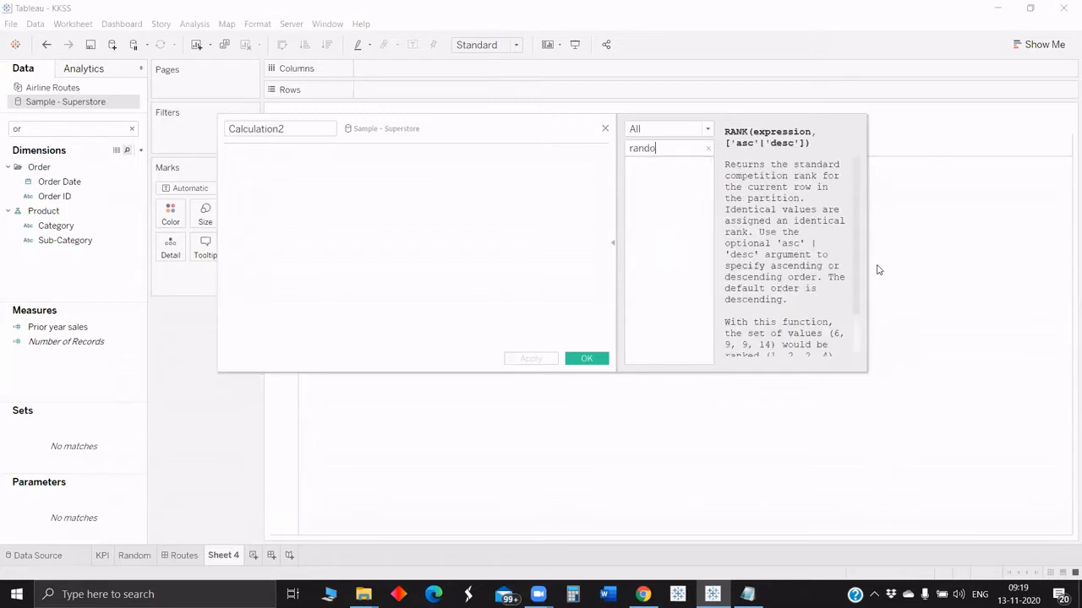
pyautogui.write('m')
pyautogui.press('BackSpace')
pyautogui.press('BackSpace')
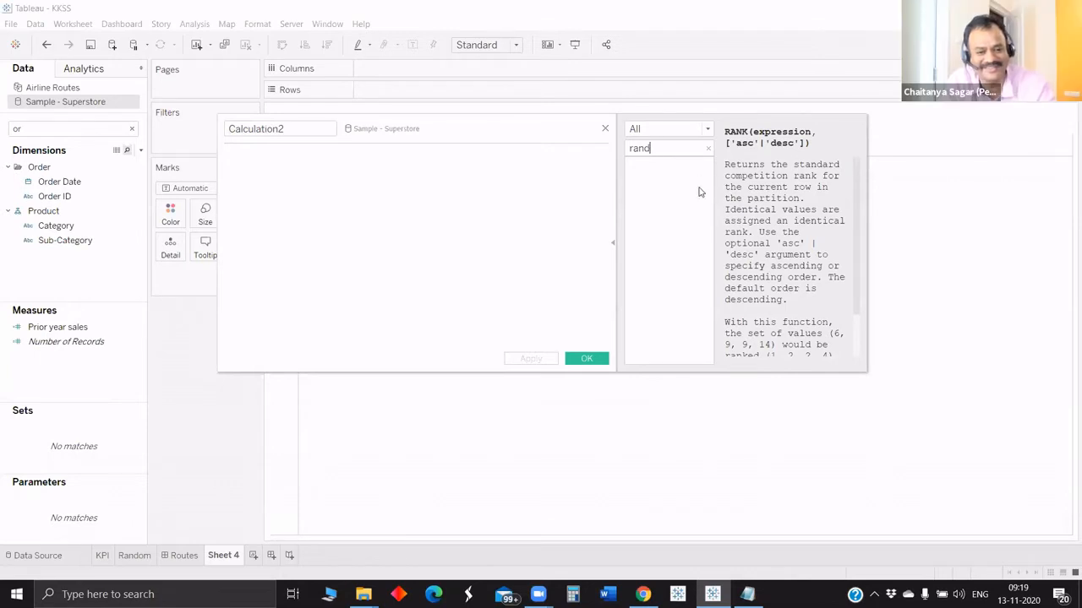
pyautogui.write('o')
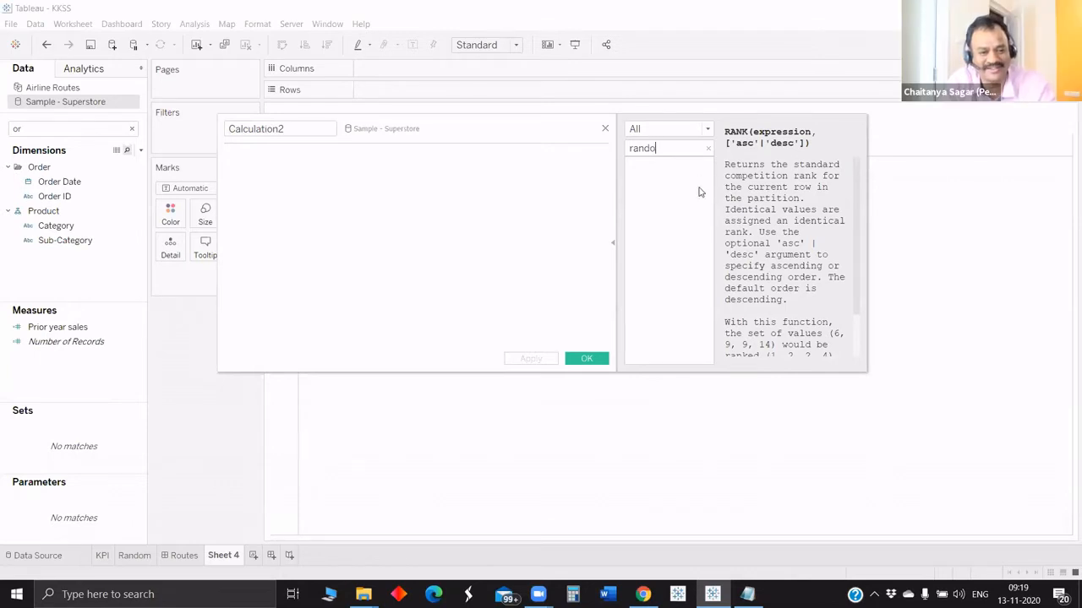
pyautogui.write('m')
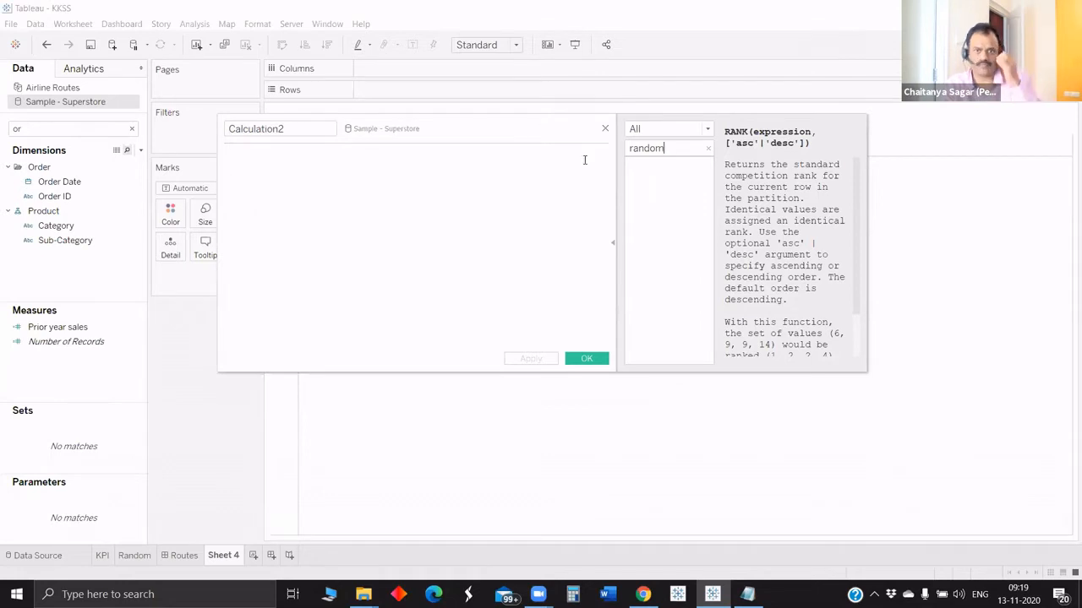
pyautogui.click(605, 128)
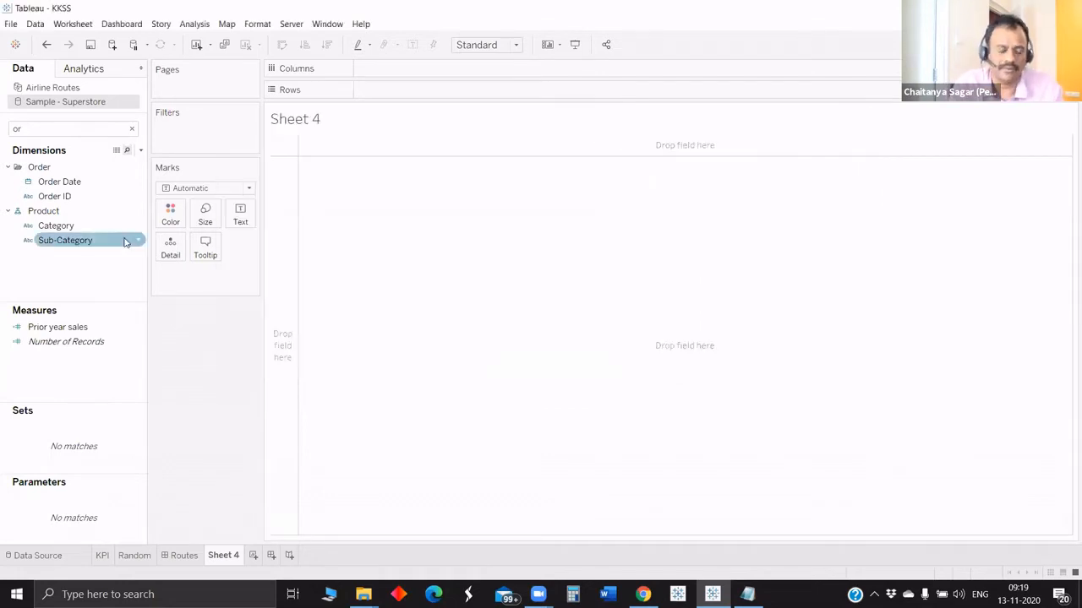
# Place Order ID with all its members on Rows and show each order's Sales as text.
pyautogui.moveTo(54, 196); pyautogui.dragTo(411, 95)
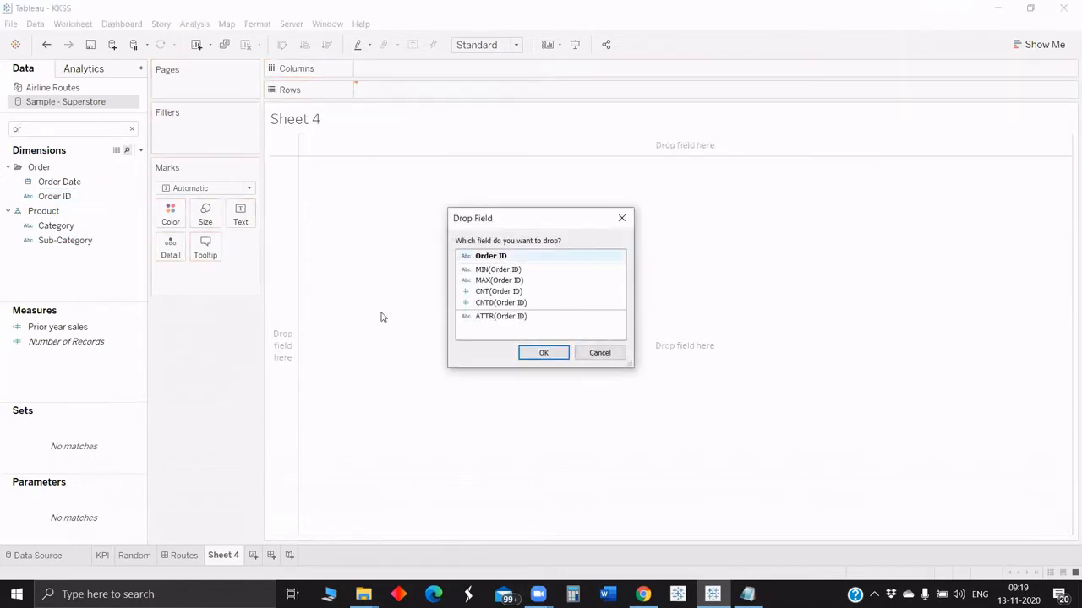
pyautogui.press('Return')
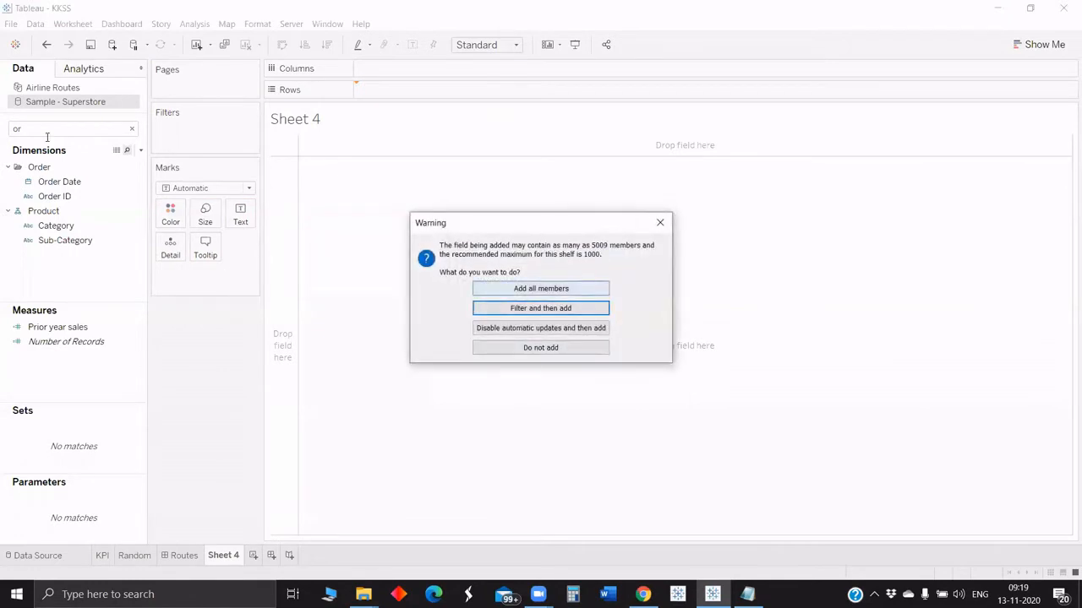
pyautogui.press('Return')
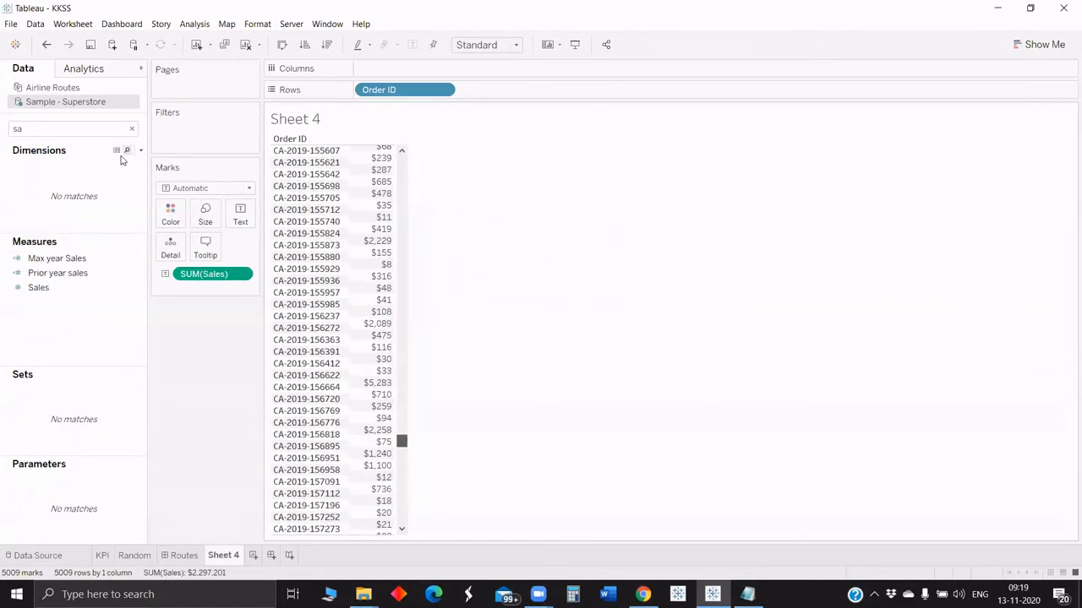
pyautogui.moveTo(401, 445); pyautogui.dragTo(410, 185)
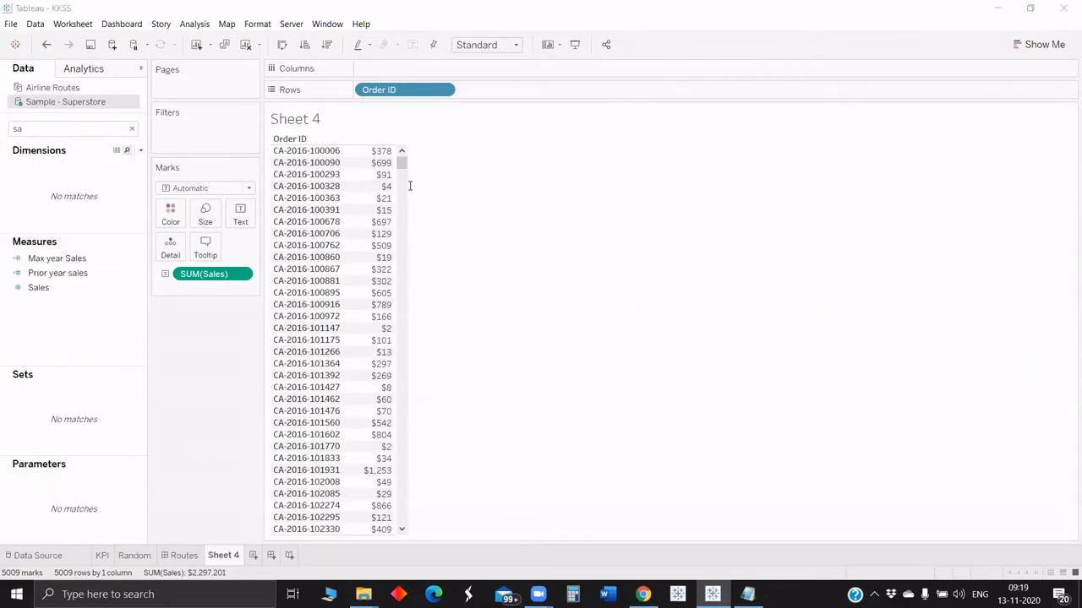
# Start a calculated field named Random with a FIXED expression on [Order ID] that calls random().
pyautogui.hotkey('alt', 'a')
pyautogui.write('cRa')
pyautogui.write('ndom')
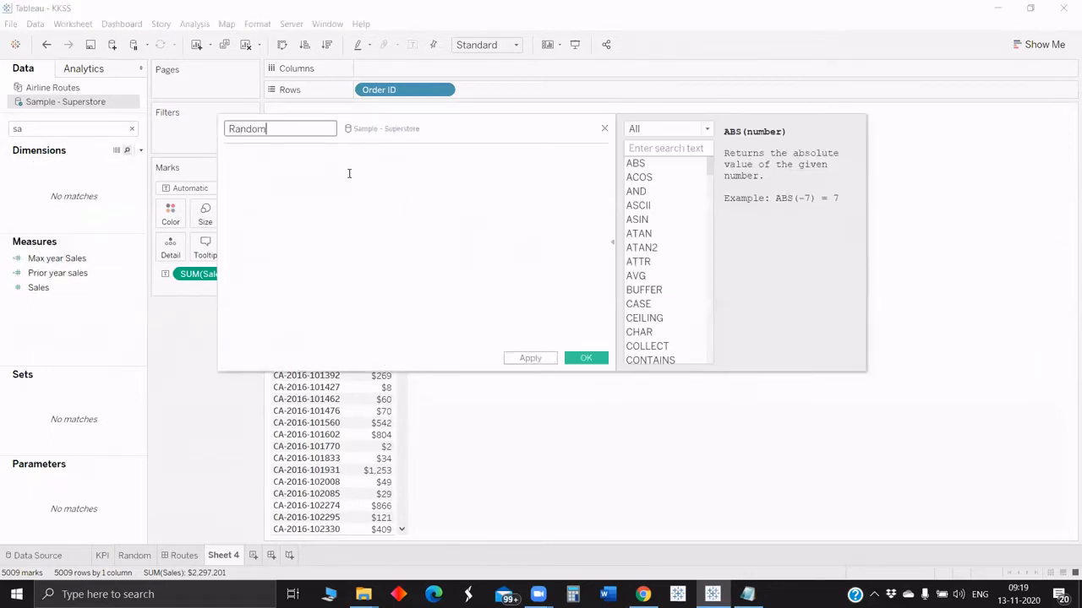
pyautogui.click(349, 173)
pyautogui.write('fix')
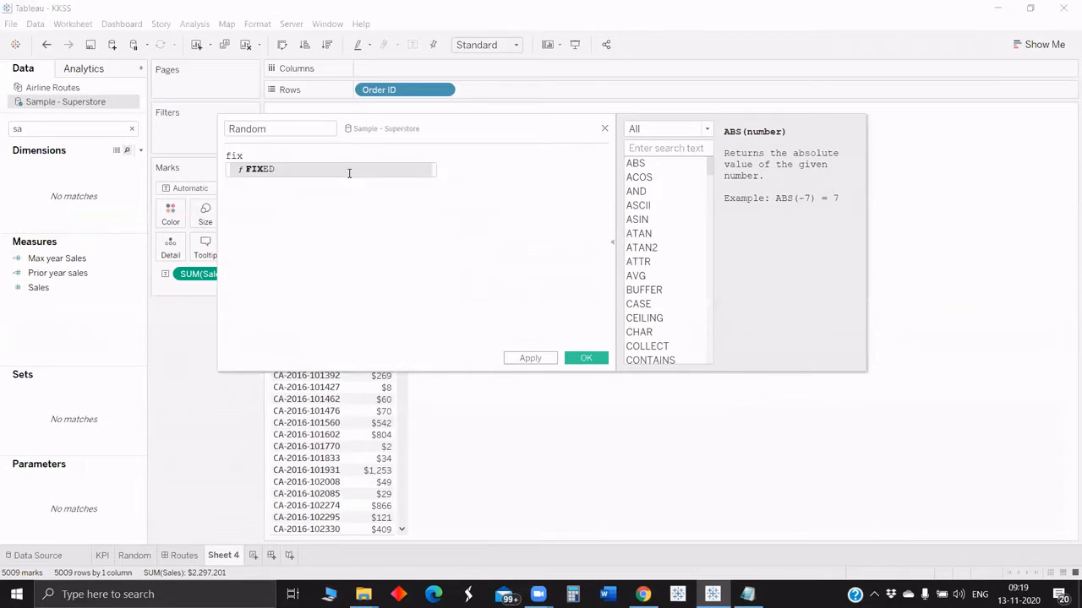
pyautogui.press('Return')
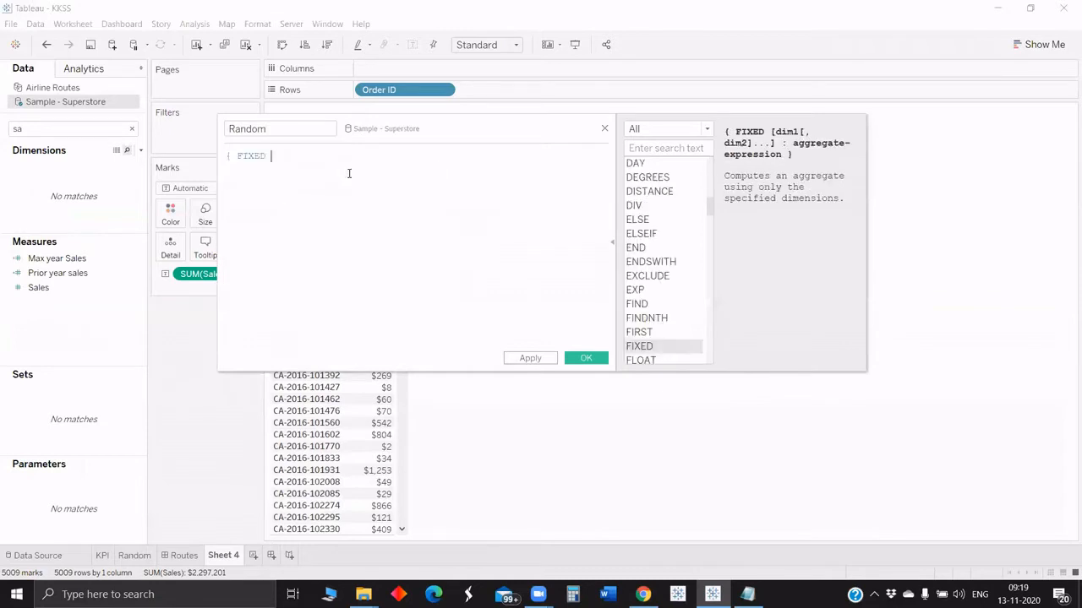
pyautogui.write('orde')
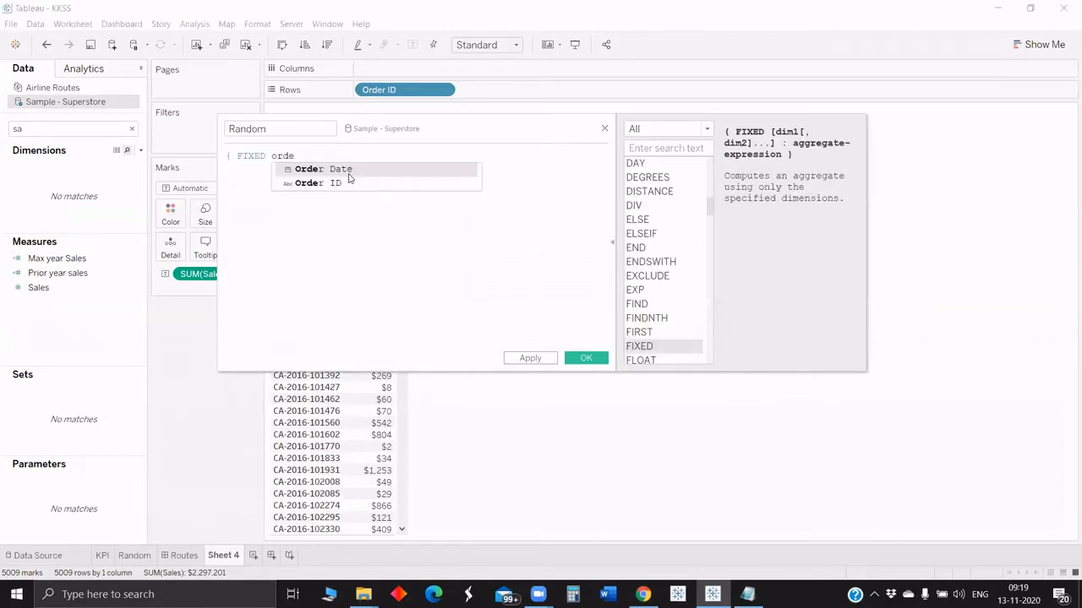
pyautogui.press('Down')
pyautogui.press('Return')
pyautogui.write(': ra')
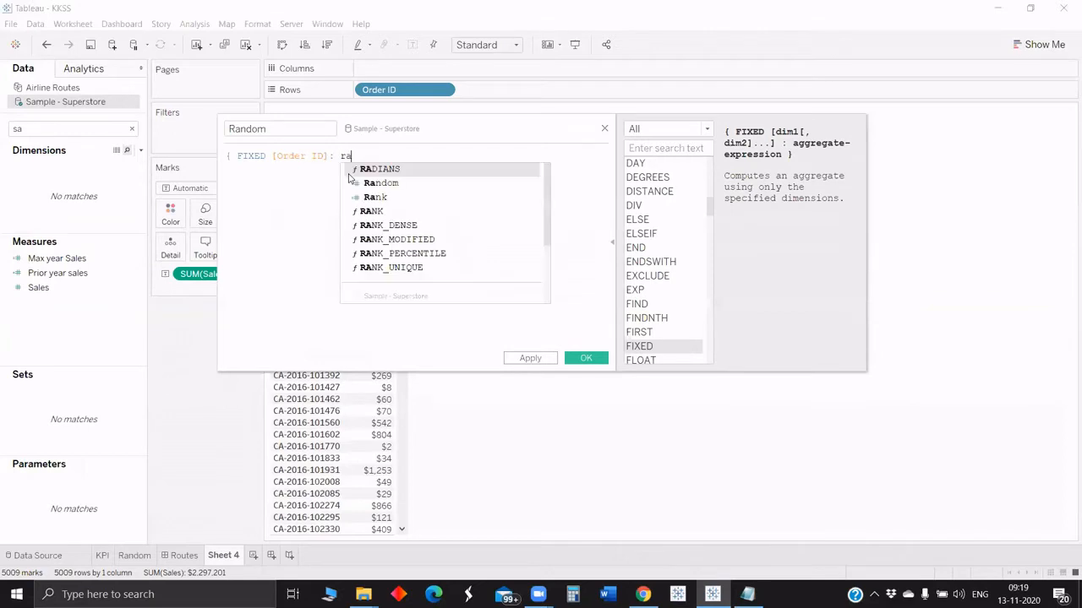
pyautogui.write('ndo')
pyautogui.press('Return')
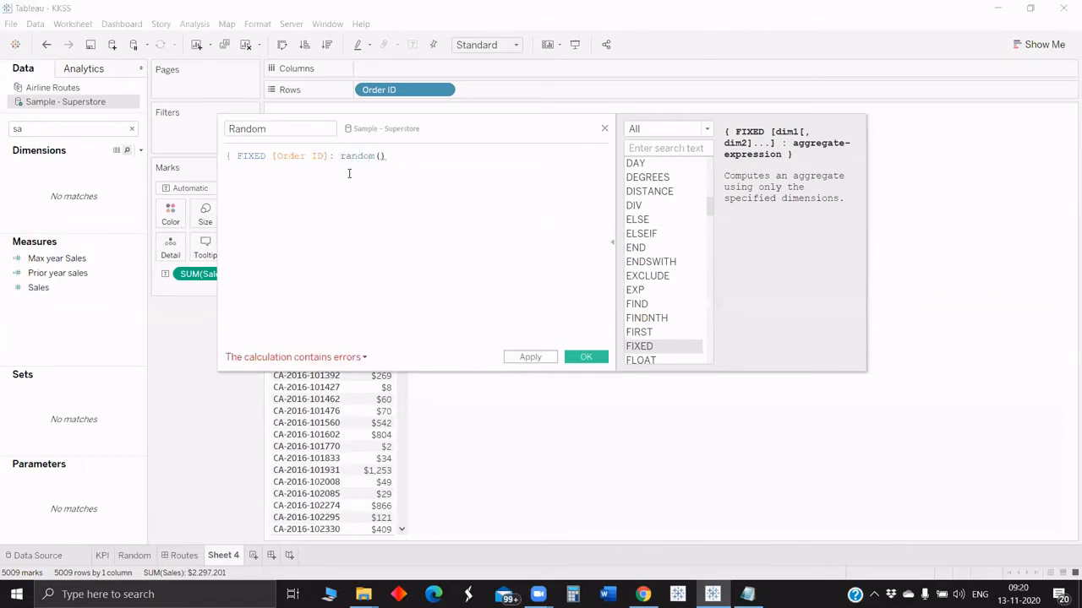
# Wrap the random() call in avg() so the formula reads { FIXED [Order ID]: avg(random())}.
pyautogui.click(349, 173)
pyautogui.write('avg(')
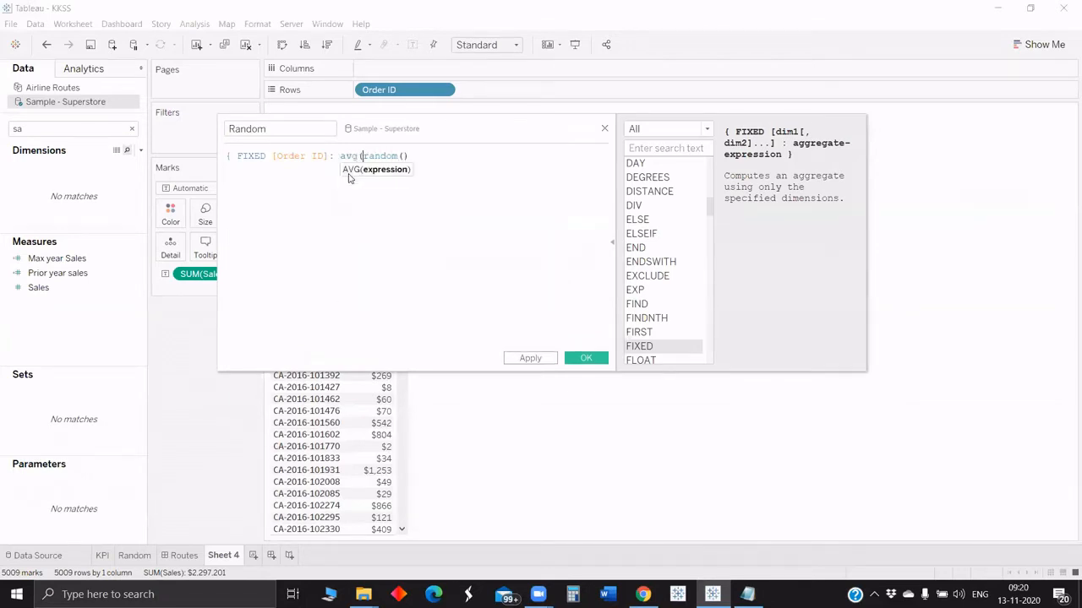
pyautogui.click(430, 152)
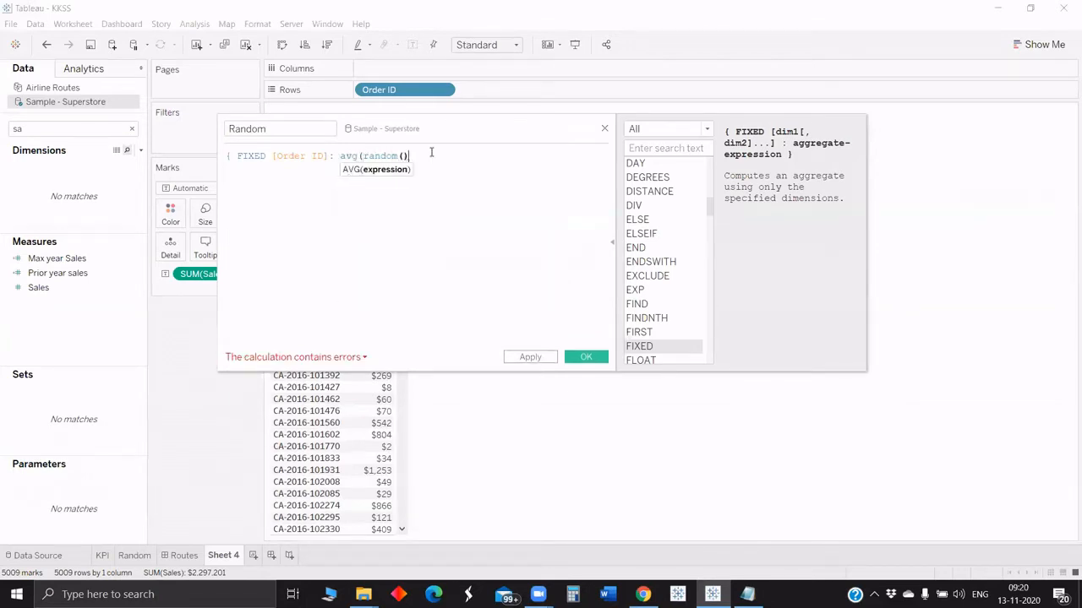
pyautogui.write(')')
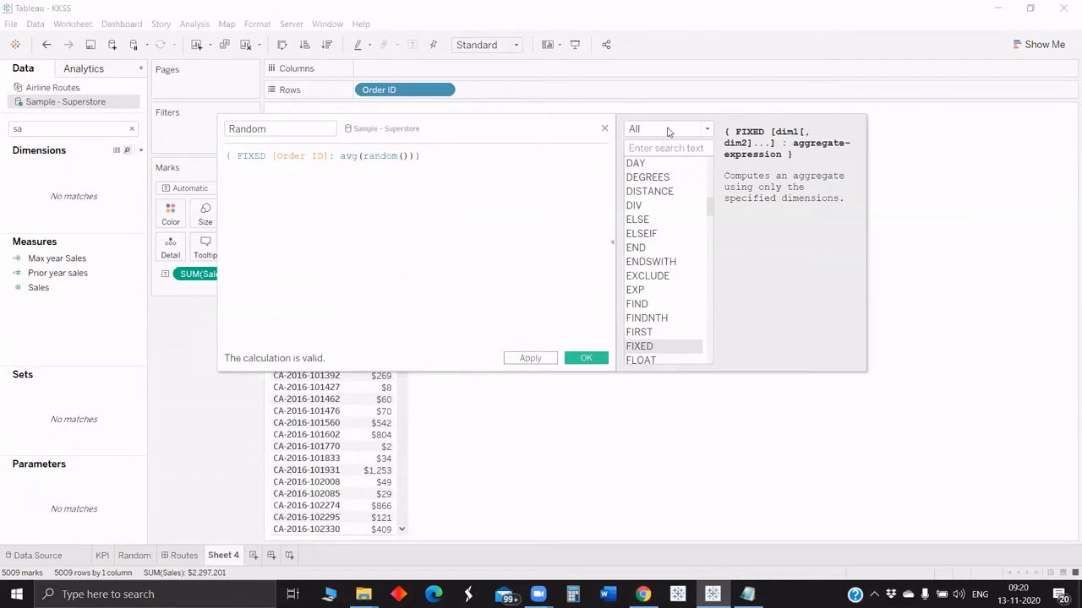
# Limit the function list to Number functions, search it for "Random" and clear the search.
pyautogui.click(668, 129)
pyautogui.click(665, 152)
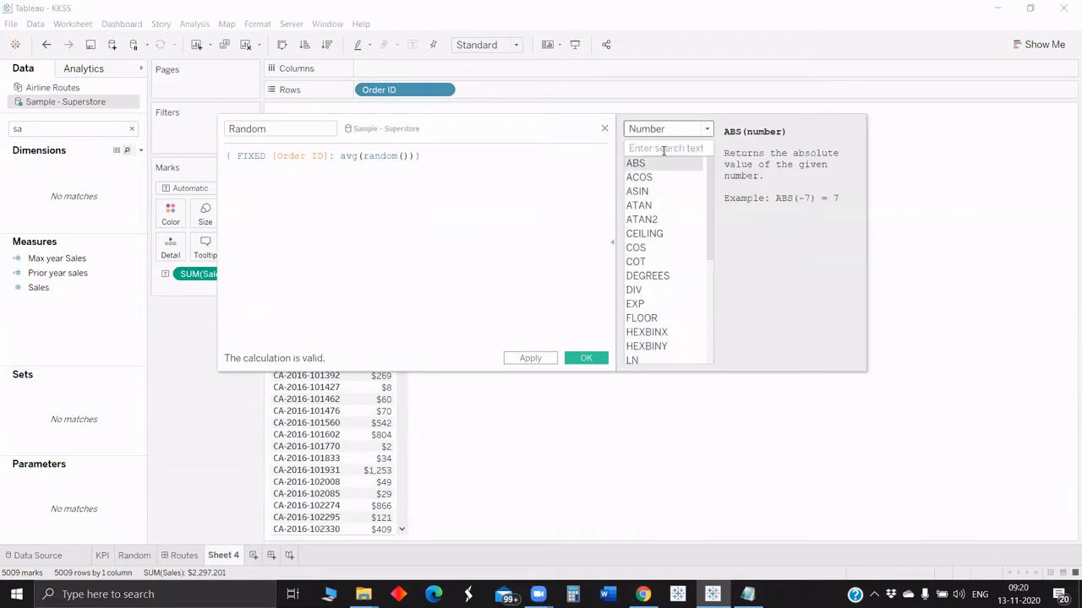
pyautogui.moveTo(708, 228); pyautogui.dragTo(709, 295)
pyautogui.click(654, 153)
pyautogui.write('Random')
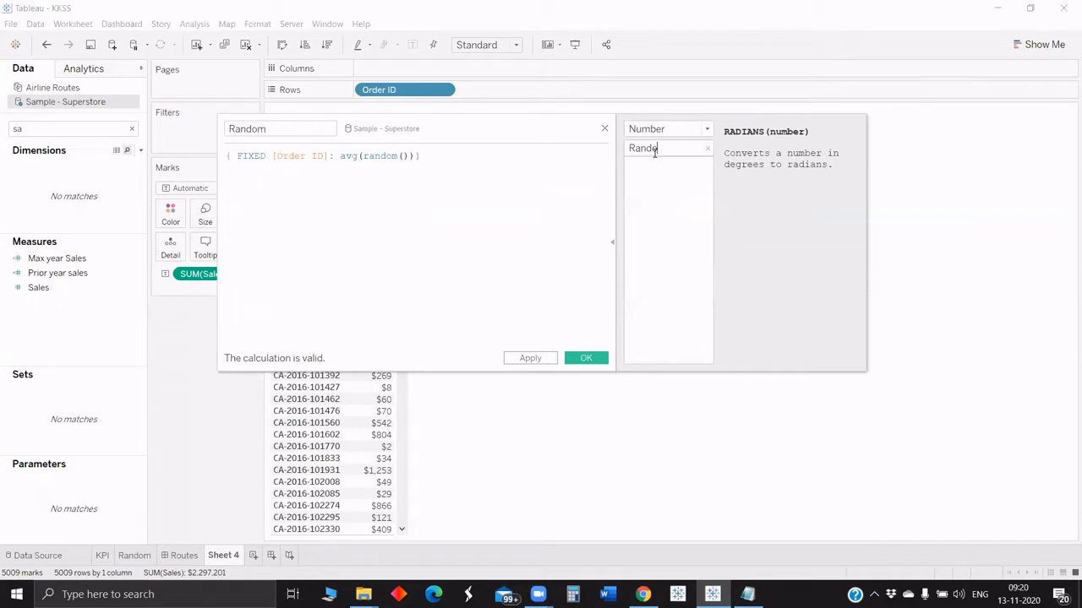
pyautogui.press('BackSpace')
pyautogui.press('BackSpace')
pyautogui.press('BackSpace')
pyautogui.press('BackSpace')
pyautogui.press('BackSpace')
pyautogui.press('BackSpace')
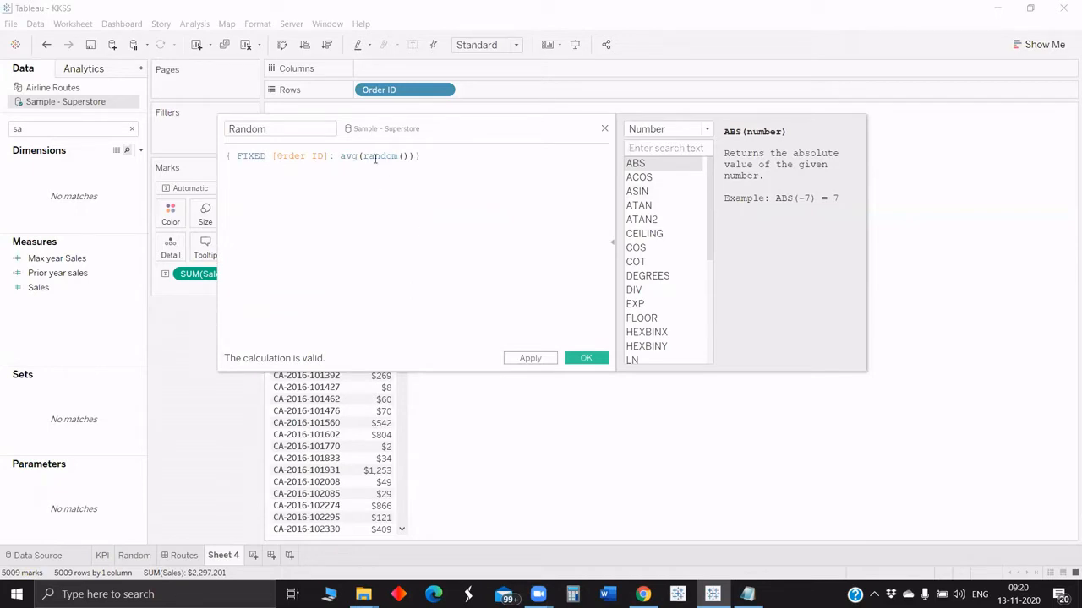
# View the description of the AVG function used in the formula and save the Random calculation.
pyautogui.click(346, 158)
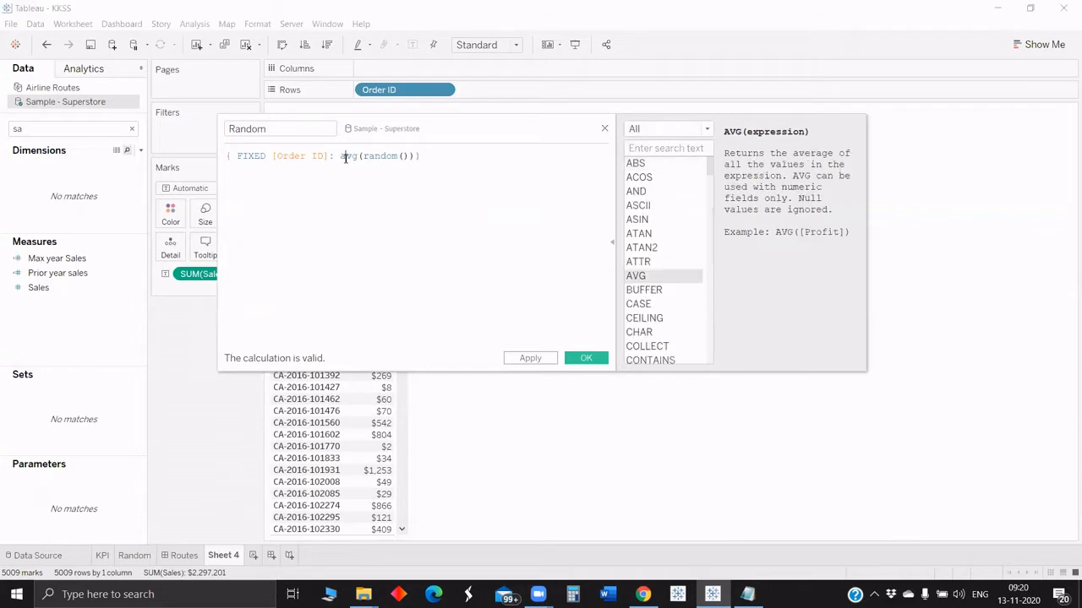
pyautogui.doubleClick(345, 157)
pyautogui.click(579, 362)
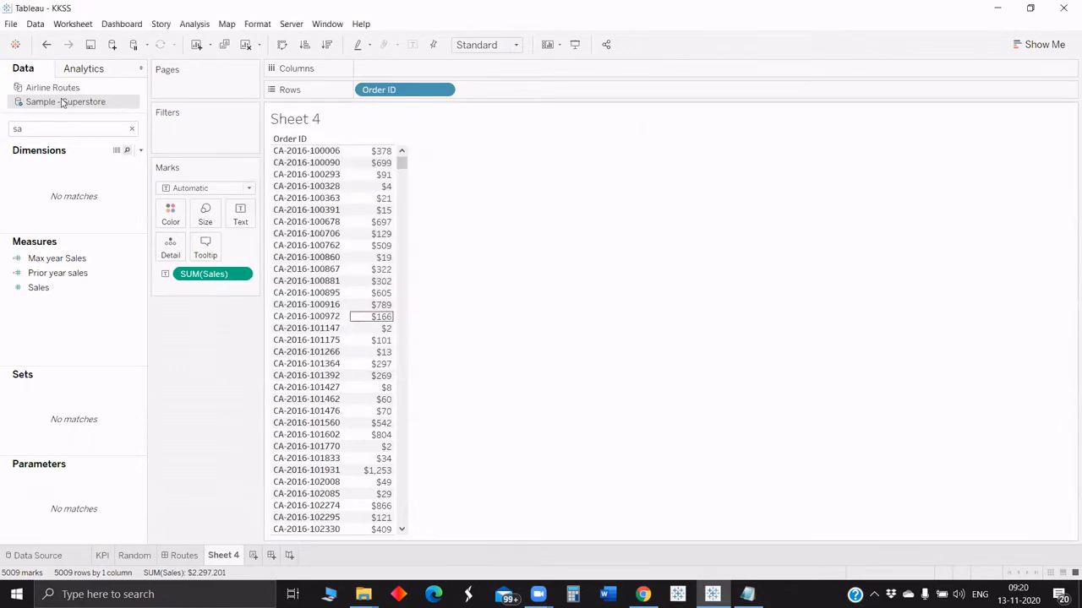
# Find the new Random measure by searching for "rand" and show it beside Sales in a text table per Order ID.
pyautogui.doubleClick(58, 128)
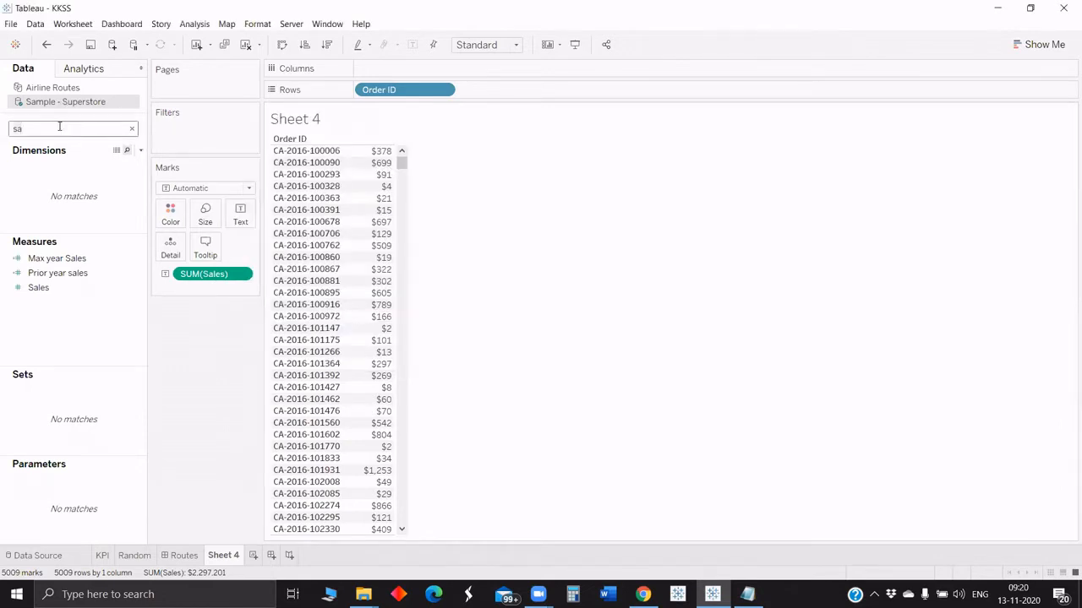
pyautogui.write('rand')
pyautogui.click(62, 262)
pyautogui.moveTo(62, 262); pyautogui.dragTo(385, 201)
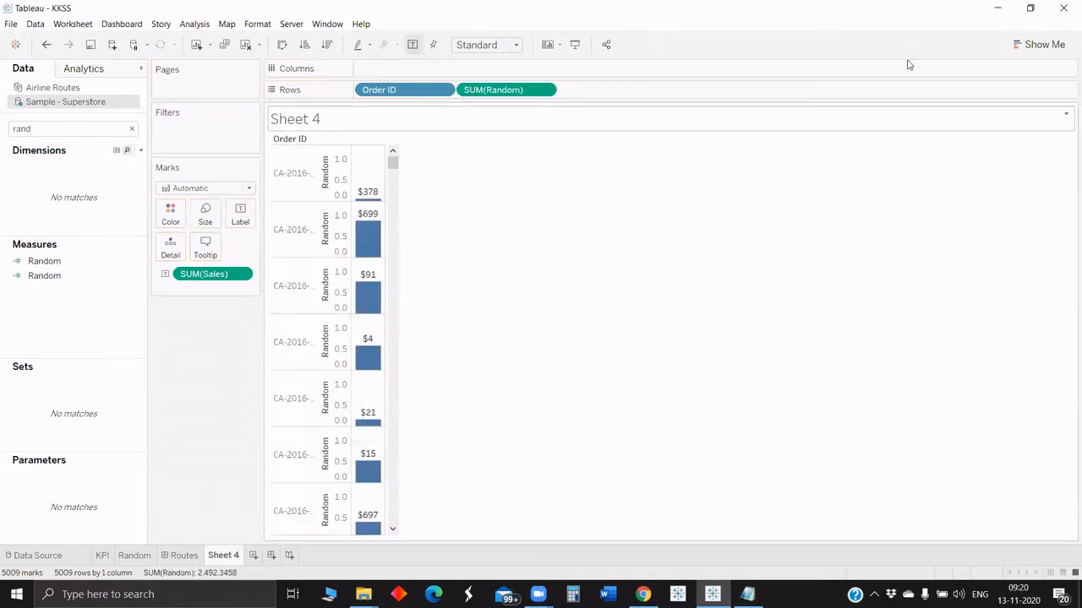
pyautogui.click(1044, 44)
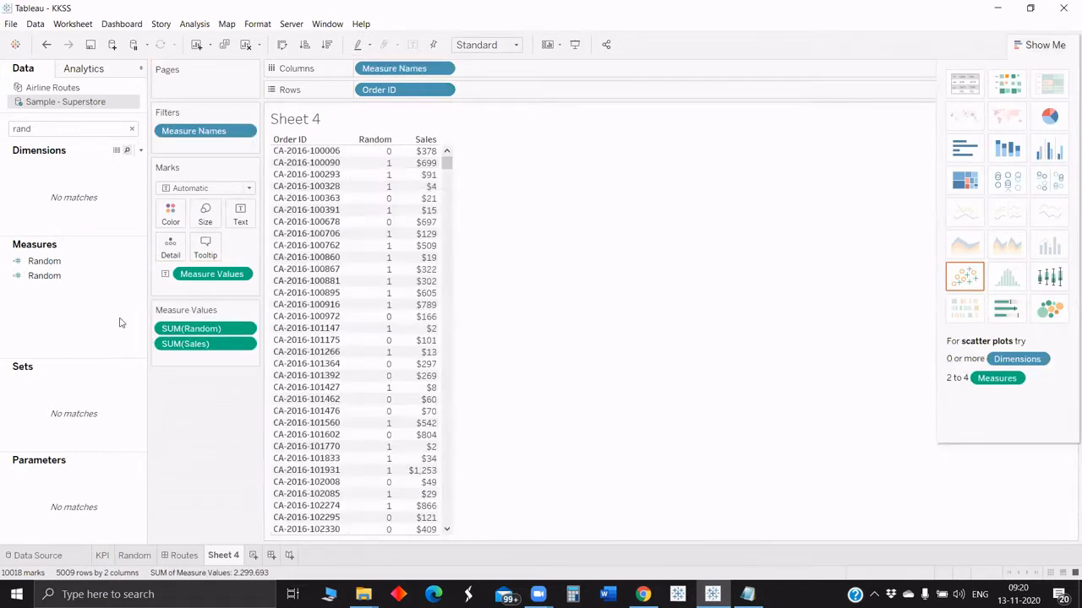
# Delete the older Random measure that the Rank and Calculation1 fields use, accepting the effect on dependent fields.
pyautogui.rightClick(73, 277)
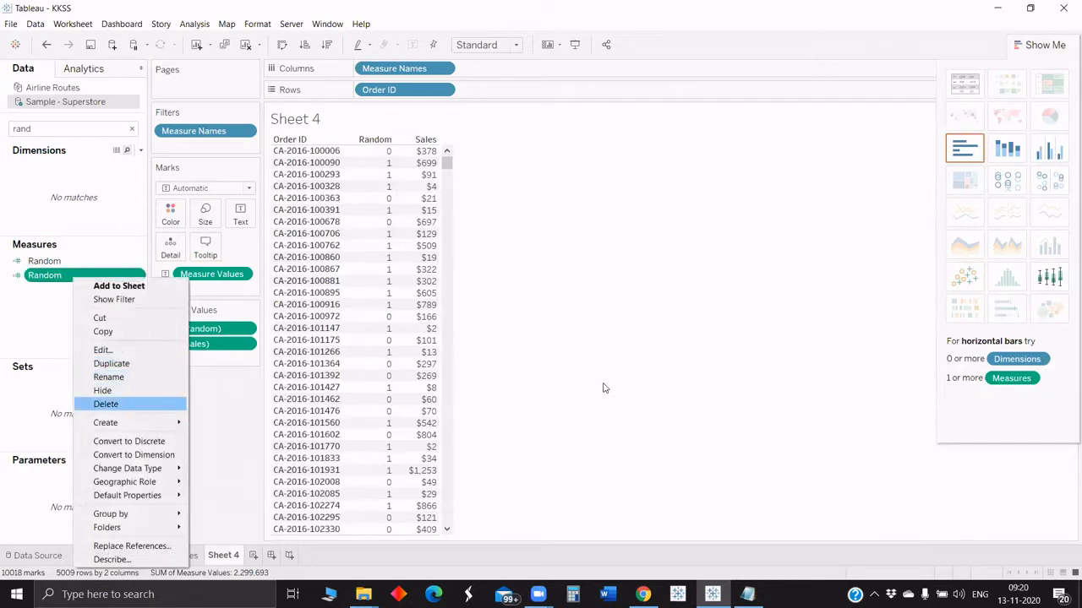
pyautogui.press('Return')
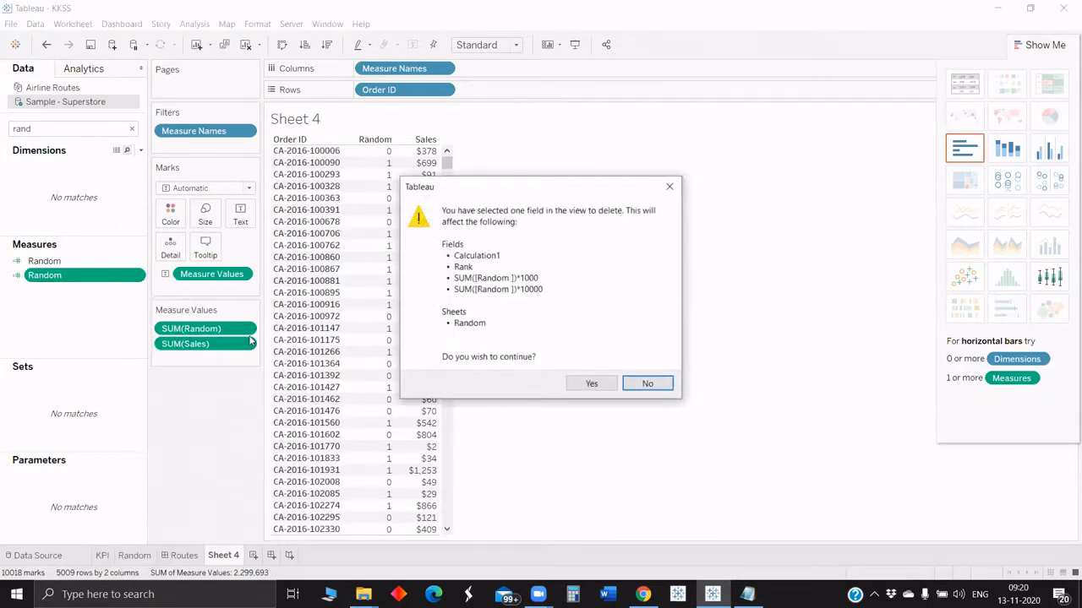
pyautogui.press('Left')
pyautogui.press('Return')
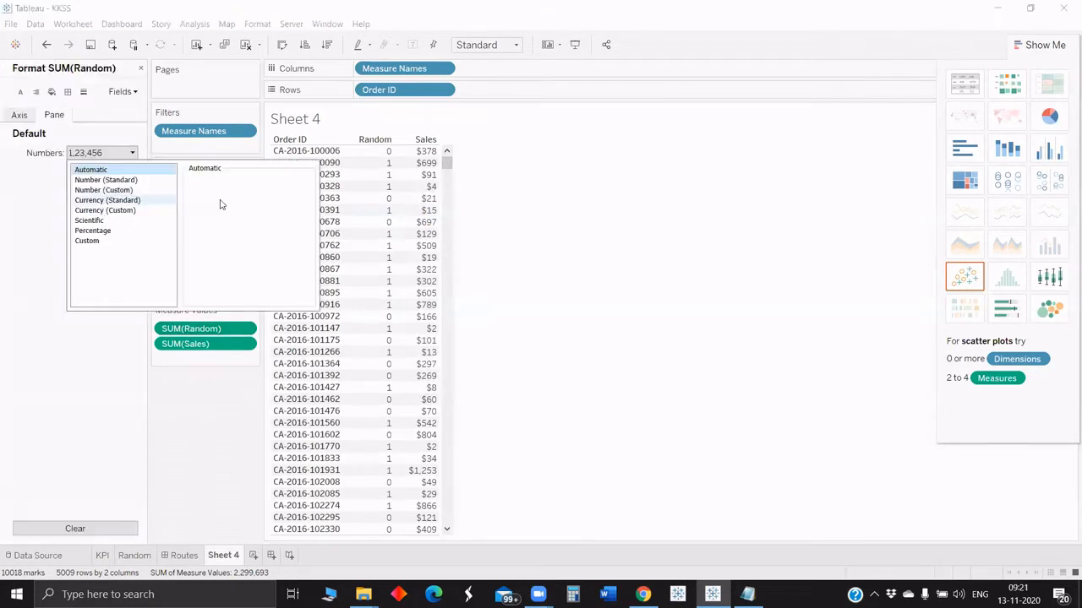
# Format the Random values as a custom number with 6 decimal places.
pyautogui.press('Down')
pyautogui.press('Down')
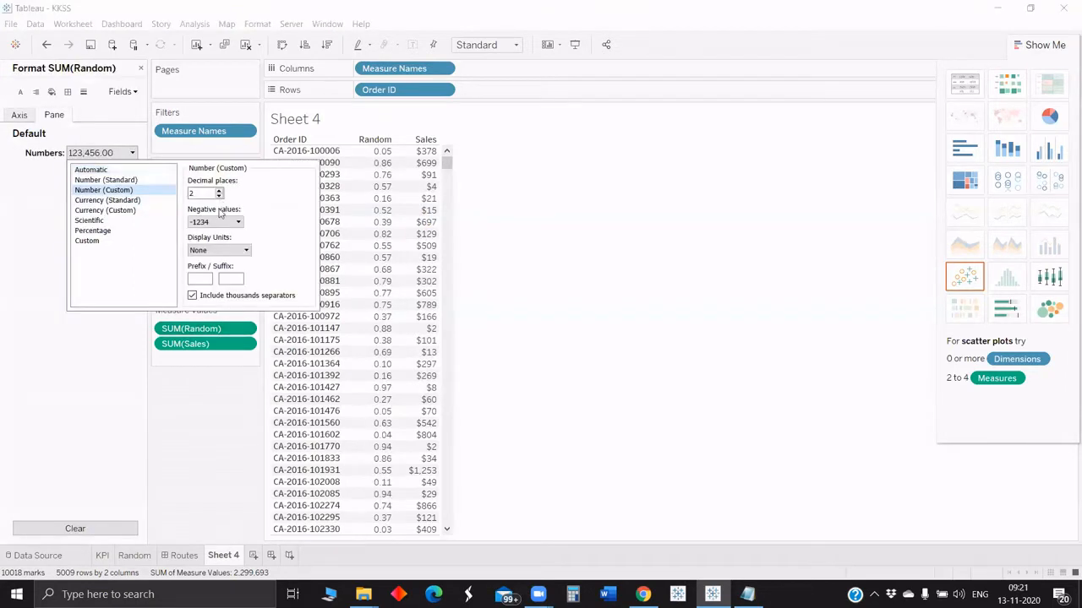
pyautogui.click(219, 191)
pyautogui.click(219, 192)
pyautogui.click(219, 192)
pyautogui.click(219, 192)
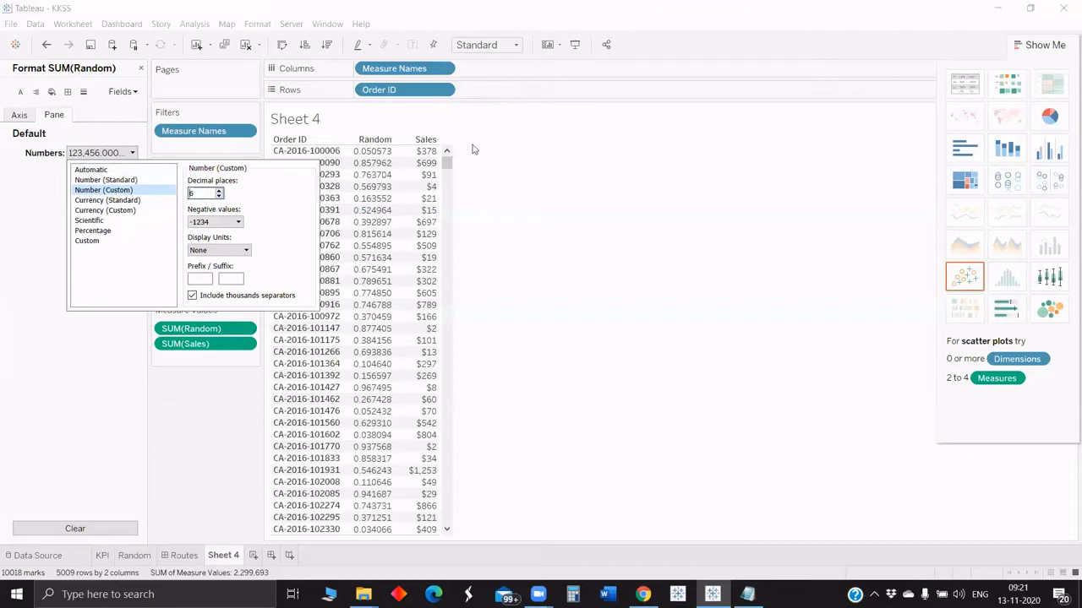
pyautogui.click(418, 213)
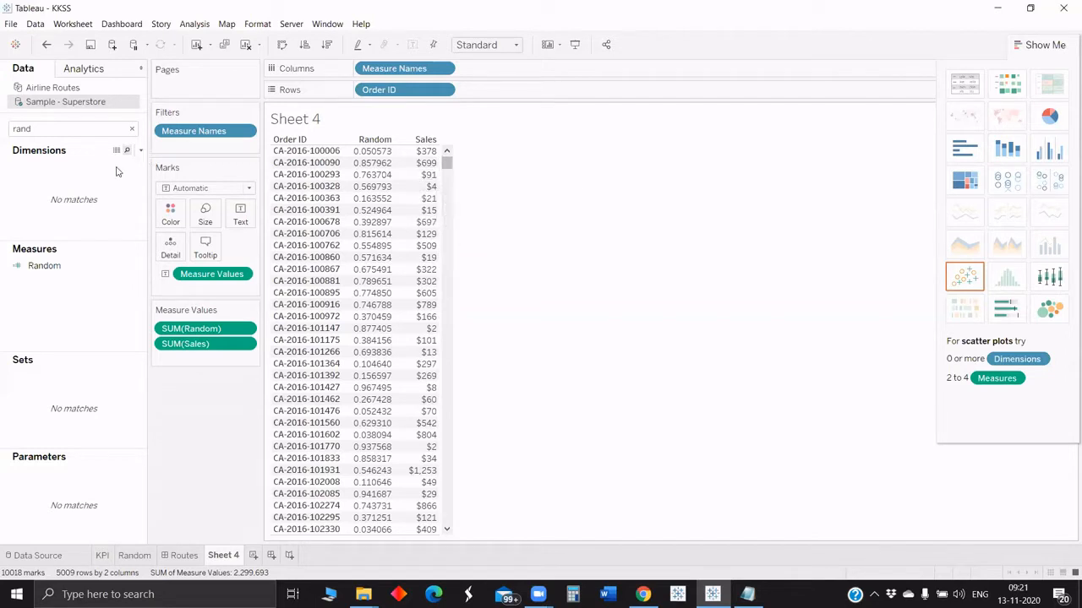
# Start a new calculated field named Rank and move its editor off the field list.
pyautogui.click(140, 150)
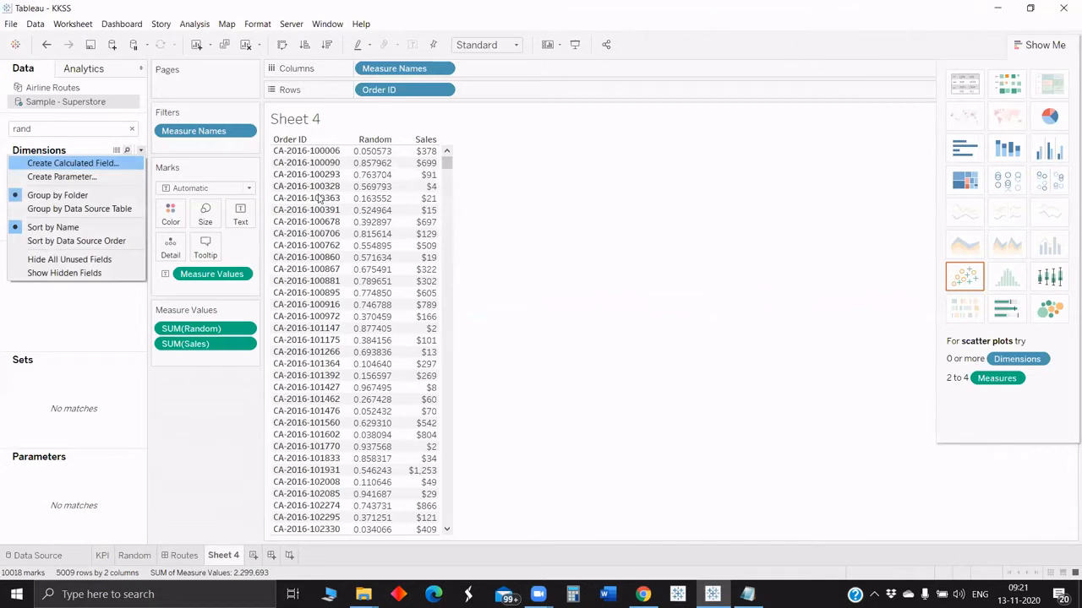
pyautogui.press('Return')
pyautogui.write('Rank')
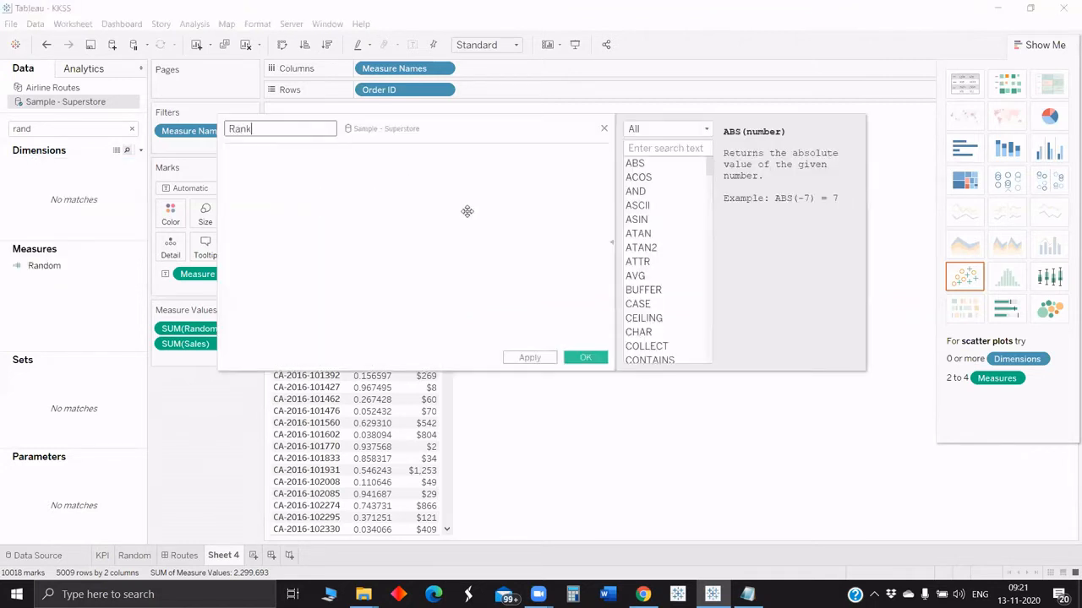
pyautogui.press('Tab')
pyautogui.moveTo(380, 142); pyautogui.dragTo(368, 166)
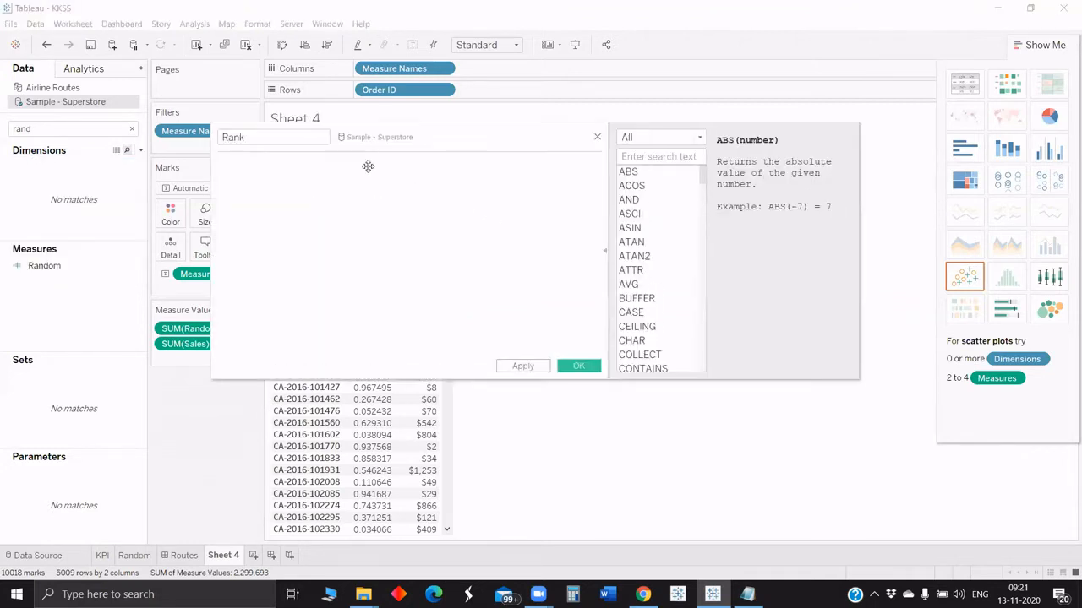
pyautogui.moveTo(433, 268); pyautogui.dragTo(436, 272)
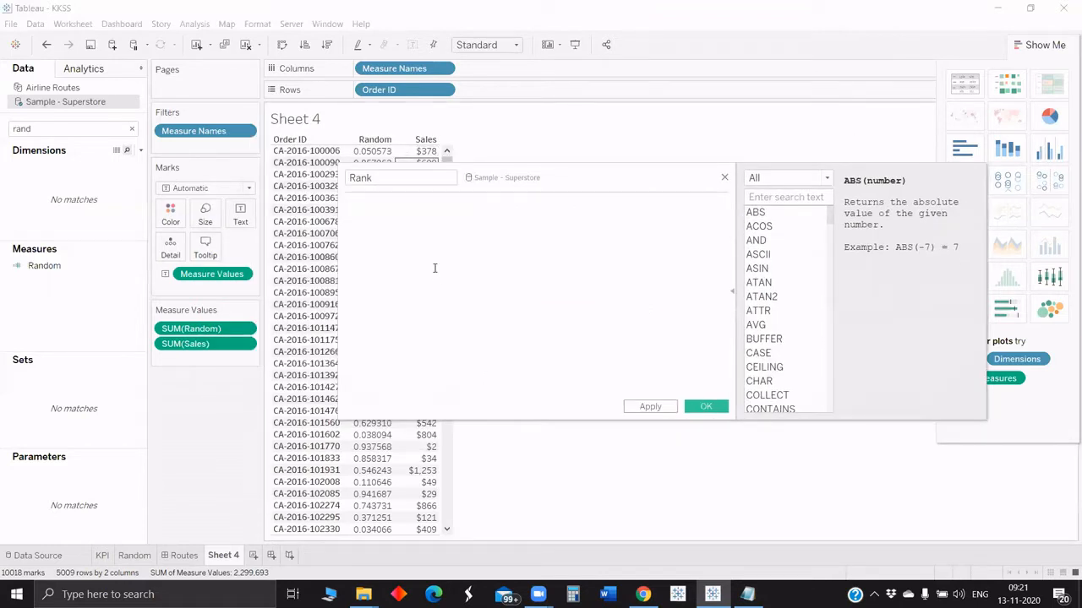
# Enter RANK_UNIQUE([Random]) as the formula of the Rank calculation.
pyautogui.click(434, 268)
pyautogui.write('rank')
pyautogui.press('Down')
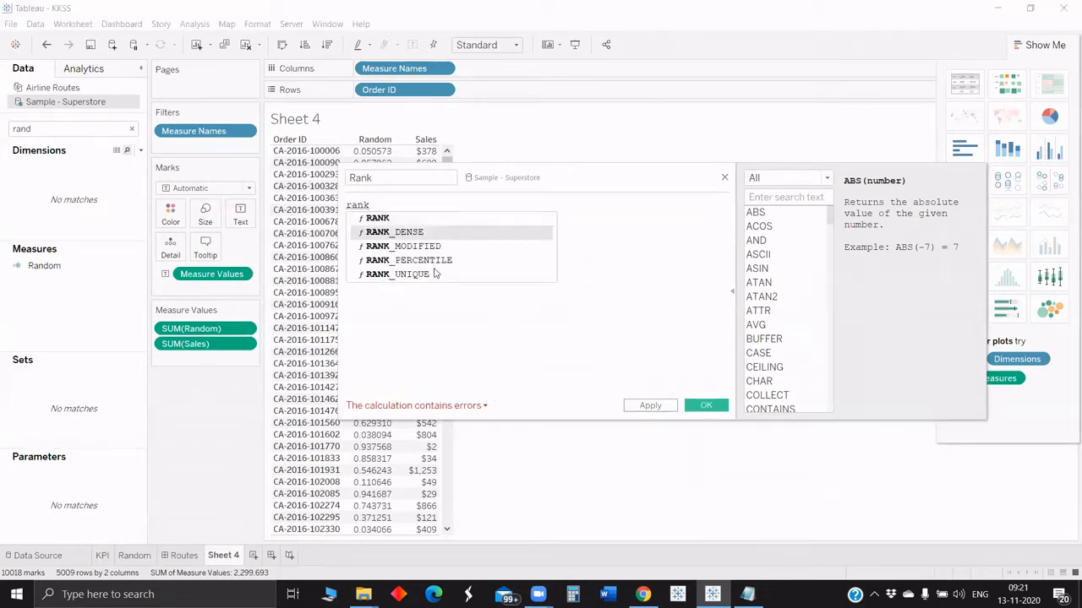
pyautogui.click(434, 274)
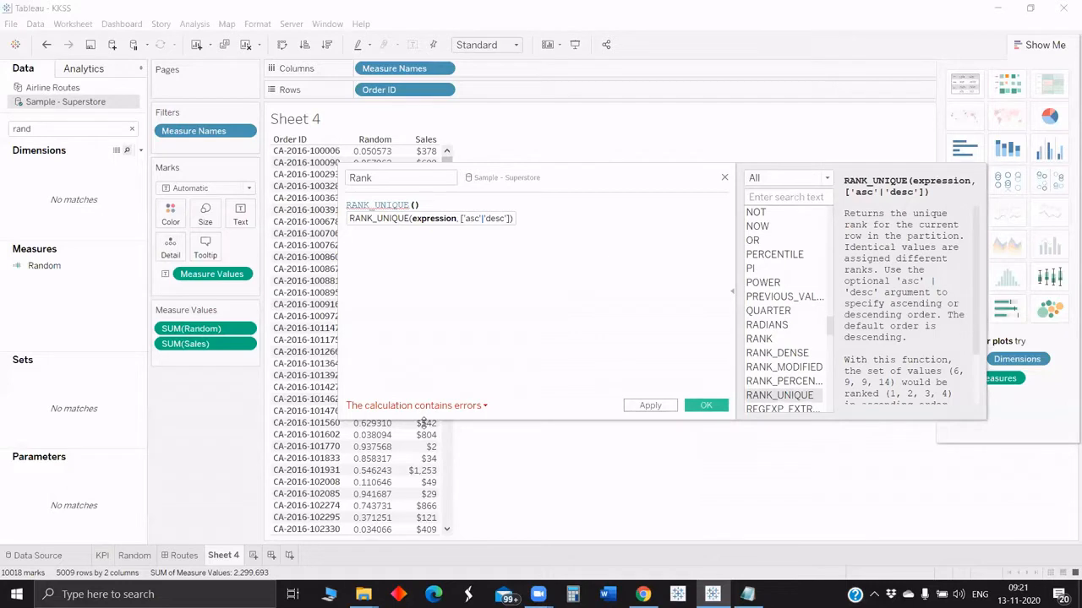
pyautogui.write('[Random]')
# Rename the calculation Rank RAN and save it with [Random] averaged, as RANK_UNIQUE(avg([Random])).
pyautogui.click(383, 178)
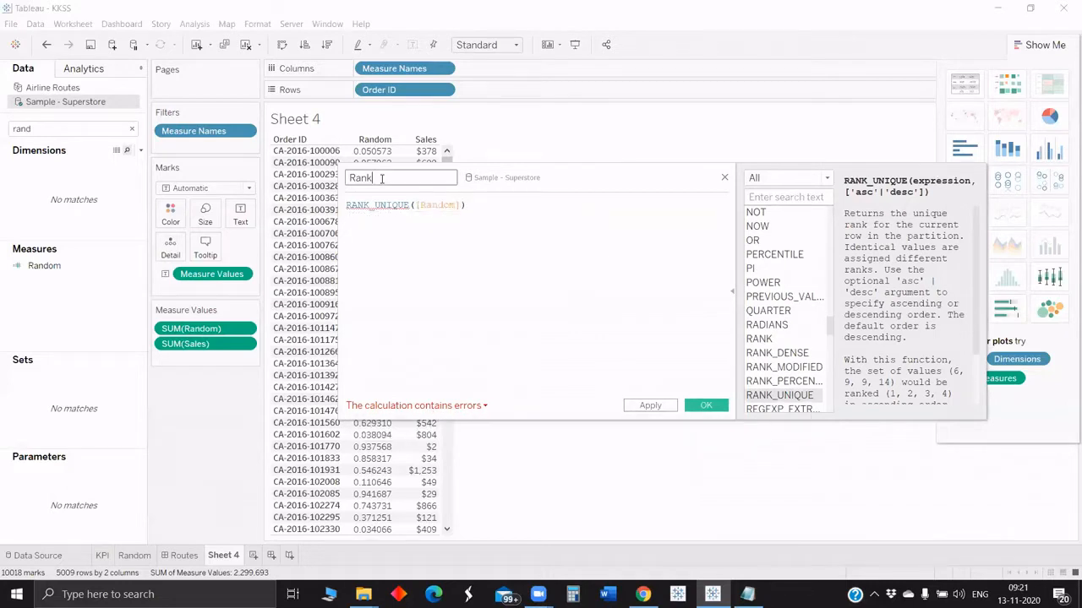
pyautogui.write('RAN')
pyautogui.click(393, 206)
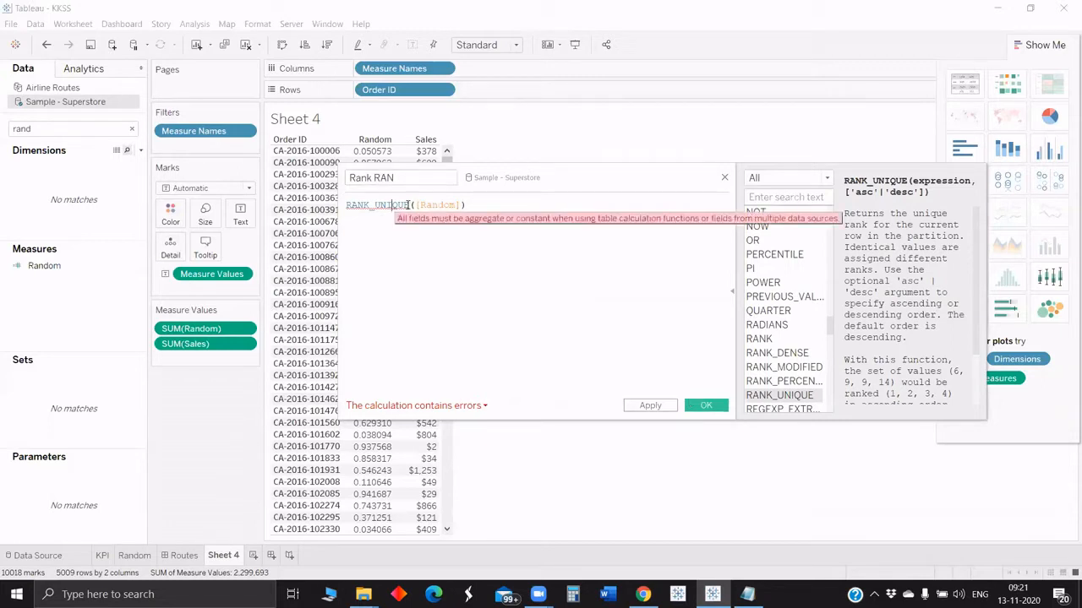
pyautogui.write('avg(')
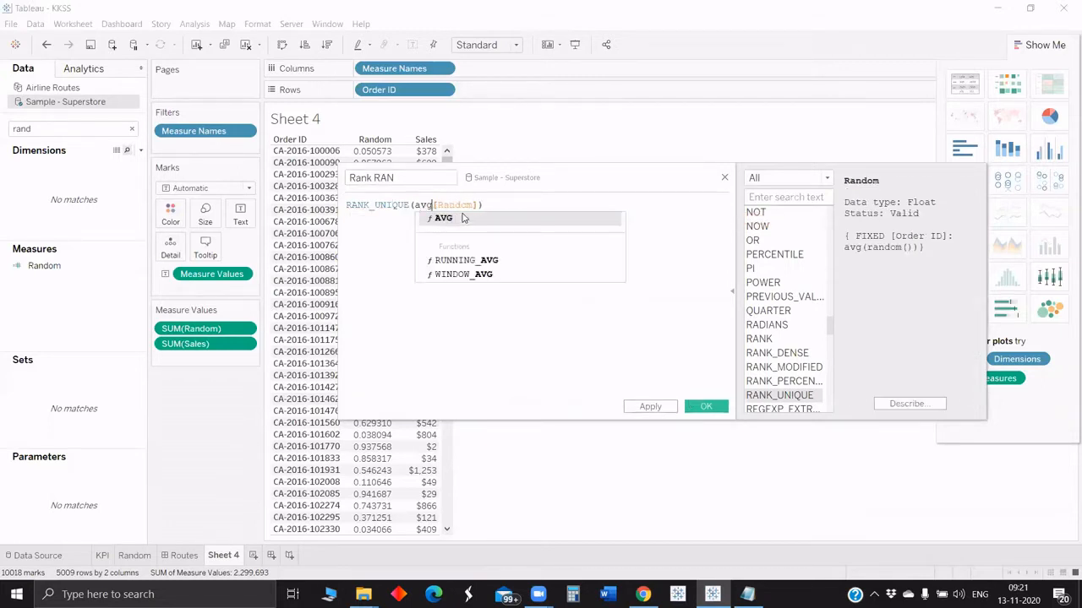
pyautogui.click(484, 207)
pyautogui.click(498, 208)
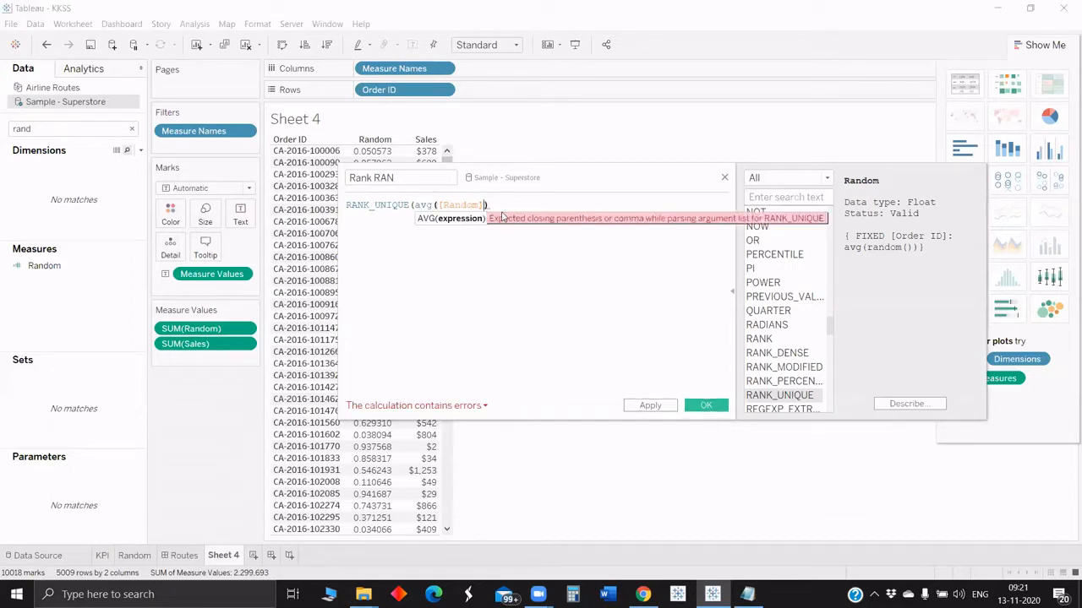
pyautogui.write(')')
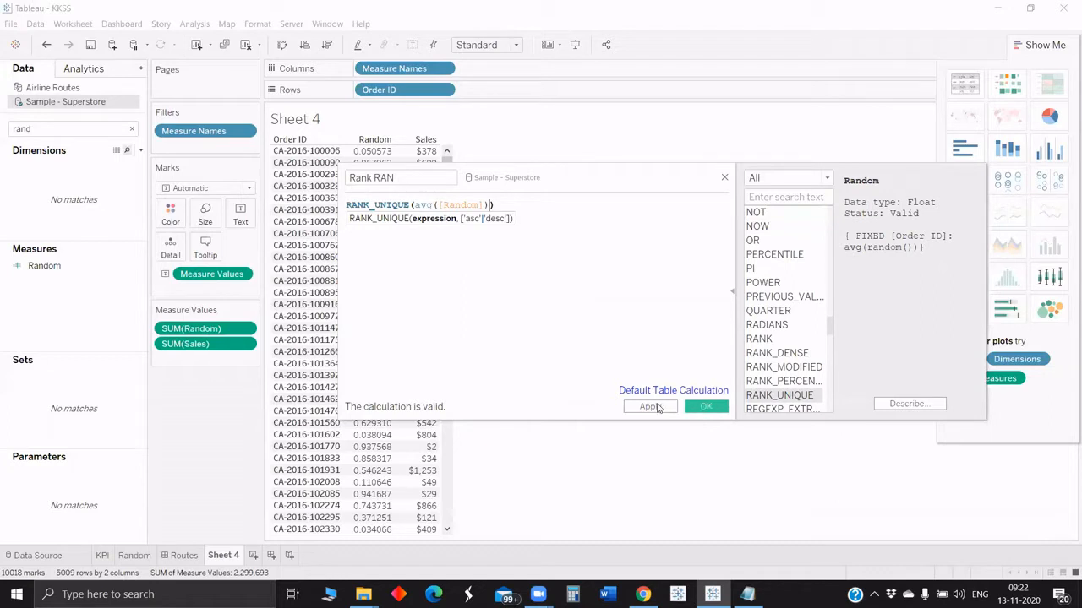
# Search the data fields for "rank" and add the Rank RAN measure to the Order ID table.
pyautogui.click(62, 134)
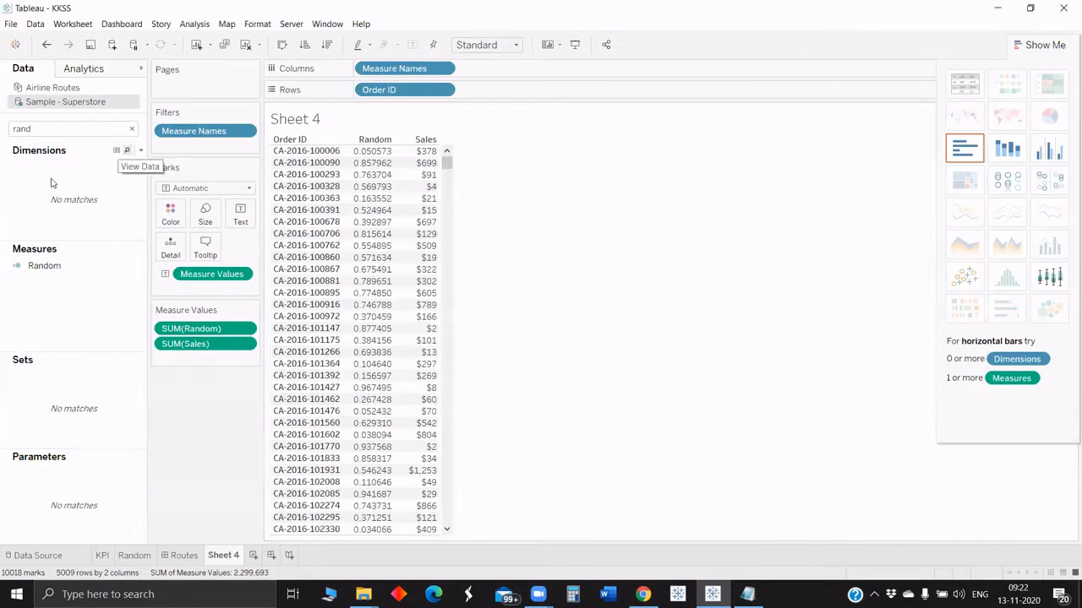
pyautogui.press('BackSpace')
pyautogui.press('BackSpace')
pyautogui.press('BackSpace')
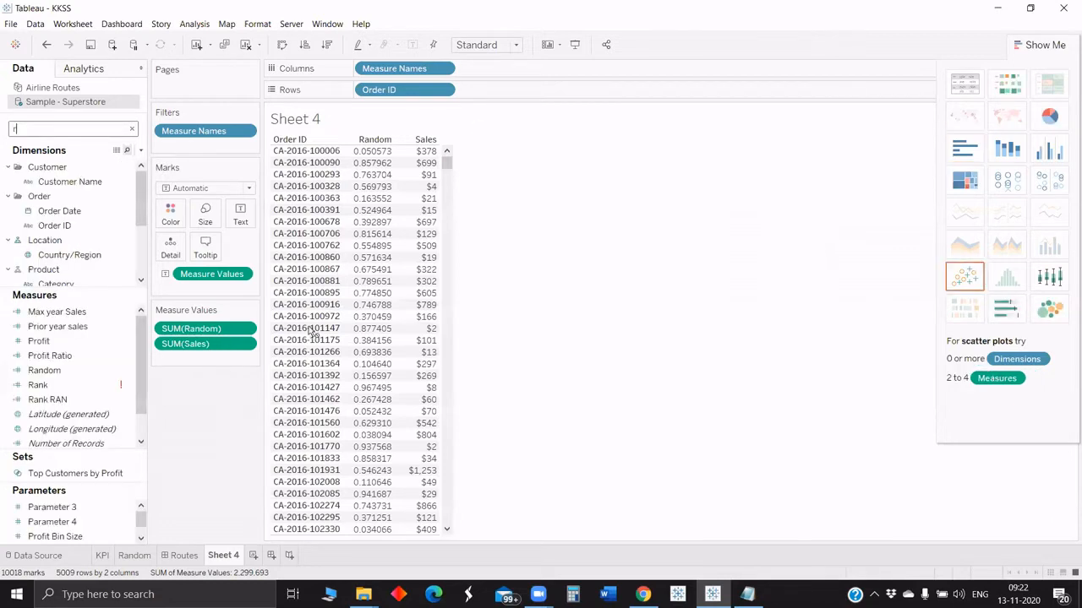
pyautogui.write('ank')
pyautogui.press('Down')
pyautogui.press('Down')
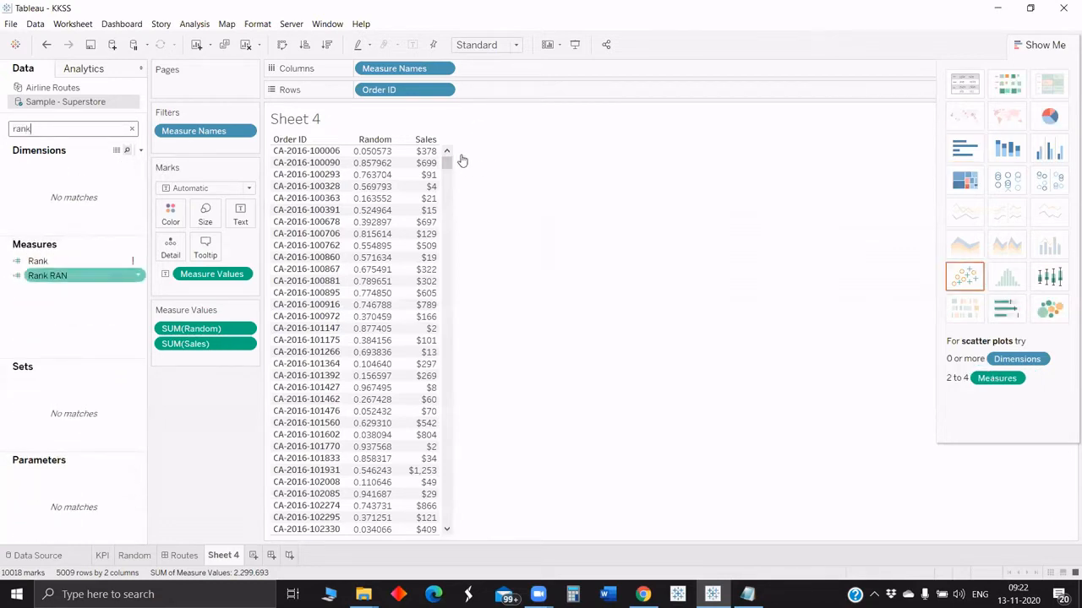
pyautogui.press('Return')
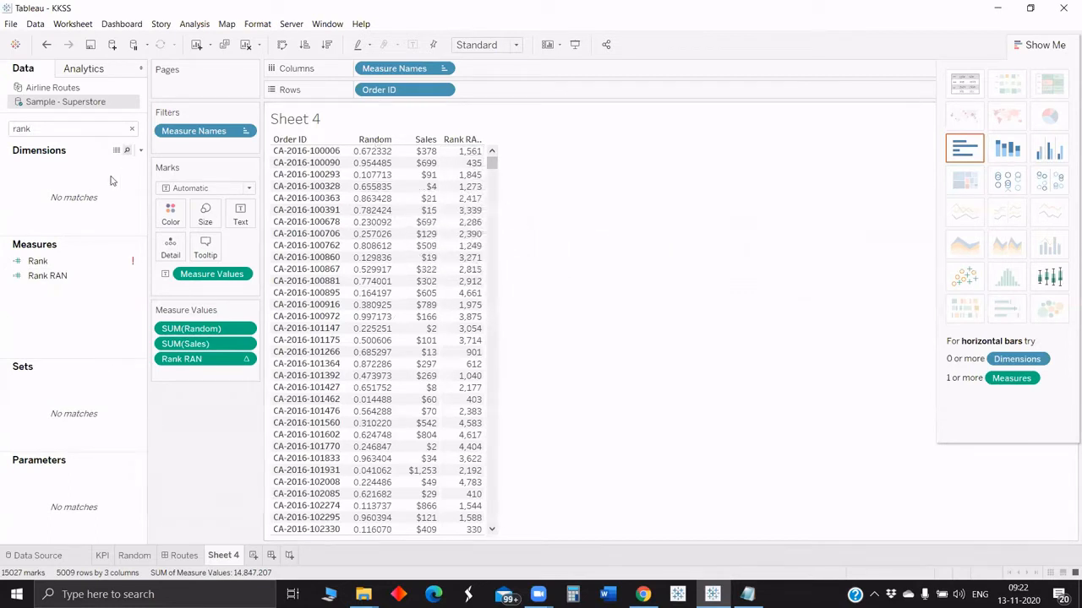
# Start a new integer parameter that allows a range from 1 to 5008 with a step size of 1.
pyautogui.click(140, 149)
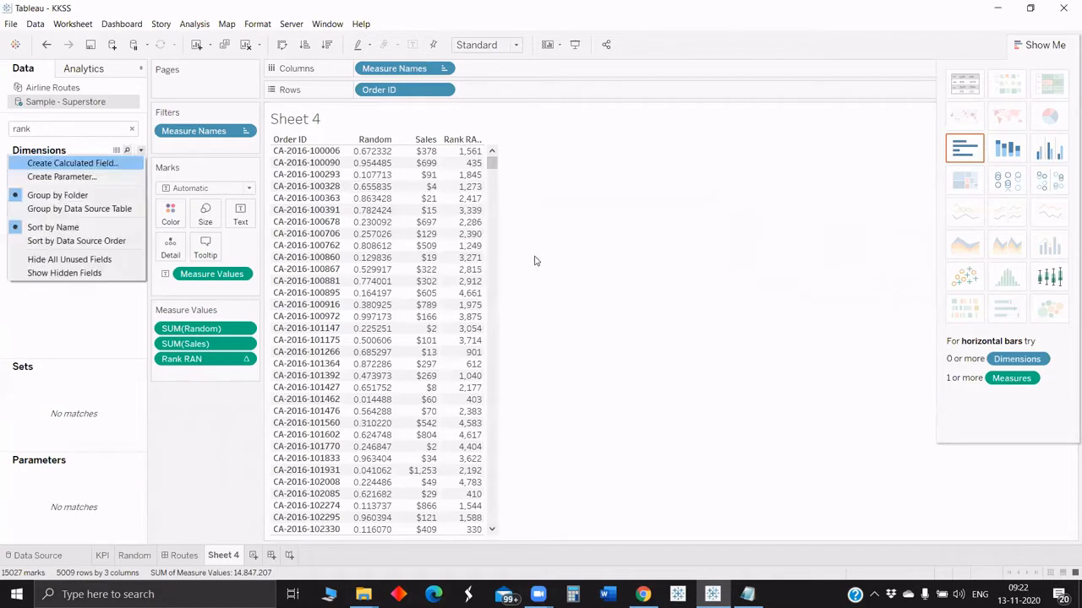
pyautogui.click(61, 176)
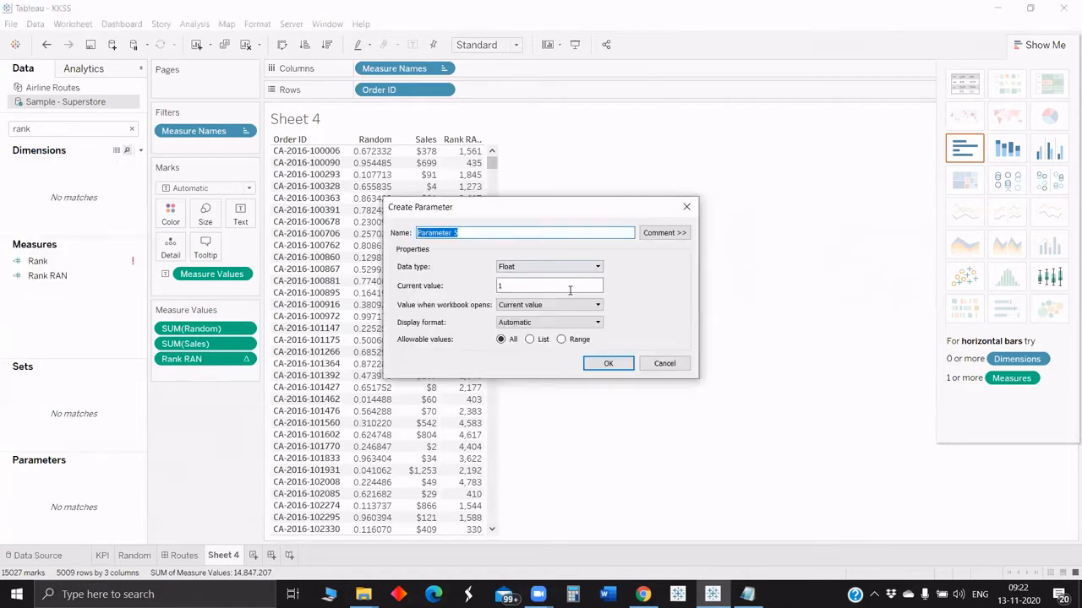
pyautogui.click(570, 267)
pyautogui.click(570, 290)
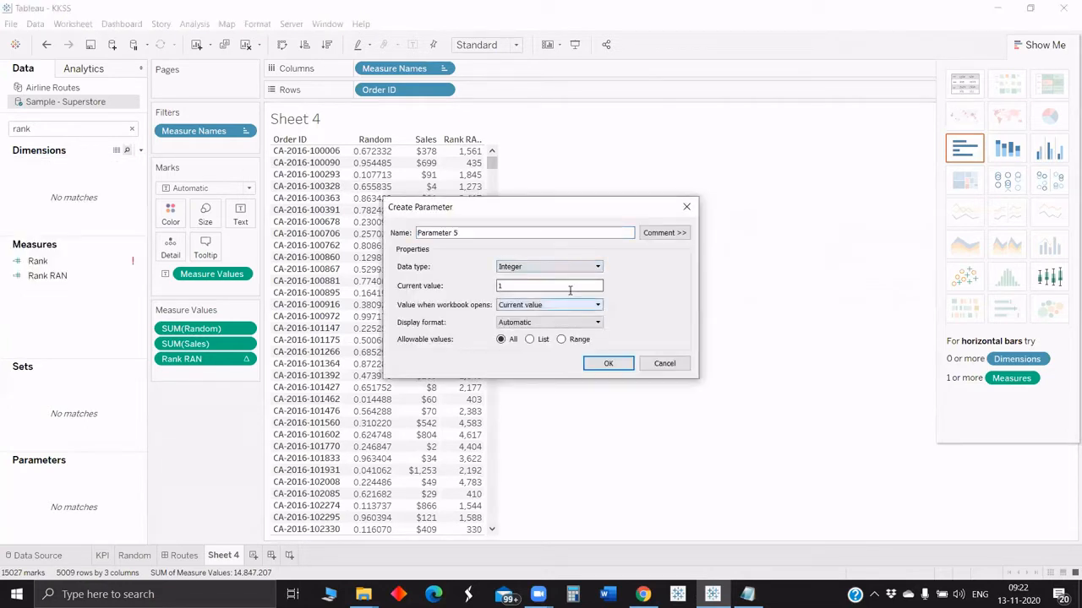
pyautogui.click(561, 339)
pyautogui.click(402, 380)
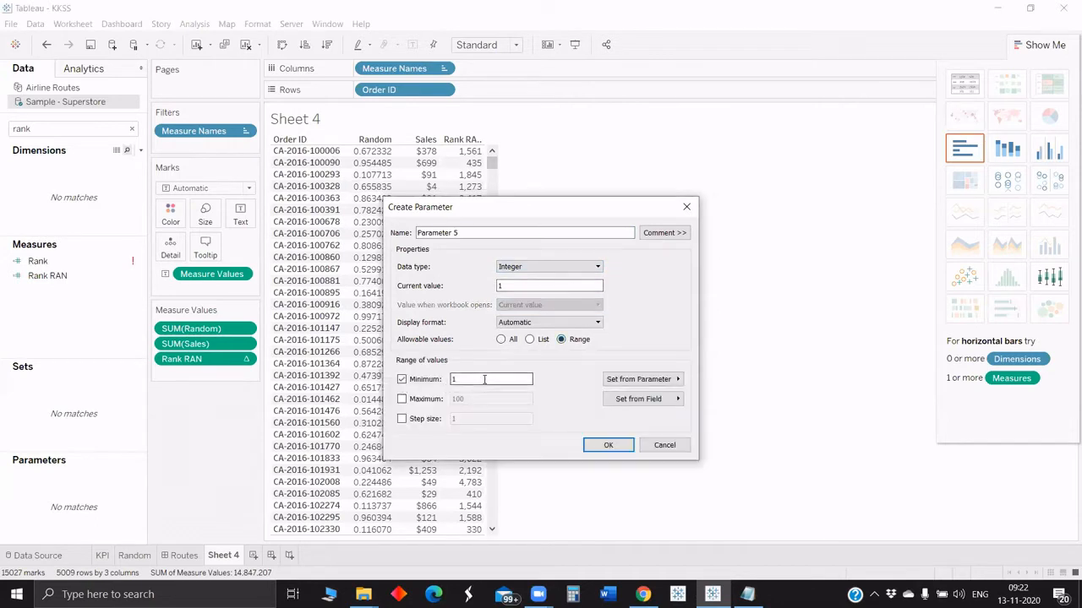
pyautogui.click(402, 419)
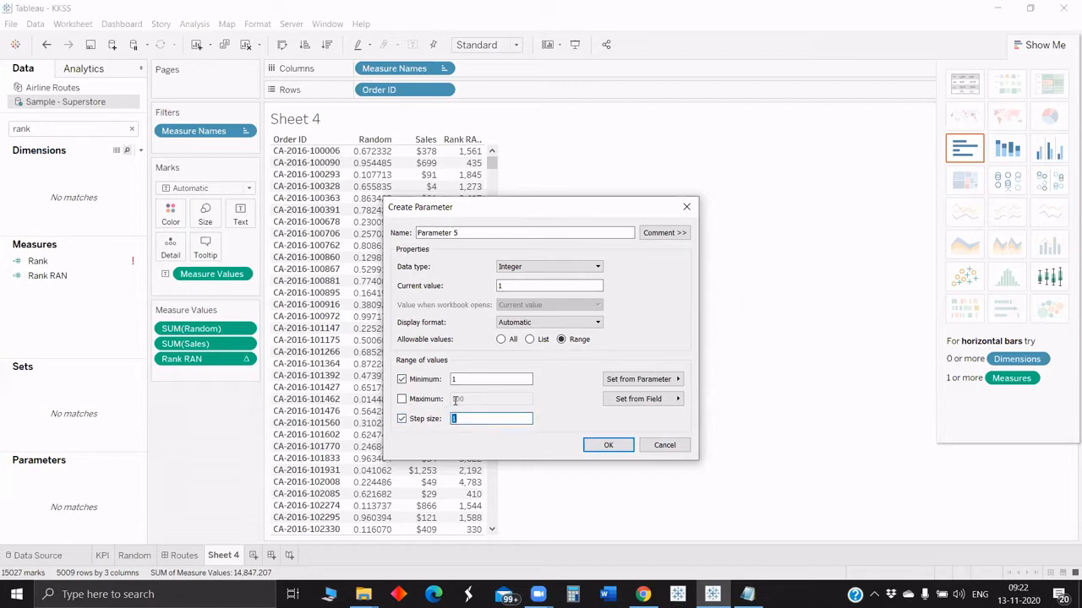
pyautogui.click(454, 400)
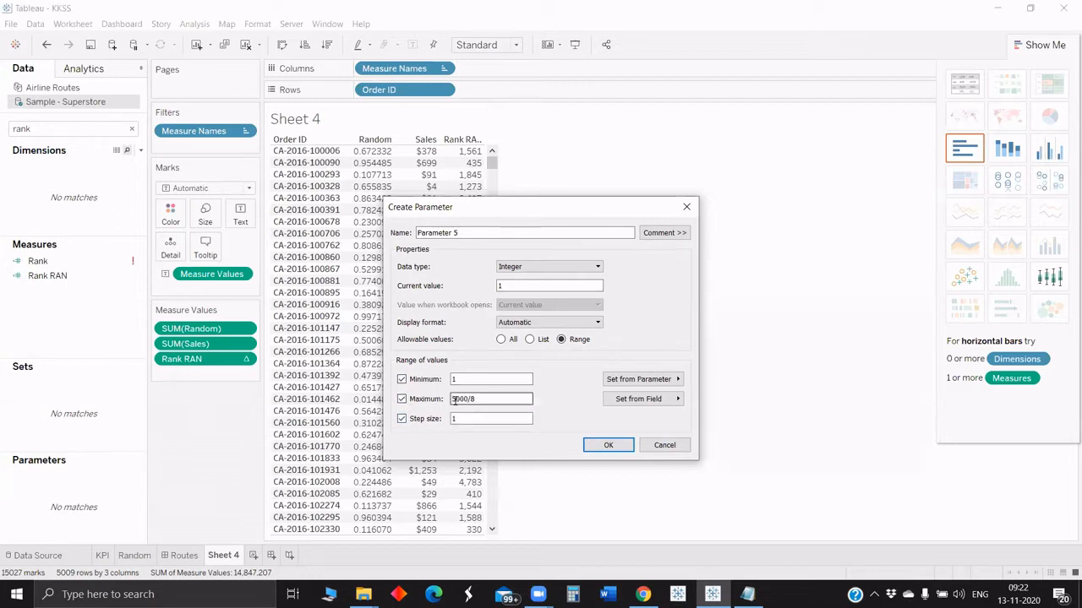
pyautogui.write('5008')
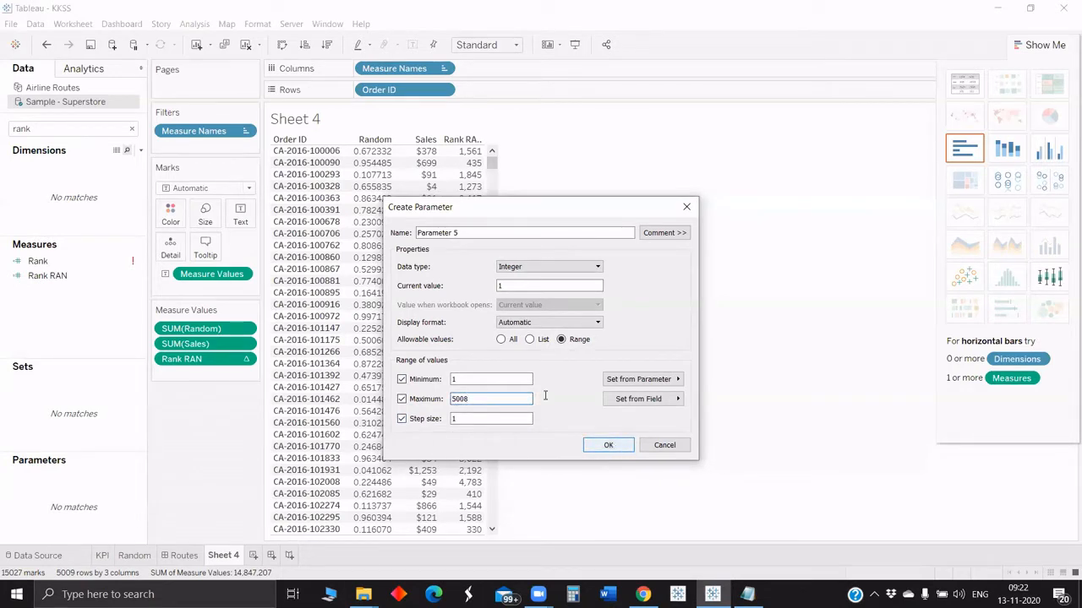
# Name the new parameter Rank Parameter and save it.
pyautogui.moveTo(470, 233); pyautogui.dragTo(426, 235)
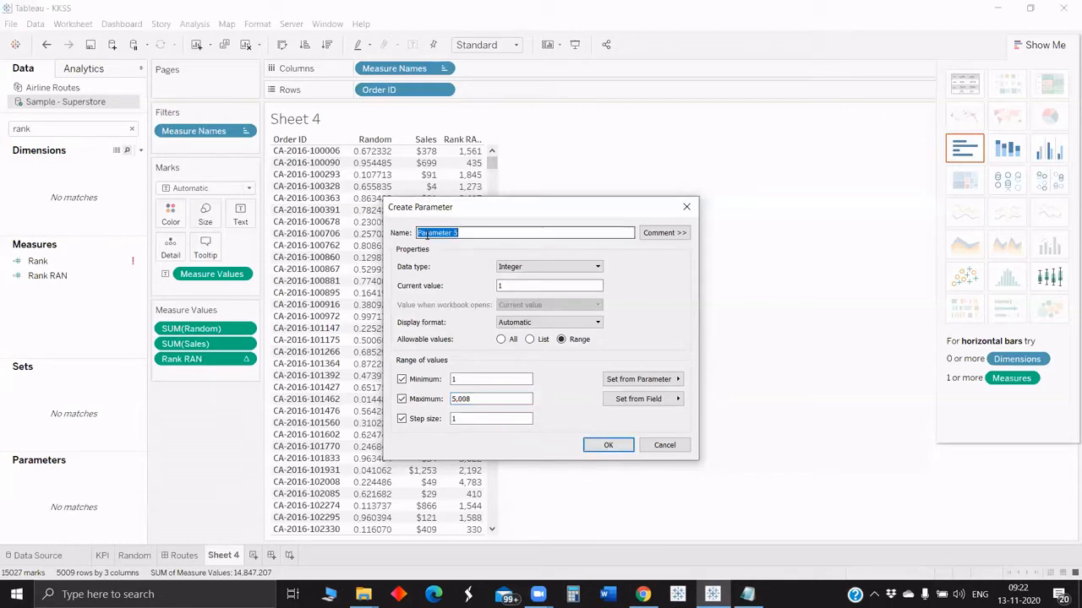
pyautogui.write('Rank Parameter')
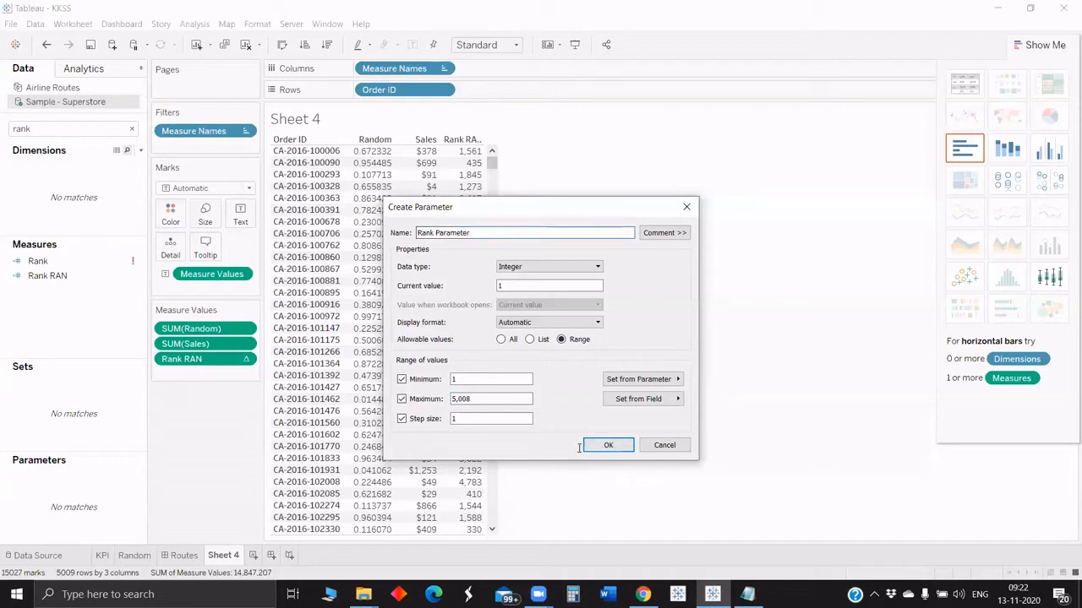
pyautogui.press('Return')
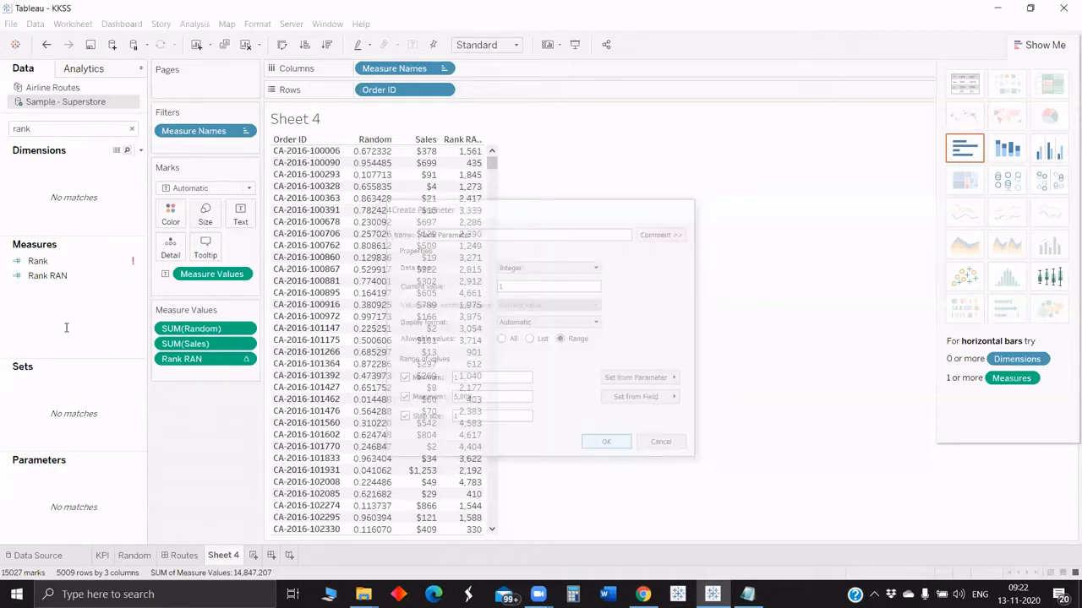
# Show the control for Rank Parameter on the sheet and collapse the Show Me chart suggestions covering it.
pyautogui.rightClick(81, 270)
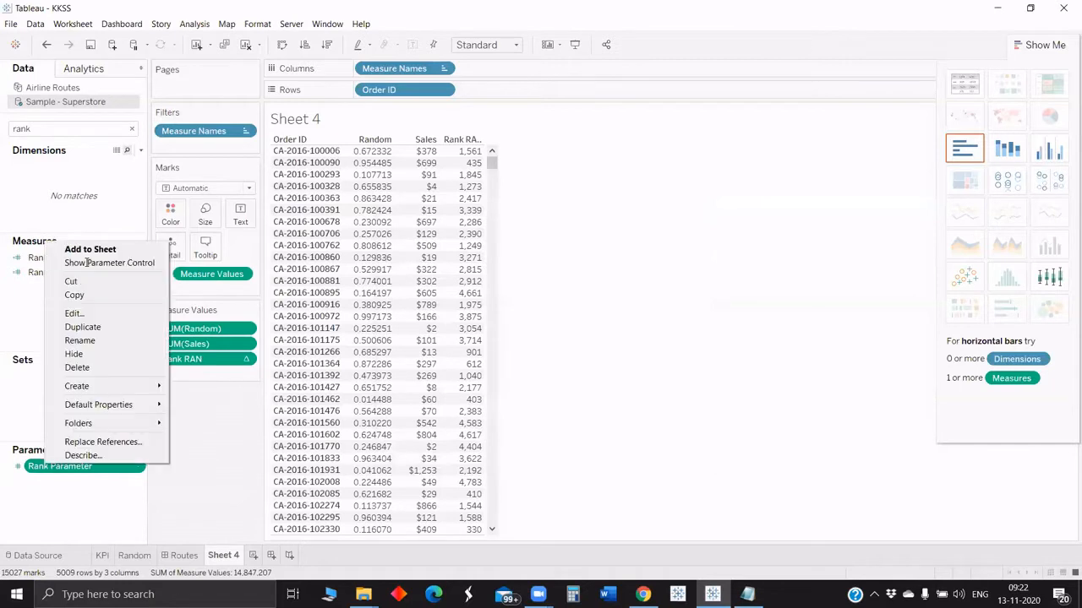
pyautogui.click(87, 263)
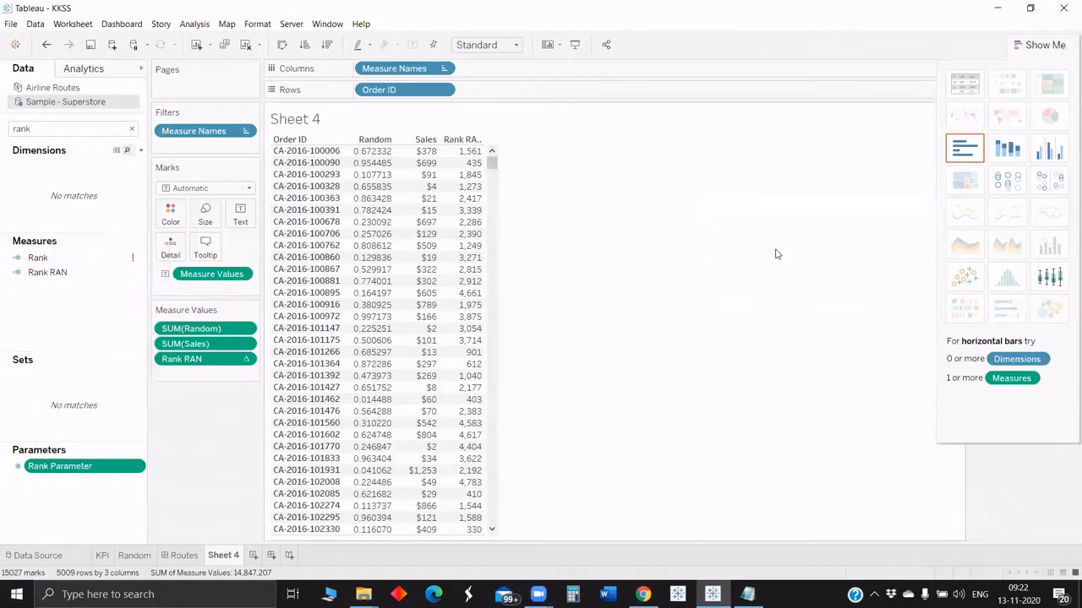
pyautogui.click(778, 65)
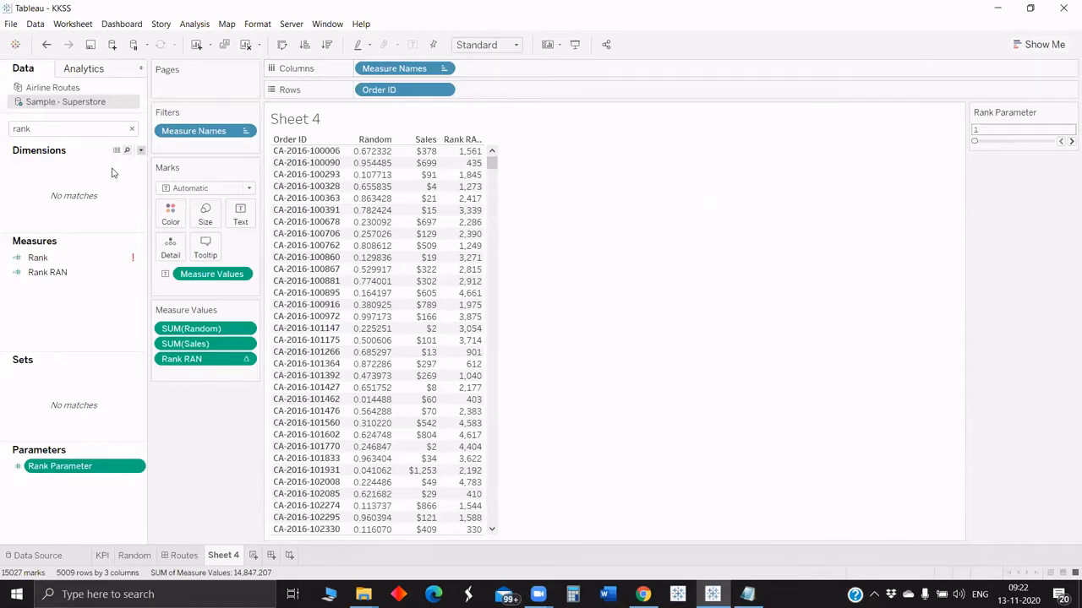
# Create a calculated field that begins with the condition IF [Rank RAN]<= [Rank Parameter].
pyautogui.click(141, 150)
pyautogui.press('Return')
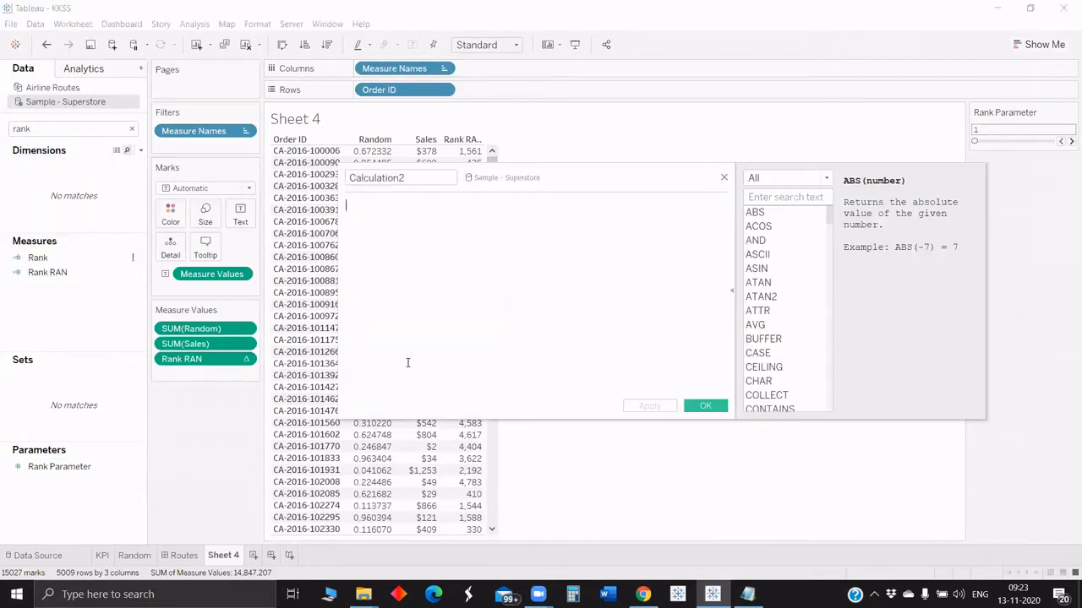
pyautogui.write('if')
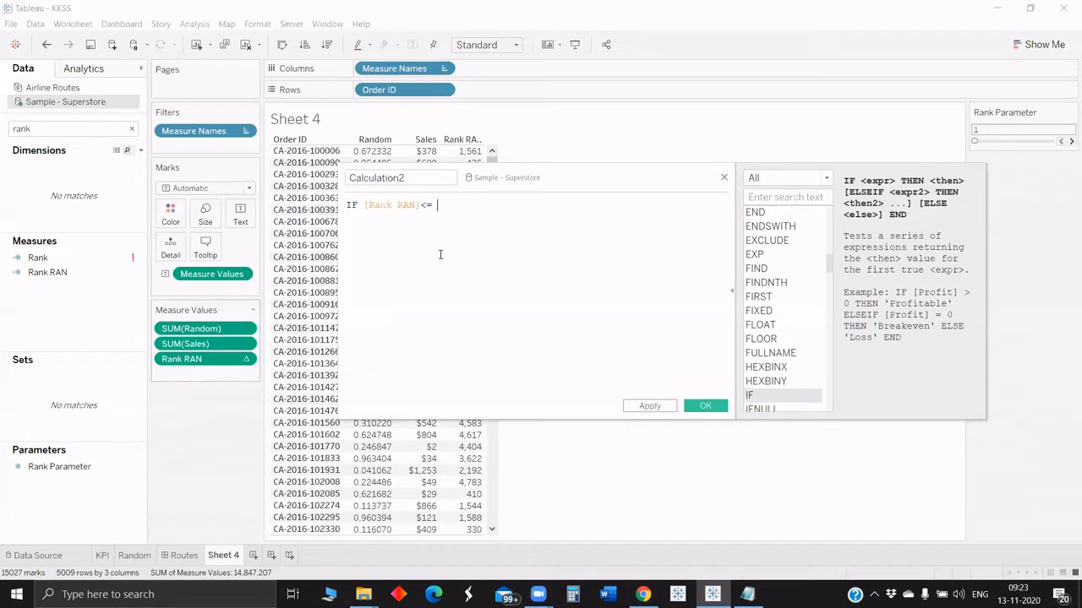
pyautogui.write('rank')
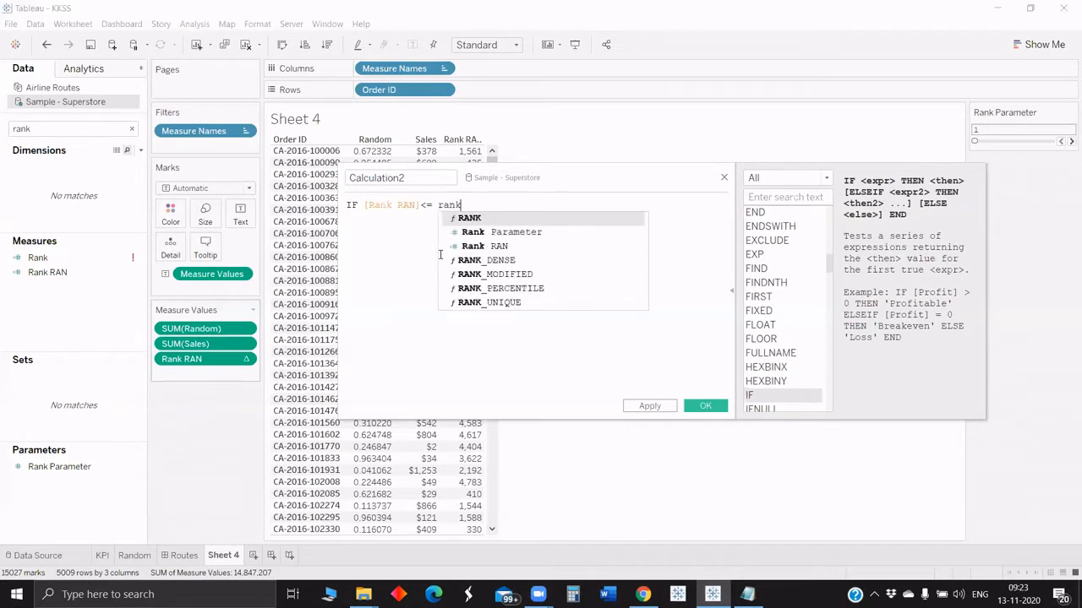
pyautogui.press('Down')
pyautogui.press('Return')
pyautogui.press('Return')
# Complete the rank condition formula with THEN TRUE and a closing END.
pyautogui.write('THEN ')
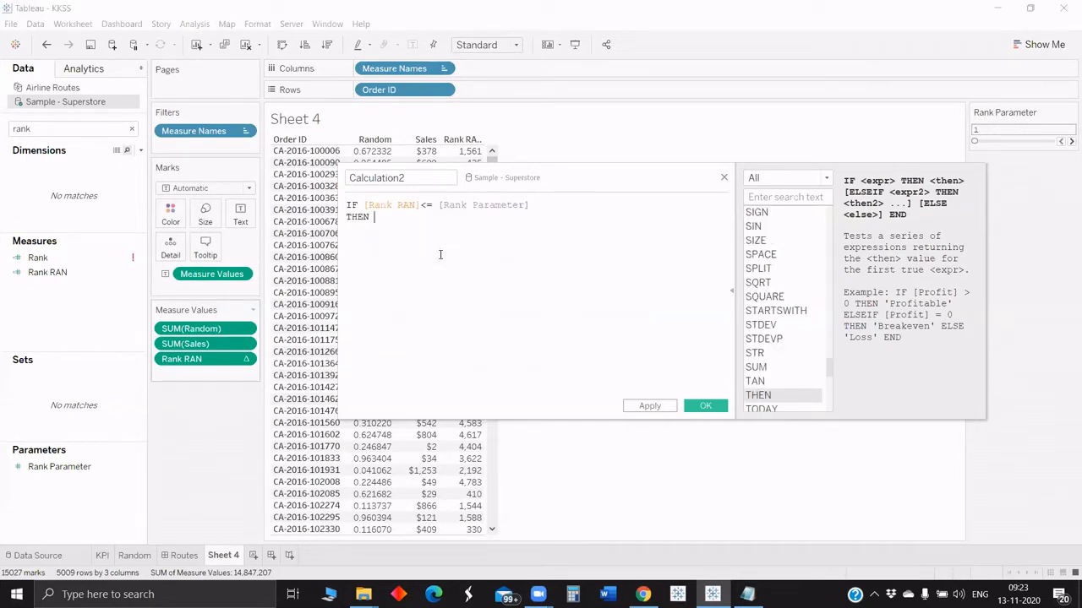
pyautogui.write('TRUE')
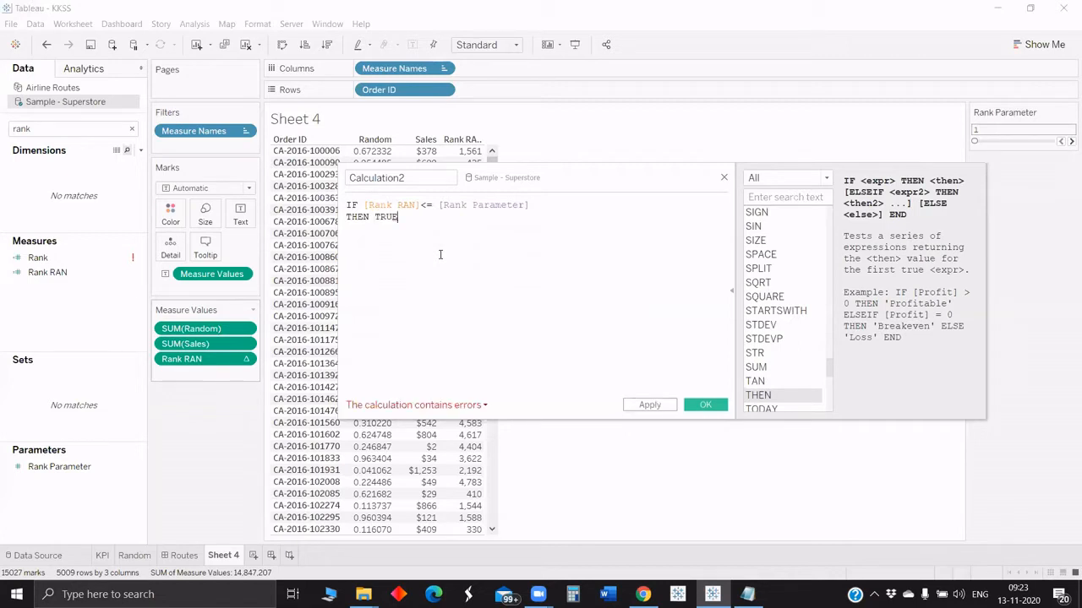
pyautogui.press('Return')
pyautogui.write('rn')
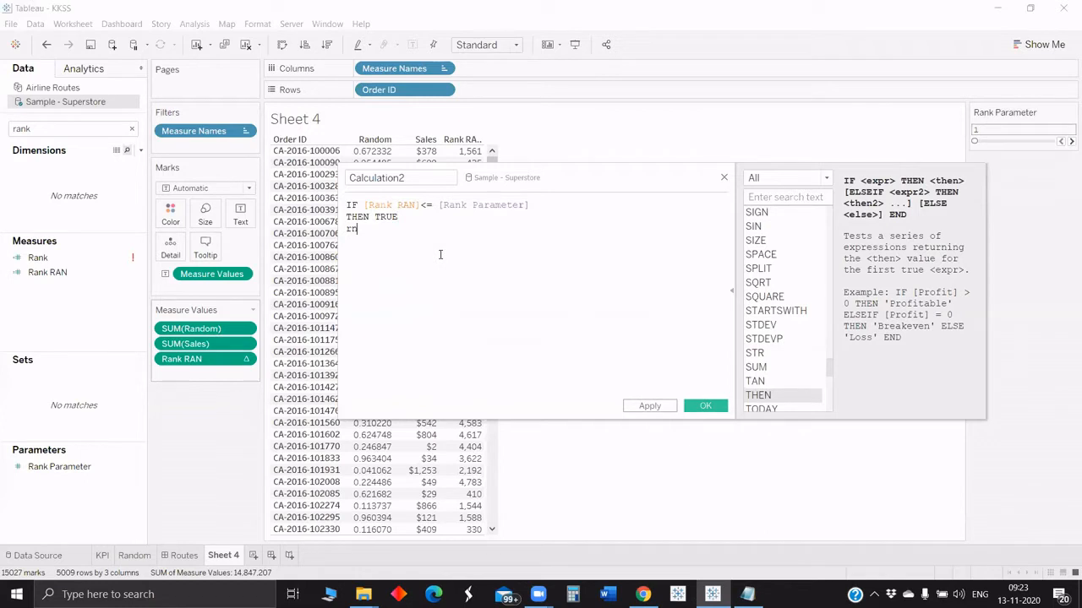
pyautogui.press('BackSpace')
pyautogui.press('BackSpace')
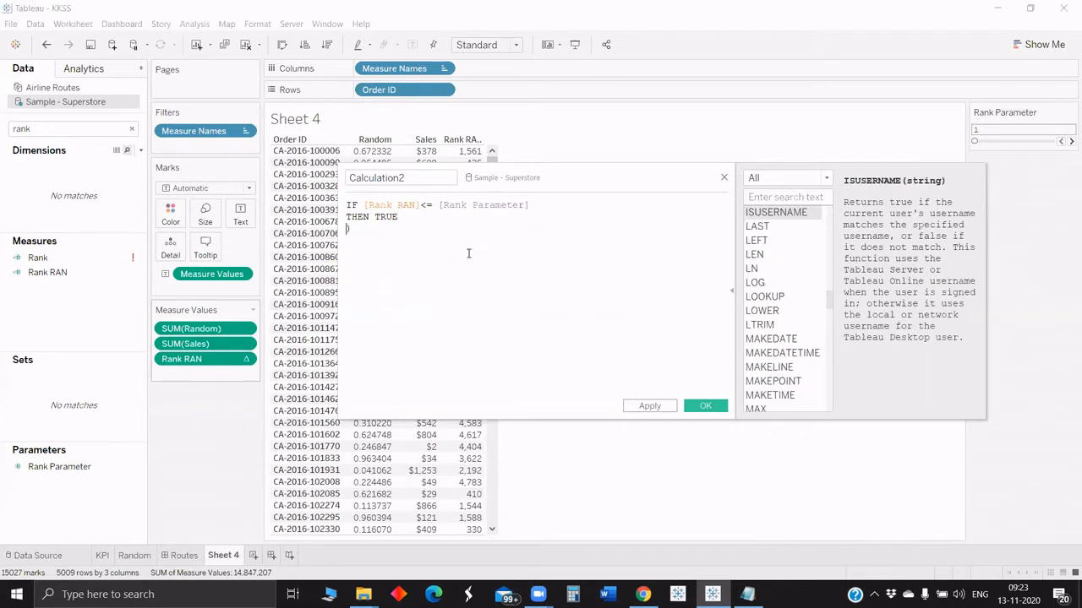
pyautogui.write('en')
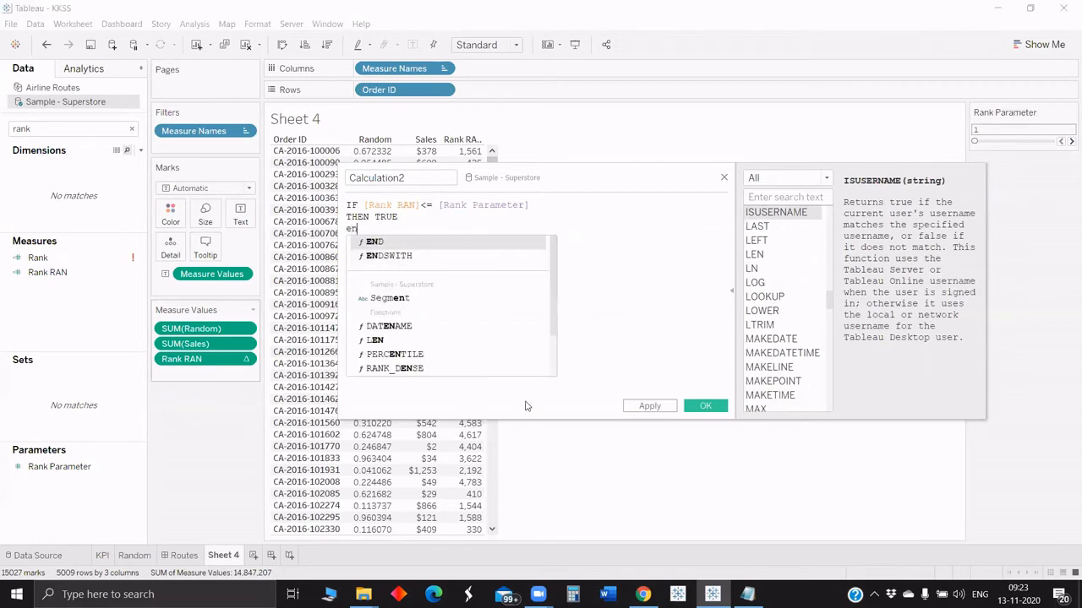
pyautogui.press('Return')
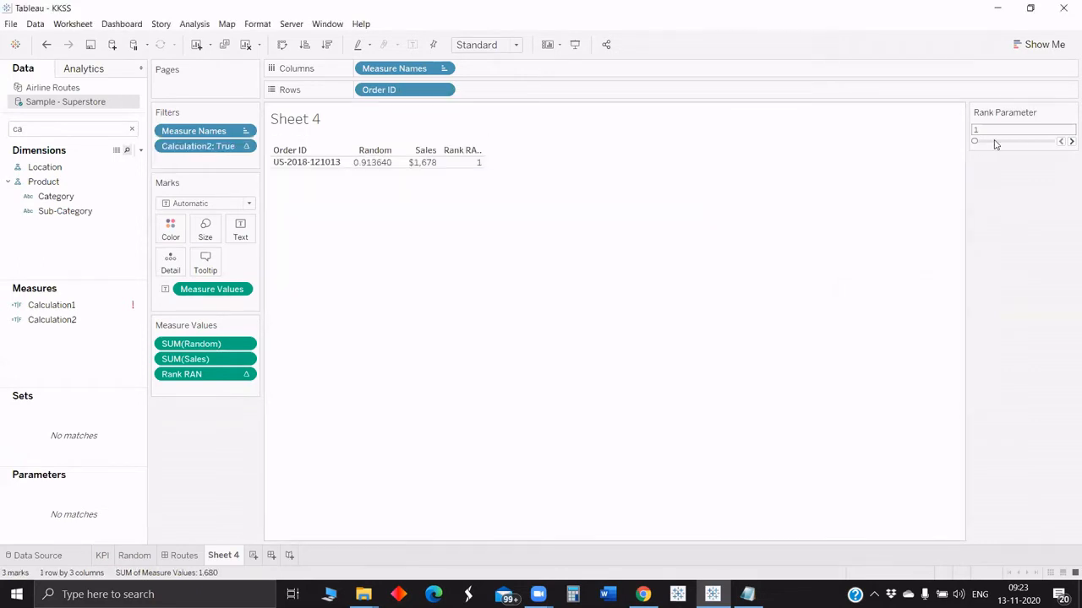
# Set Rank Parameter to 1,318 so that many ranked orders are sampled.
pyautogui.click(995, 142)
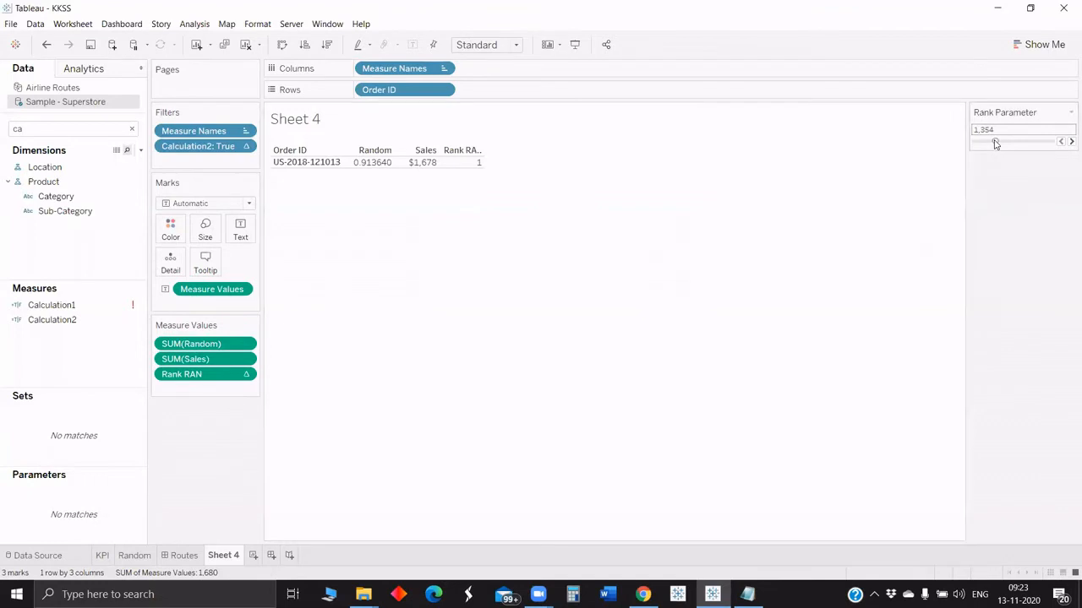
pyautogui.moveTo(996, 142); pyautogui.dragTo(1011, 142)
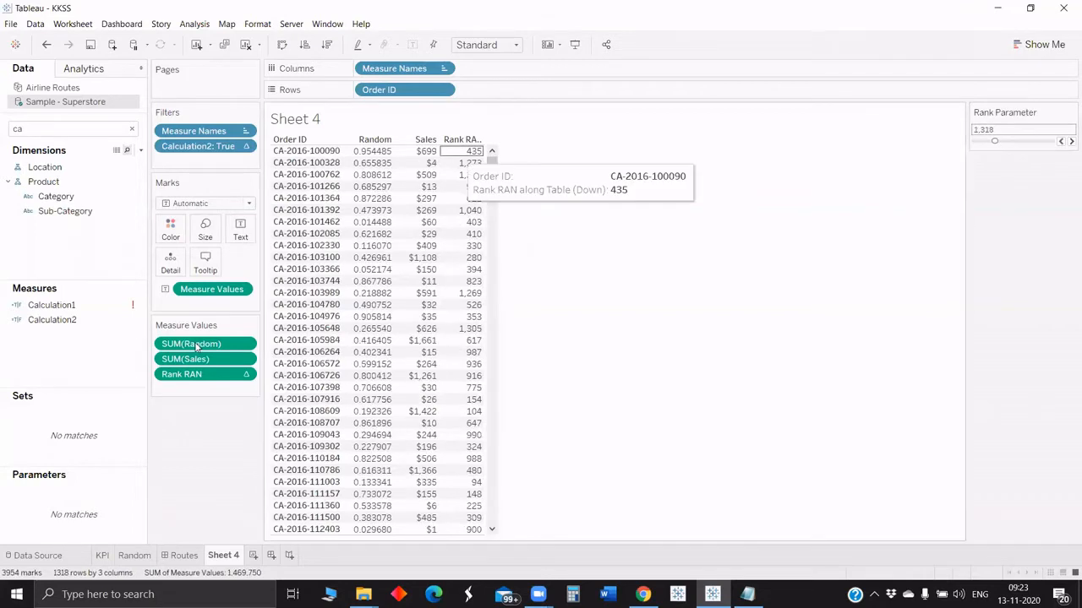
# Remove SUM(Random) from the measure values and place Rank RAN ahead of SUM(Sales).
pyautogui.moveTo(194, 342); pyautogui.dragTo(193, 429)
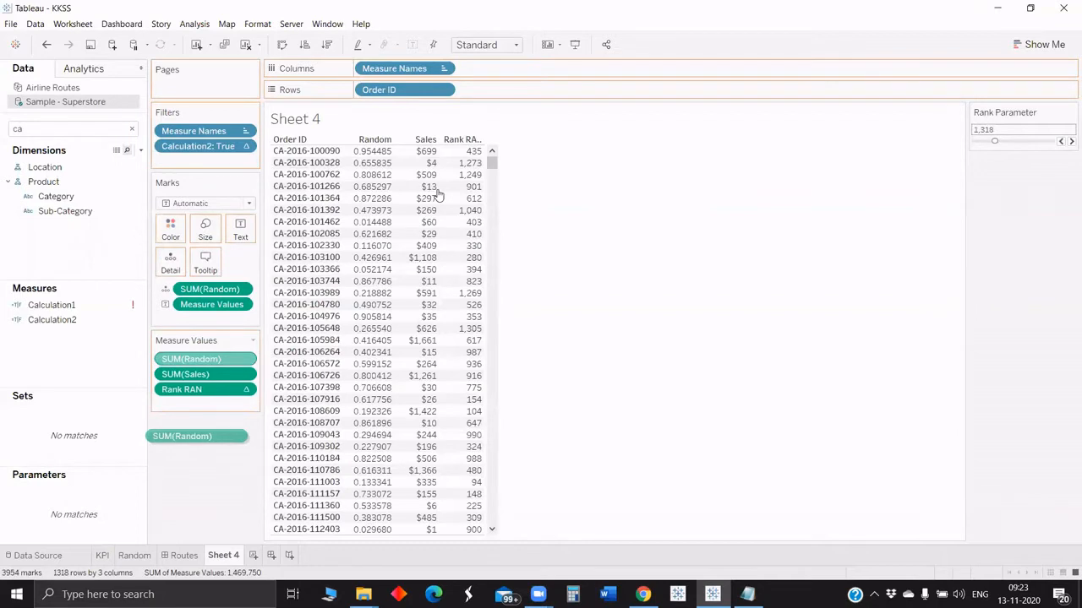
pyautogui.moveTo(438, 194); pyautogui.dragTo(441, 197)
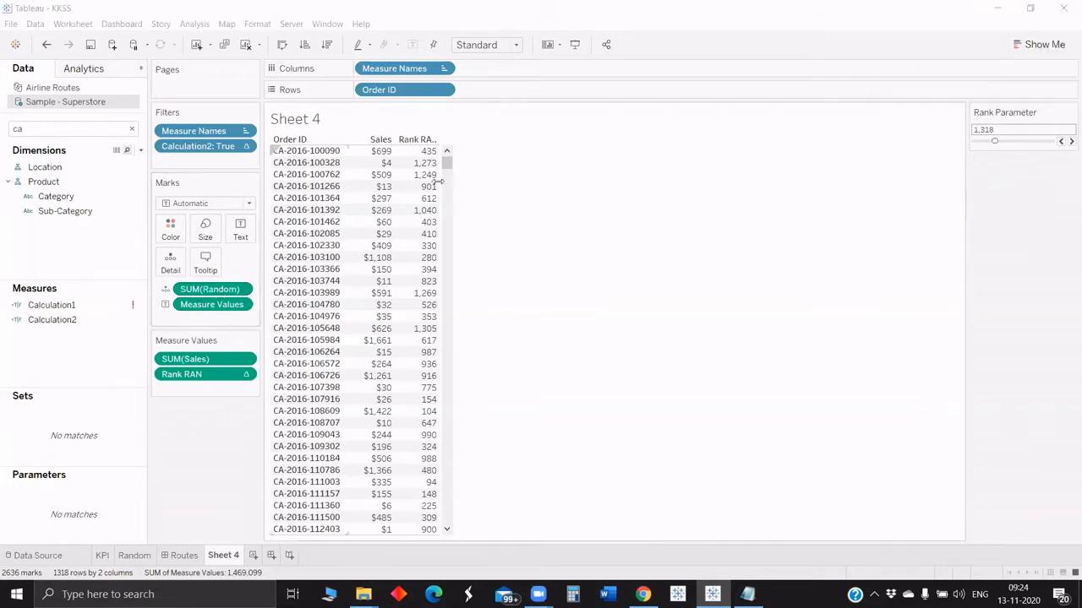
pyautogui.moveTo(437, 173)
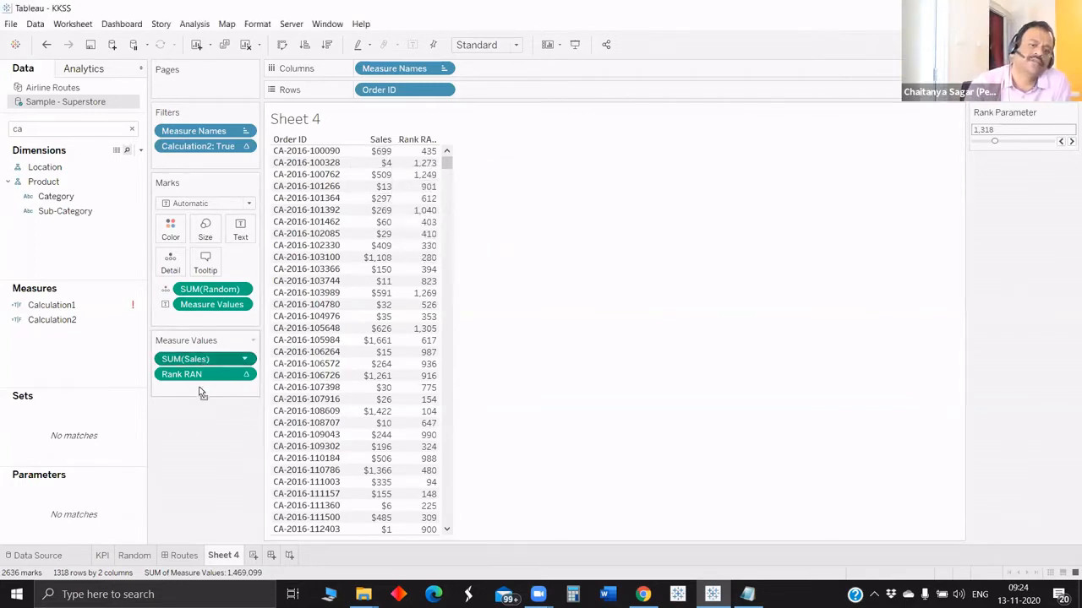
pyautogui.moveTo(201, 393); pyautogui.dragTo(200, 395)
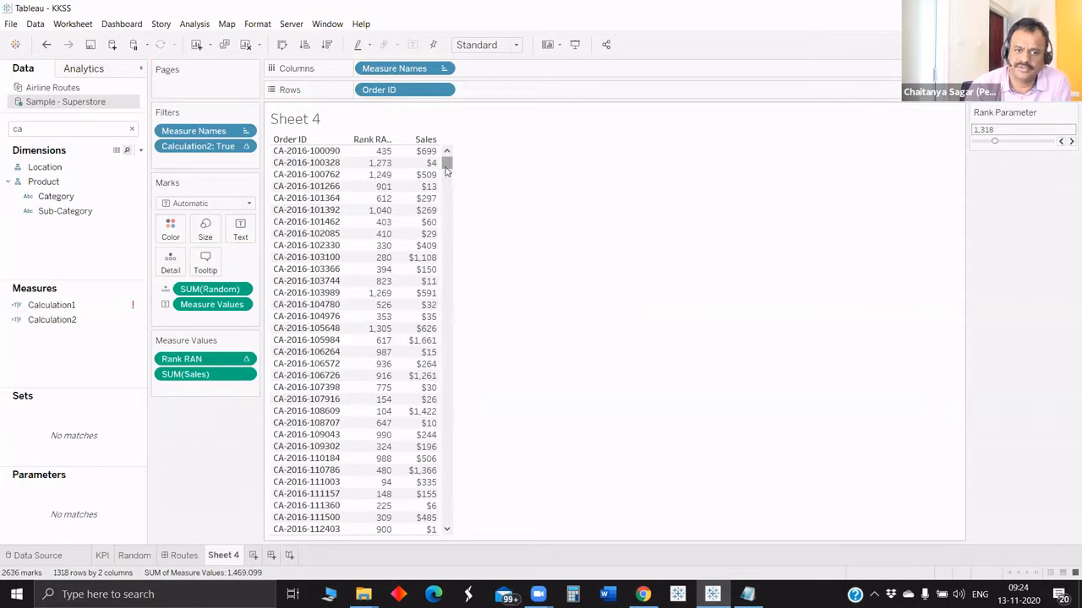
# Search the data fields for "sales" and try to add the Sales measure to the measure values.
pyautogui.click(39, 130)
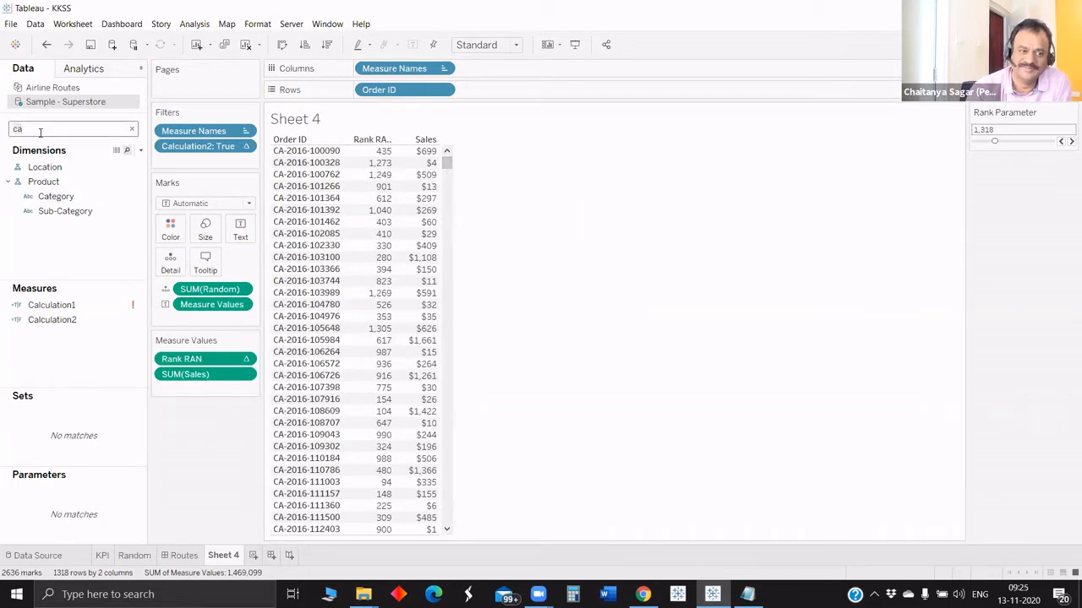
pyautogui.press('BackSpace')
pyautogui.press('BackSpace')
pyautogui.write('sales')
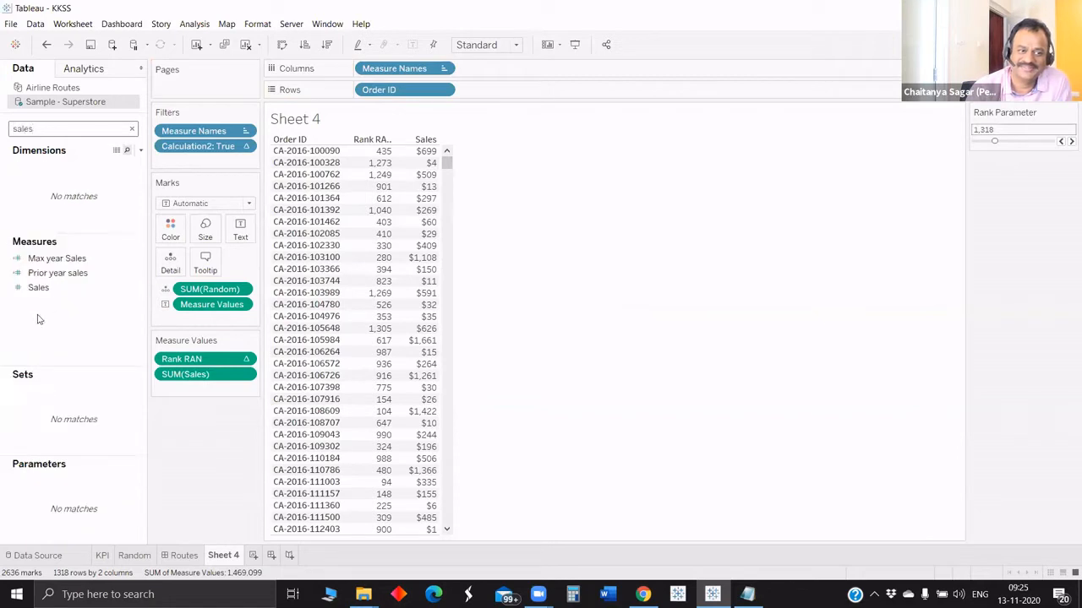
pyautogui.moveTo(38, 287); pyautogui.dragTo(120, 355)
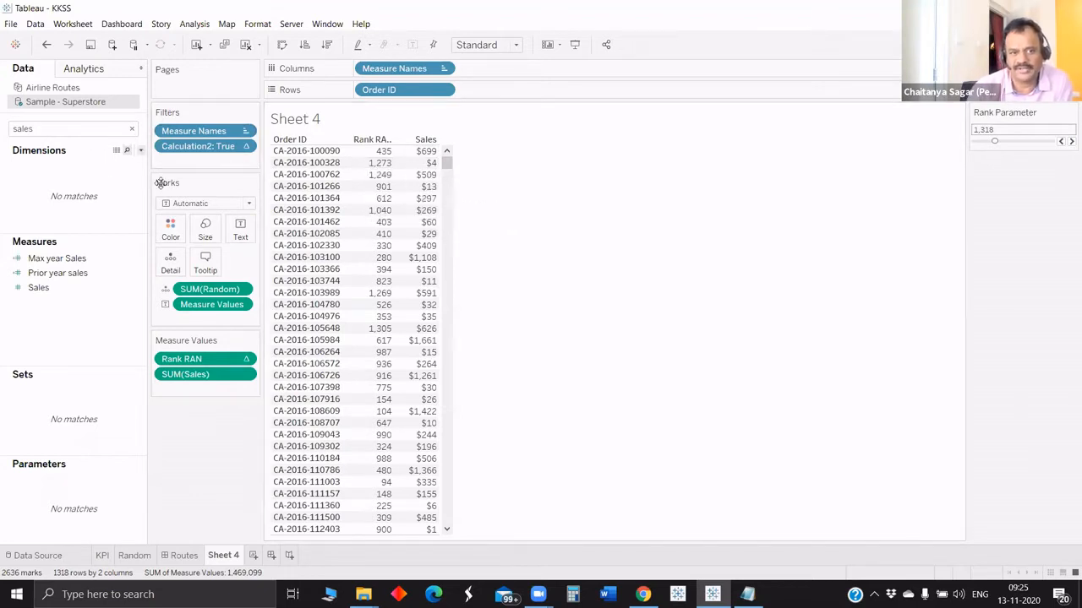
# Create another calculated field with the formula SUM([Sales]).
pyautogui.click(140, 150)
pyautogui.click(84, 162)
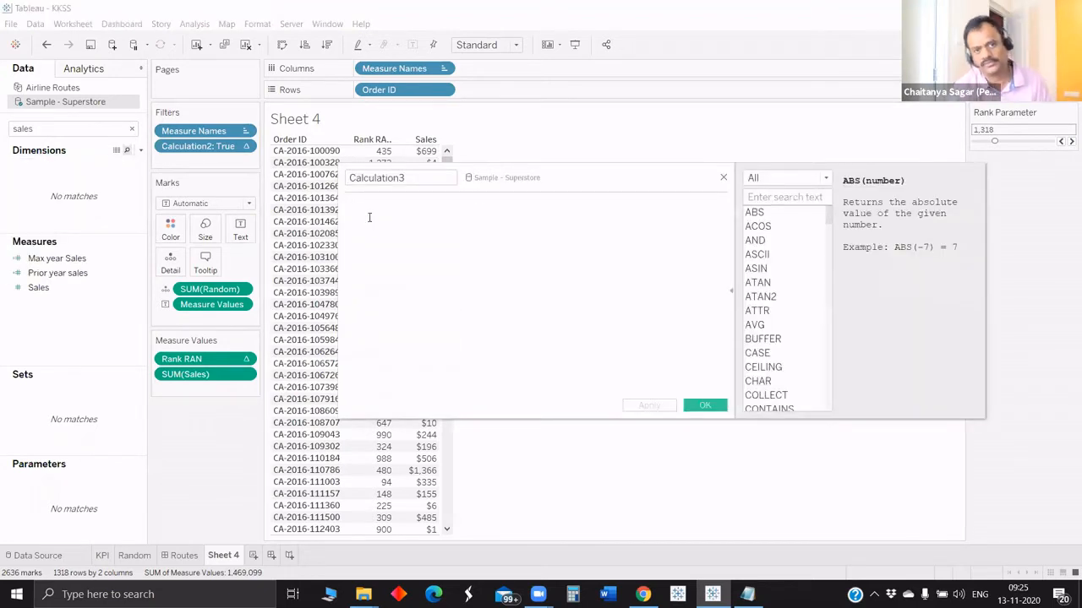
pyautogui.write('syun')
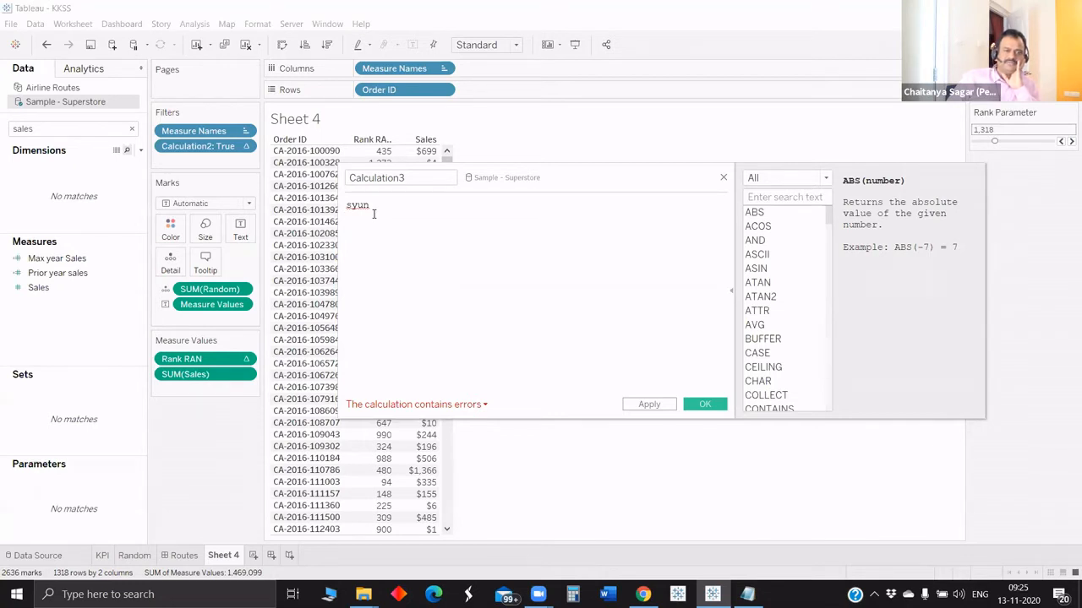
pyautogui.press('BackSpace')
pyautogui.press('BackSpace')
pyautogui.press('BackSpace')
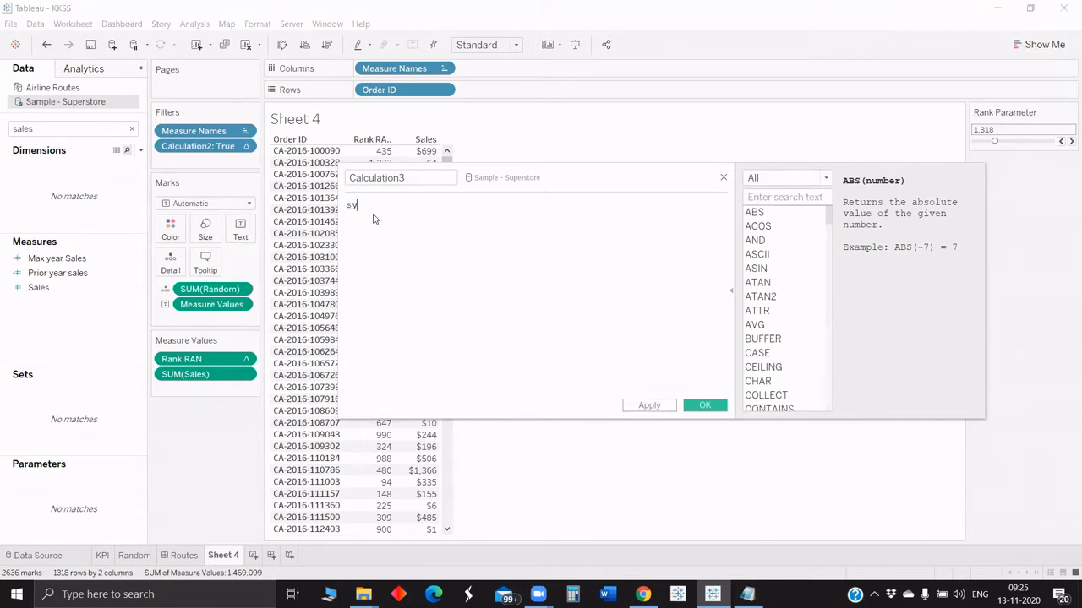
pyautogui.press('BackSpace')
pyautogui.press('BackSpace')
pyautogui.write('SUM([Sales])')
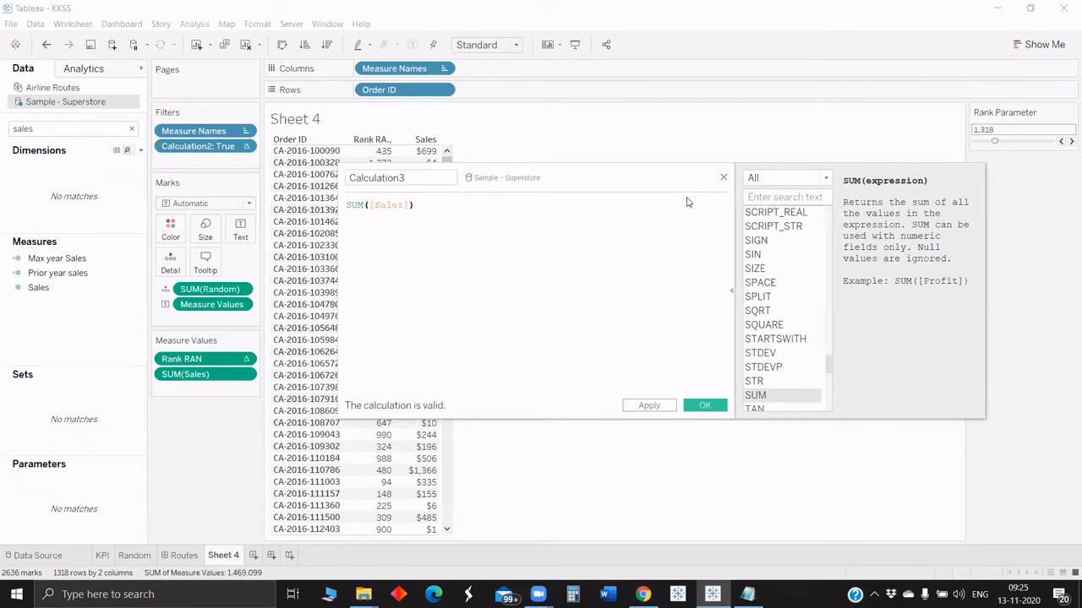
# Save the SUM([Sales]) calculation under the name sales and add it to the measure values.
pyautogui.click(414, 204)
pyautogui.doubleClick(406, 177)
pyautogui.write('sales')
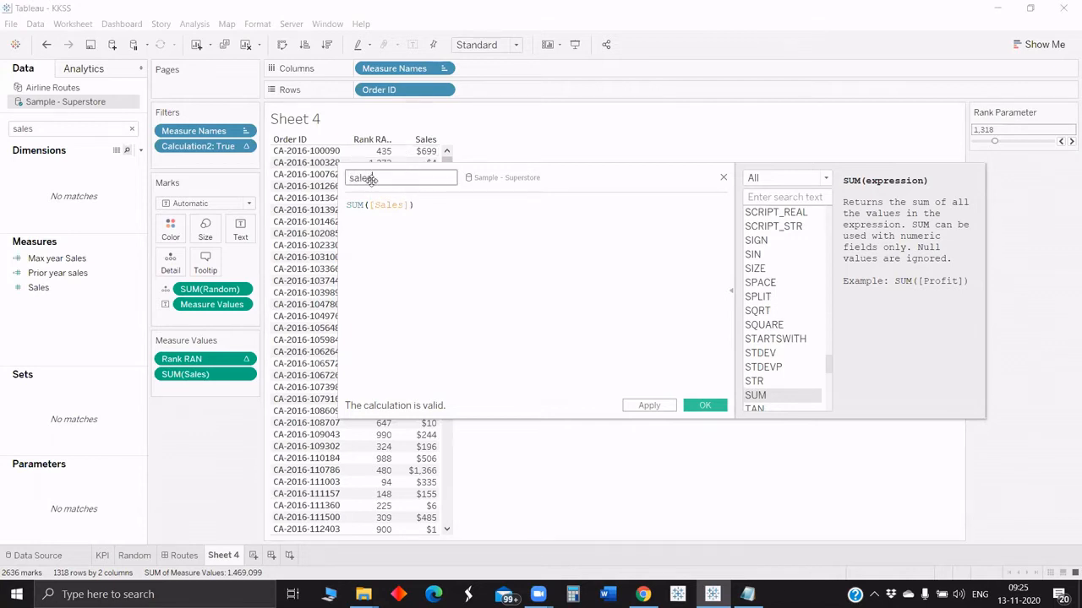
pyautogui.click(707, 406)
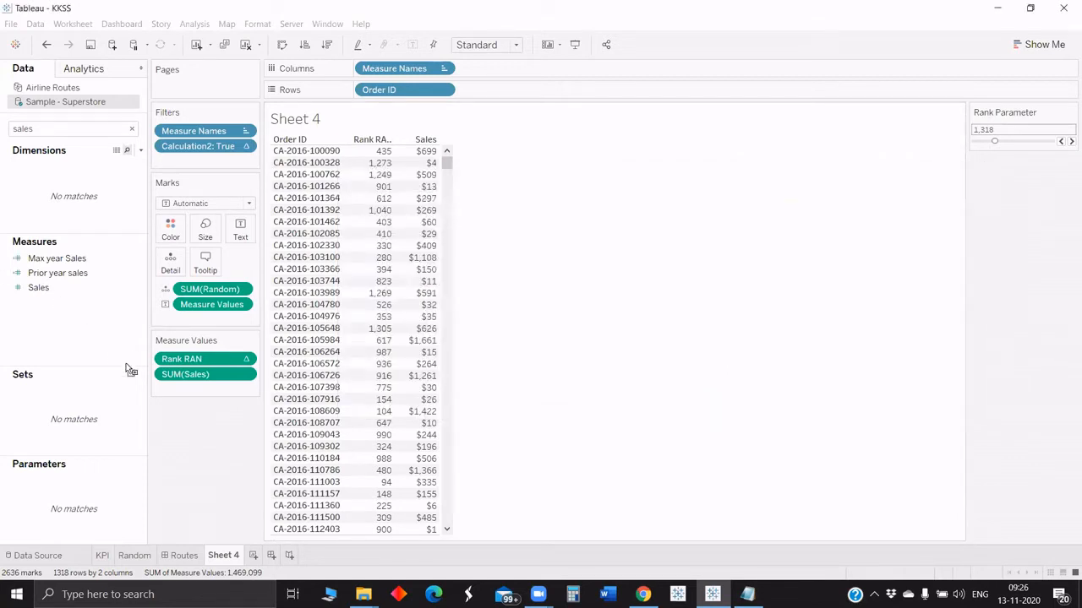
pyautogui.moveTo(129, 370); pyautogui.dragTo(182, 386)
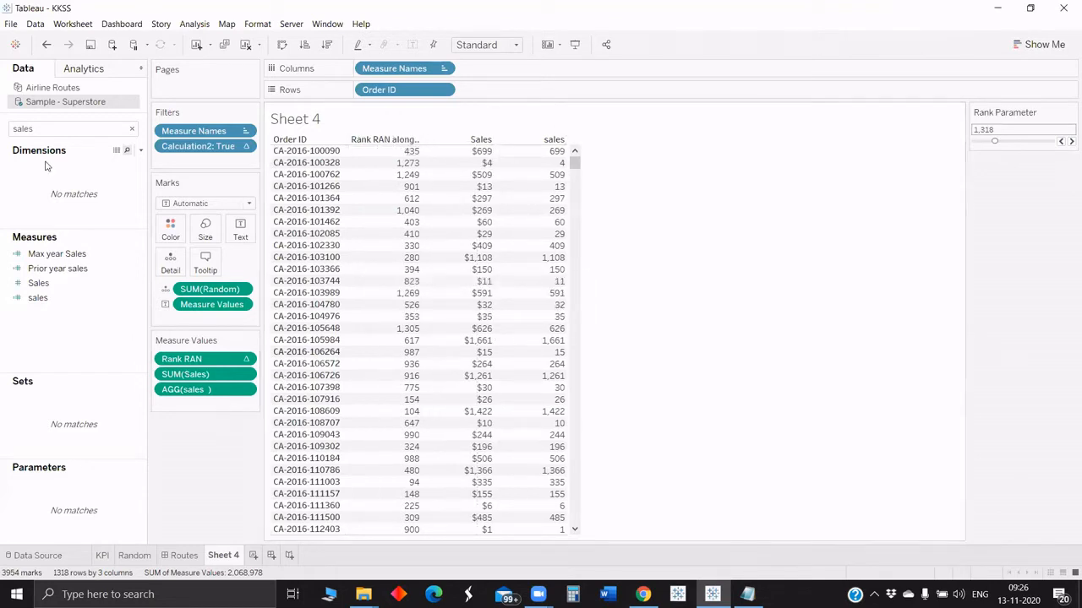
# Search the data fields for "ran" and put Random in the measure values in place of the two sales measures.
pyautogui.doubleClick(45, 130)
pyautogui.write('r')
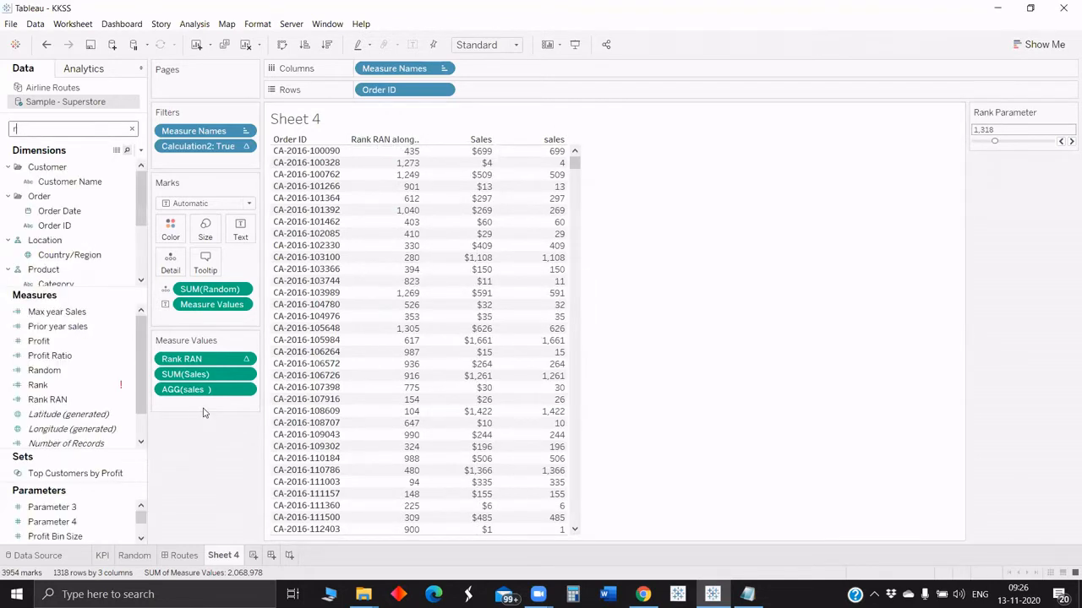
pyautogui.write('an')
pyautogui.moveTo(44, 255); pyautogui.dragTo(123, 168)
pyautogui.moveTo(185, 374); pyautogui.dragTo(220, 198)
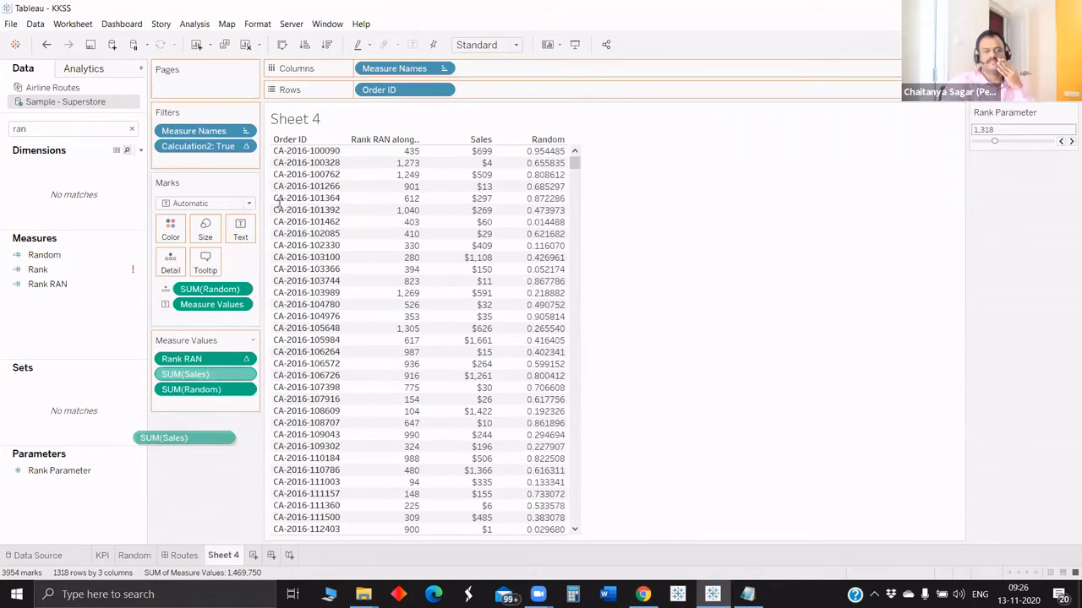
# Start a new calculated field named Random 2.
pyautogui.hotkey('alt', 'a')
pyautogui.write('c')
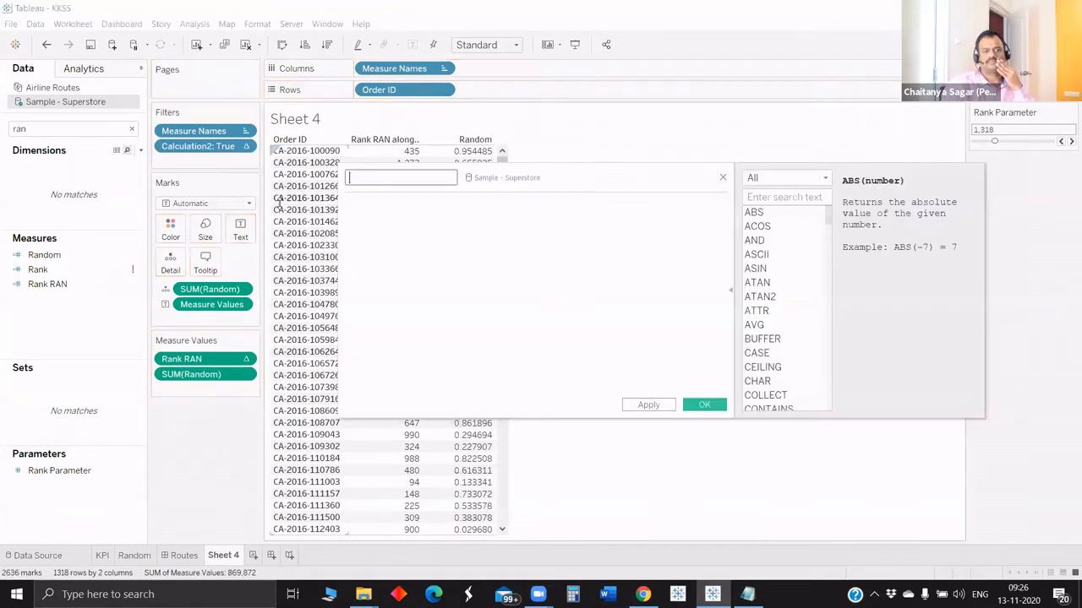
pyautogui.write('Random 2')
pyautogui.press('Tab')
# Begin the Random 2 formula with a FIXED expression on the [Order Date] dimension.
pyautogui.write('g')
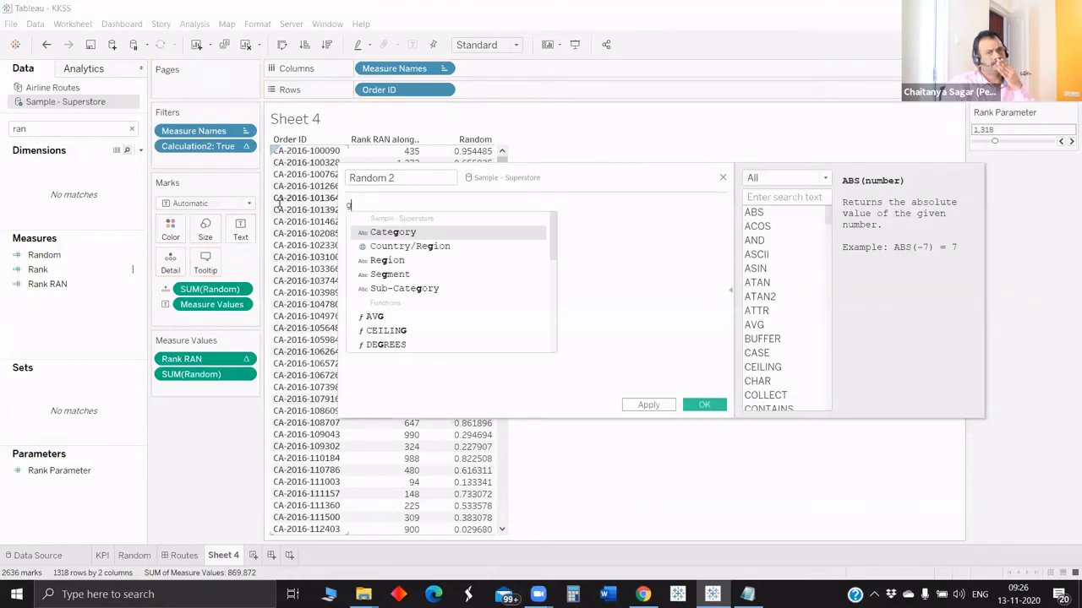
pyautogui.press('BackSpace')
pyautogui.press('BackSpace')
pyautogui.write('{')
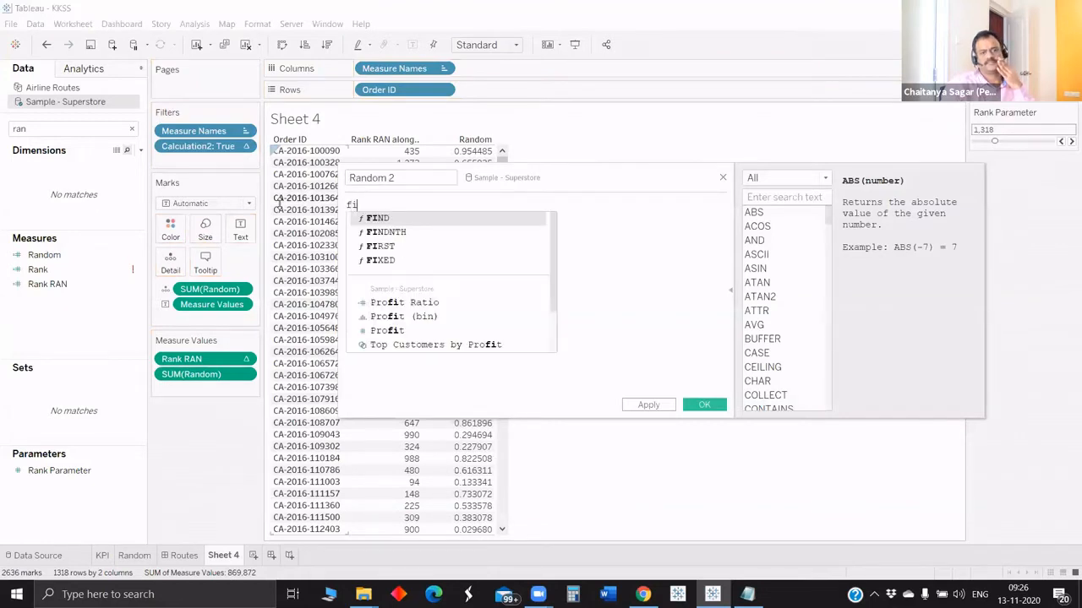
pyautogui.press('Return')
pyautogui.write('ord')
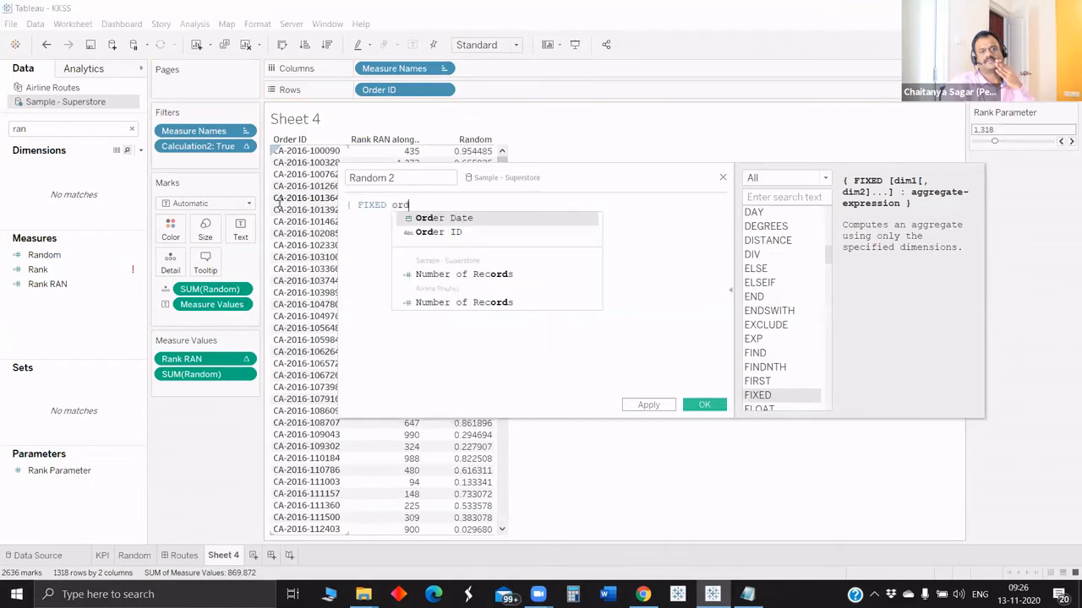
pyautogui.press('Return')
# Continue the Random 2 formula after [Order Date] with an average of the random function as the aggregate expression.
pyautogui.write(': a')
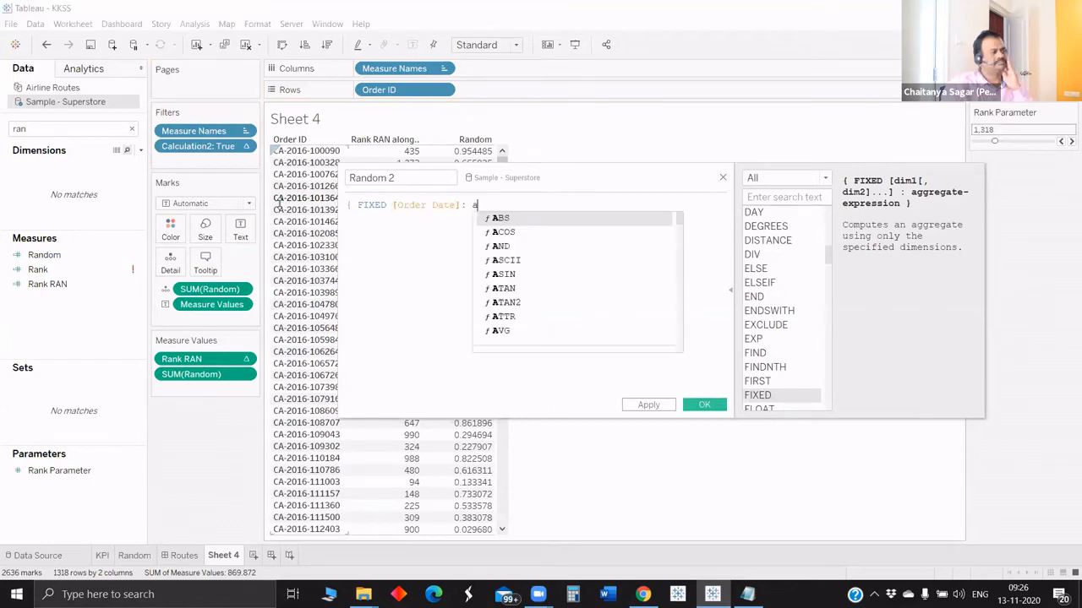
pyautogui.write('vg(r')
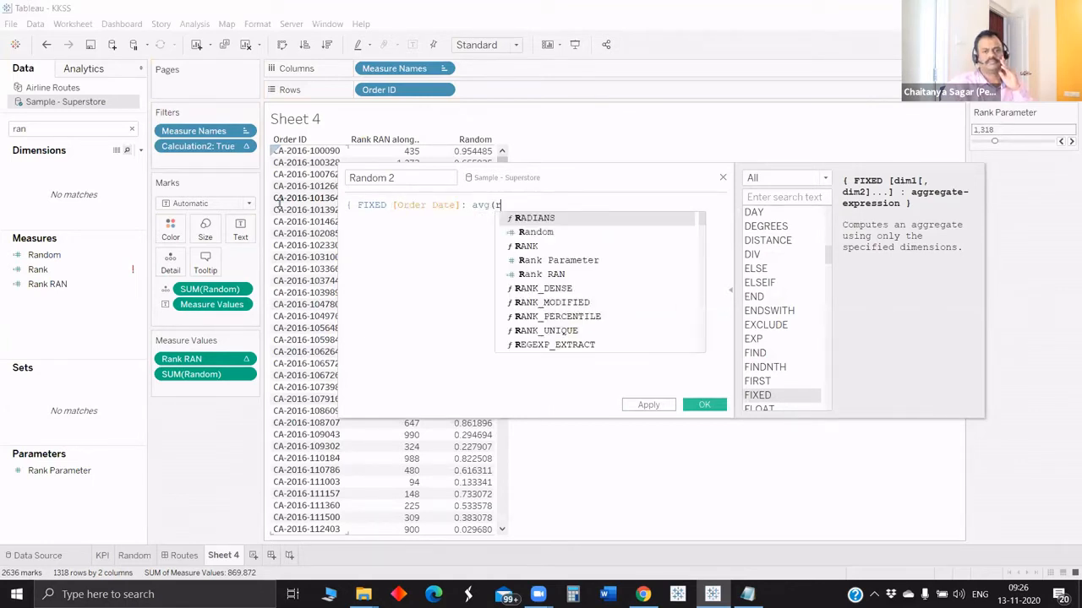
pyautogui.write('andom')
pyautogui.press('BackSpace')
pyautogui.press('BackSpace')
pyautogui.press('BackSpace')
pyautogui.press('BackSpace')
pyautogui.press('BackSpace')
pyautogui.press('BackSpace')
pyautogui.write('[Rand')
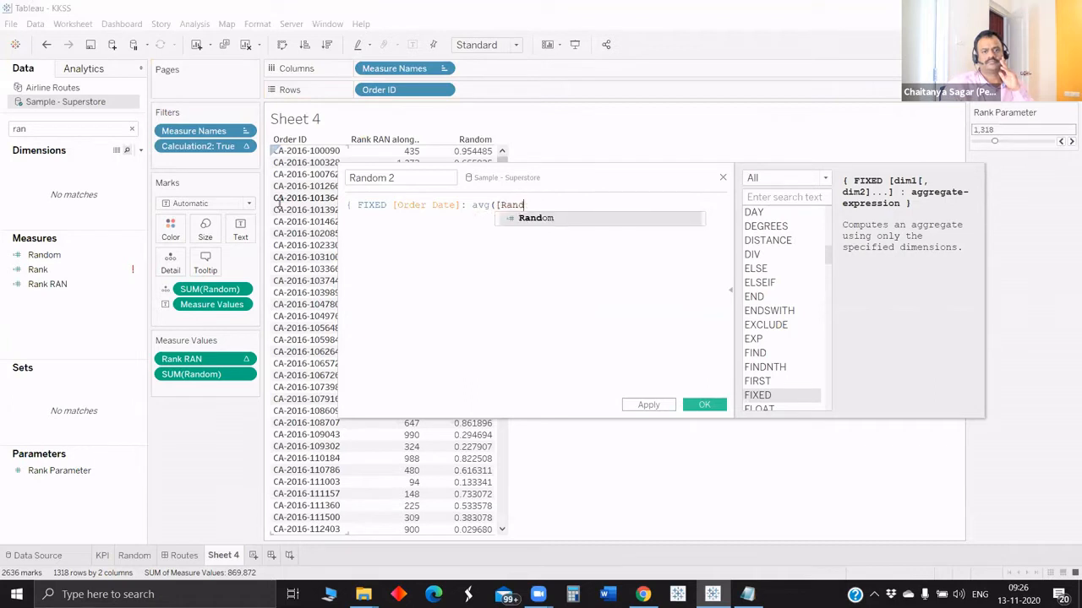
pyautogui.press('BackSpace')
pyautogui.press('BackSpace')
pyautogui.press('BackSpace')
pyautogui.press('BackSpace')
pyautogui.press('BackSpace')
pyautogui.write('rna')
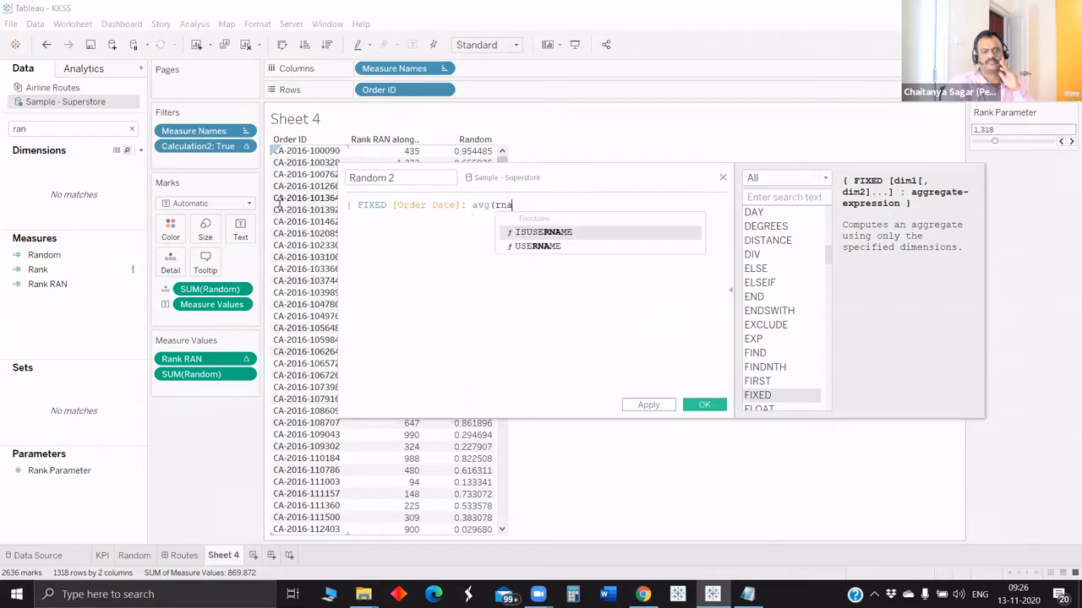
pyautogui.write('dom()')
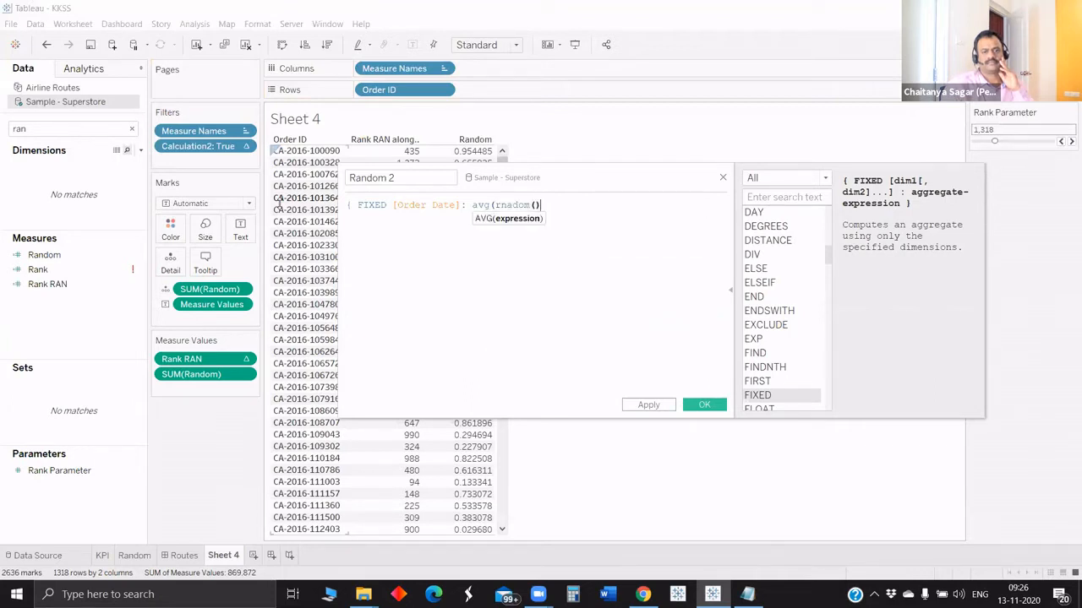
# Correct the function name's spelling and close the parentheses so the aggregate reads avg(random()).
pyautogui.press('Left')
pyautogui.press('Left')
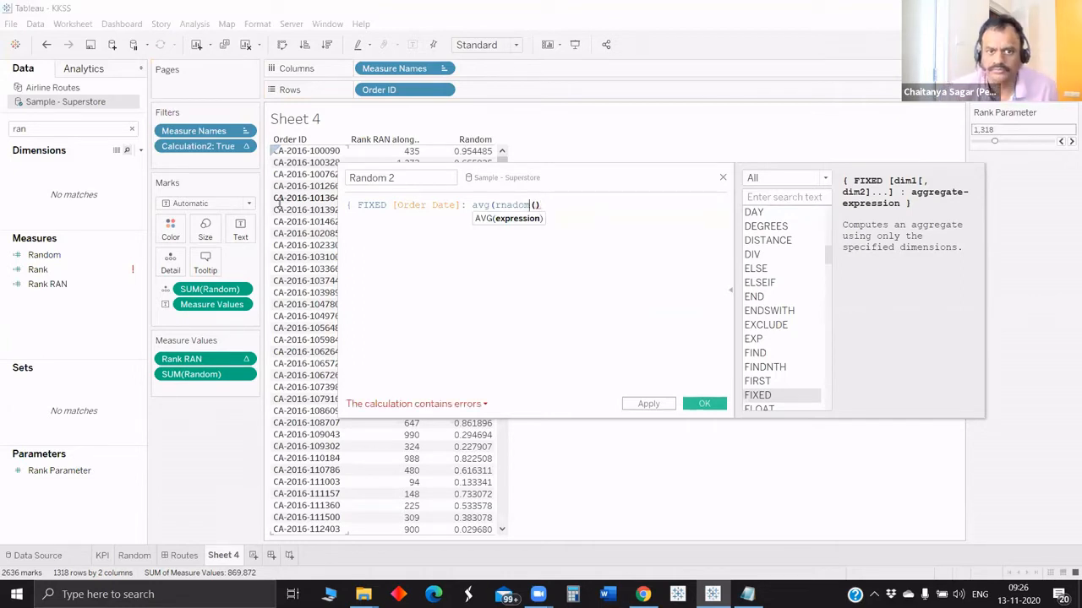
pyautogui.press('Left')
pyautogui.press('Left')
pyautogui.press('BackSpace')
pyautogui.press('BackSpace')
pyautogui.press('BackSpace')
pyautogui.write('and')
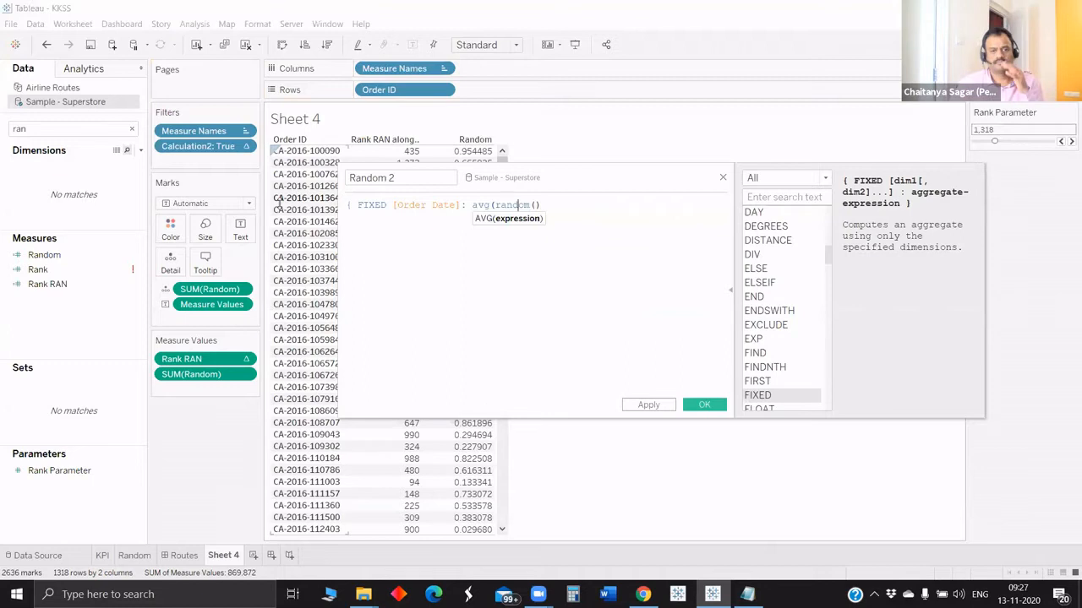
pyautogui.press('Right')
pyautogui.press('Right')
pyautogui.press('Right')
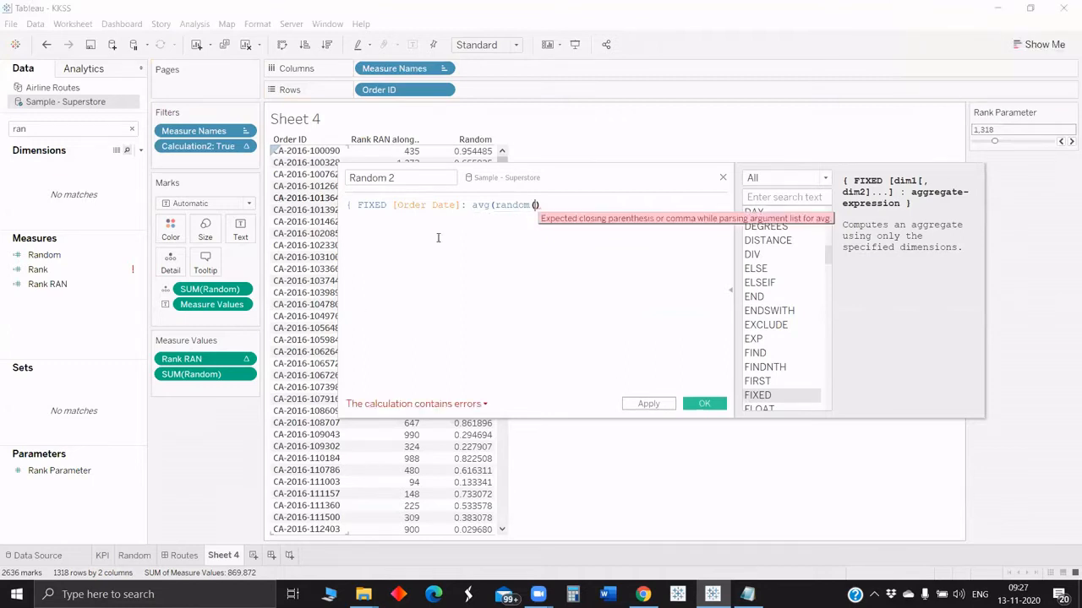
pyautogui.write(')')
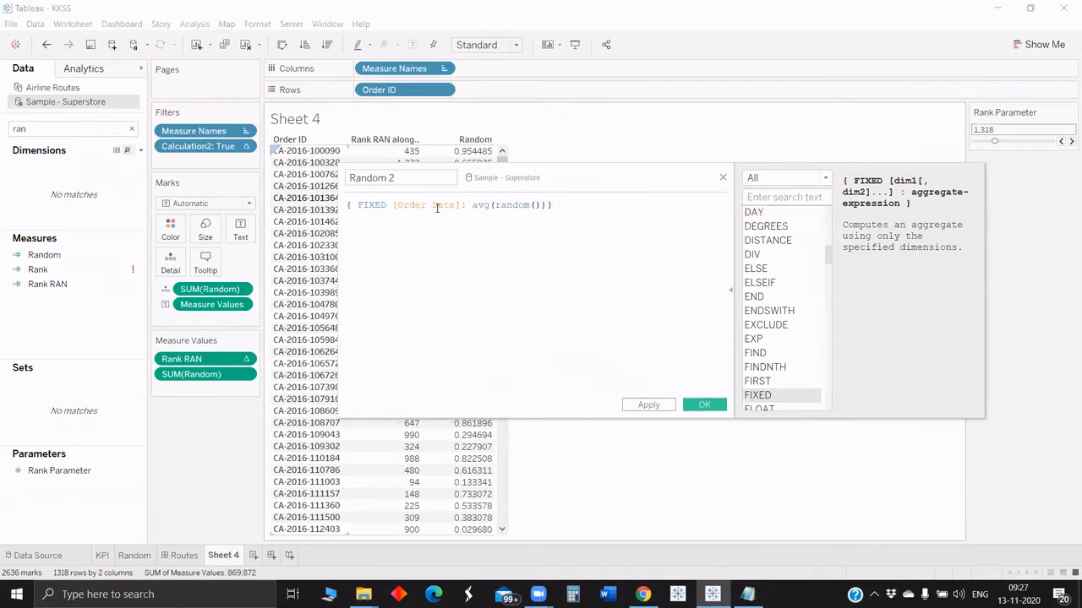
# Replace [Order Date] in the FIXED expression, then save Random 2 and add it to the measure values.
pyautogui.click(437, 207)
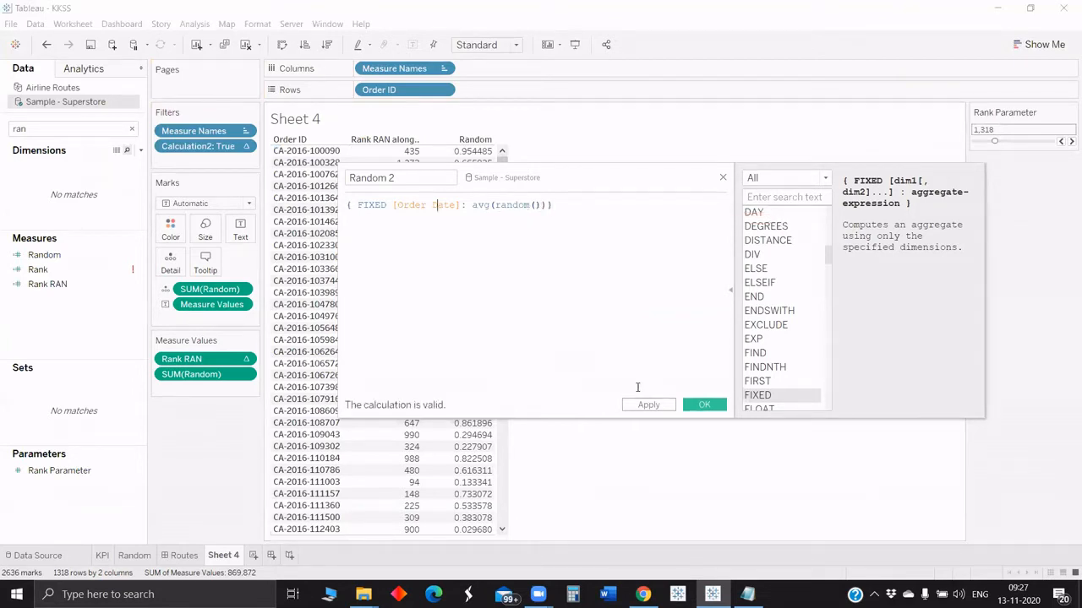
pyautogui.doubleClick(437, 205)
pyautogui.write('or')
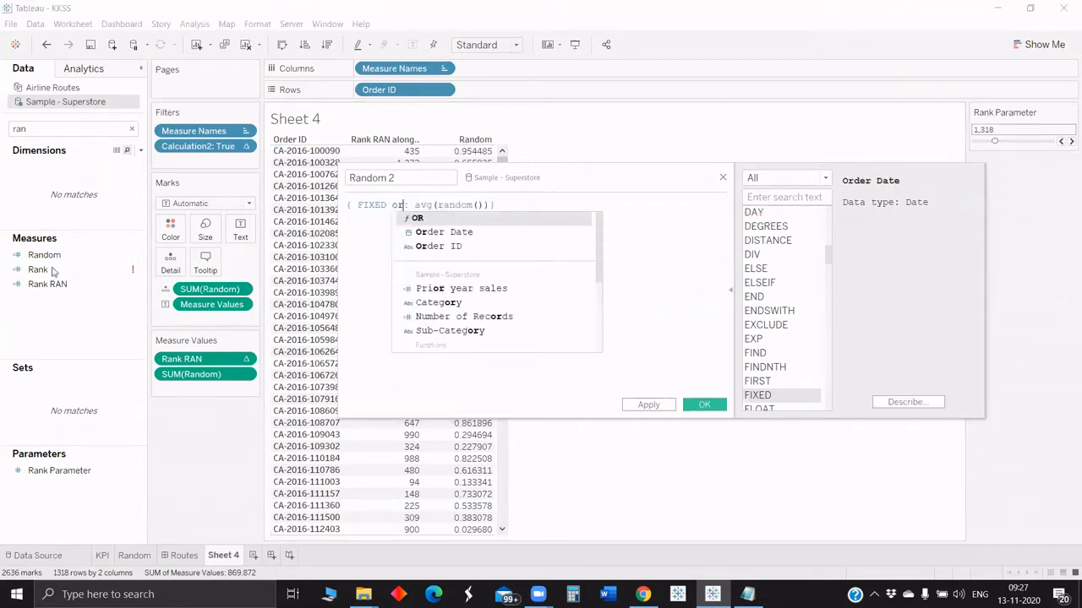
pyautogui.moveTo(52, 267); pyautogui.dragTo(117, 212)
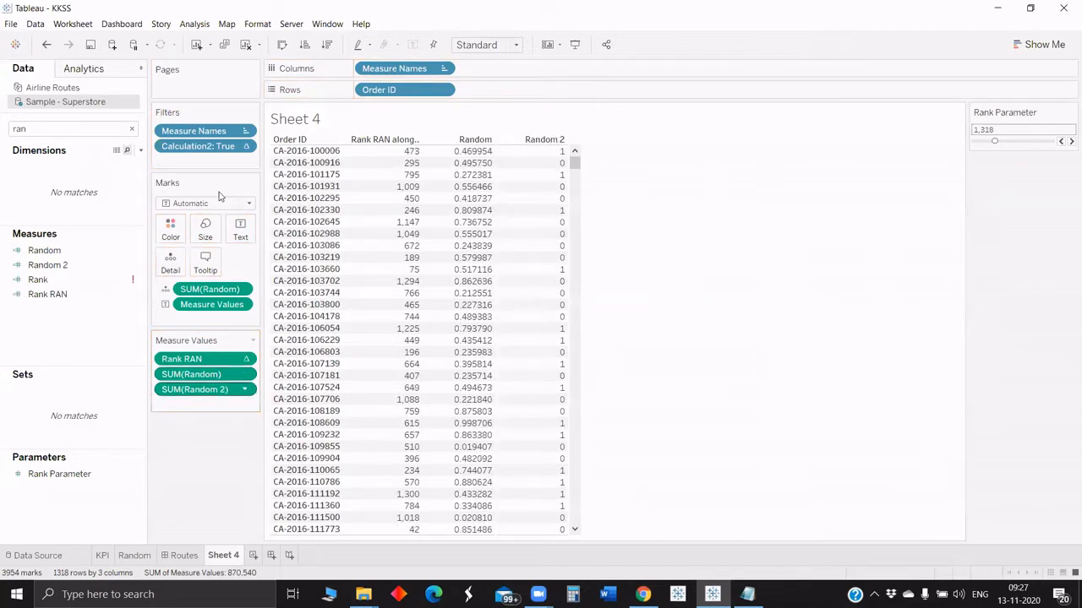
# Format the Random 2 measure with six decimal places and compare its values with Random across the orders.
pyautogui.click(694, 247)
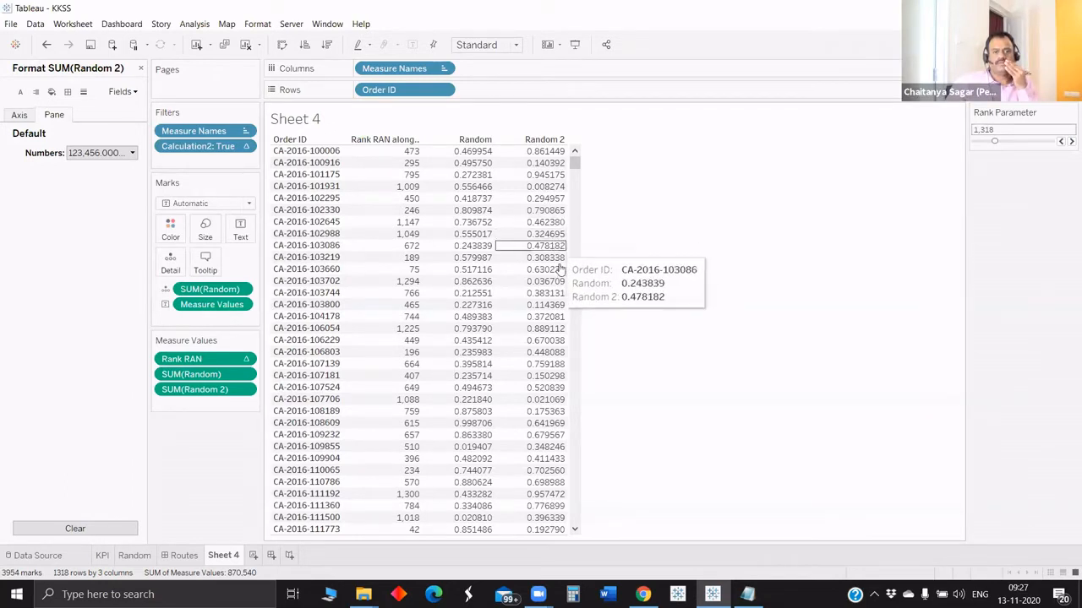
pyautogui.scroll(-6, 560, 269)
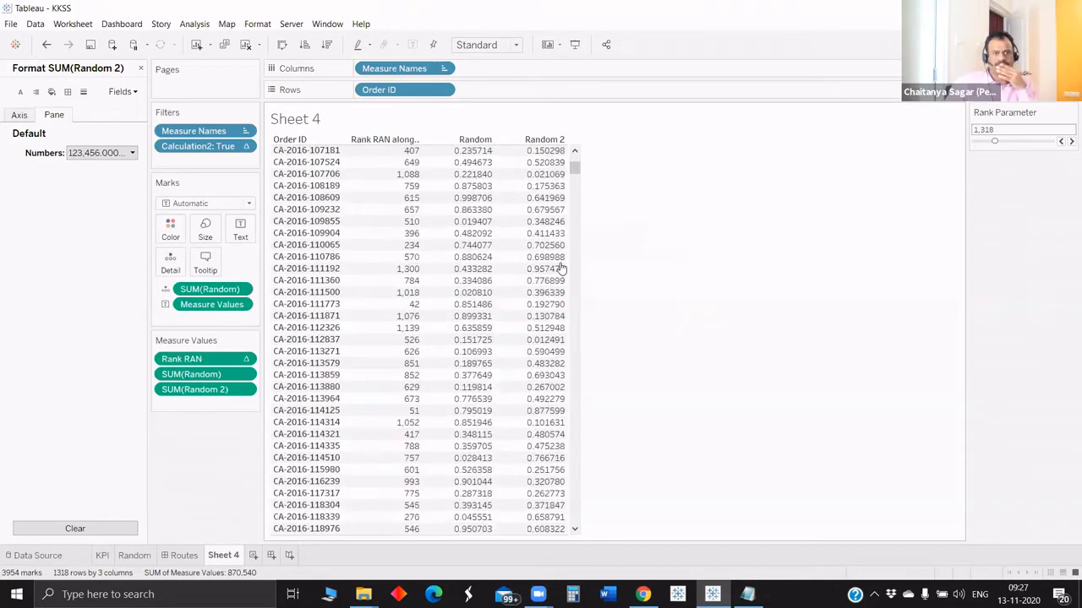
pyautogui.scroll(-12, 570, 269)
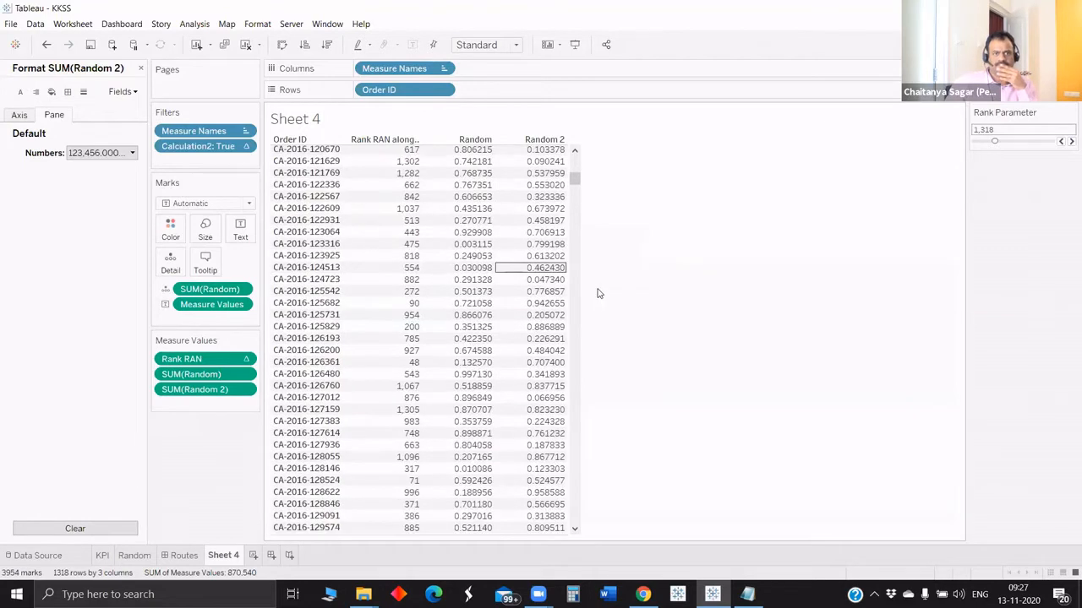
pyautogui.scroll(-3, 507, 397)
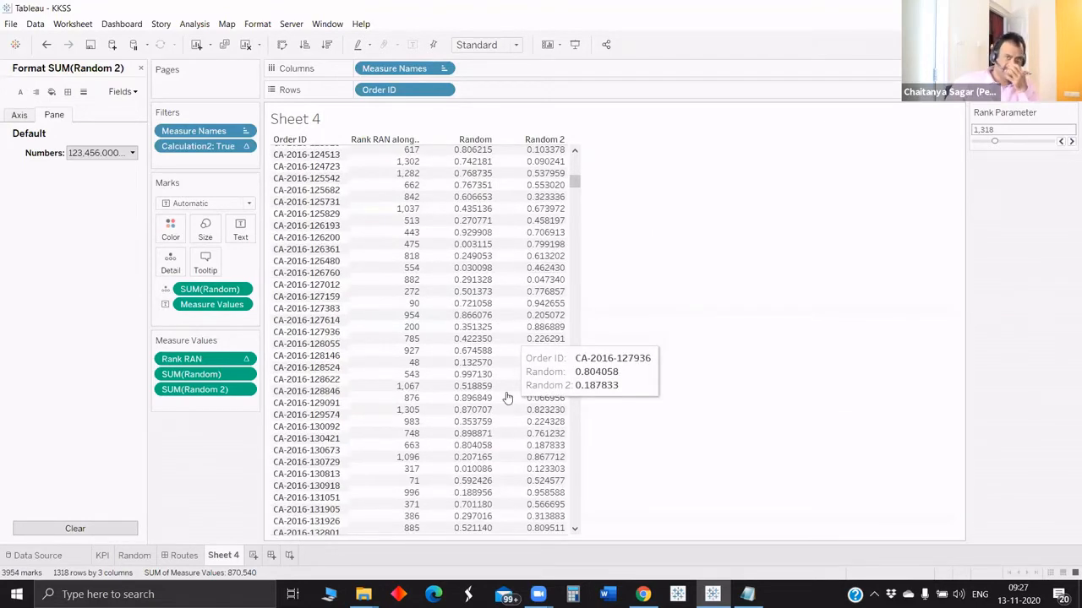
pyautogui.scroll(-3, 507, 398)
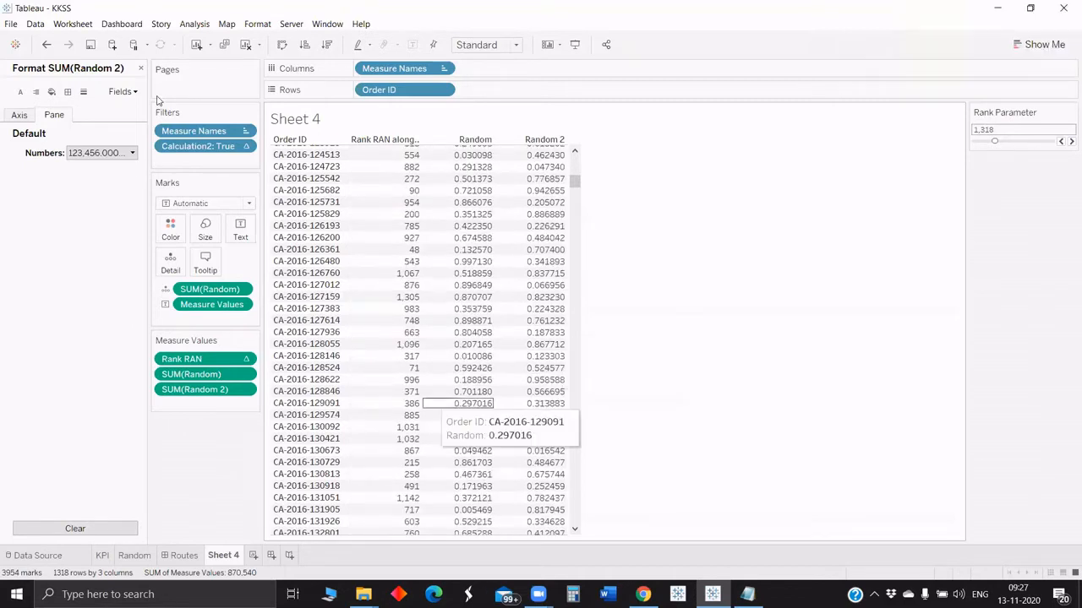
pyautogui.click(140, 67)
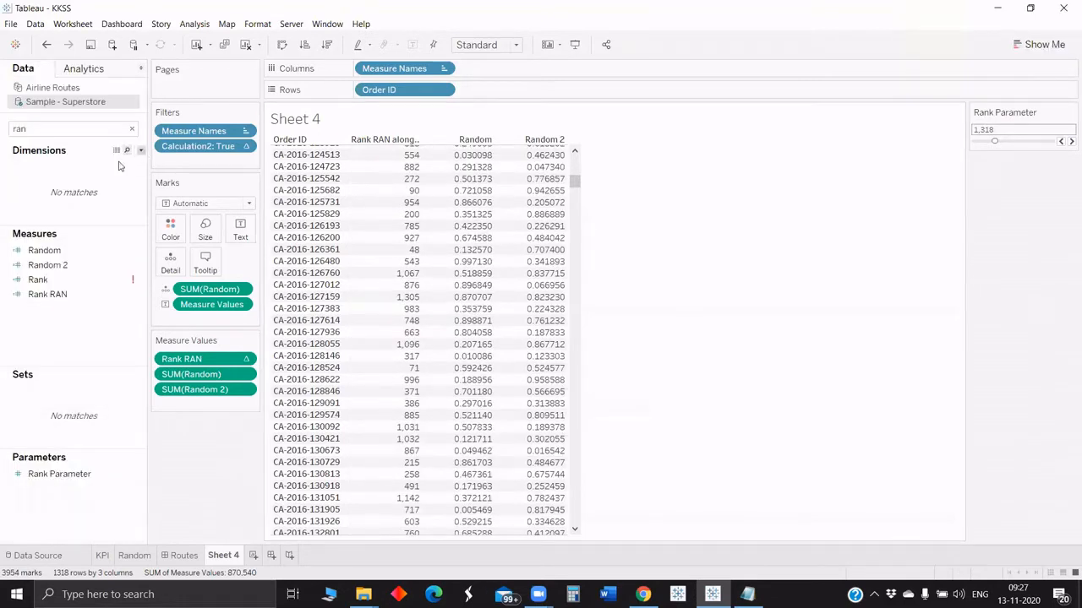
# Create a calculated field, keeping the default name Calculation3, whose formula is just [Random 2].
pyautogui.click(141, 150)
pyautogui.click(51, 162)
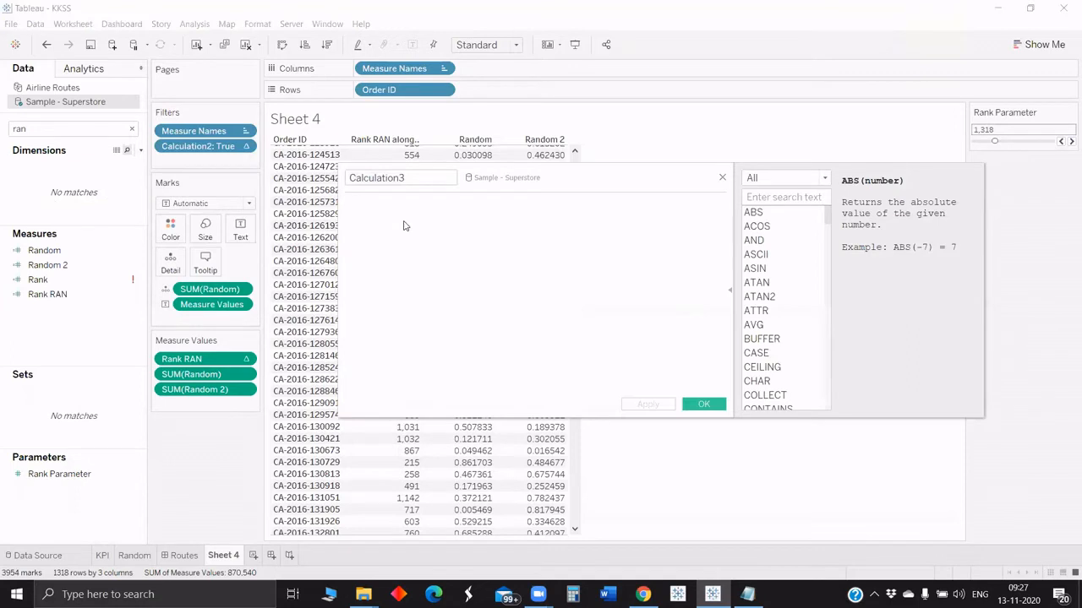
pyautogui.write('ran')
pyautogui.click(401, 234)
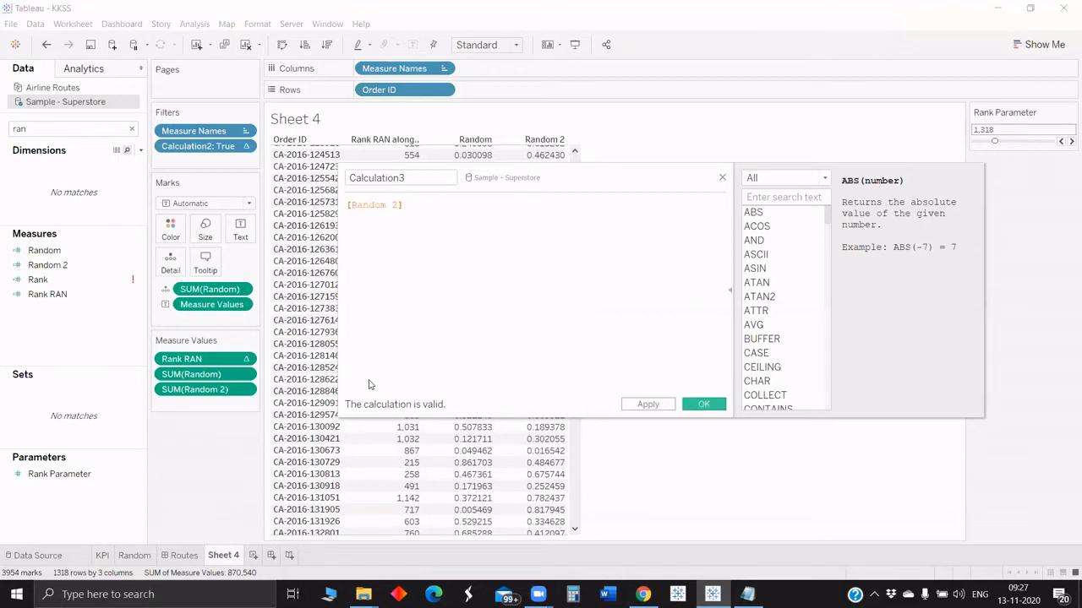
# Save the calculated field, search the data fields for "cal" and add Calculation3 to the measure values.
pyautogui.click(46, 133)
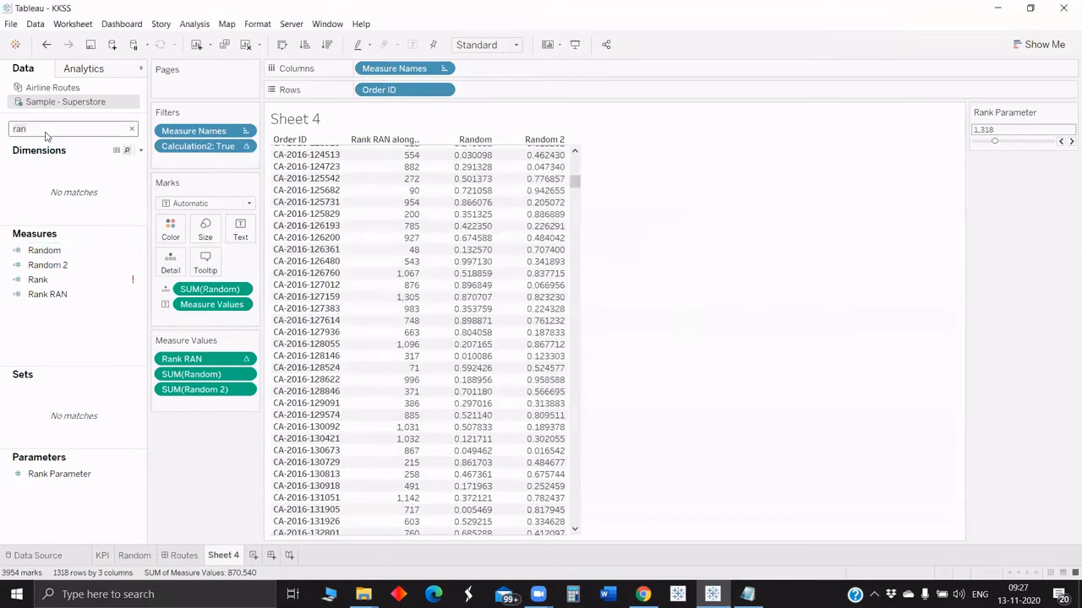
pyautogui.write('cal')
pyautogui.click(51, 272)
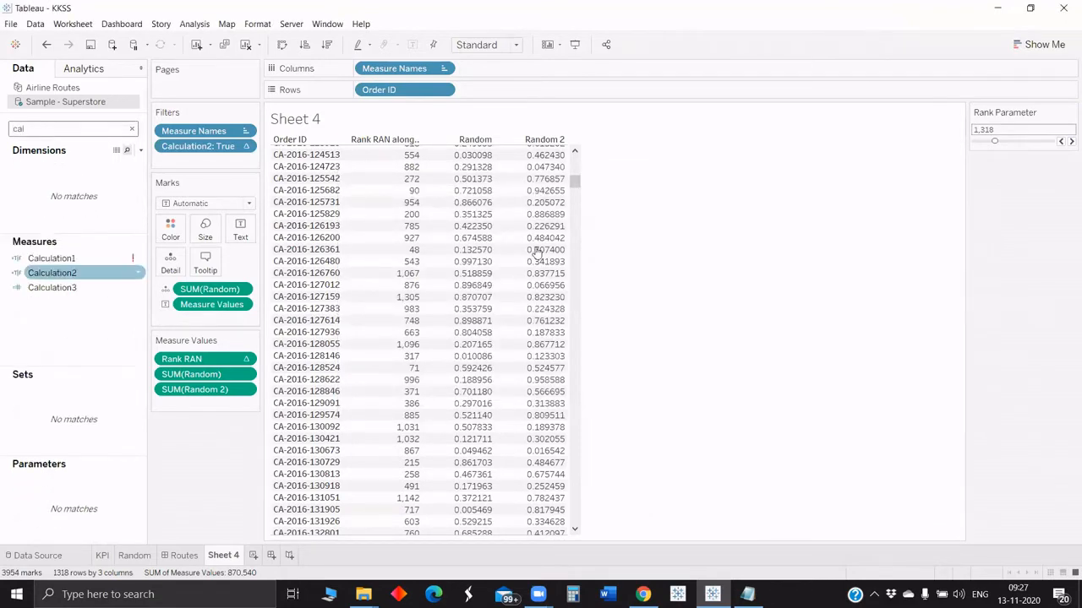
pyautogui.moveTo(53, 288); pyautogui.dragTo(228, 406)
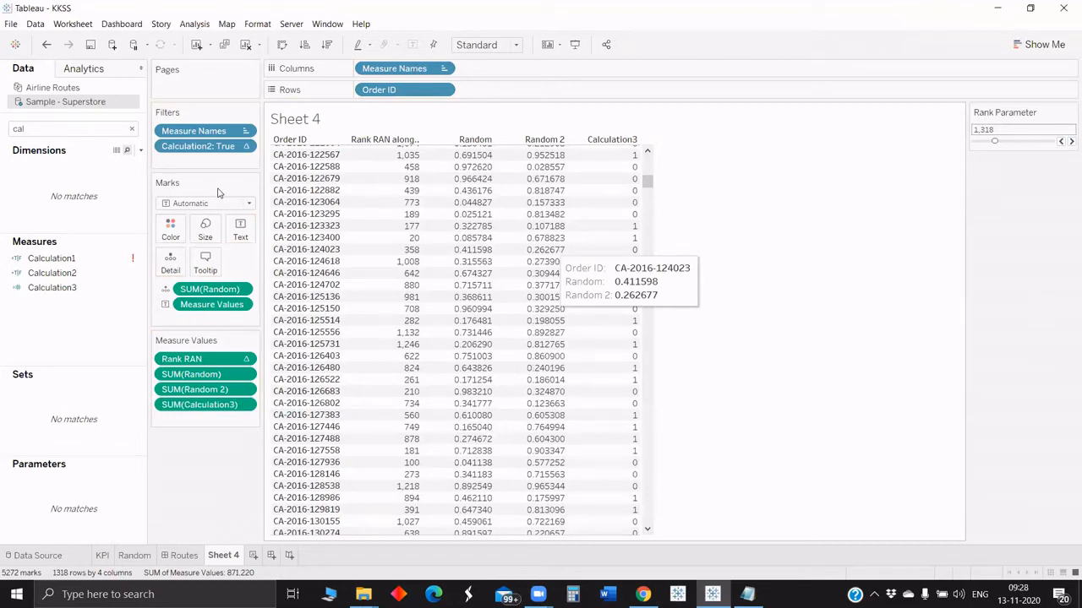
# Format the Calculation3 measure as a custom number with seven decimal places.
pyautogui.scroll(3, 560, 212)
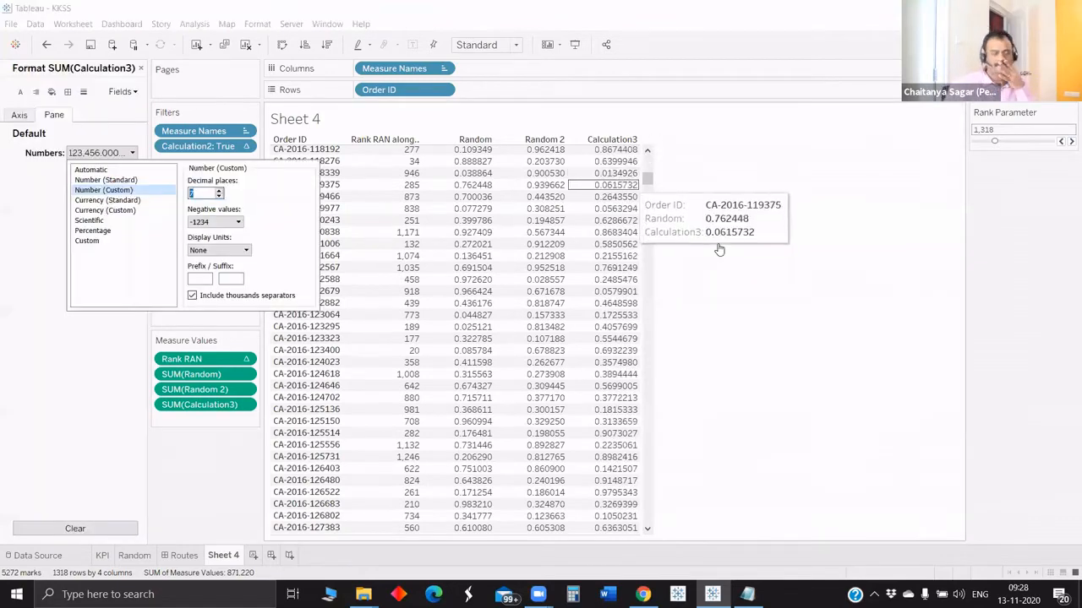
pyautogui.click(719, 250)
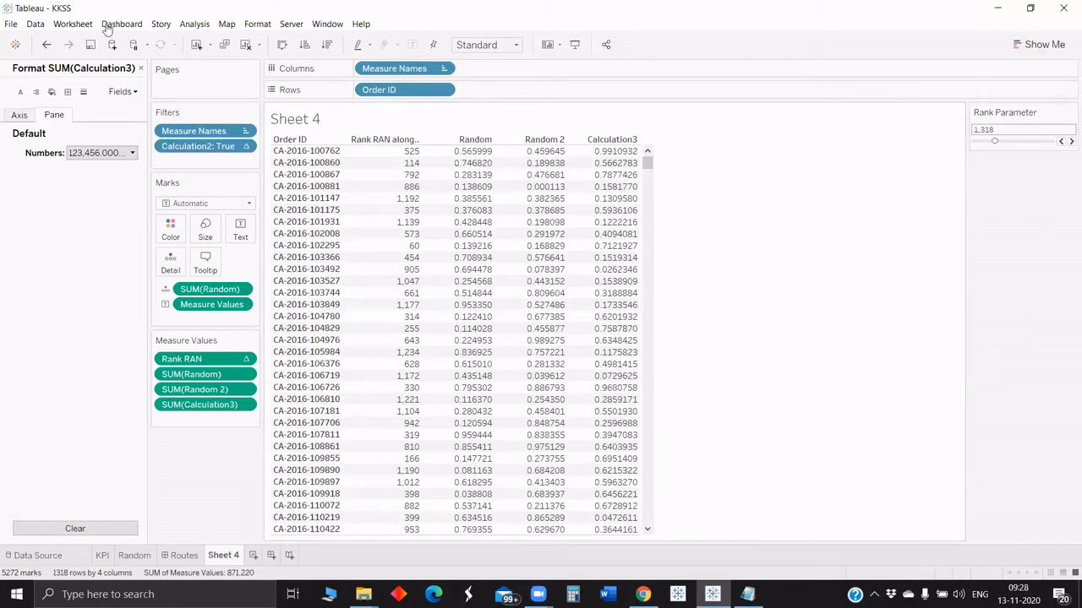
pyautogui.click(140, 68)
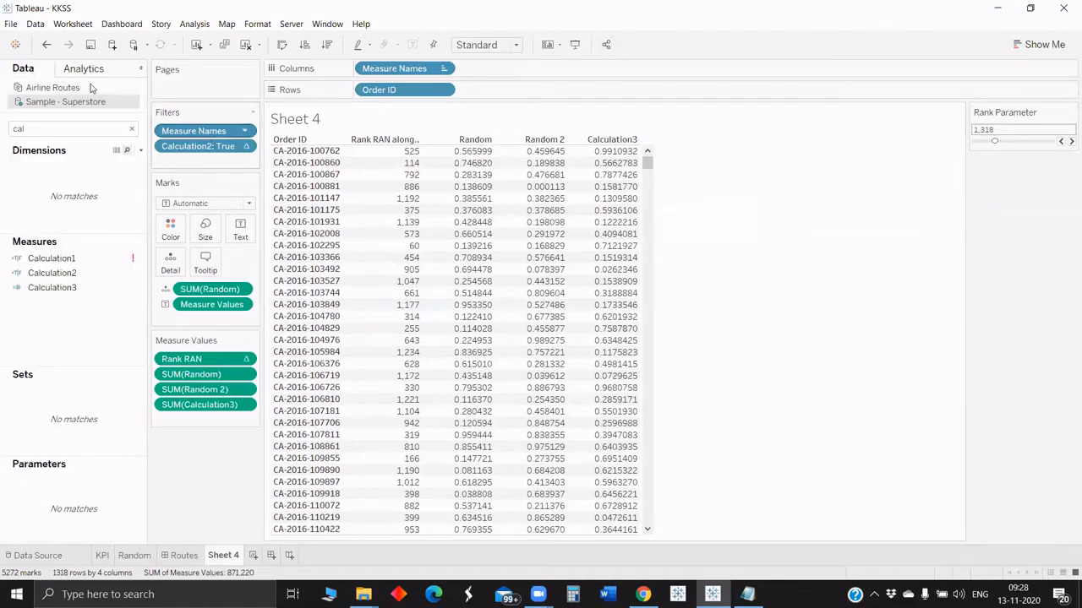
# Refresh the Sample - Superstore data source repeatedly to compare how the Random, Random 2 and Calculation3 columns change.
pyautogui.rightClick(60, 101)
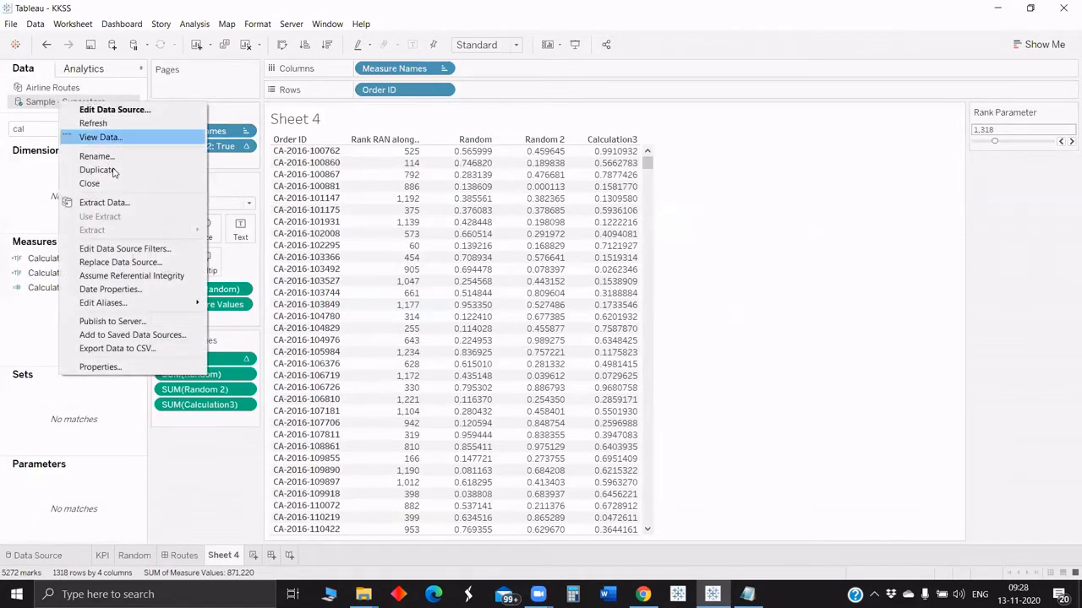
pyautogui.click(109, 125)
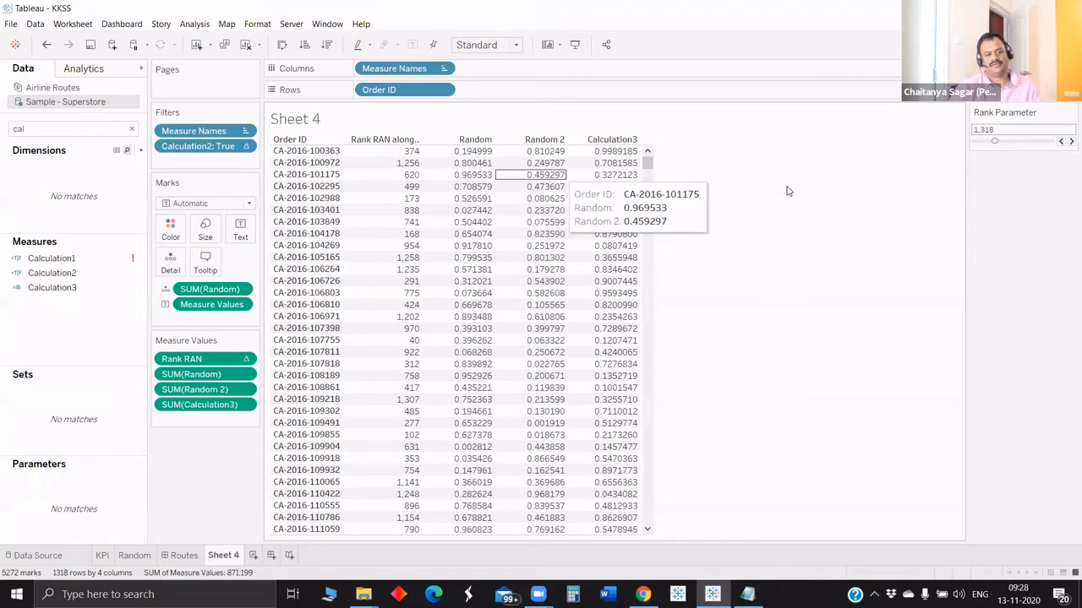
pyautogui.press('F5')
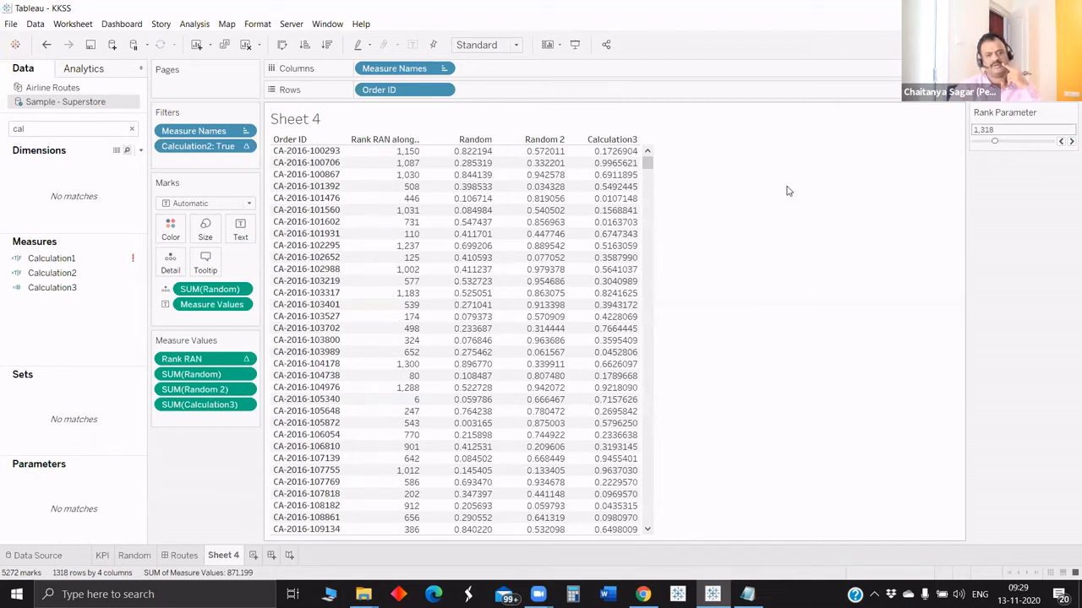
pyautogui.rightClick(81, 107)
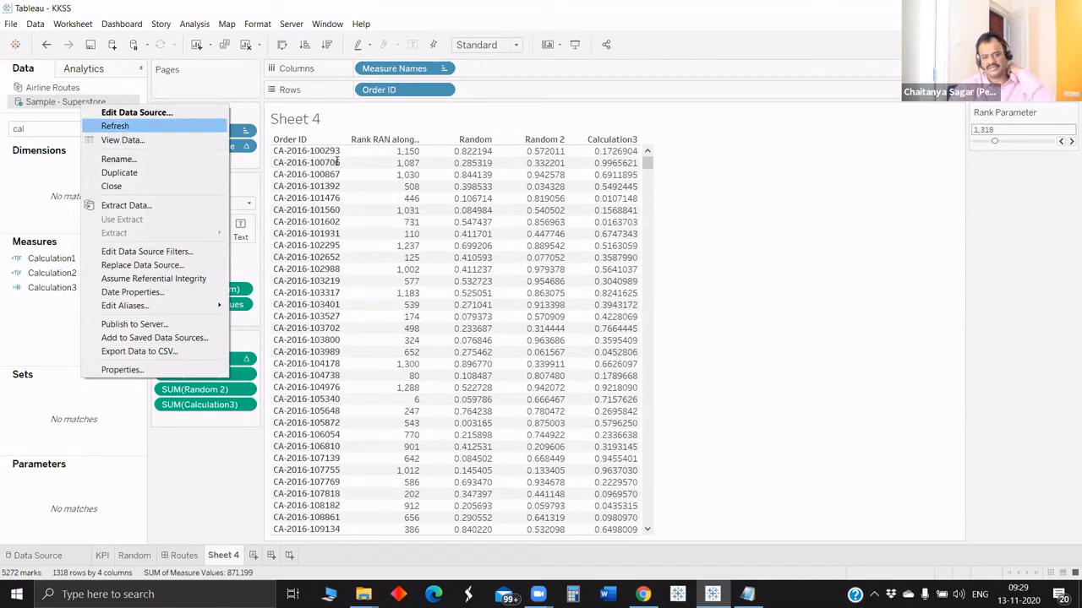
pyautogui.click(115, 126)
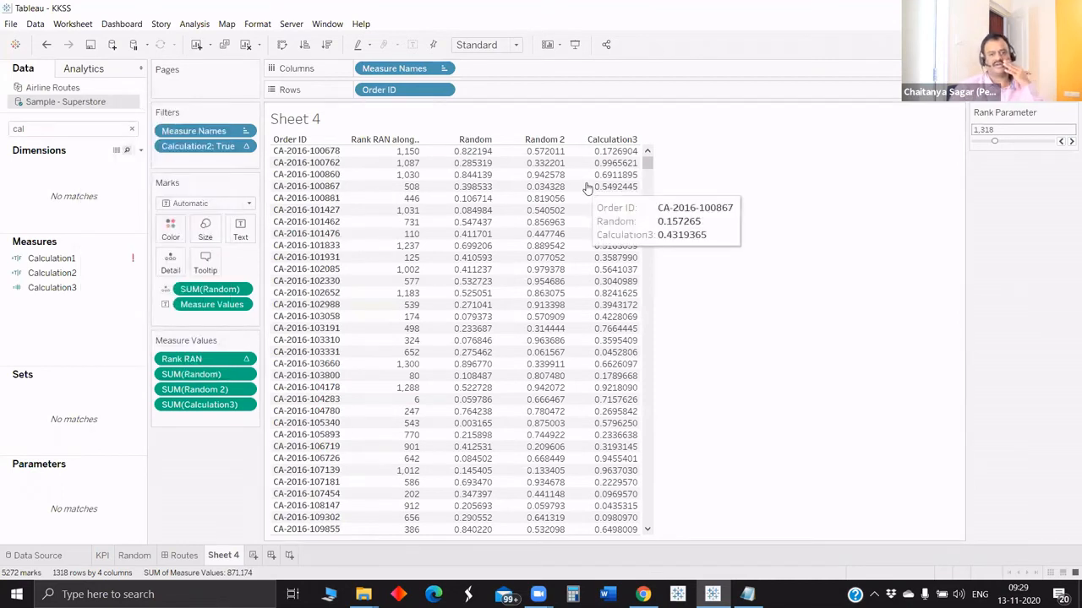
pyautogui.click(587, 188)
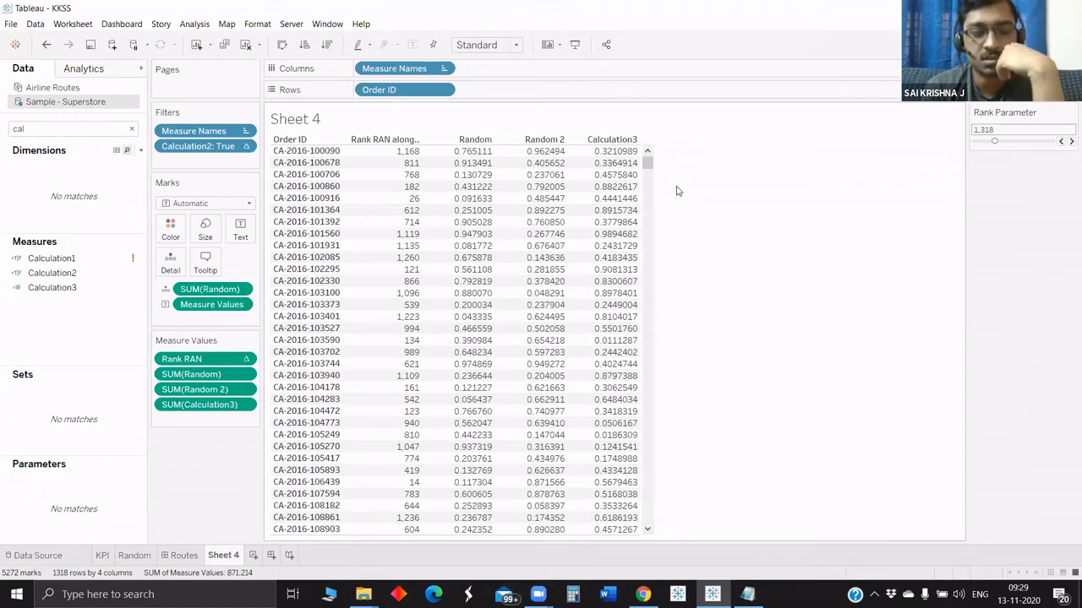
# Examine the sales bars and reference marks on the KPI sheet and add a new blank worksheet.
pyautogui.moveTo(611, 190)
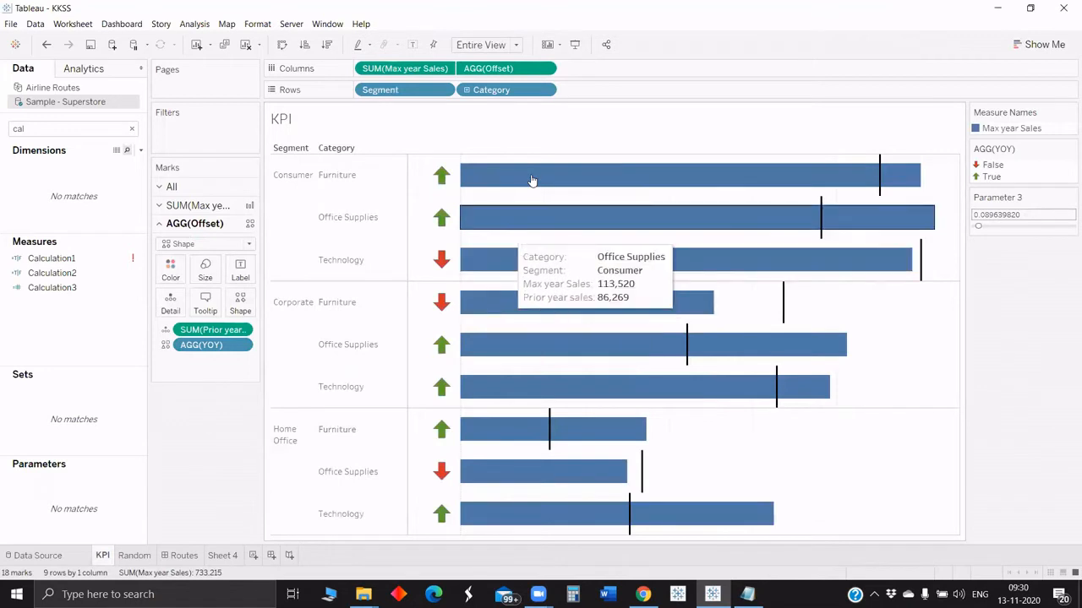
pyautogui.moveTo(880, 175)
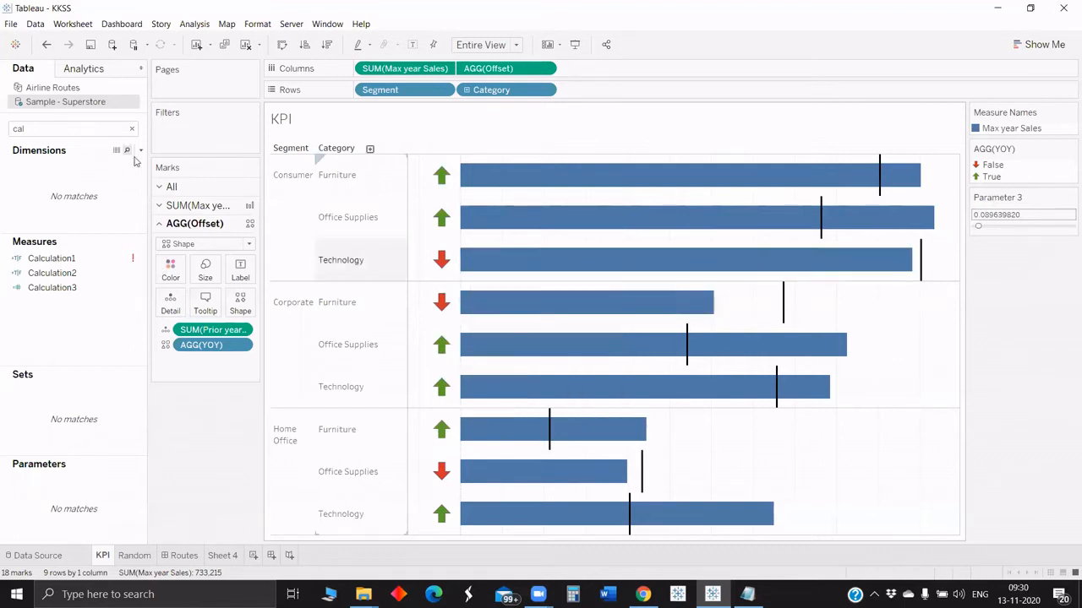
pyautogui.hotkey('ctrl', 'm')
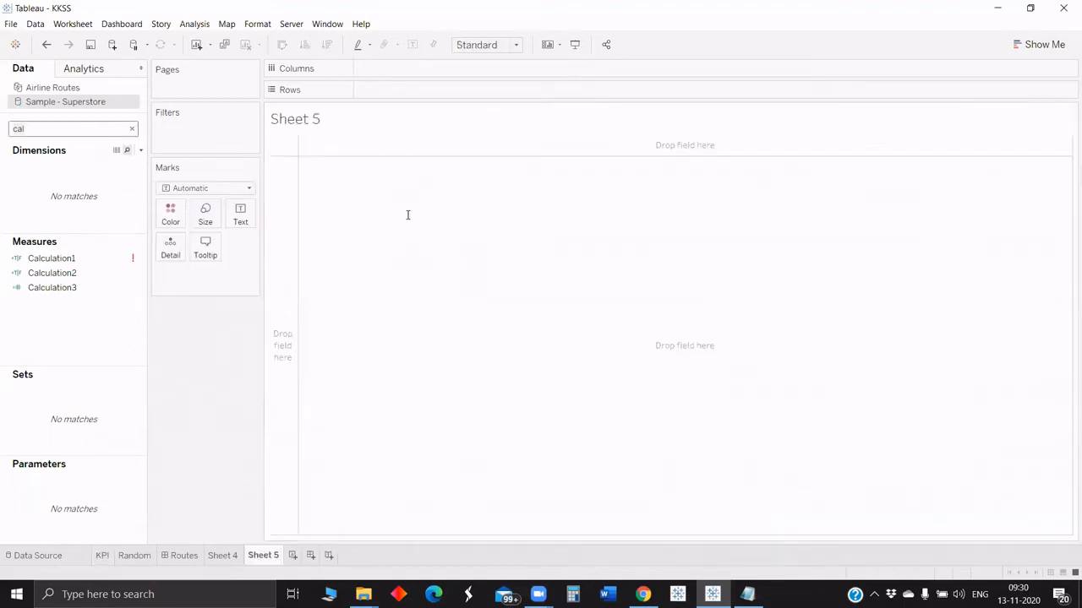
# Clear the field search and create a calculated field whose formula begins with IF {MAX(YEAR( )).
pyautogui.press('BackSpace')
pyautogui.press('space')
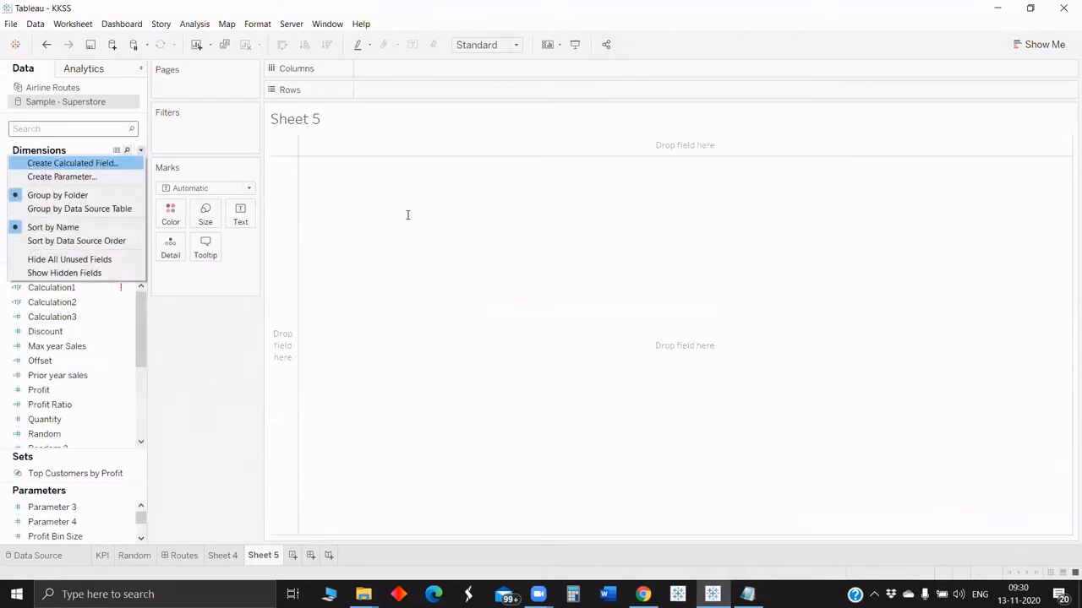
pyautogui.press('Return')
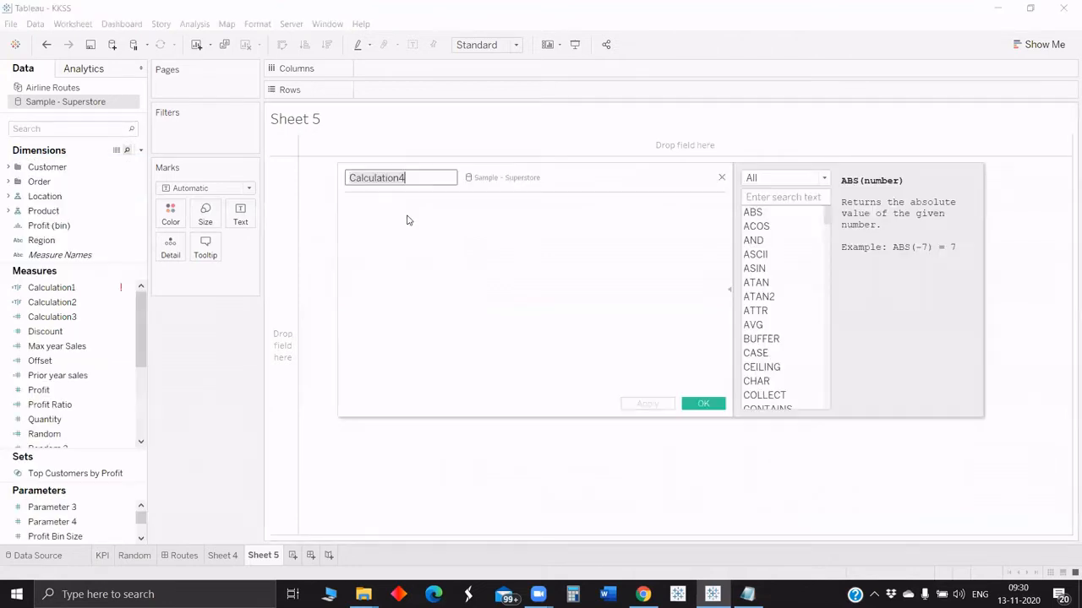
pyautogui.press('Tab')
pyautogui.write('IF ')
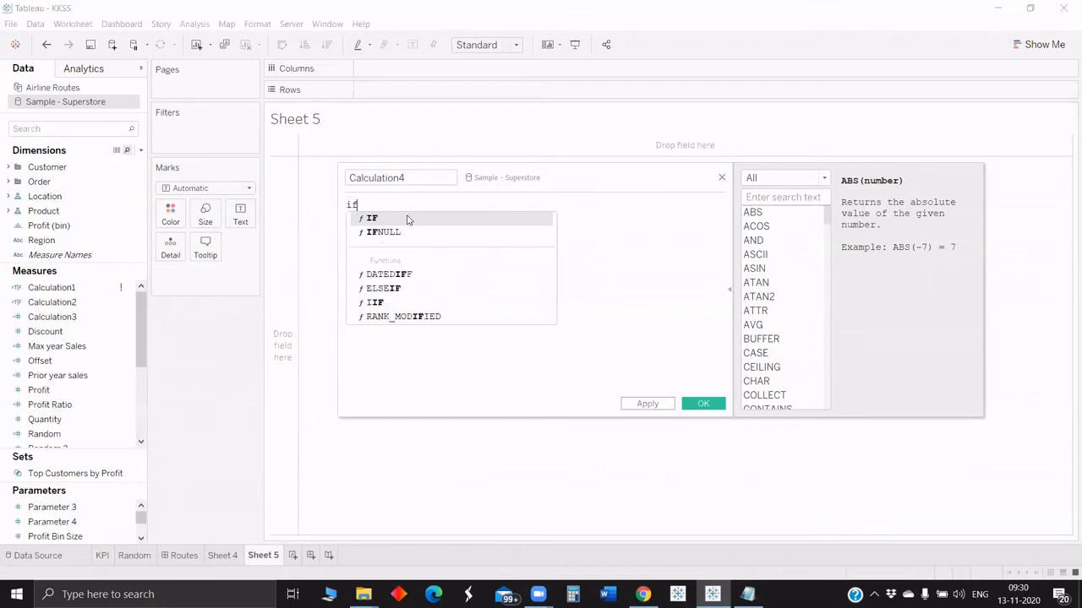
pyautogui.write('(max')
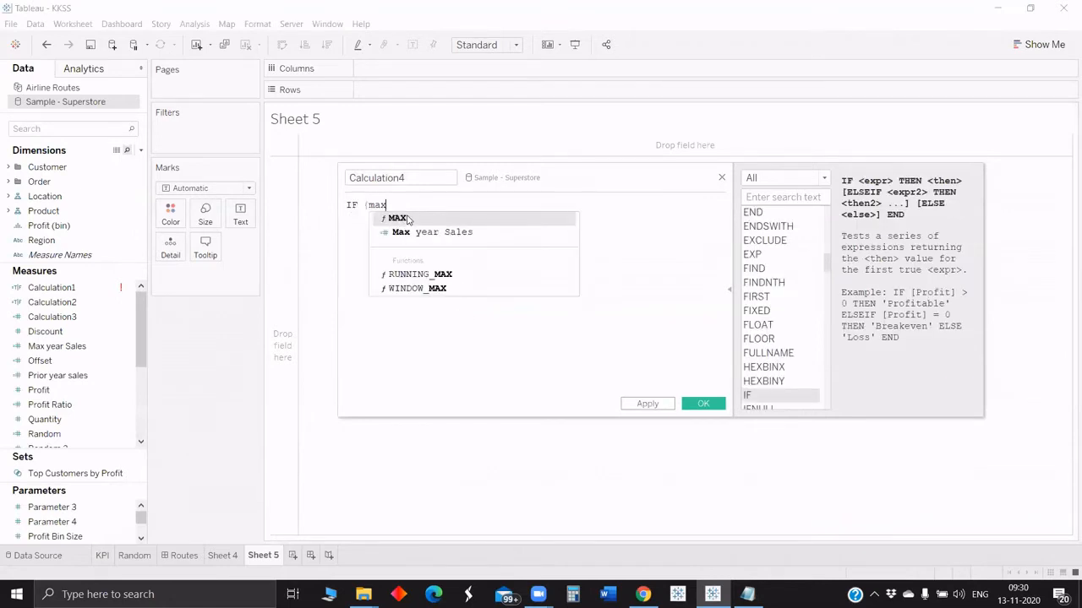
pyautogui.press('Return')
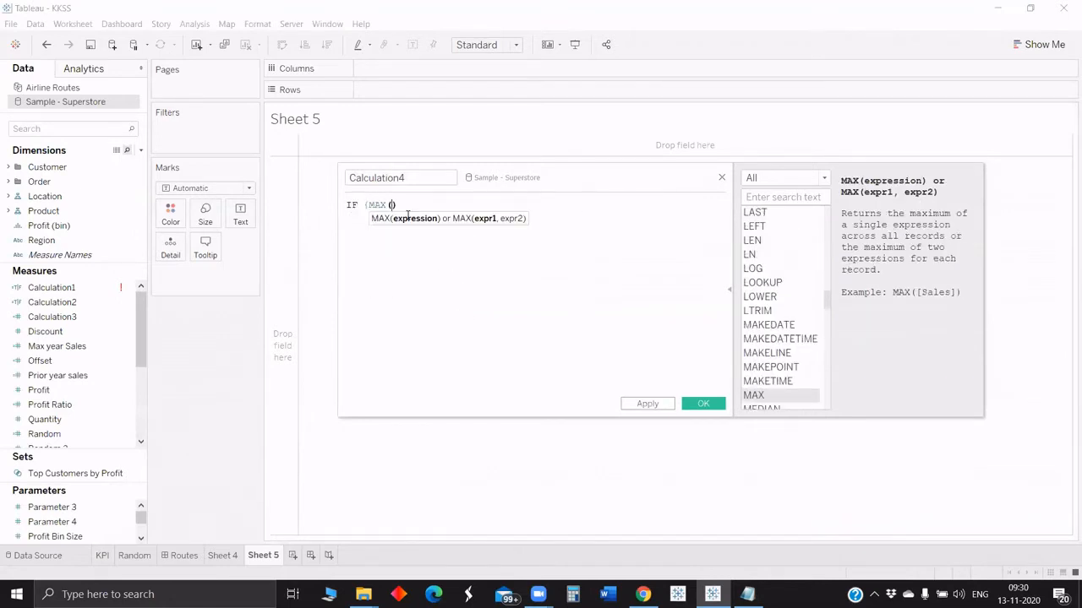
pyautogui.write('yea')
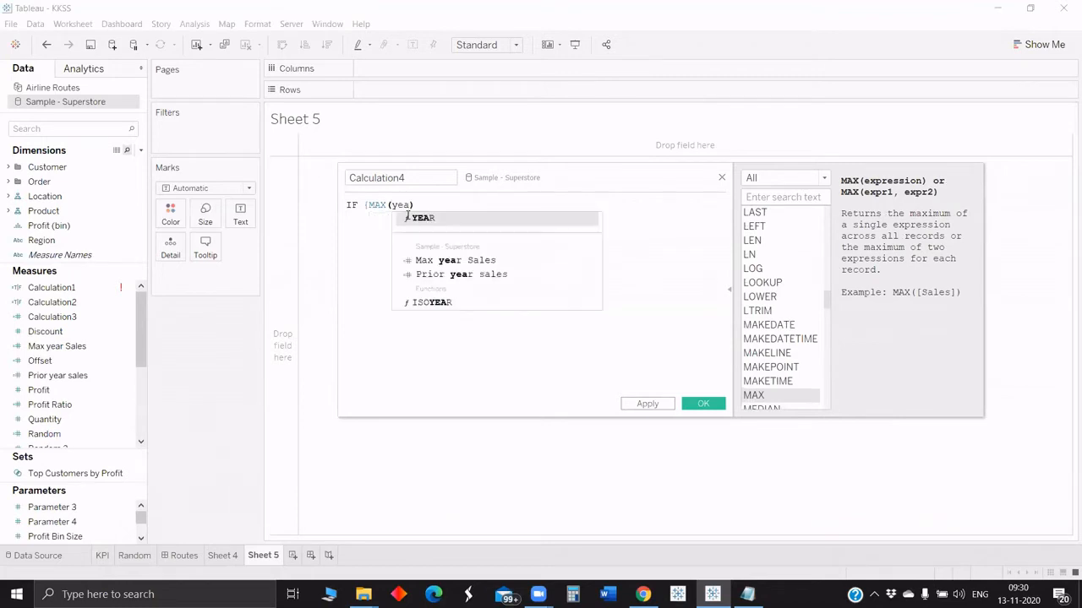
pyautogui.press('Return')
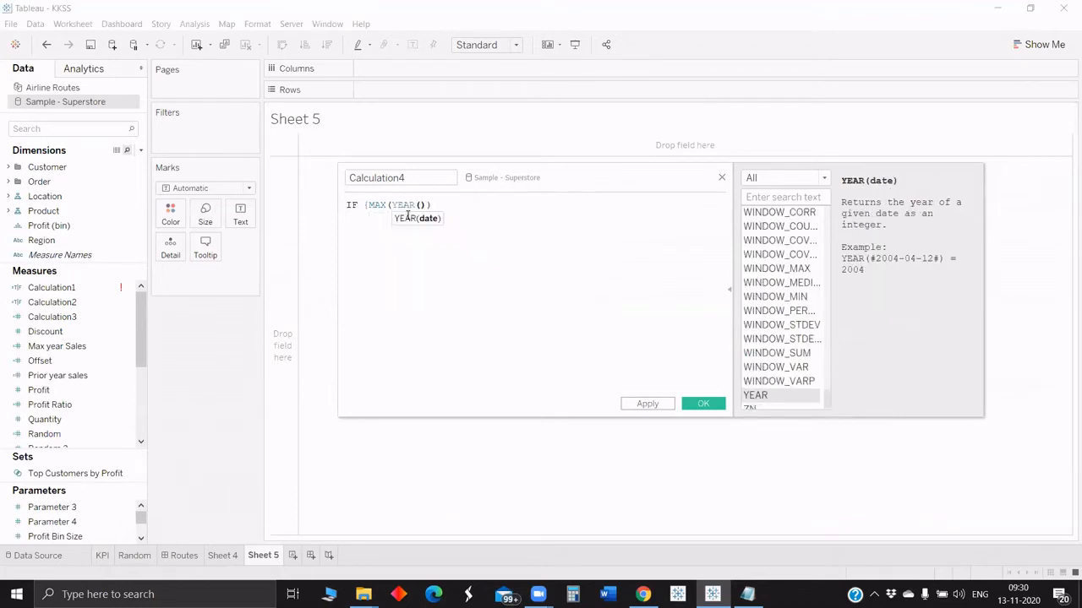
# Complete the formula's condition as {MAX(YEAR([Order Date]))} = YEAR([Order Date]).
pyautogui.write('[Order Date]))} = y')
pyautogui.write('ear')
pyautogui.press('Return')
pyautogui.write('ord')
pyautogui.press('Return')
pyautogui.write(')')
pyautogui.press('Return')
# Finish the IF formula so that it returns [Sales], closing it with END.
pyautogui.write('th')
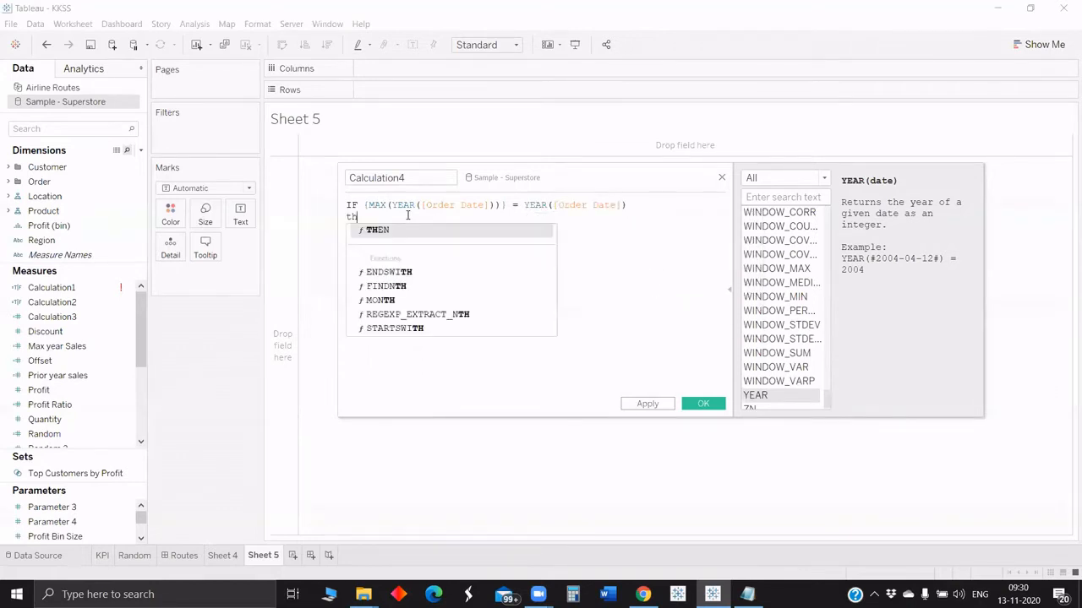
pyautogui.press('Return')
pyautogui.write('[Sales]')
pyautogui.press('Return')
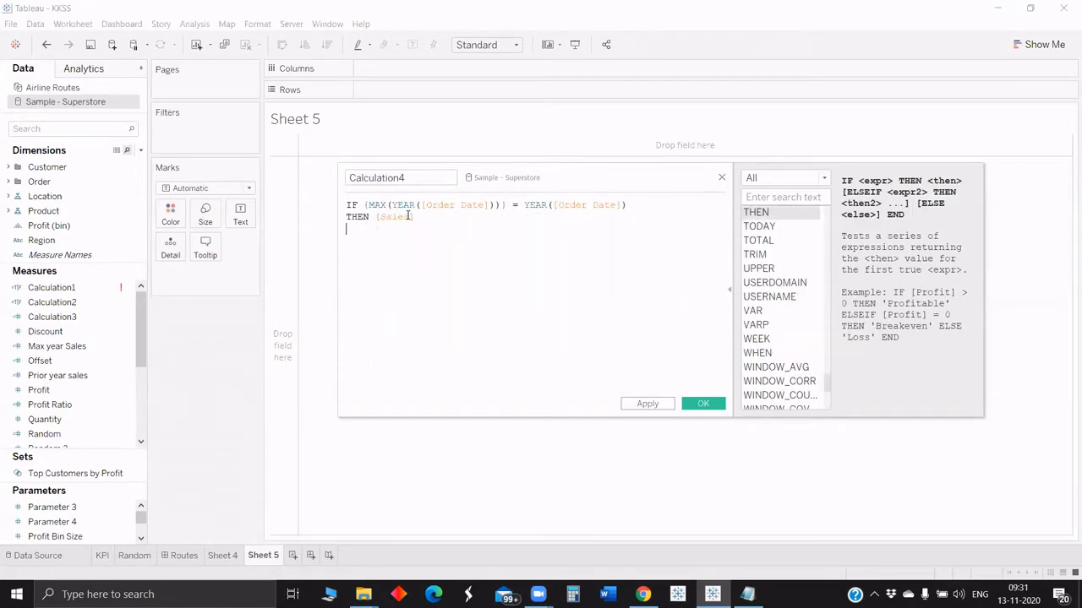
pyautogui.write('en')
pyautogui.press('Return')
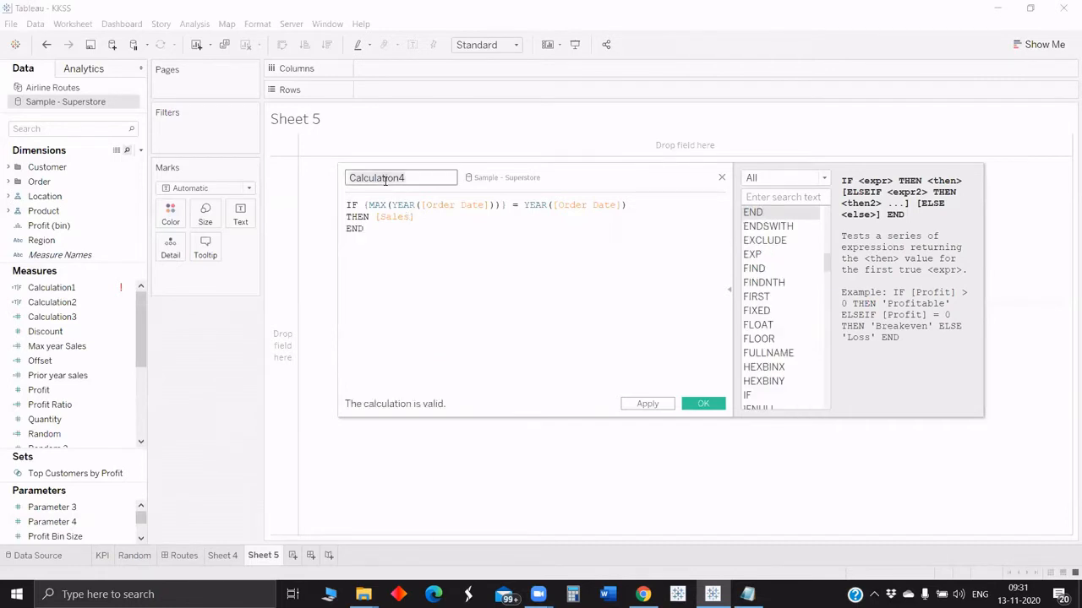
# Name the calculated field MAX Y sales and save it.
pyautogui.write('MAXY sales')
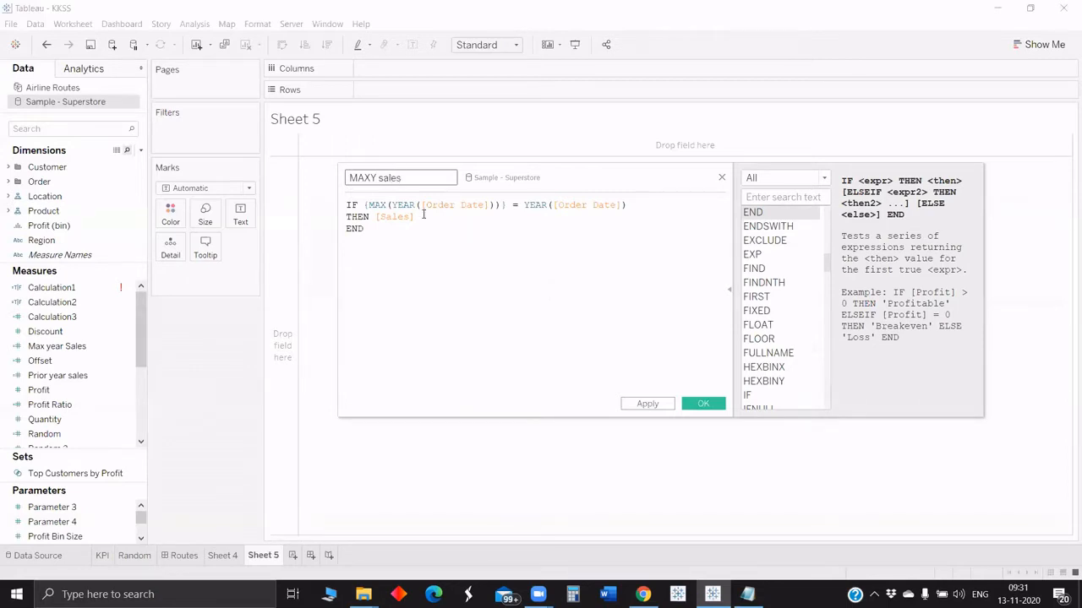
pyautogui.click(372, 177)
pyautogui.click(703, 404)
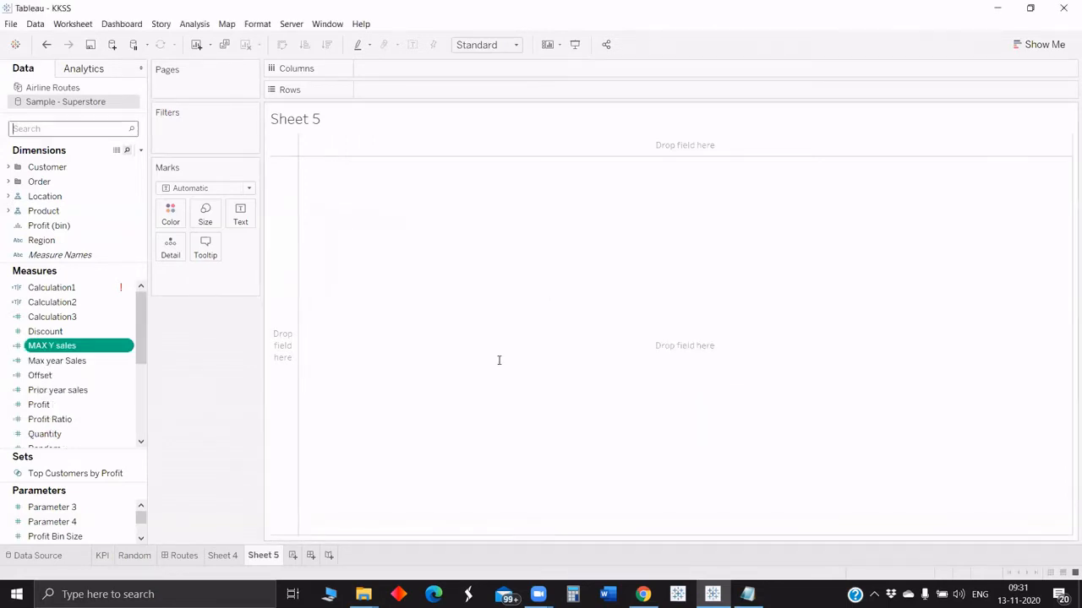
# Search the data fields for "seg" and place Segment on the rows.
pyautogui.click(41, 128)
pyautogui.write('seg')
pyautogui.click(66, 182)
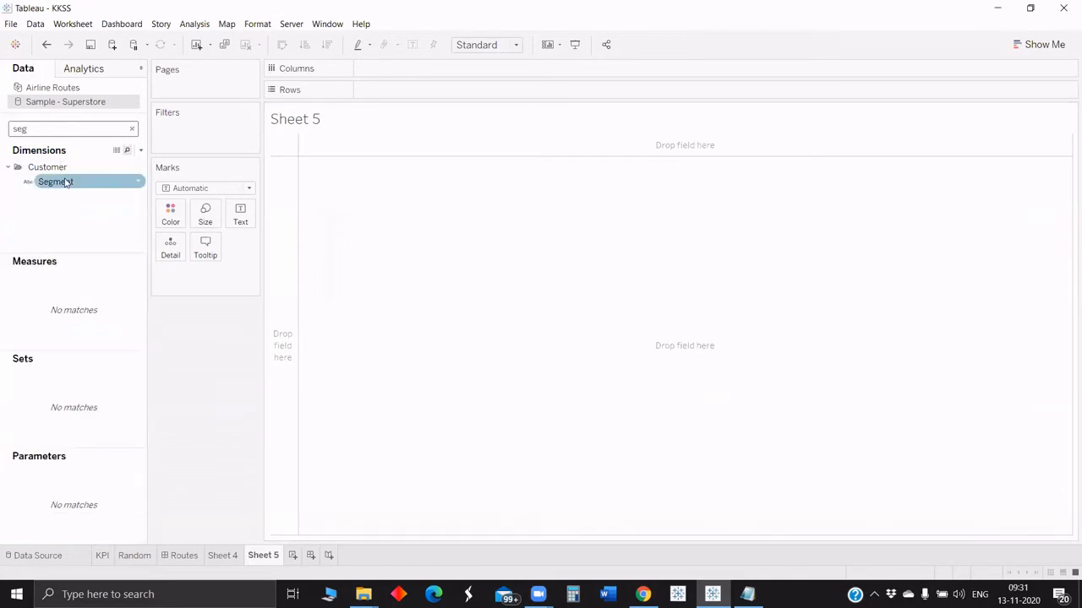
pyautogui.moveTo(66, 182); pyautogui.dragTo(431, 91)
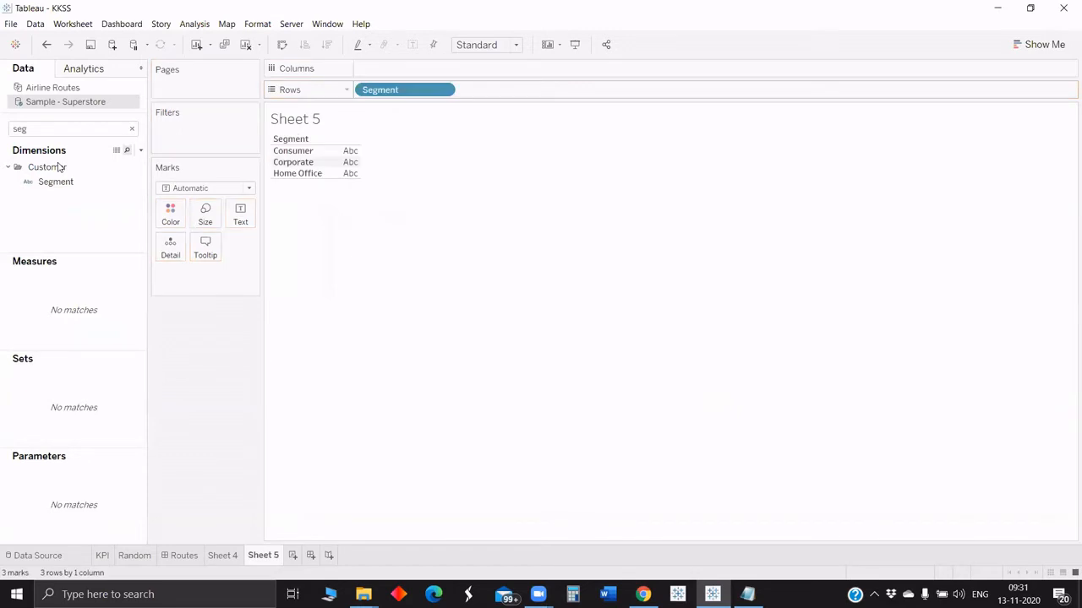
# Search the data fields for "orde" and place Order Date on the columns.
pyautogui.doubleClick(44, 128)
pyautogui.write('o')
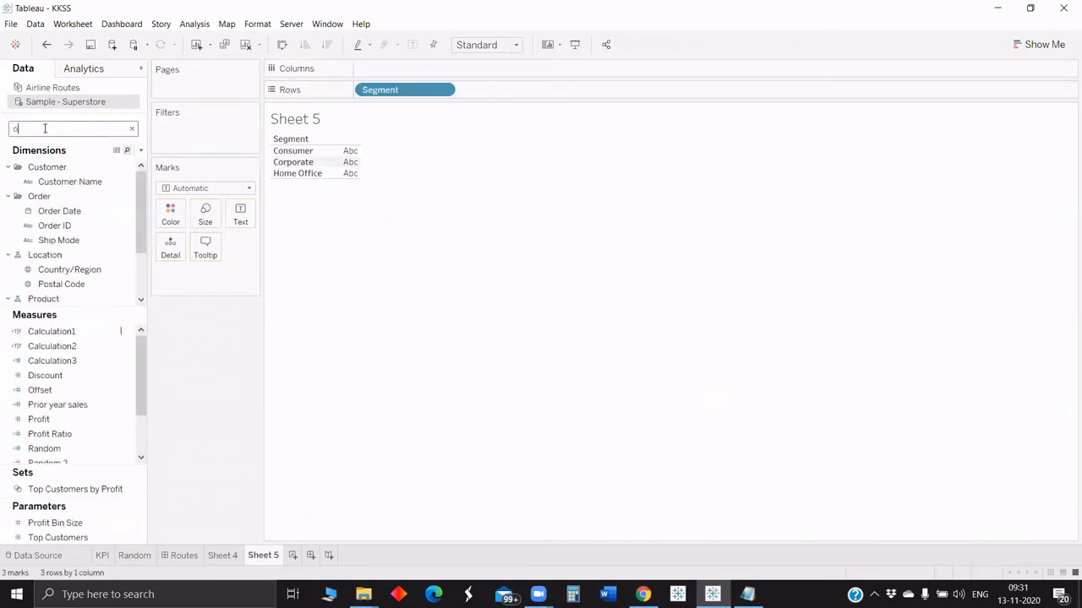
pyautogui.write('rde')
pyautogui.moveTo(75, 181); pyautogui.dragTo(405, 64)
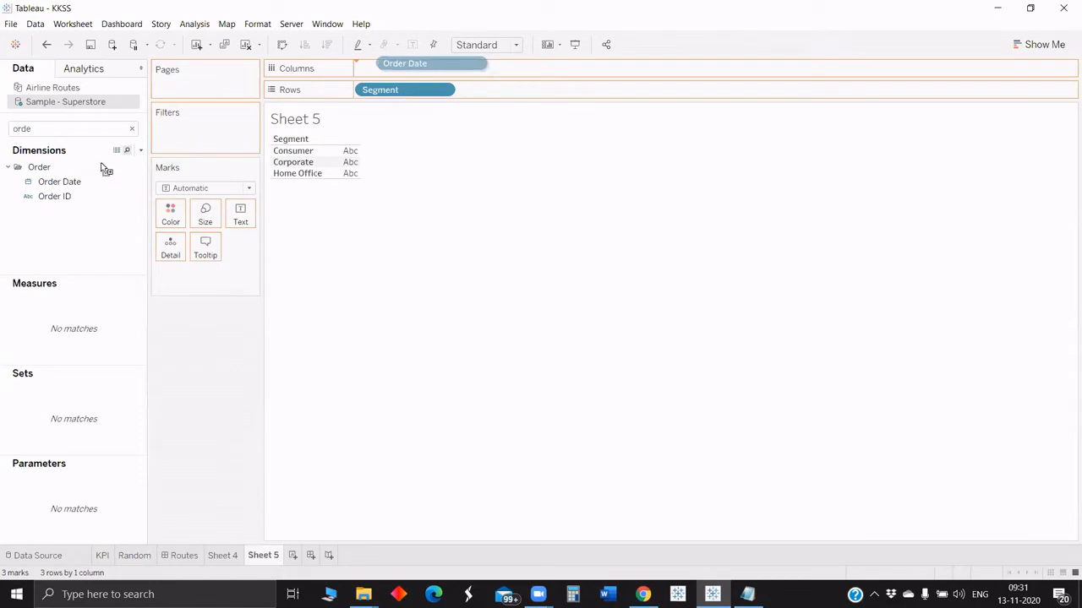
# Search the data fields for "max" and show MAX Y sales as text in the table.
pyautogui.click(62, 128)
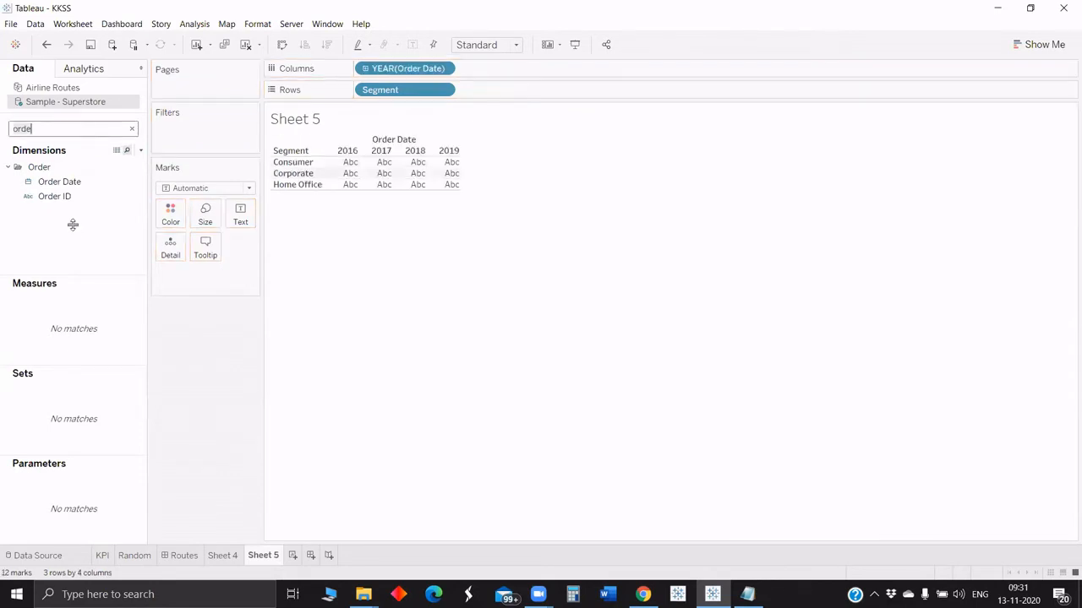
pyautogui.doubleClick(48, 125)
pyautogui.write('max')
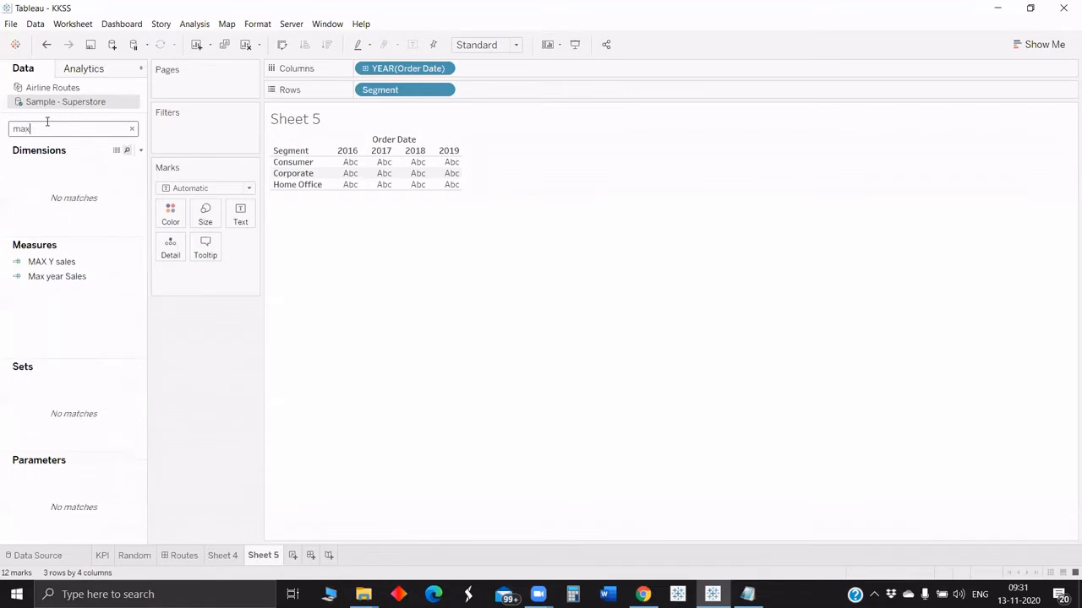
pyautogui.moveTo(52, 261); pyautogui.dragTo(240, 217)
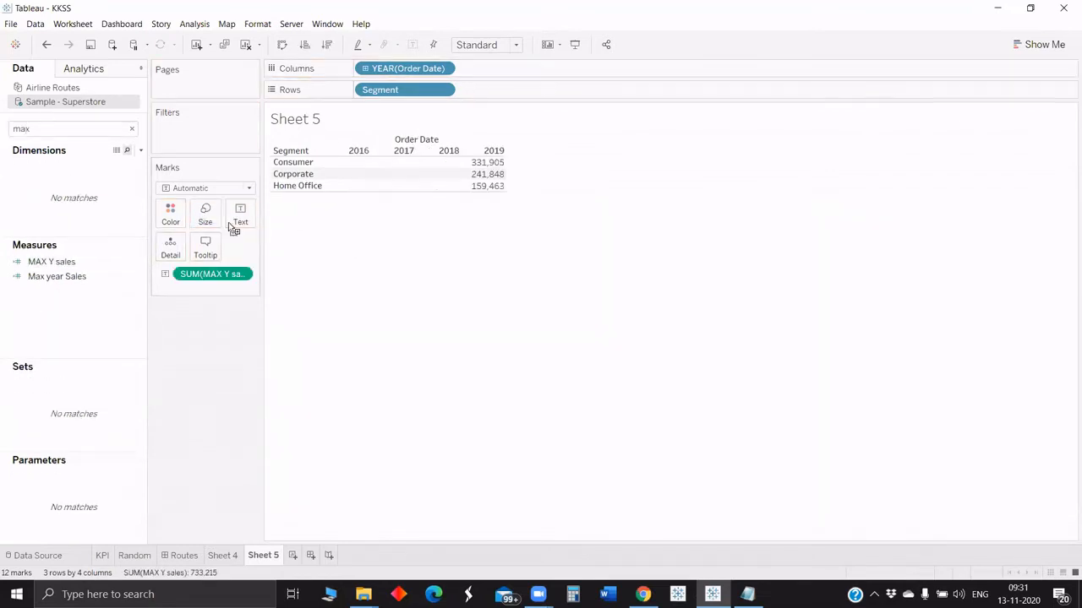
# Search the data fields for "sale" and add Sales to the table as a second text value.
pyautogui.doubleClick(47, 128)
pyautogui.write('sale')
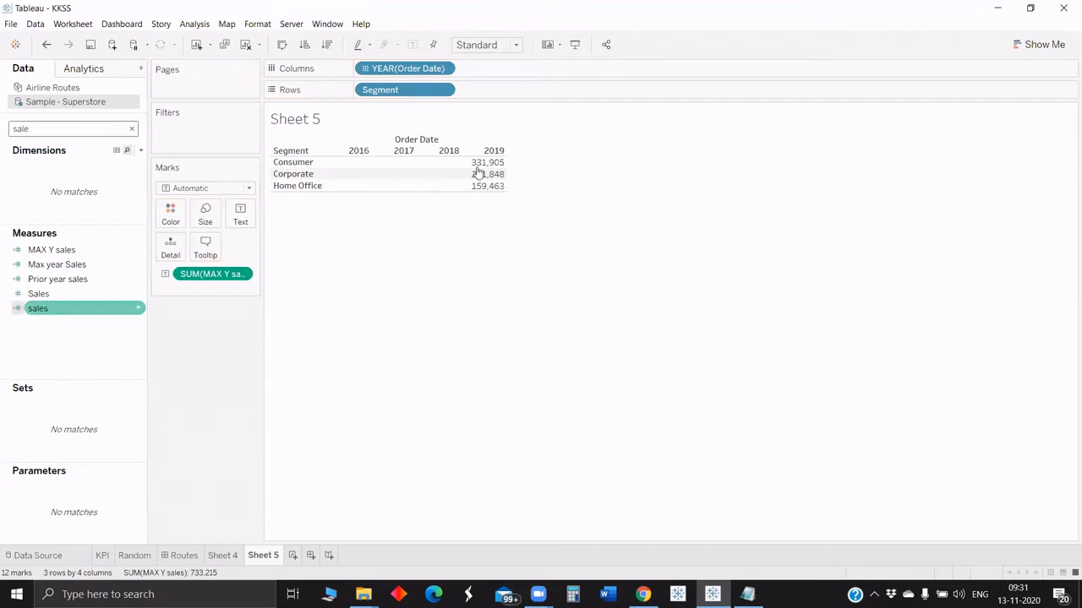
pyautogui.moveTo(38, 294); pyautogui.dragTo(240, 221)
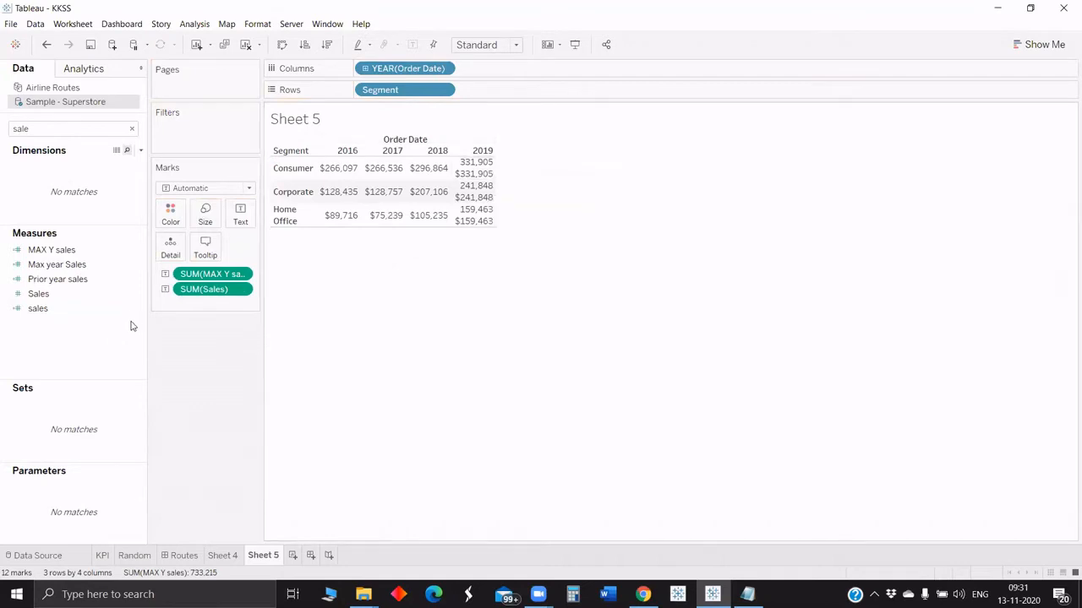
# Duplicate the MAX Y sales calculated field and rename the copy Prior Y sales.
pyautogui.rightClick(50, 249)
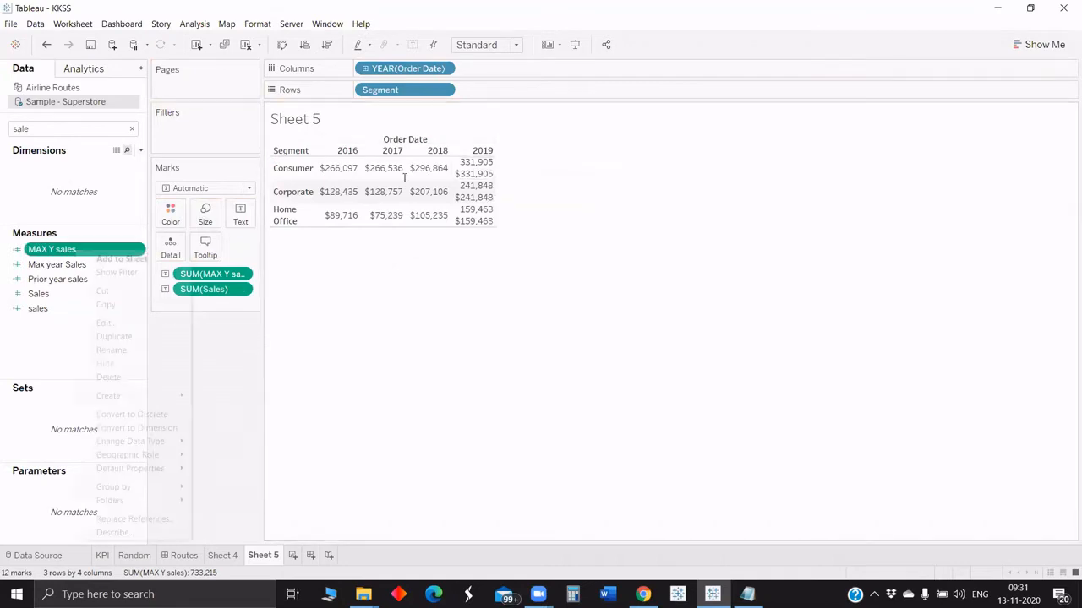
pyautogui.click(114, 337)
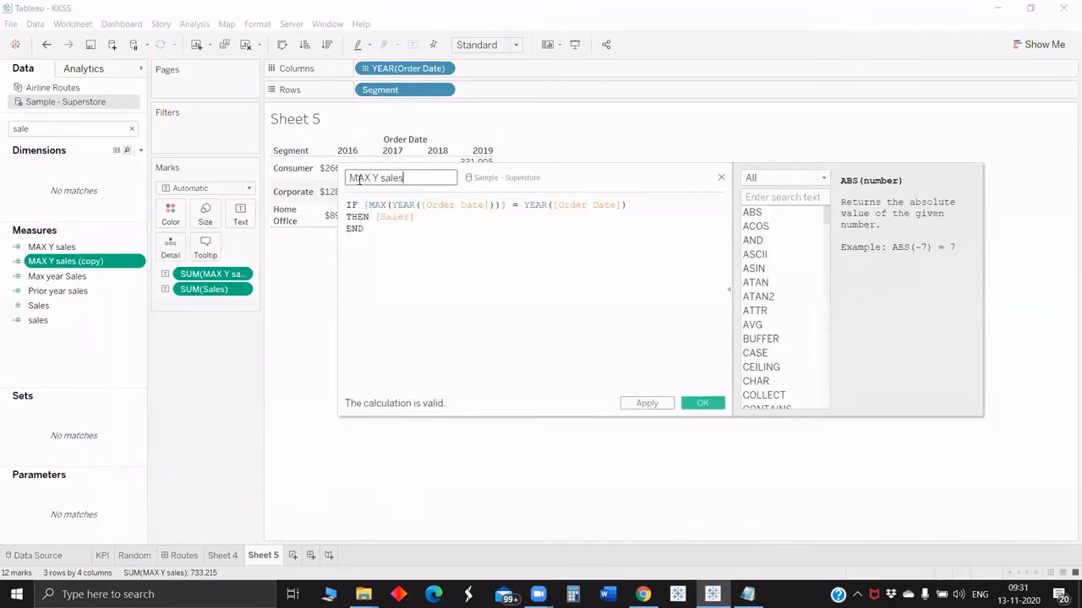
pyautogui.doubleClick(358, 179)
pyautogui.write('Prior')
# Change the copy's condition to ({MAX(YEAR([Order Date]))}-1) = YEAR([Order Date]), save it and add Prior Y sales to the table text.
pyautogui.click(508, 207)
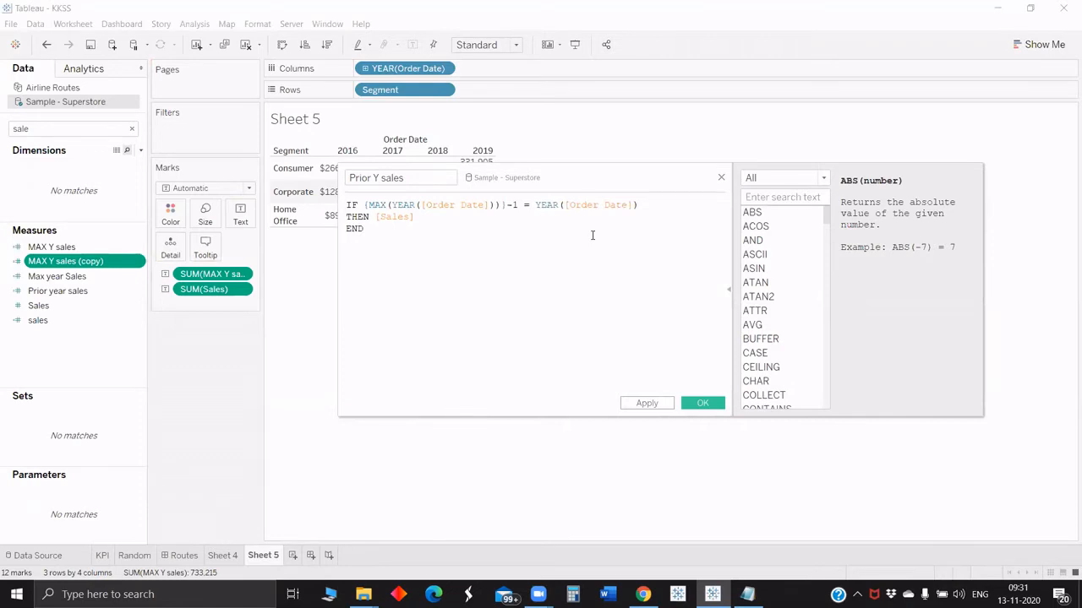
pyautogui.write(')')
pyautogui.click(365, 205)
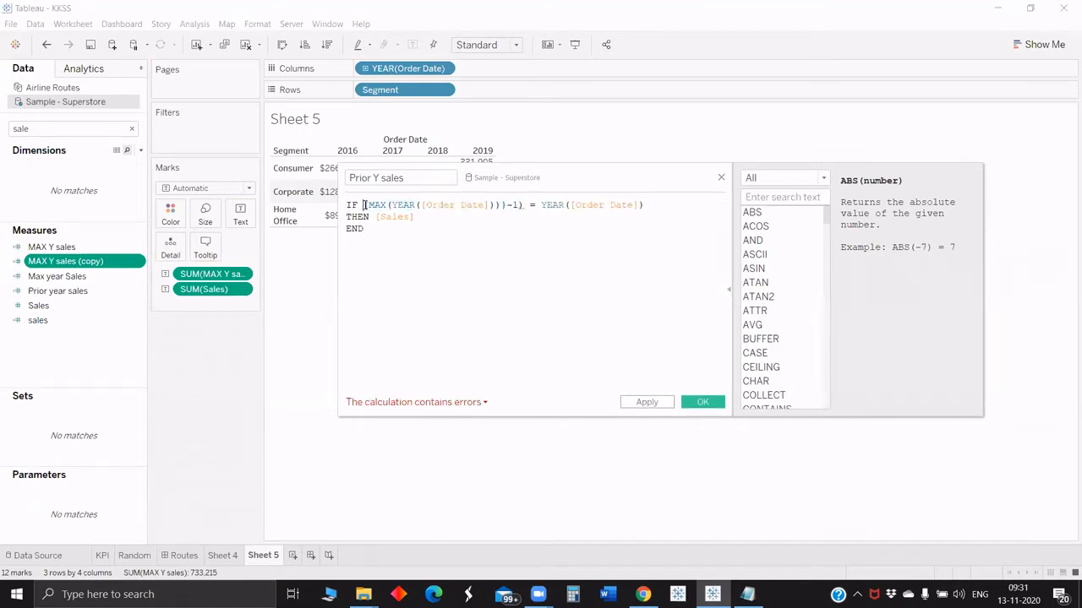
pyautogui.write('(')
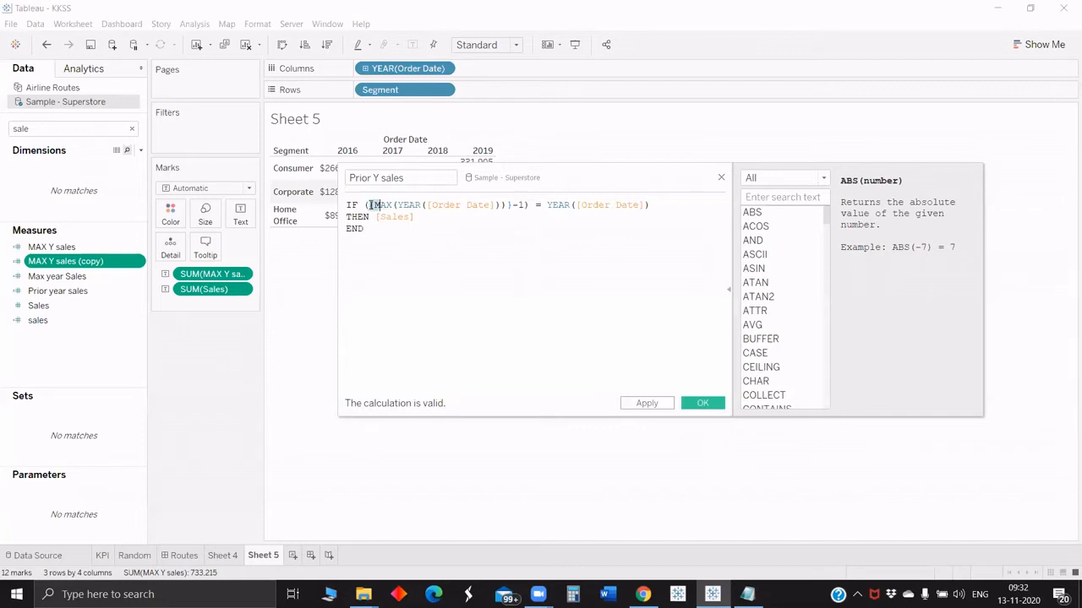
pyautogui.moveTo(364, 206); pyautogui.dragTo(517, 205)
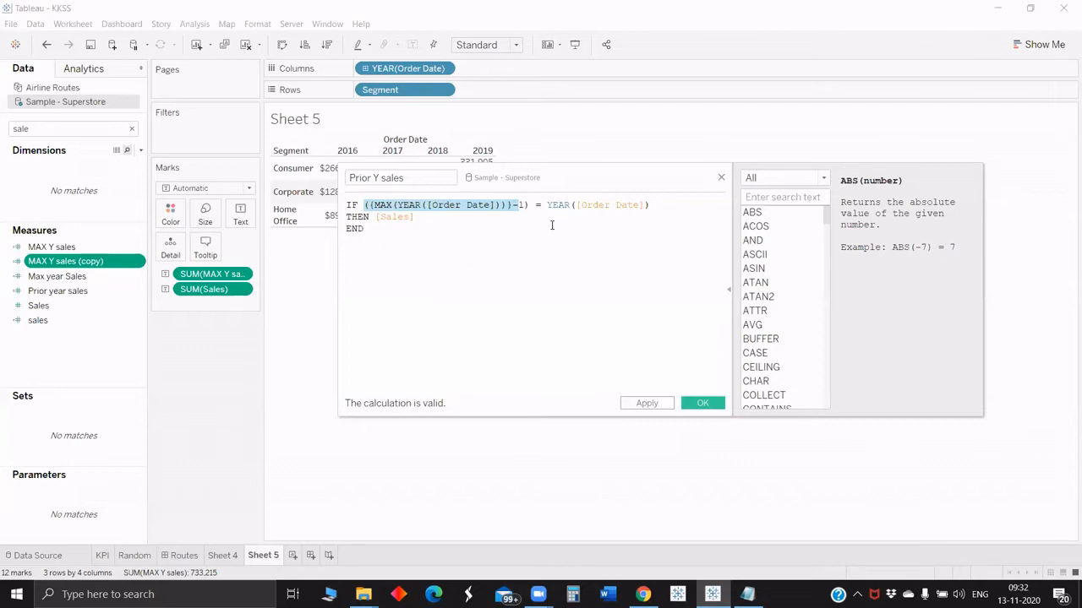
pyautogui.click(701, 404)
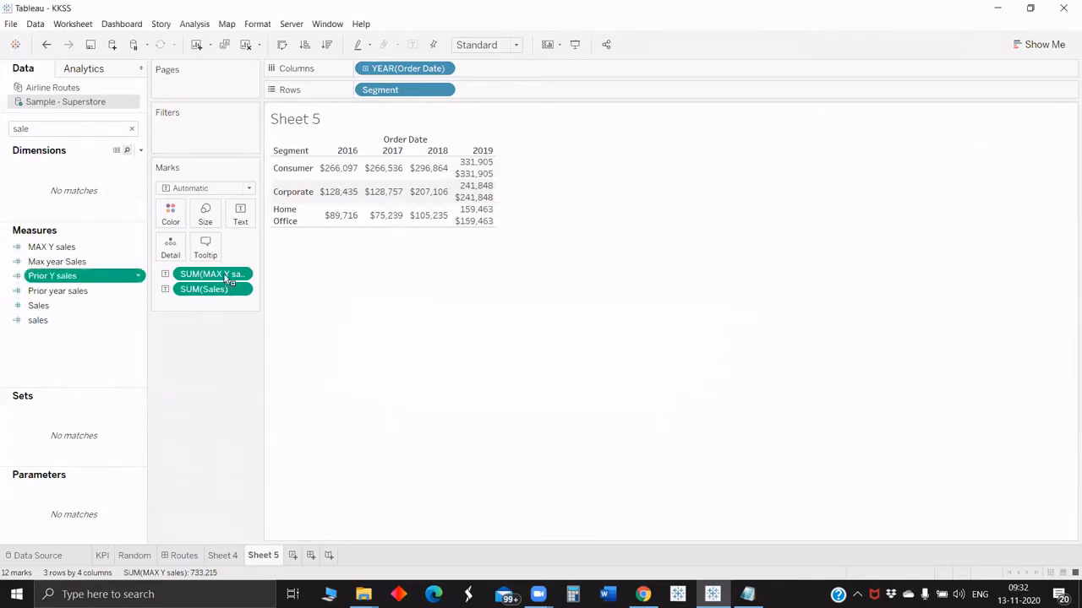
pyautogui.moveTo(50, 277); pyautogui.dragTo(203, 306)
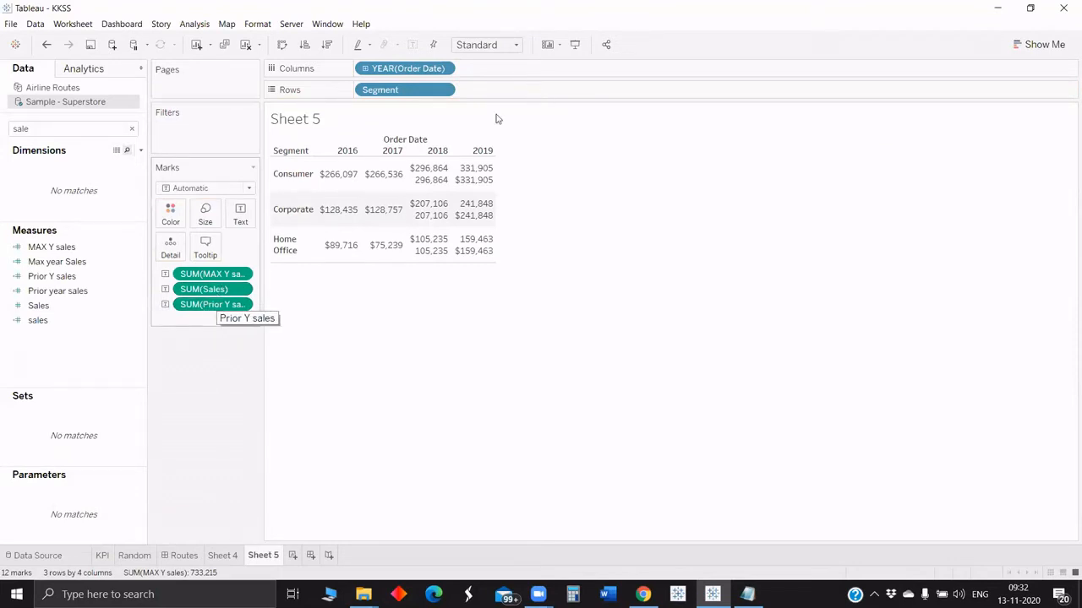
# Move MAX Y sales to the rows, remove Sales and Prior Y sales from the marks, and set the mark type to Bar.
pyautogui.moveTo(211, 274); pyautogui.dragTo(507, 89)
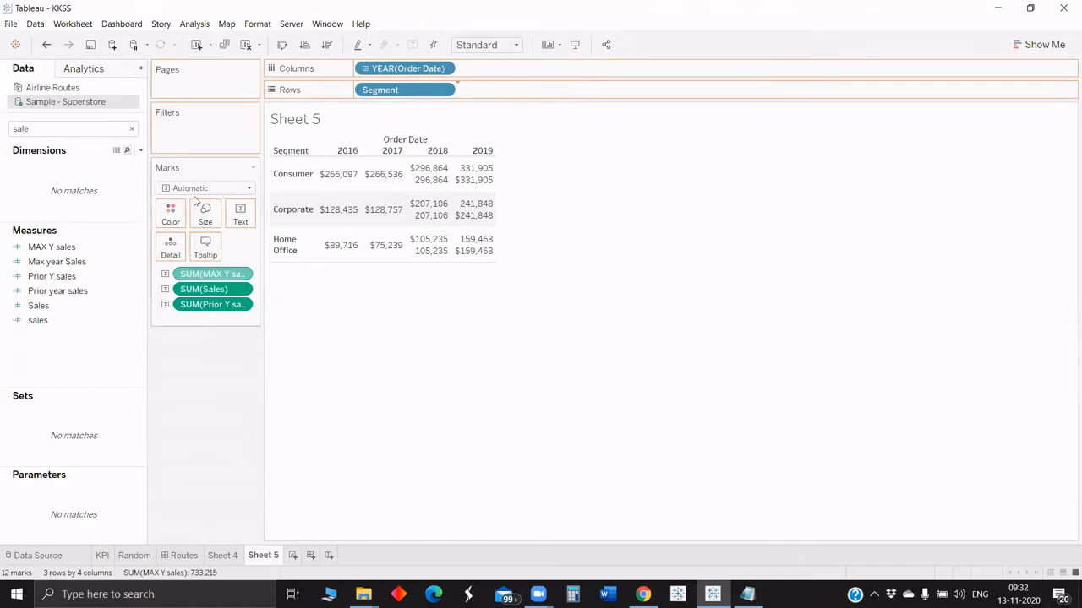
pyautogui.moveTo(211, 289); pyautogui.dragTo(938, 220)
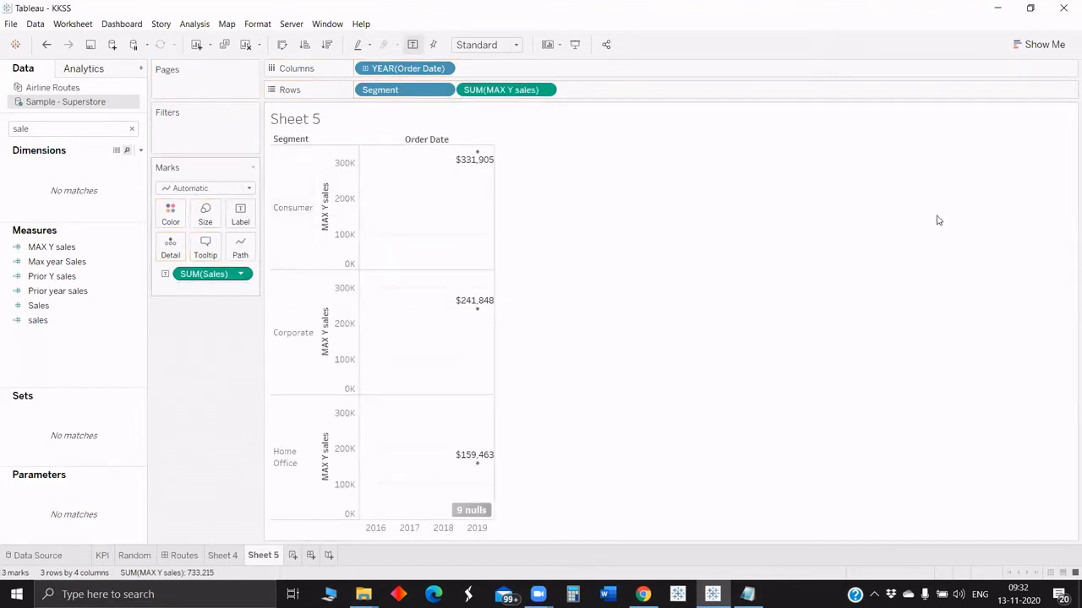
pyautogui.moveTo(211, 273); pyautogui.dragTo(1028, 42)
pyautogui.click(205, 189)
pyautogui.click(179, 218)
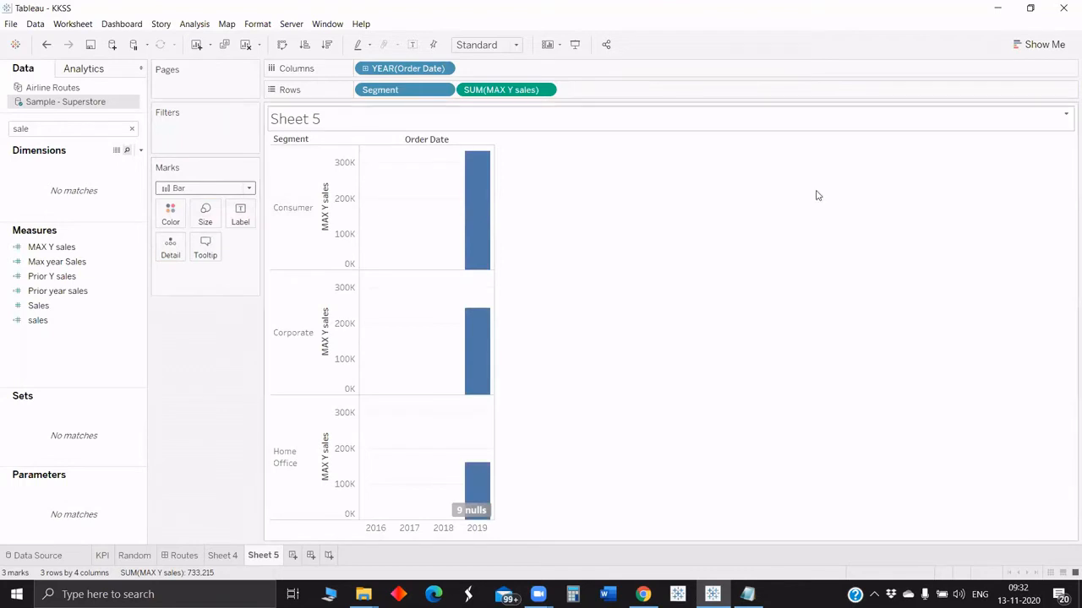
# Turn the chart into horizontal bars by segment and remove YEAR(Order Date) from the columns.
pyautogui.hotkey('ctrl', '1')
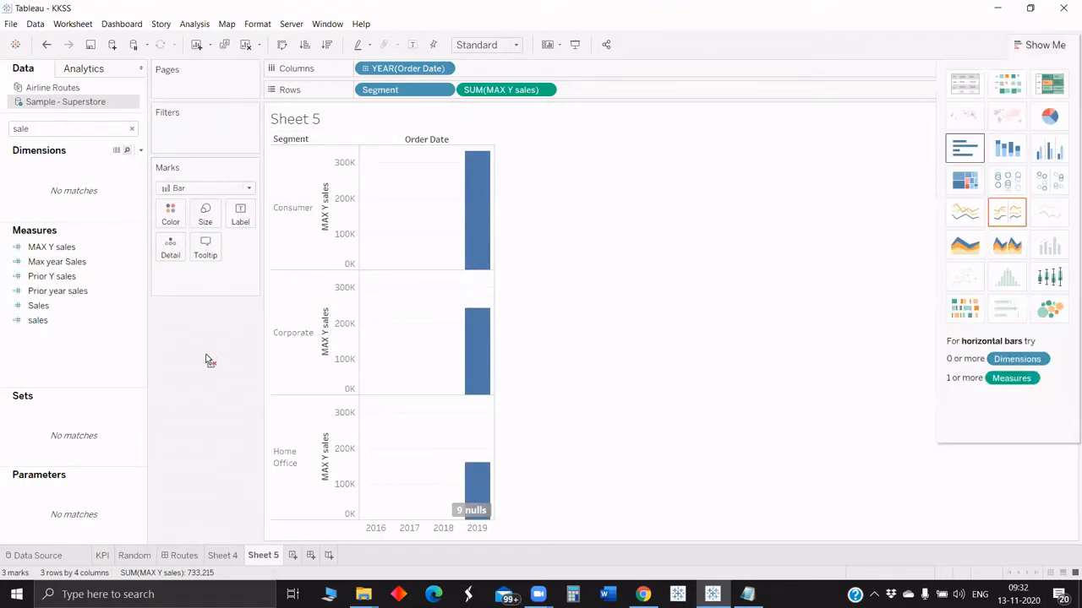
pyautogui.hotkey('ctrl', 'z')
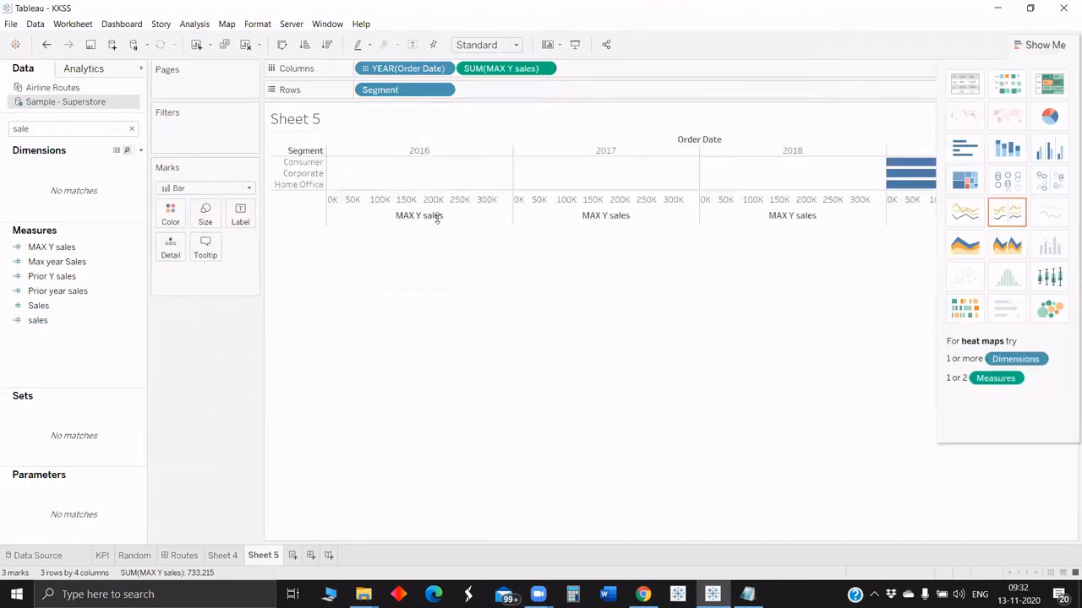
pyautogui.moveTo(408, 69); pyautogui.dragTo(383, 188)
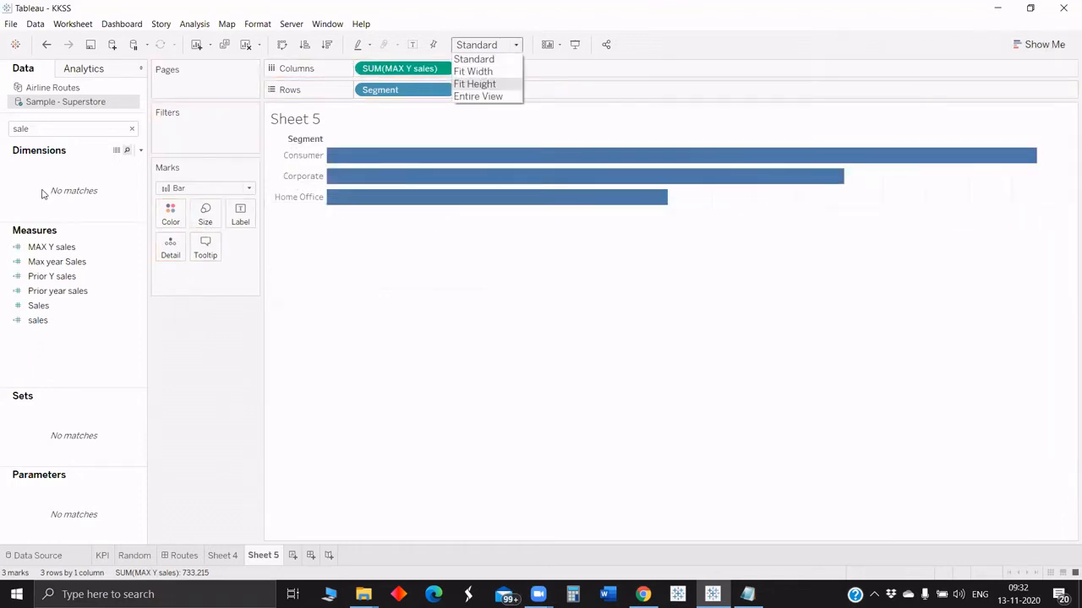
# Search the data fields for "pr" and add Prior Y sales to the marks as a detail.
pyautogui.click(43, 191)
pyautogui.click(35, 129)
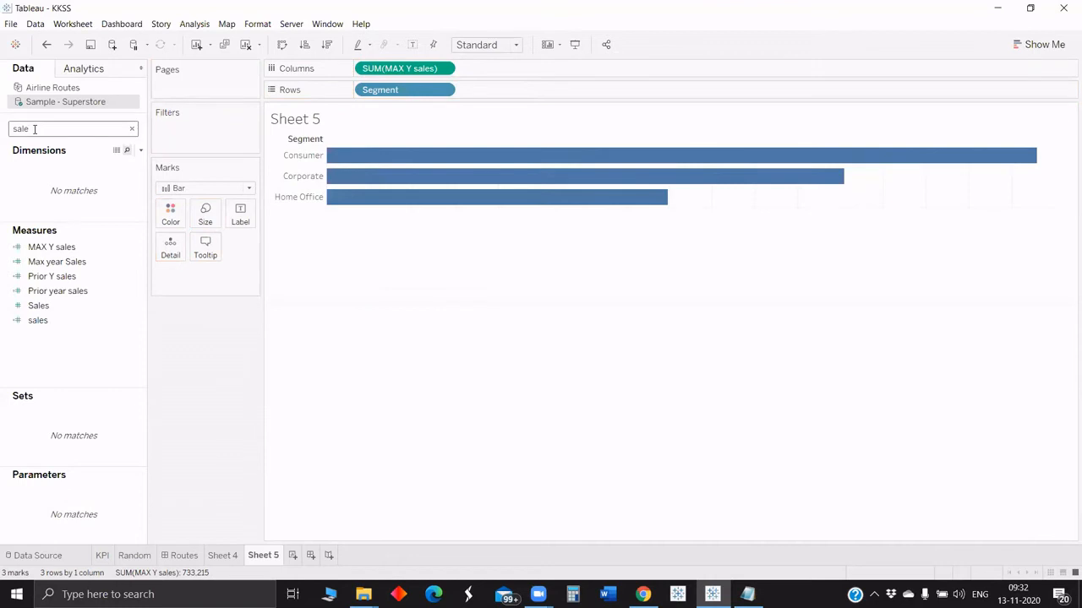
pyautogui.press('BackSpace')
pyautogui.press('BackSpace')
pyautogui.press('BackSpace')
pyautogui.press('BackSpace')
pyautogui.write('pr')
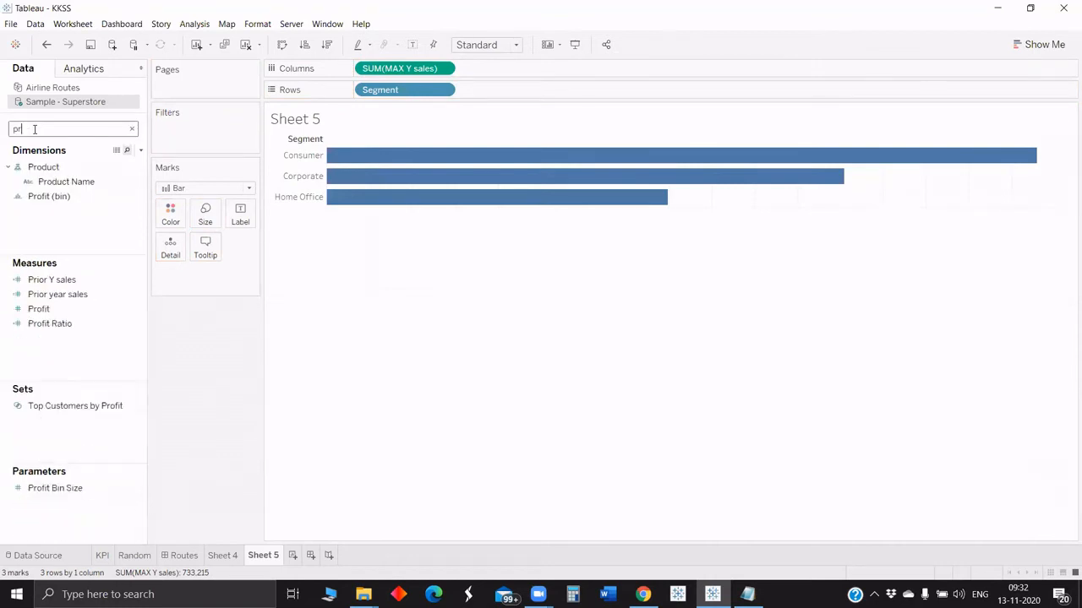
pyautogui.moveTo(81, 280); pyautogui.dragTo(171, 251)
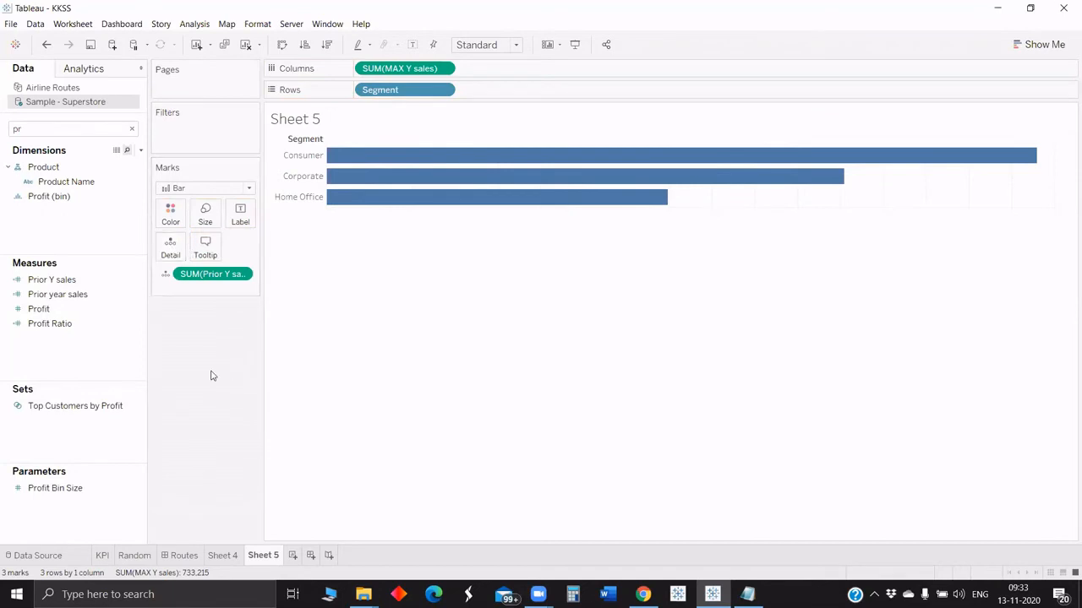
# Add a per-cell reference line to the bars showing the average of SUM(Prior Y sales), with no label.
pyautogui.click(92, 69)
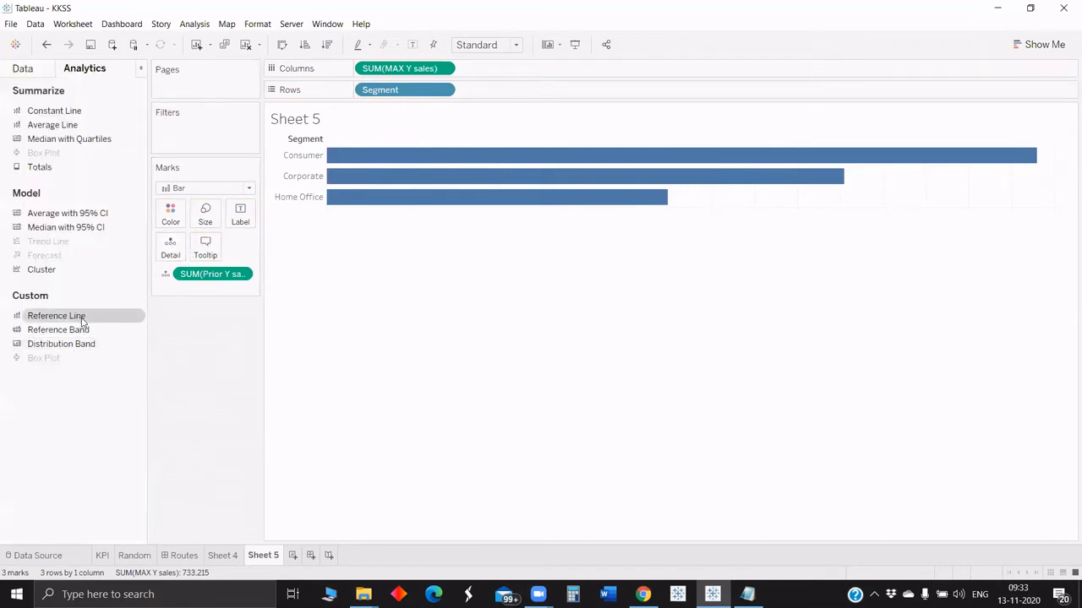
pyautogui.moveTo(82, 321); pyautogui.dragTo(496, 189)
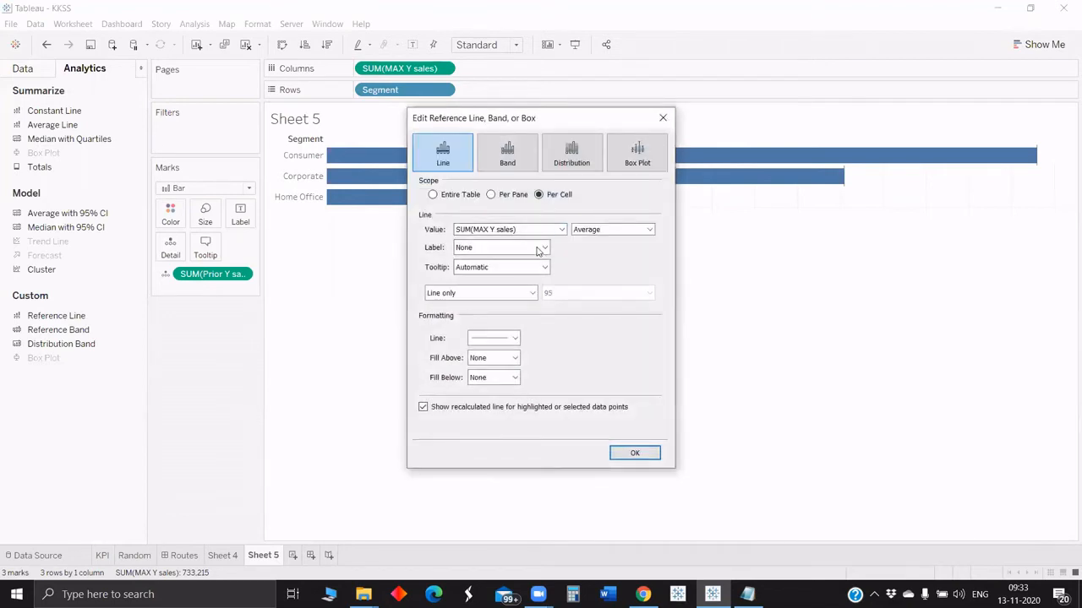
pyautogui.click(558, 229)
pyautogui.click(541, 250)
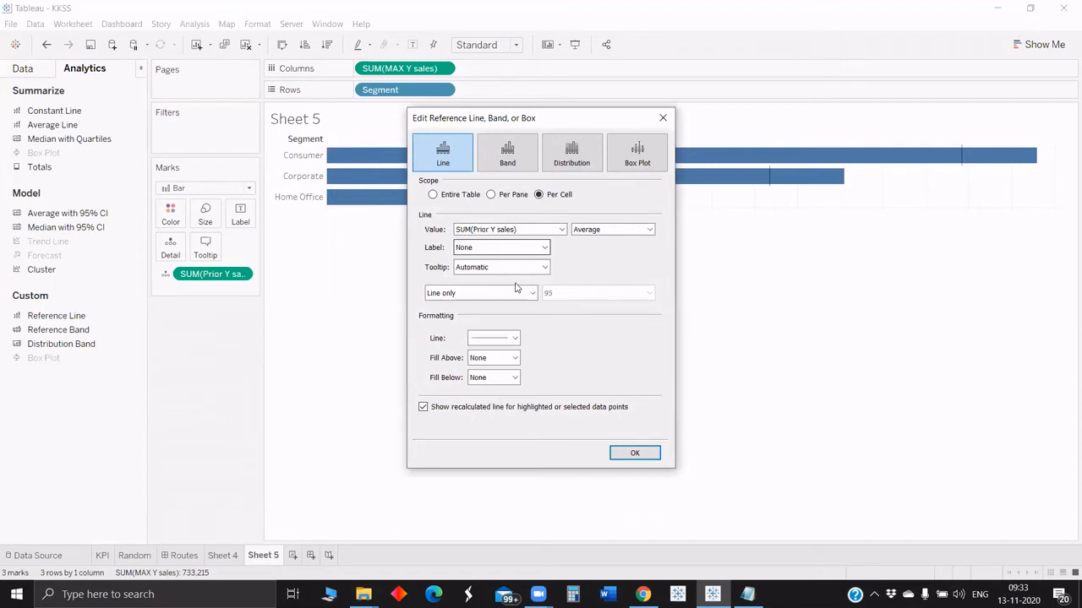
pyautogui.press('Return')
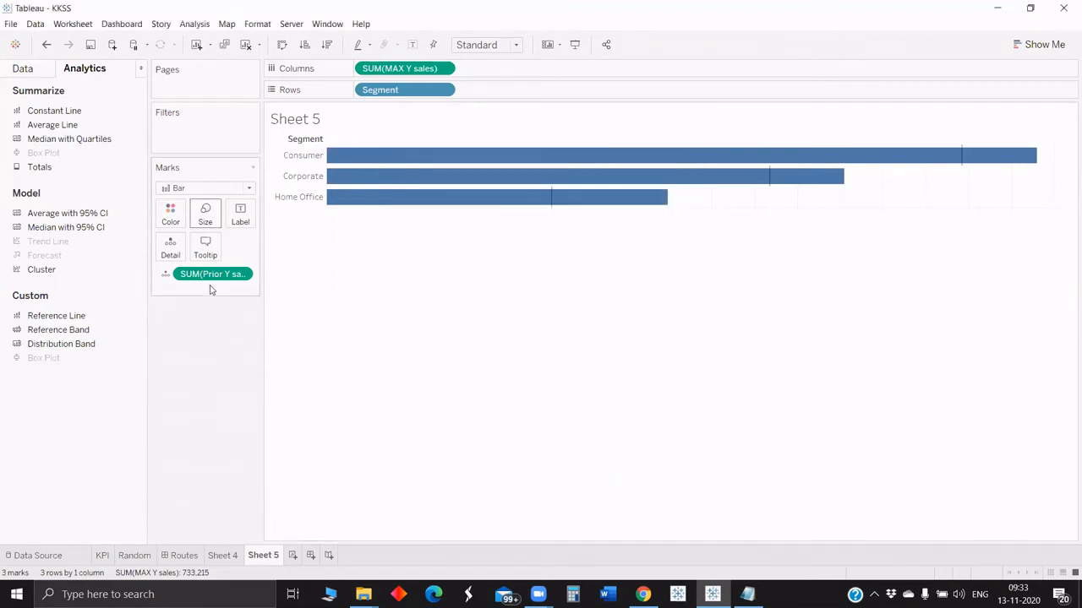
# Edit the prior-year reference line so that it is drawn as a thicker solid black line.
pyautogui.click(554, 212)
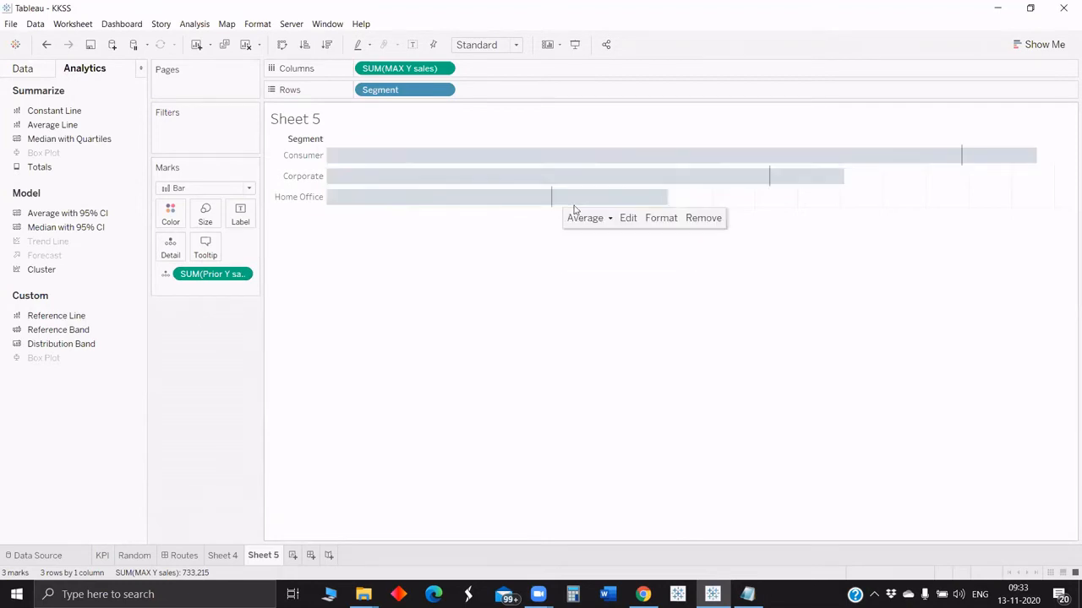
pyautogui.click(626, 217)
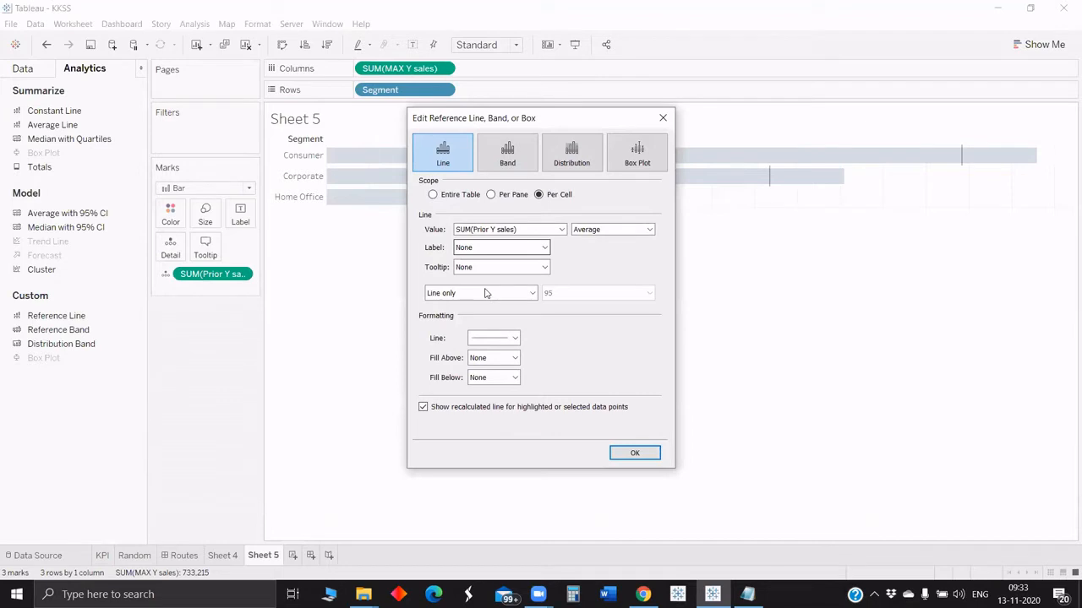
pyautogui.click(501, 339)
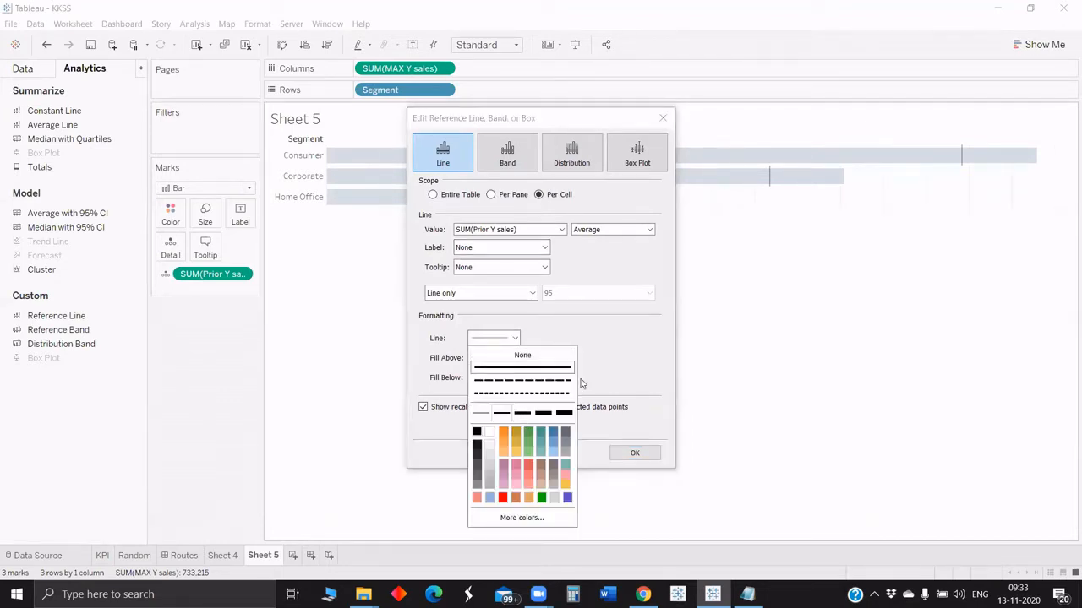
pyautogui.click(612, 439)
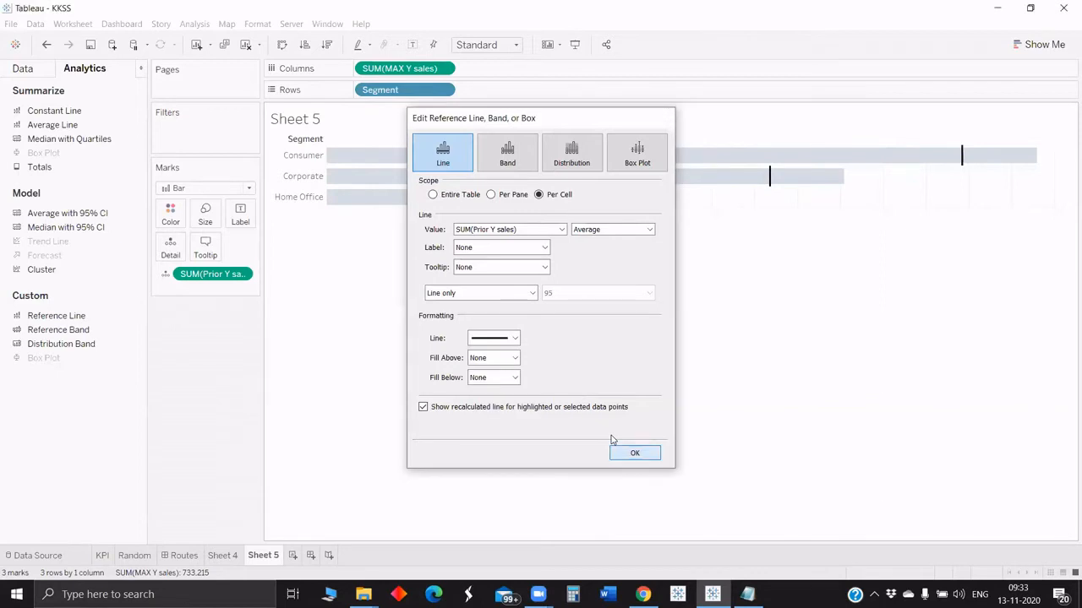
pyautogui.click(627, 452)
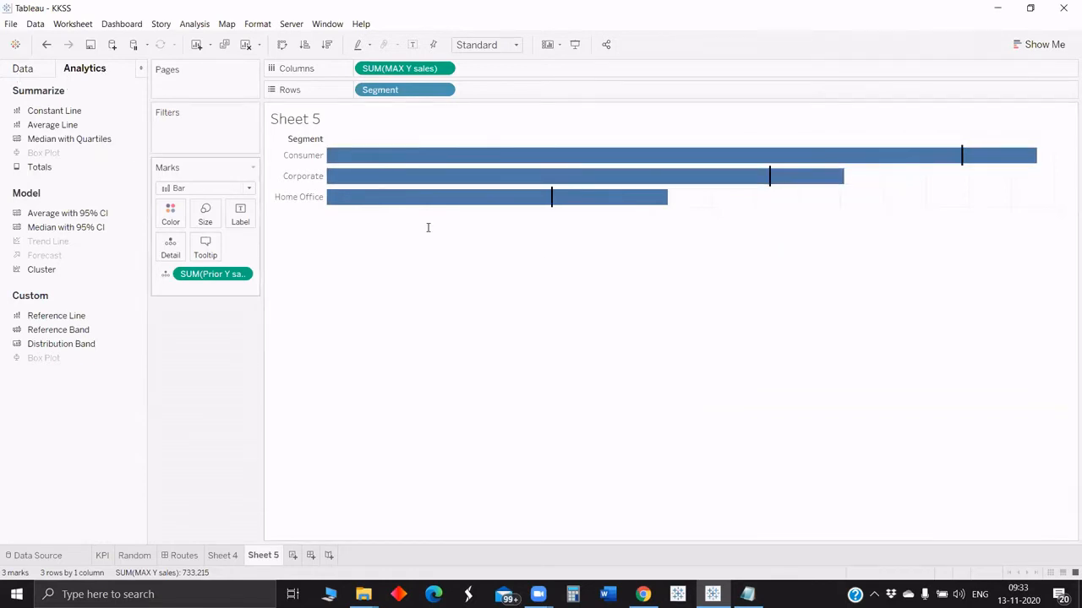
# Start a calculated field named YOY and move its editor below the bars.
pyautogui.click(141, 151)
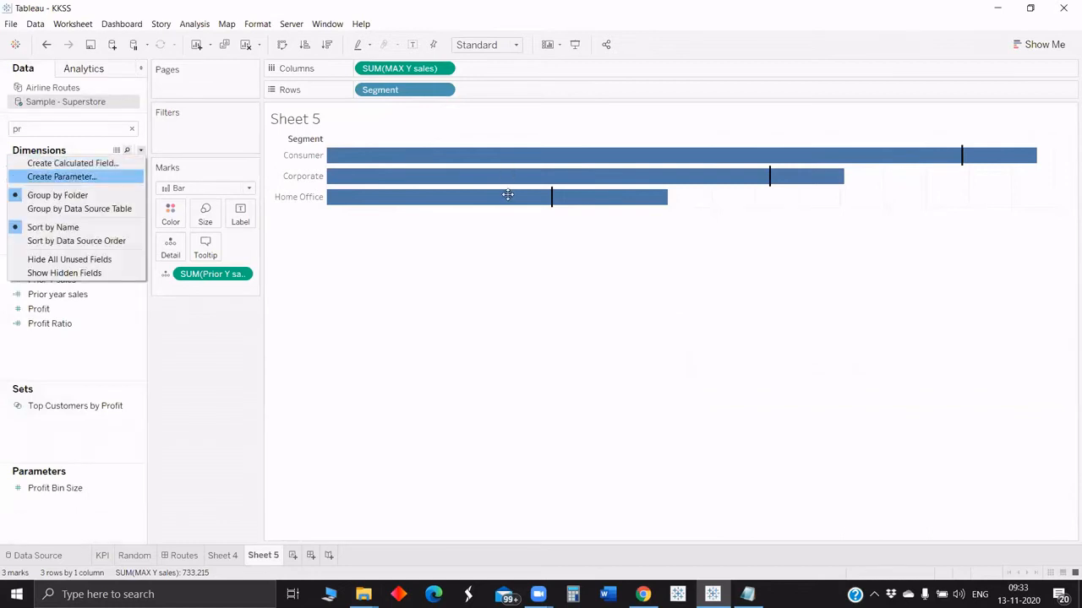
pyautogui.click(71, 163)
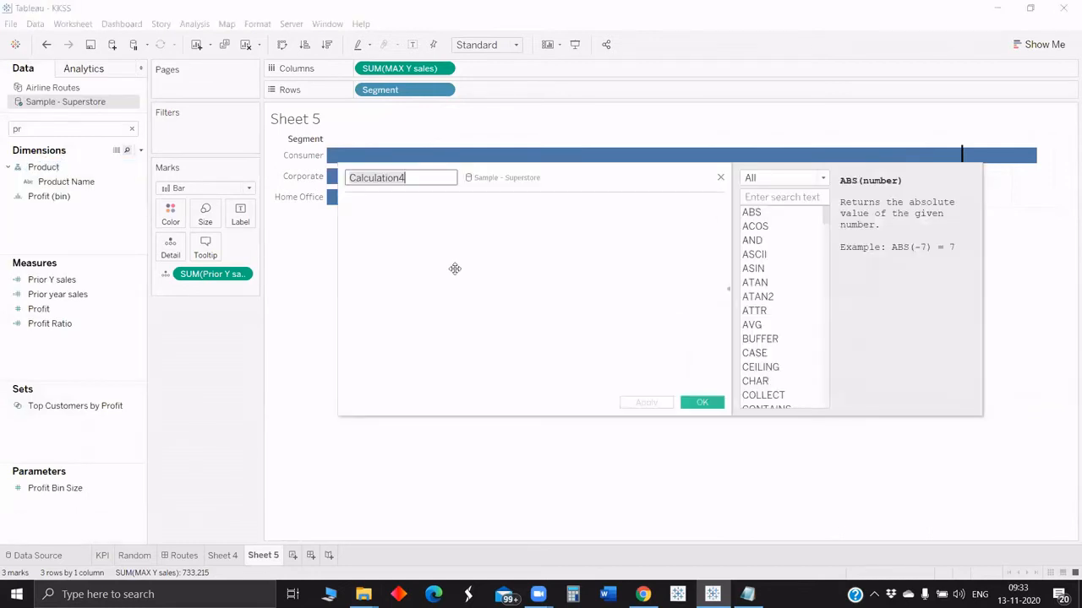
pyautogui.write('YOY')
pyautogui.press('Tab')
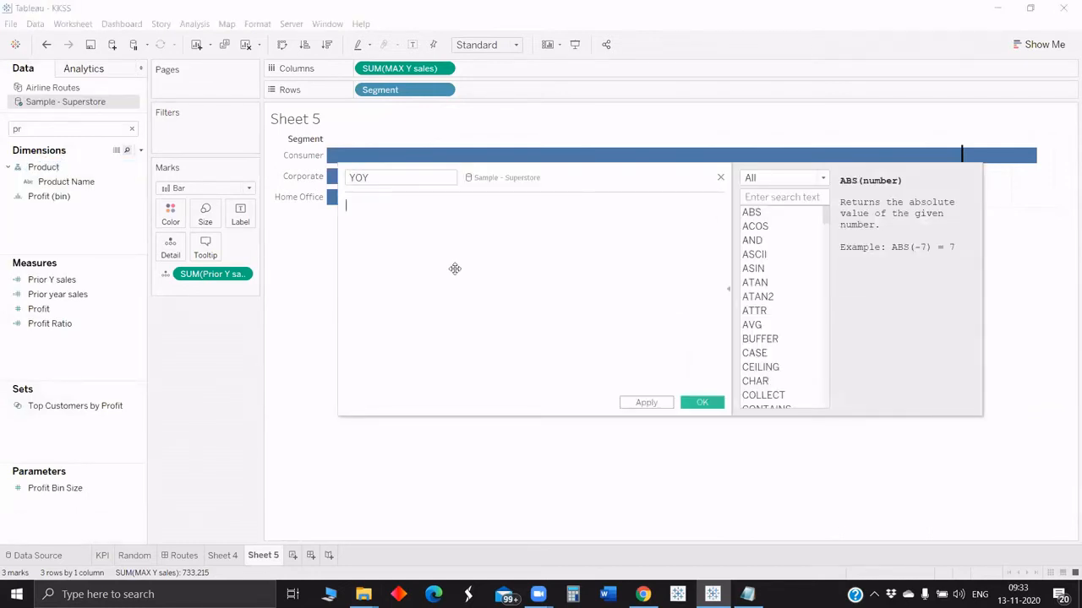
pyautogui.moveTo(454, 268); pyautogui.dragTo(430, 364)
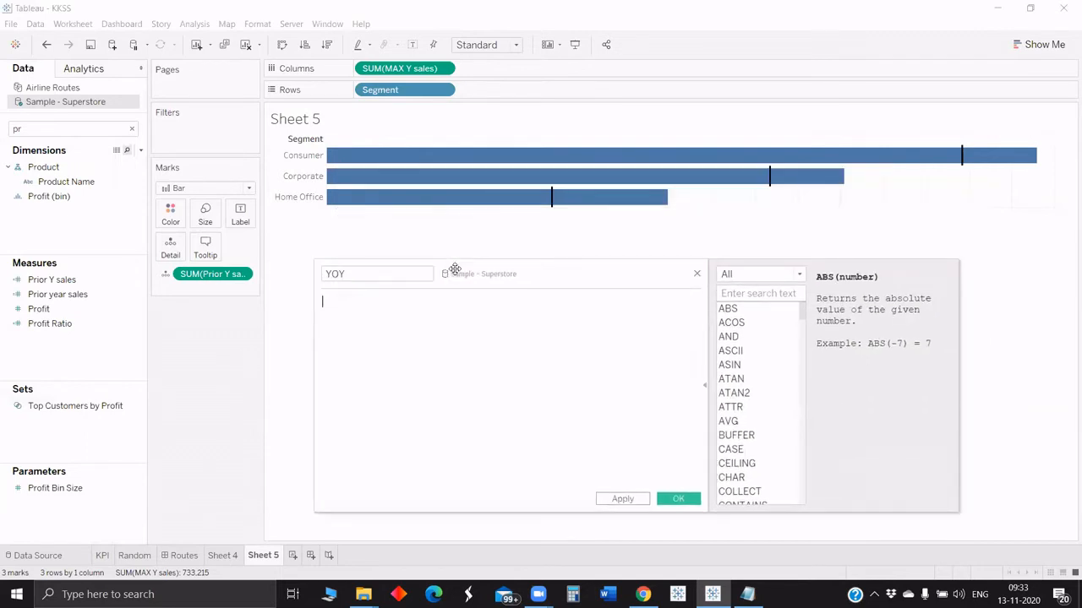
pyautogui.moveTo(454, 269); pyautogui.dragTo(452, 269)
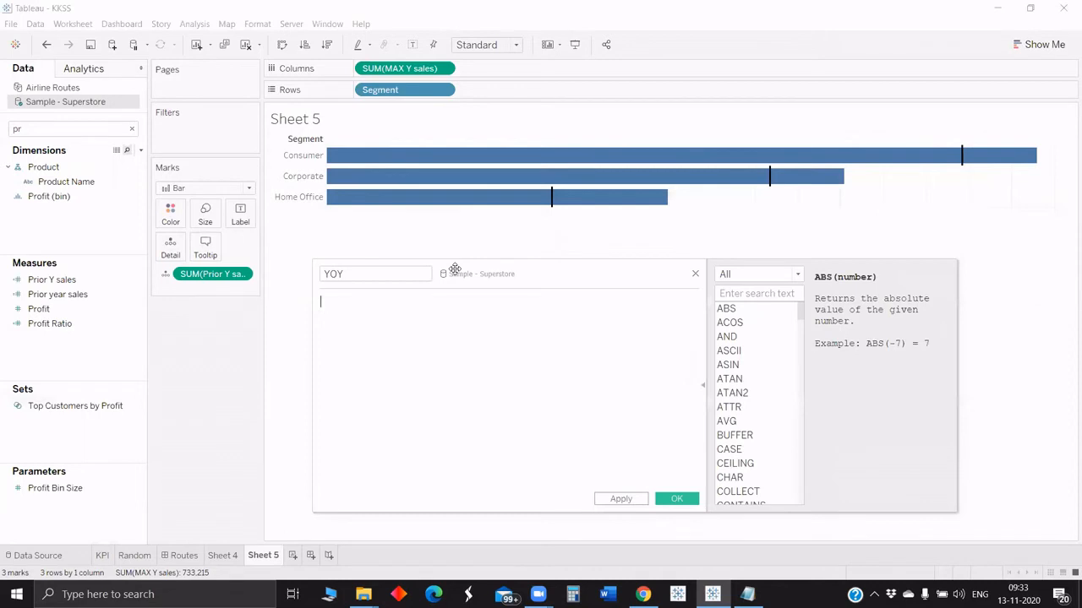
pyautogui.moveTo(455, 269); pyautogui.dragTo(426, 269)
# Enter the formula [MAX Y sales]-[Prior year sales] in the calculated field.
pyautogui.write('m')
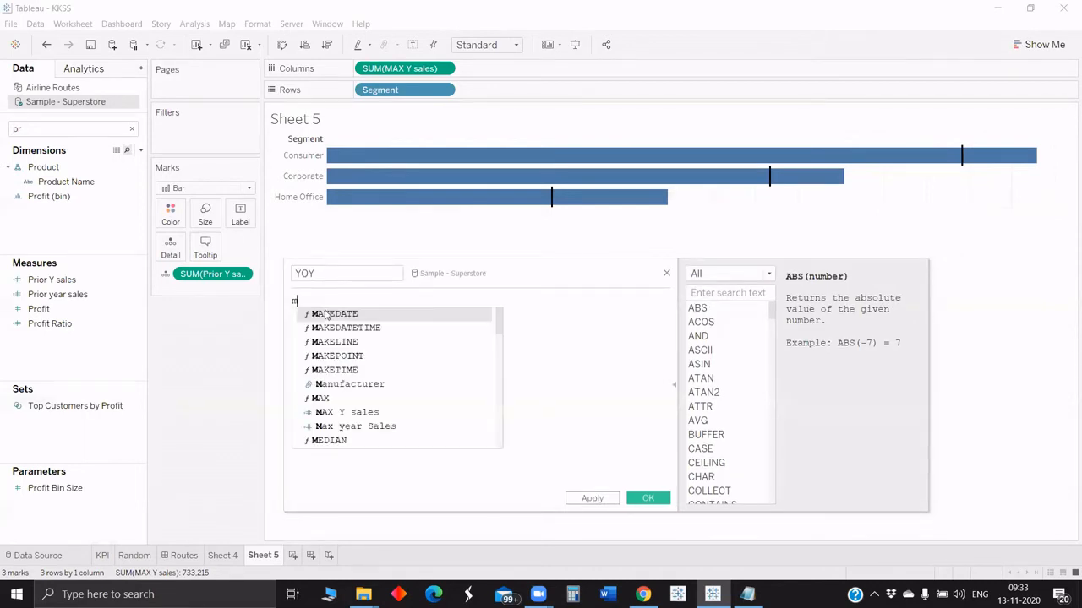
pyautogui.write('ax')
pyautogui.click(364, 330)
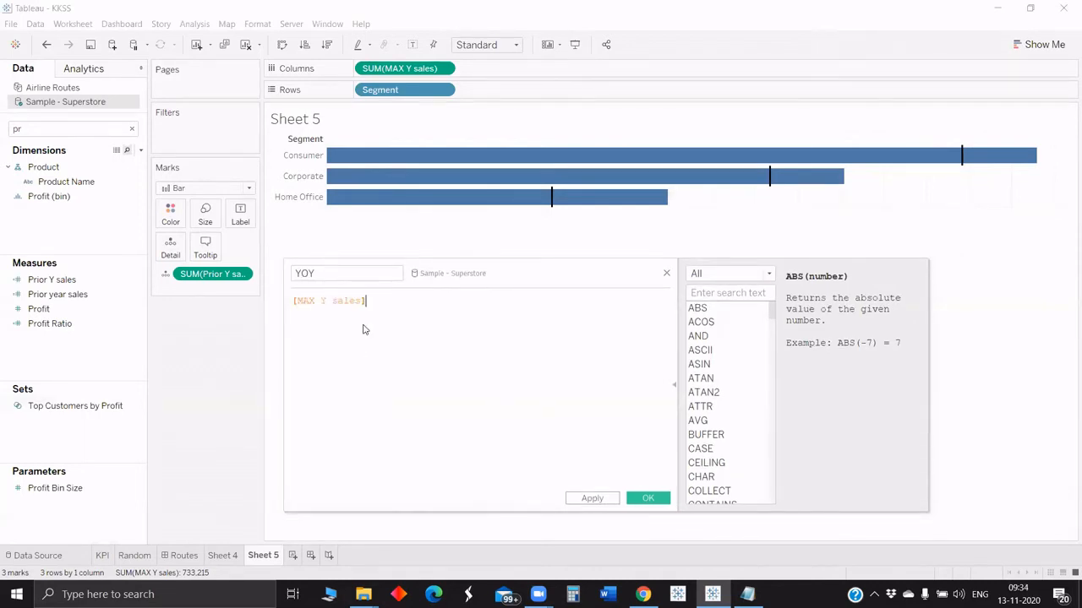
pyautogui.write('-pr')
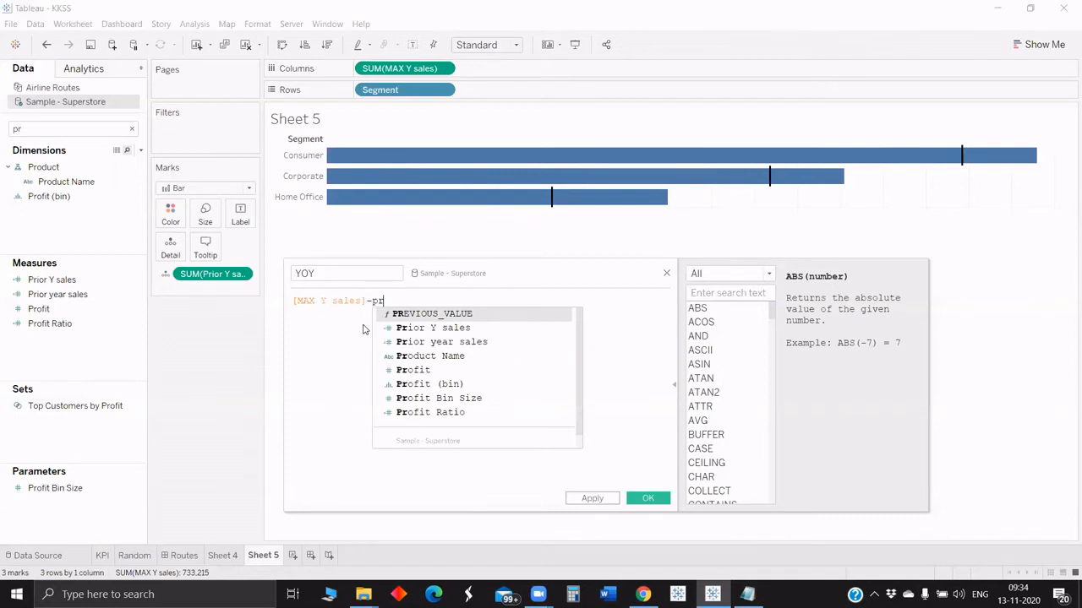
pyautogui.press('Down')
pyautogui.press('Down')
pyautogui.press('Return')
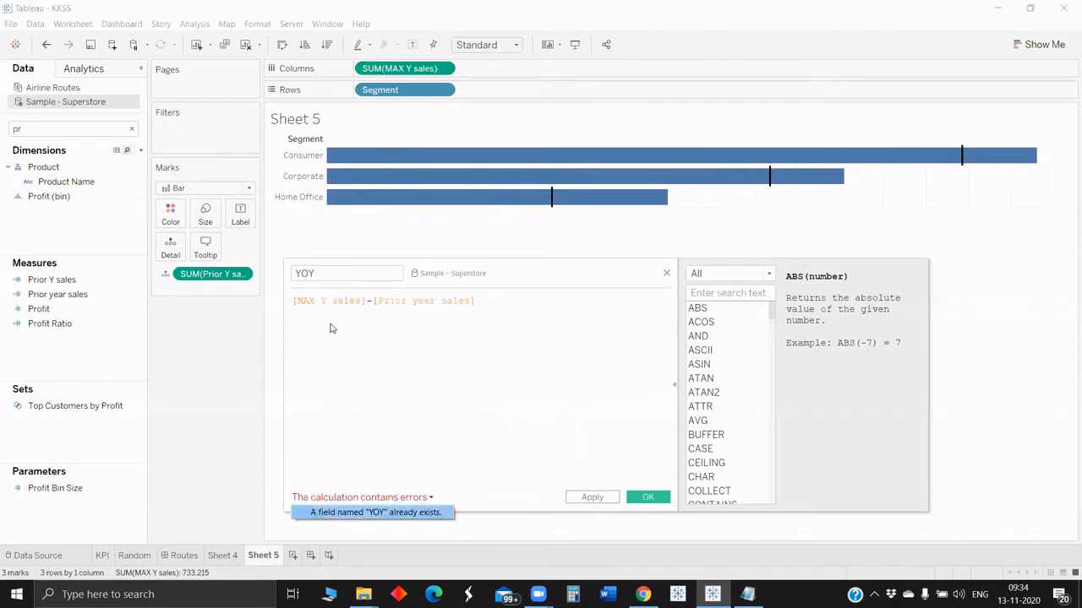
# Rename the calculated field YOY Shape, wrap its formula in the SIGN function, and save it.
pyautogui.click(324, 273)
pyautogui.write('Shape')
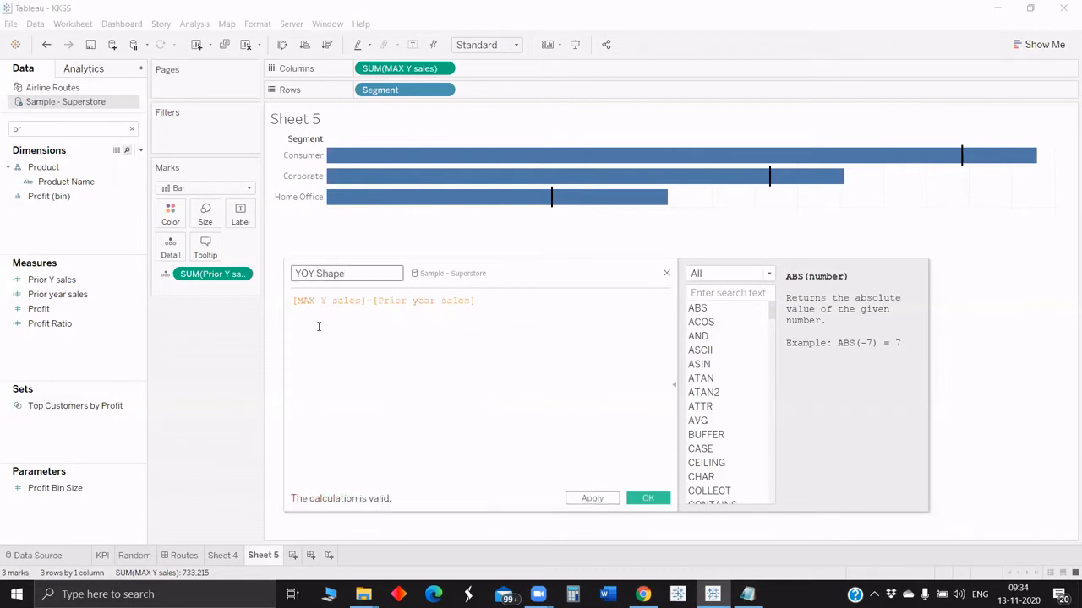
pyautogui.click(313, 309)
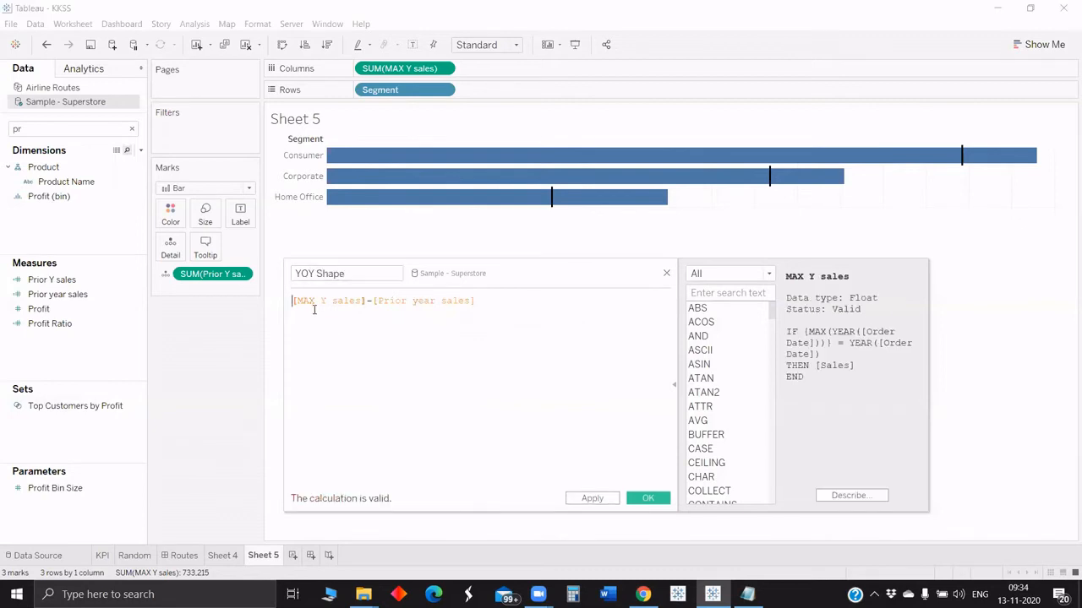
pyautogui.write('s')
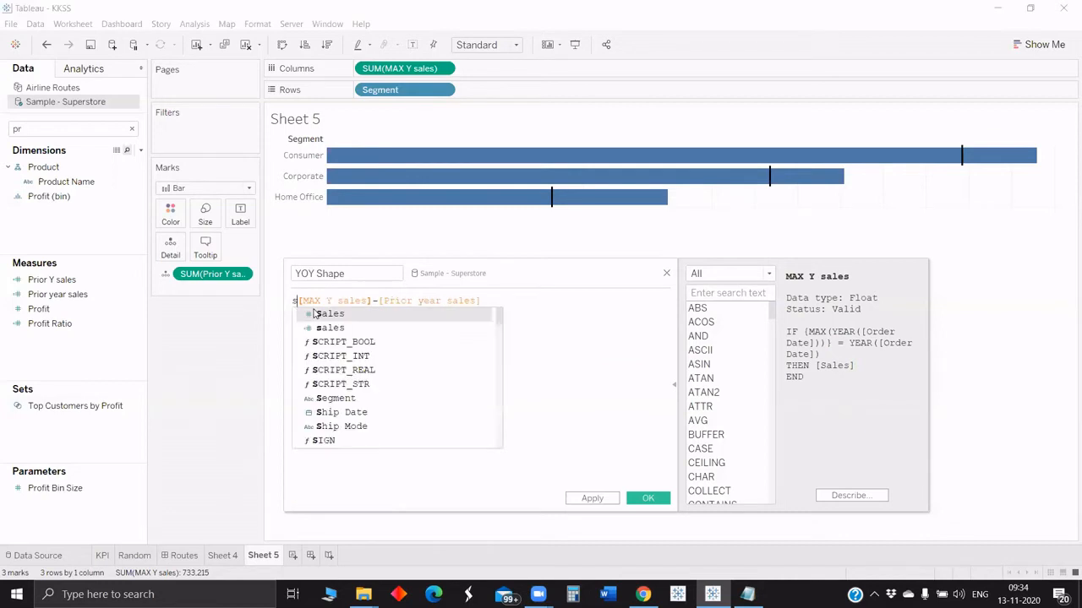
pyautogui.write('ign (')
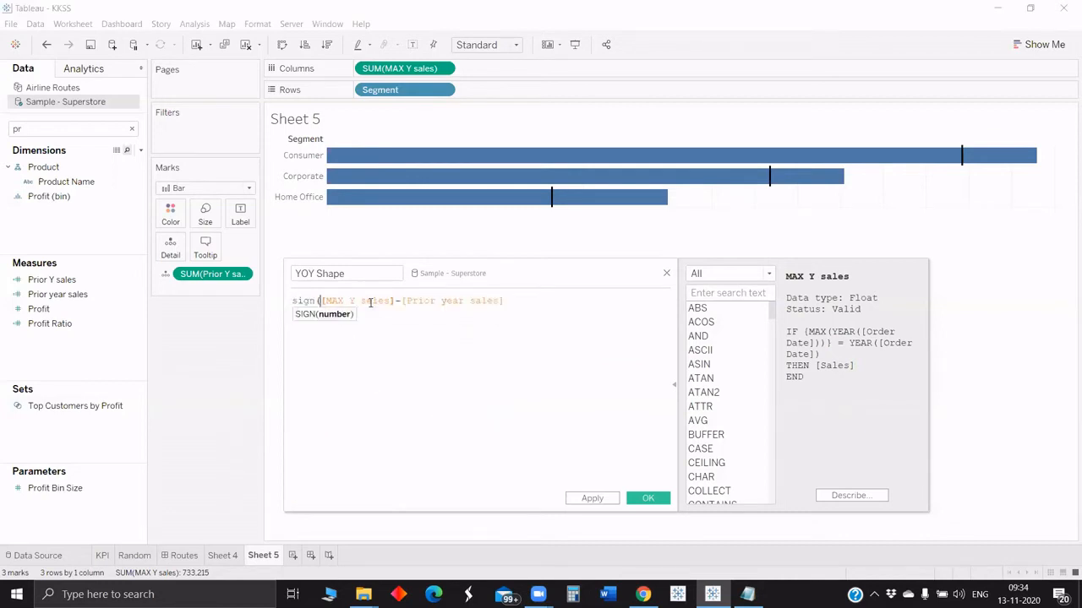
pyautogui.write(')')
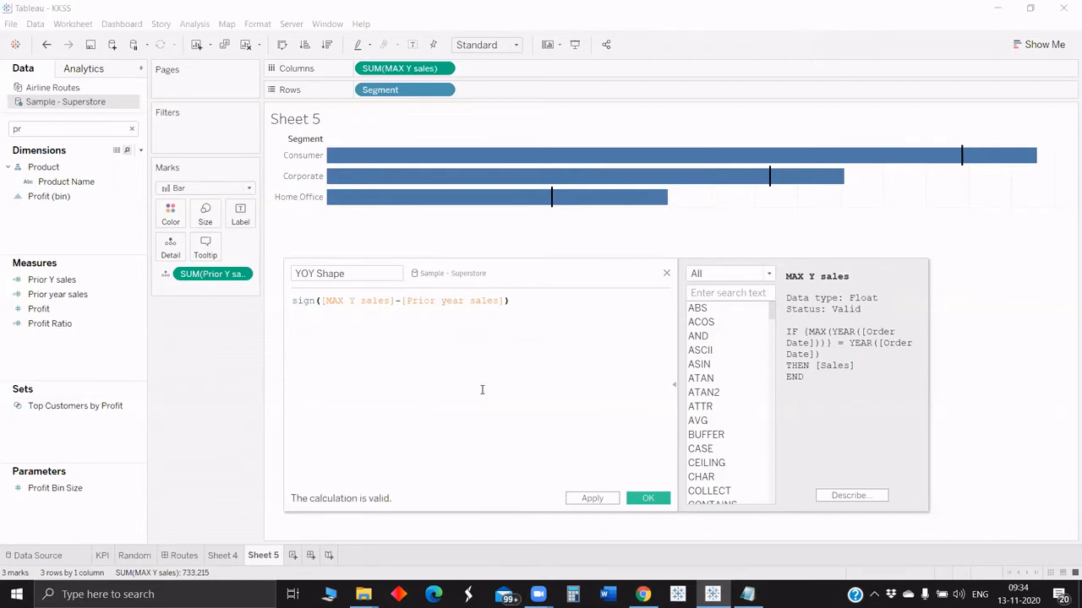
pyautogui.click(614, 502)
pyautogui.click(648, 498)
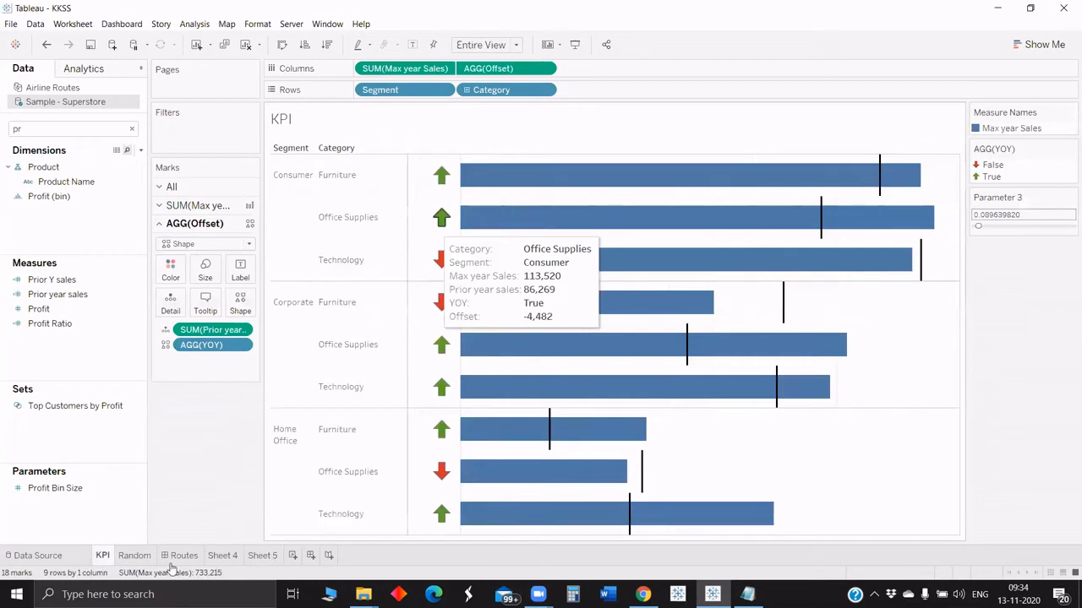
# On Sheet 5, create and save a calculated field named OFFSET with the formula AVG(-5000).
pyautogui.click(262, 555)
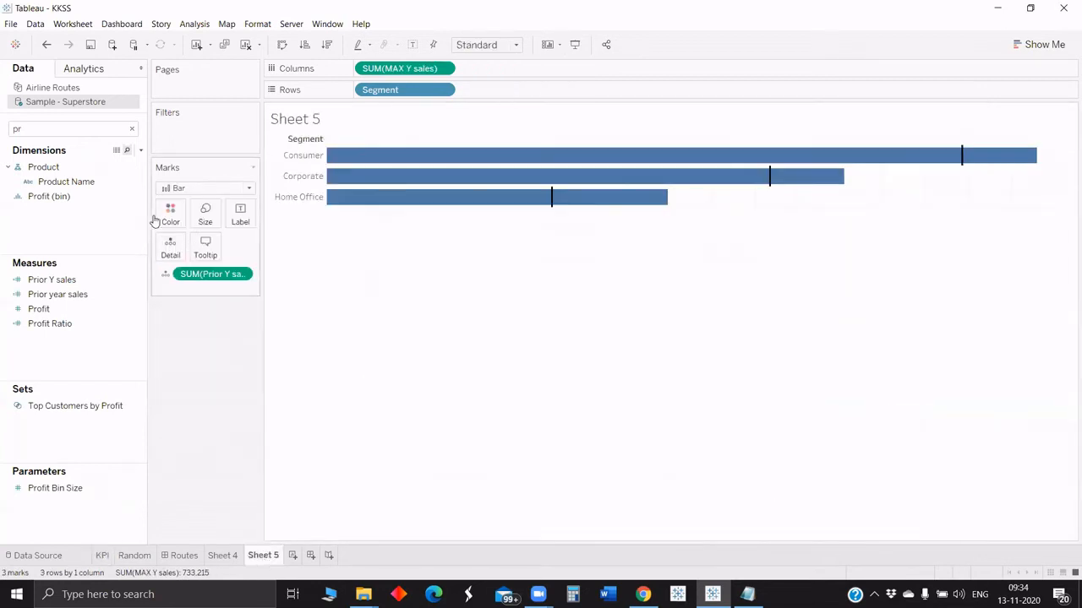
pyautogui.click(140, 151)
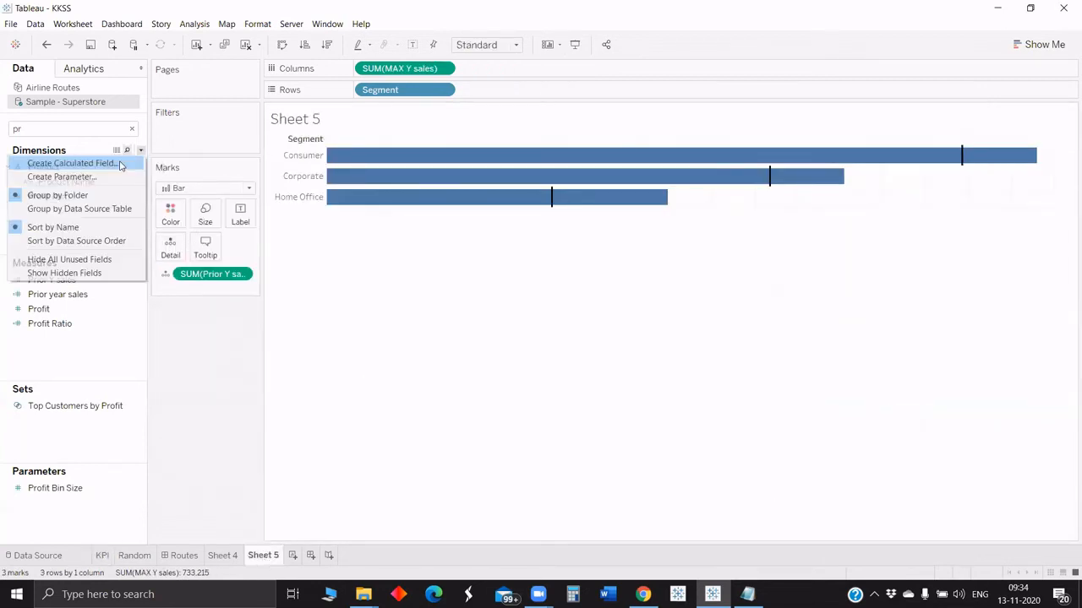
pyautogui.click(121, 164)
pyautogui.click(321, 345)
pyautogui.write('av')
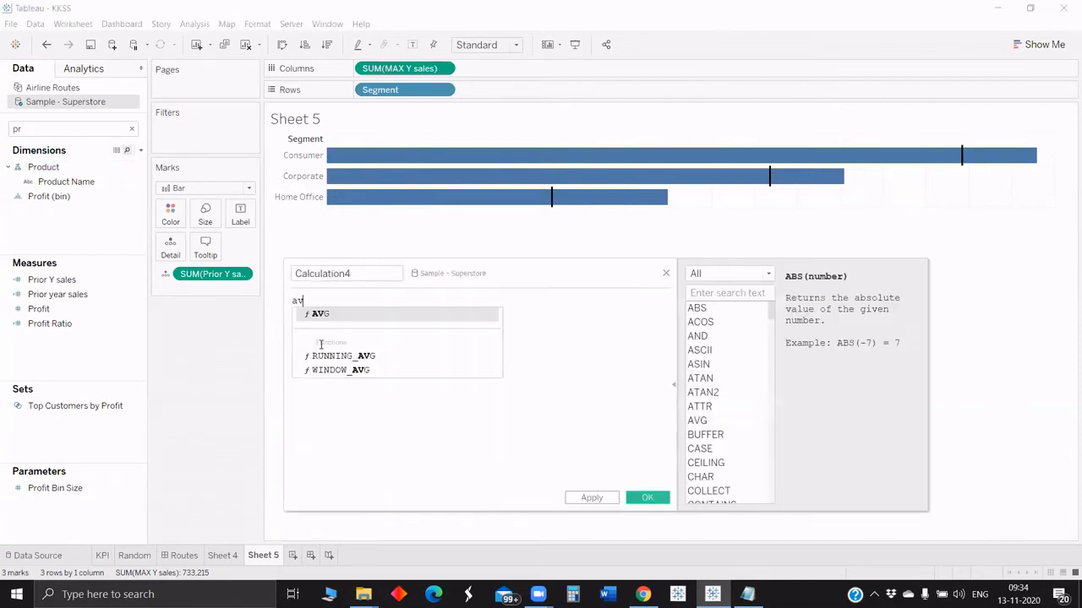
pyautogui.press('Return')
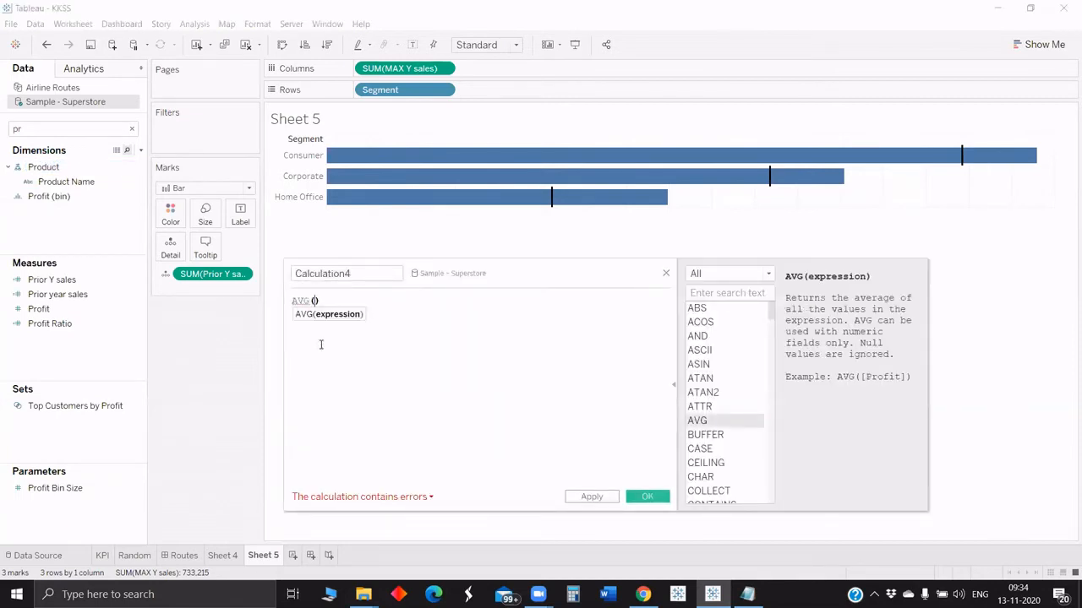
pyautogui.write('-5000')
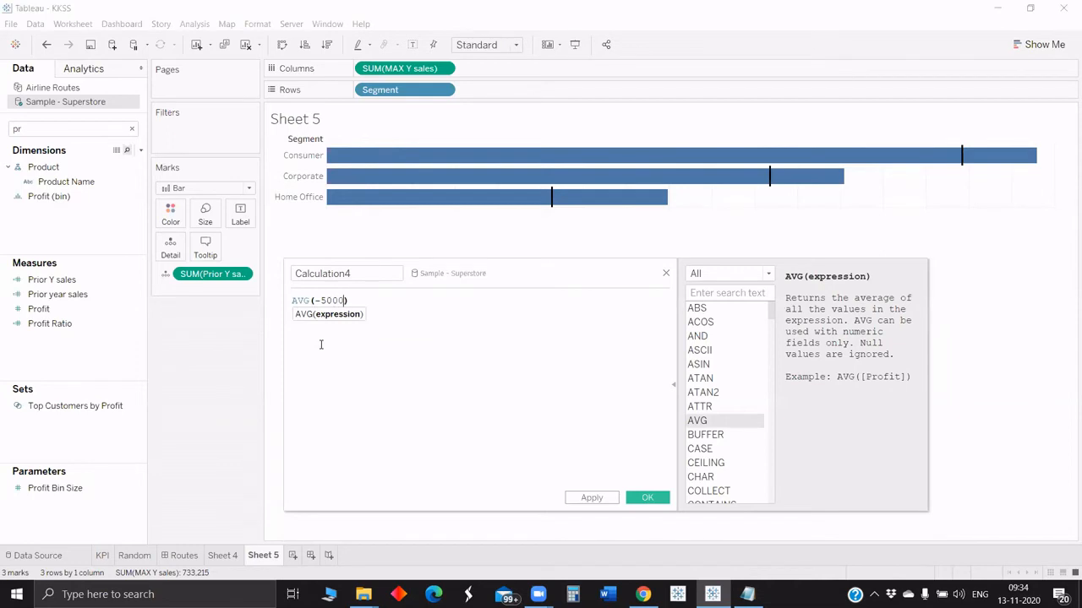
pyautogui.doubleClick(312, 271)
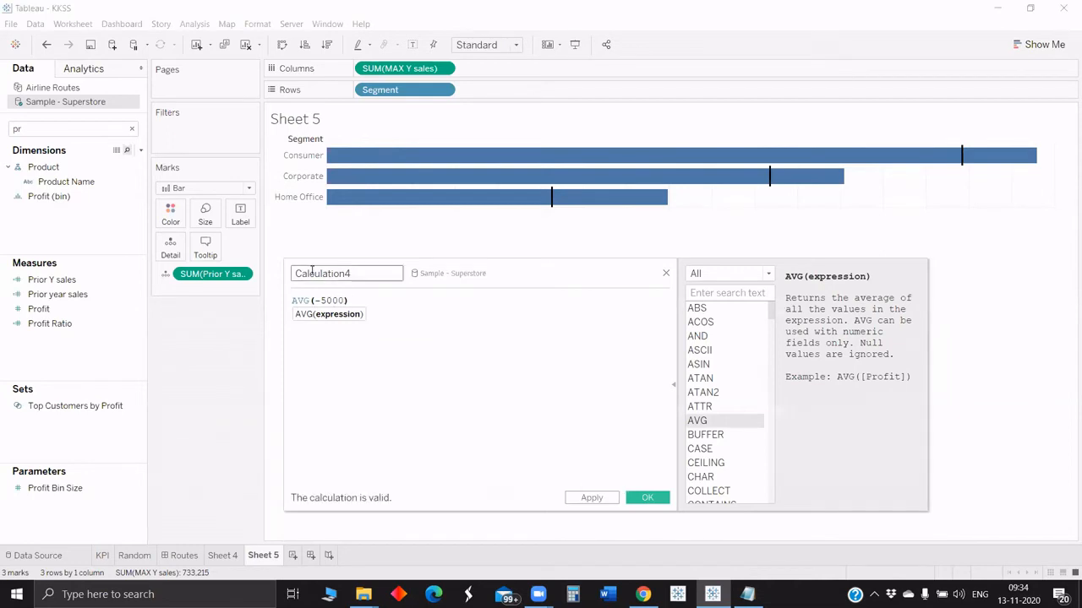
pyautogui.write('OFFSET')
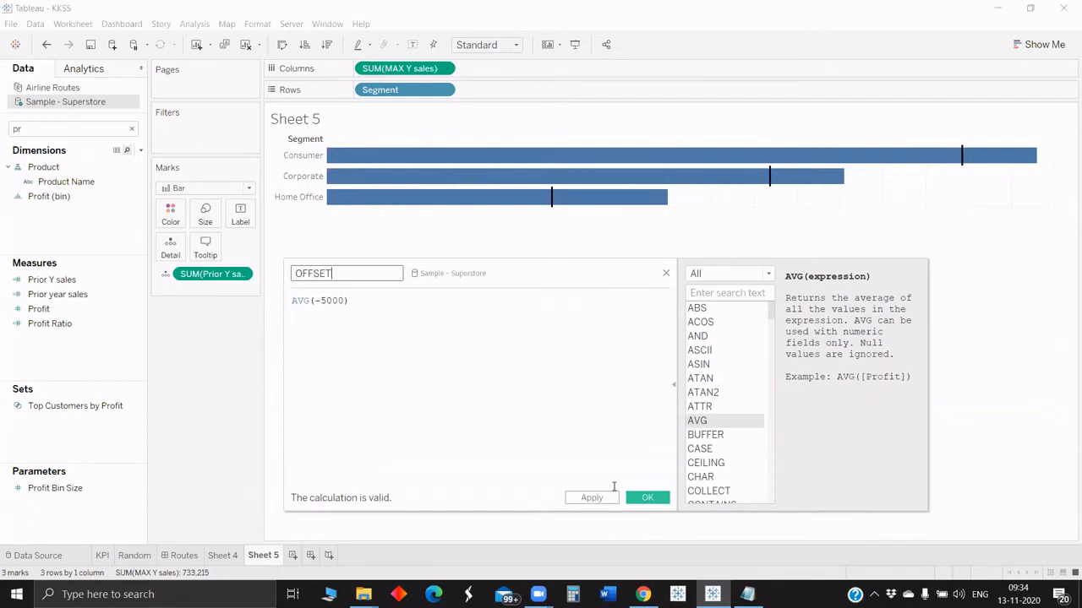
pyautogui.click(647, 497)
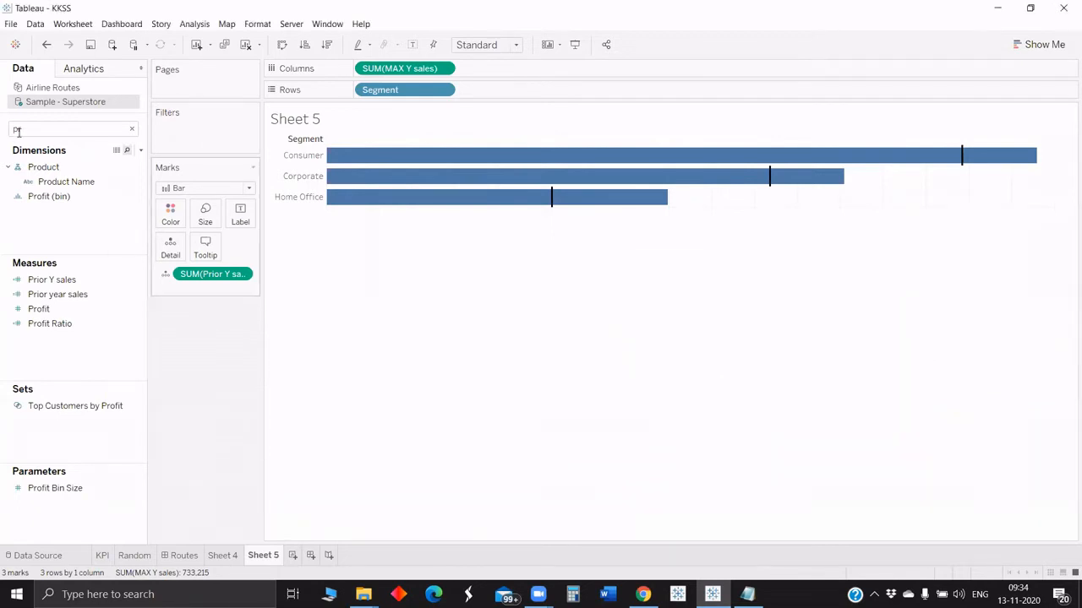
# Search the data fields for "off" and add the OFFSET calculated field to Columns beside the MAX Y sales sum.
pyautogui.press('BackSpace')
pyautogui.press('BackSpace')
pyautogui.write('off')
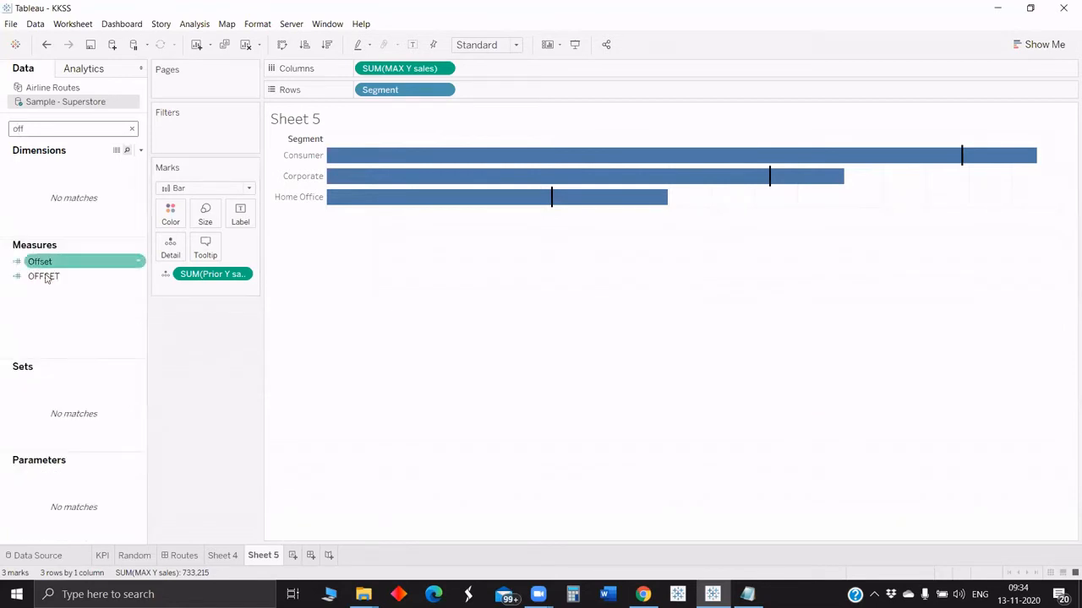
pyautogui.moveTo(46, 279); pyautogui.dragTo(500, 69)
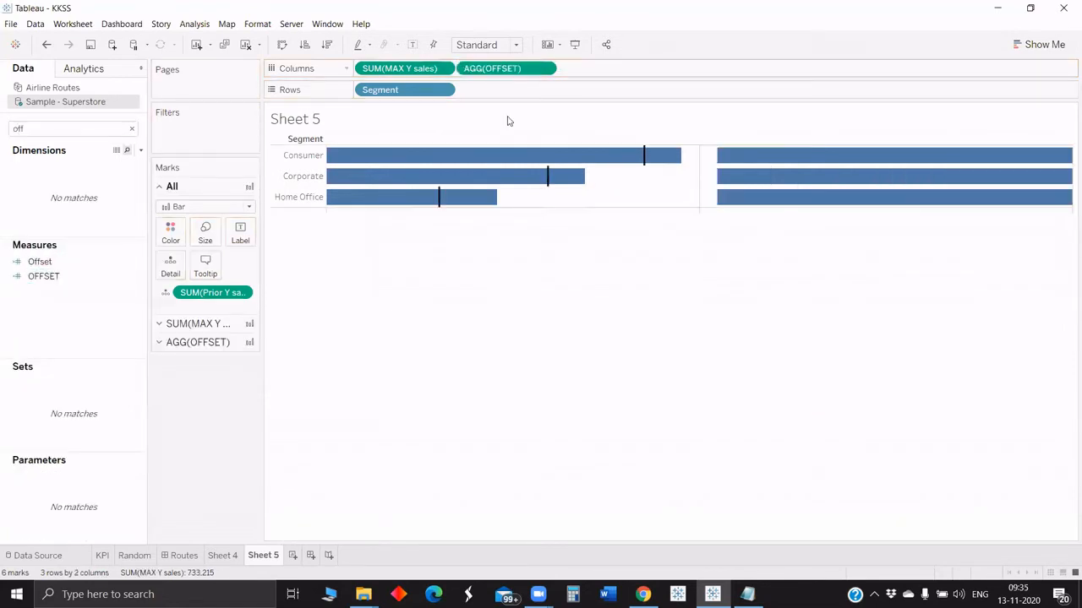
# Combine OFFSET and MAX Y sales on a dual axis and synchronize the two axes.
pyautogui.rightClick(495, 68)
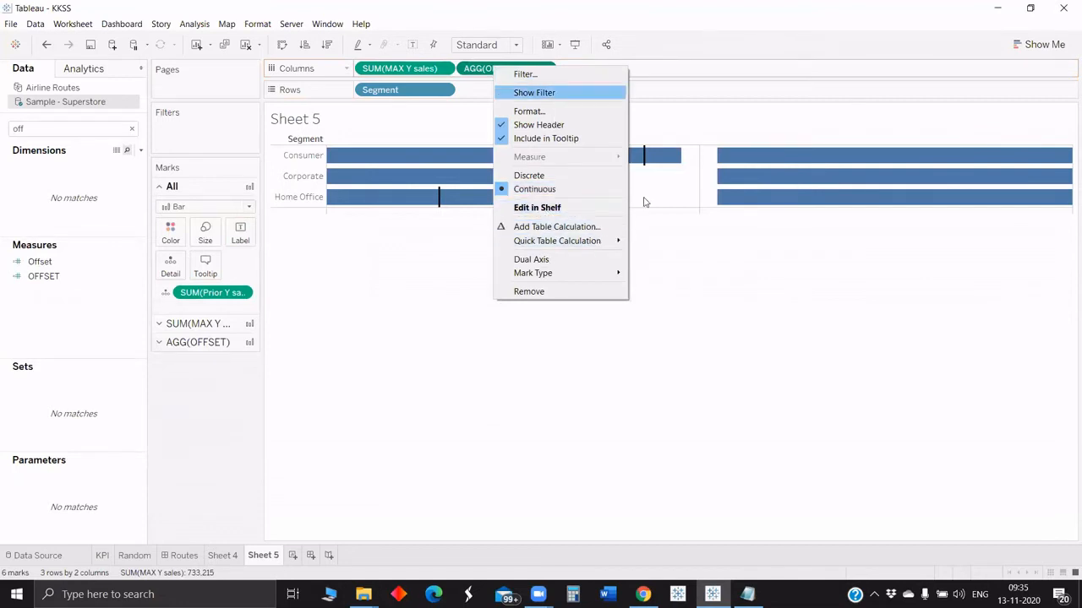
pyautogui.click(532, 259)
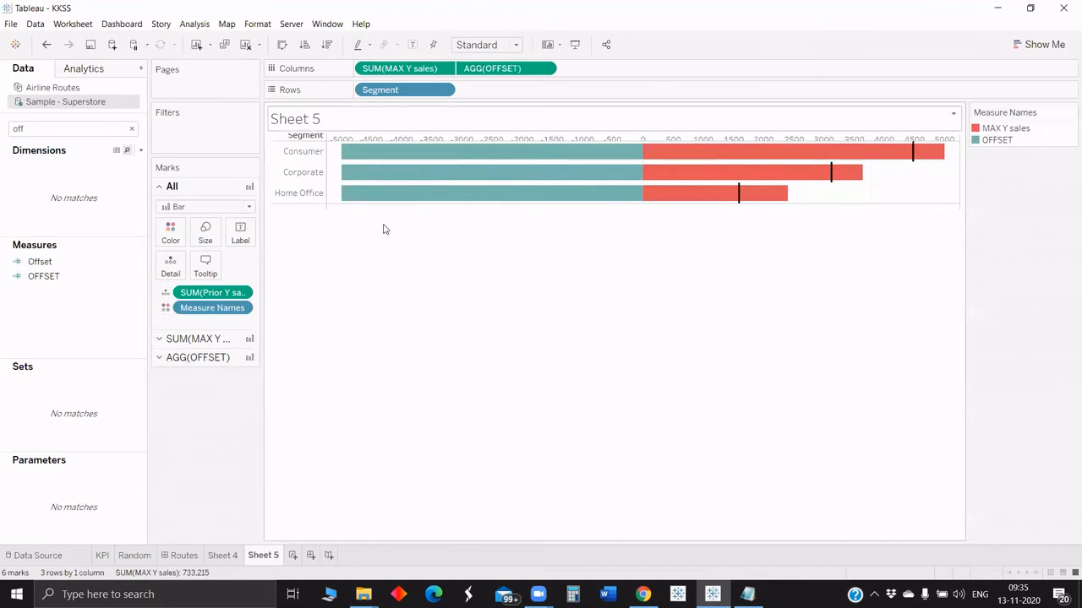
pyautogui.click(423, 138)
pyautogui.rightClick(521, 207)
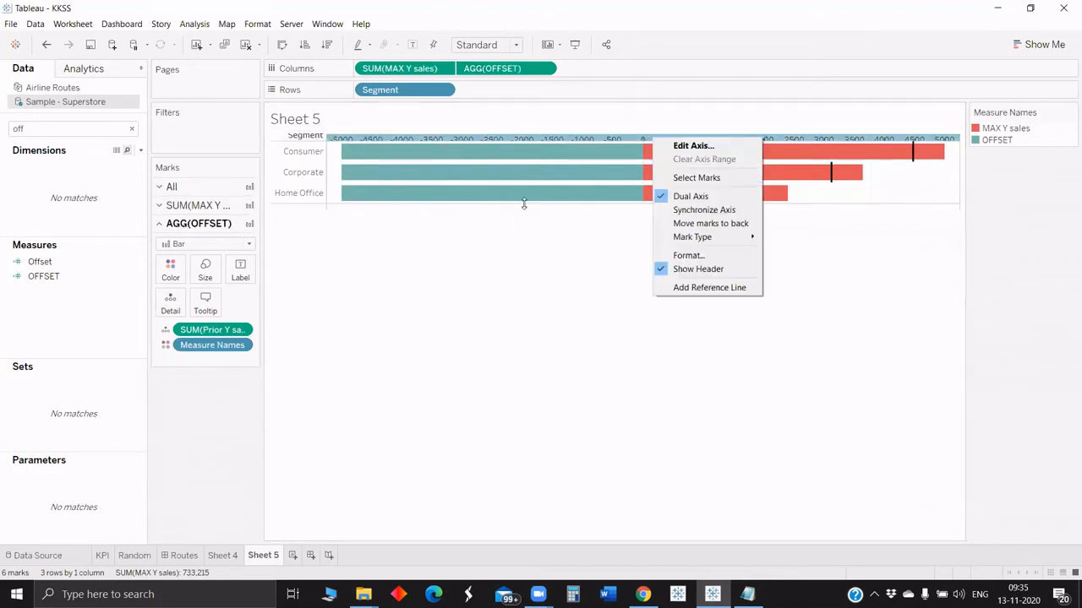
pyautogui.click(704, 210)
# Remove Measure Names from the OFFSET marks and change their mark type to Circle.
pyautogui.moveTo(231, 348); pyautogui.dragTo(397, 208)
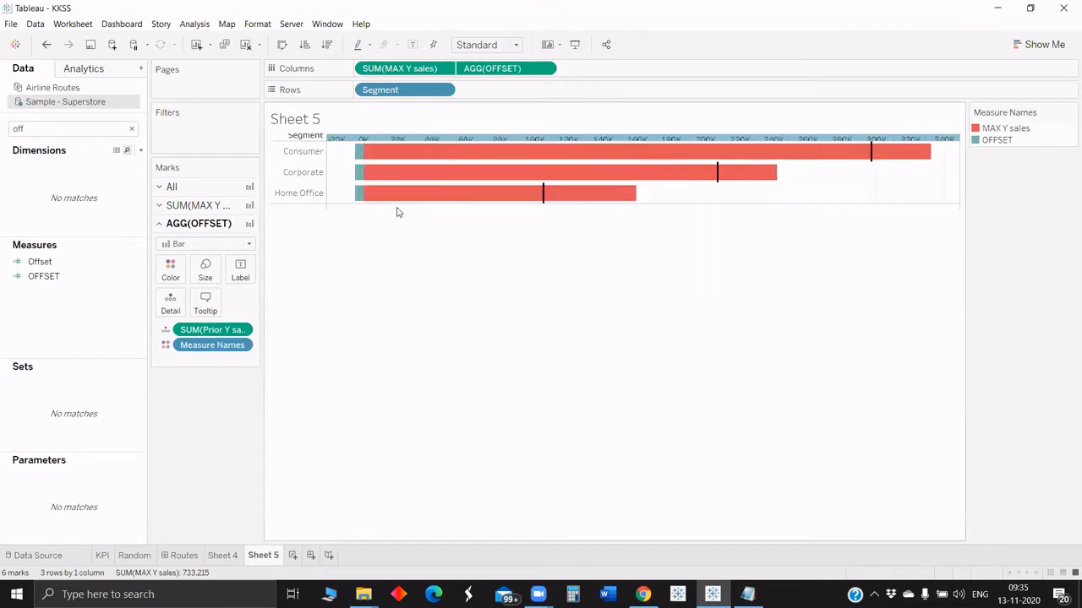
pyautogui.moveTo(362, 158)
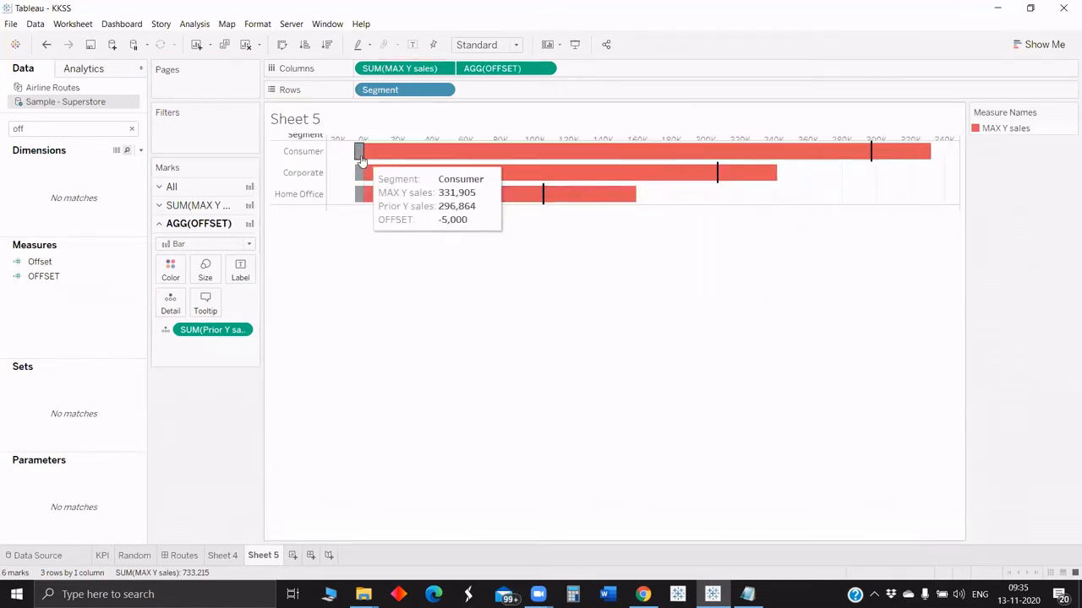
pyautogui.click(178, 244)
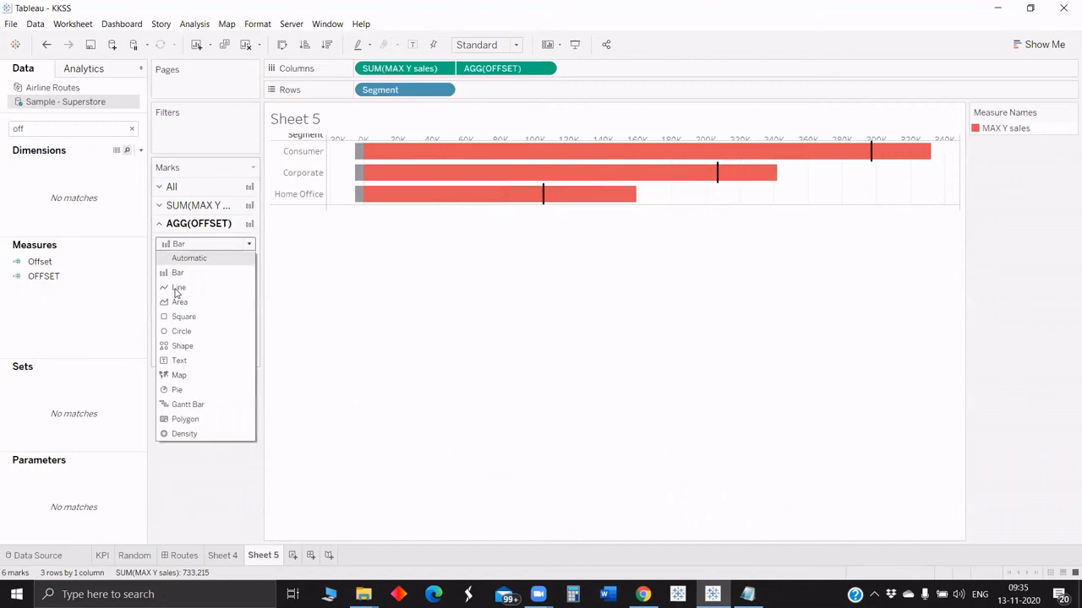
pyautogui.click(187, 331)
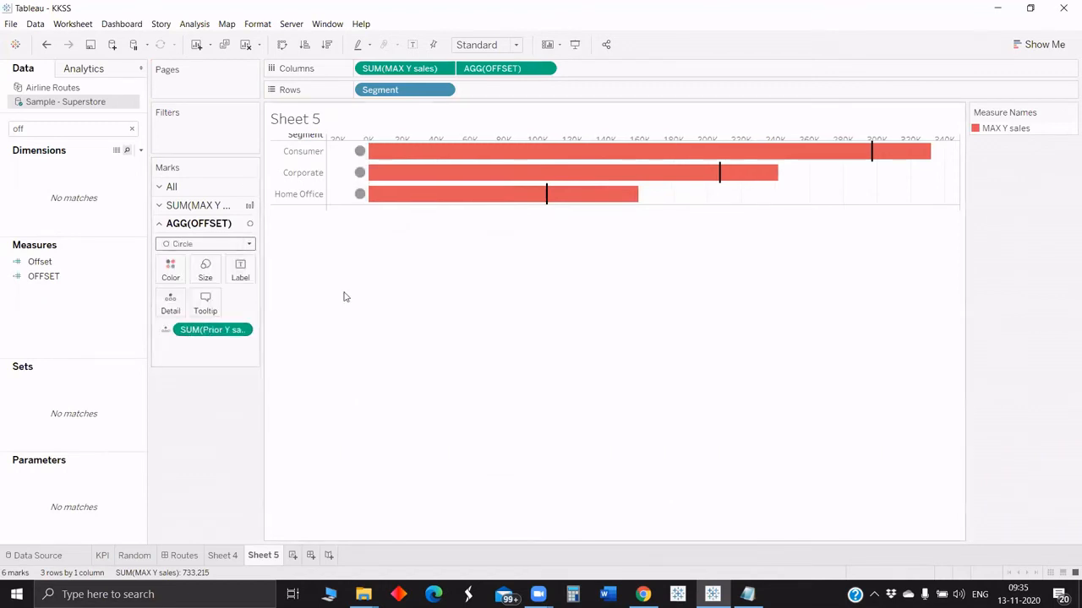
# Search the fields for "yoy" and color the OFFSET marks by YOY Shape.
pyautogui.click(35, 132)
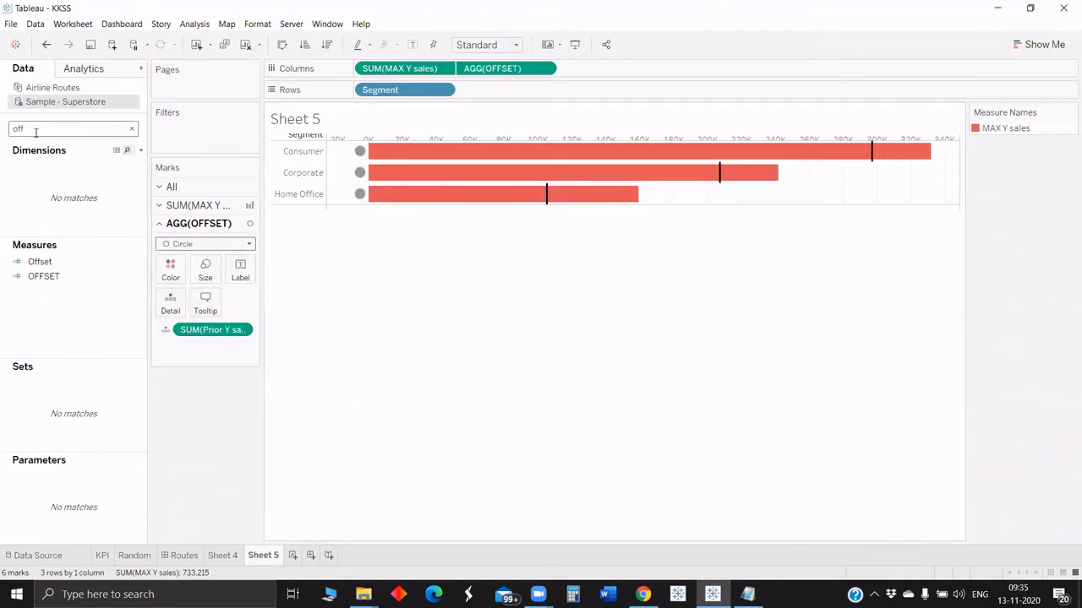
pyautogui.press('BackSpace')
pyautogui.press('BackSpace')
pyautogui.press('BackSpace')
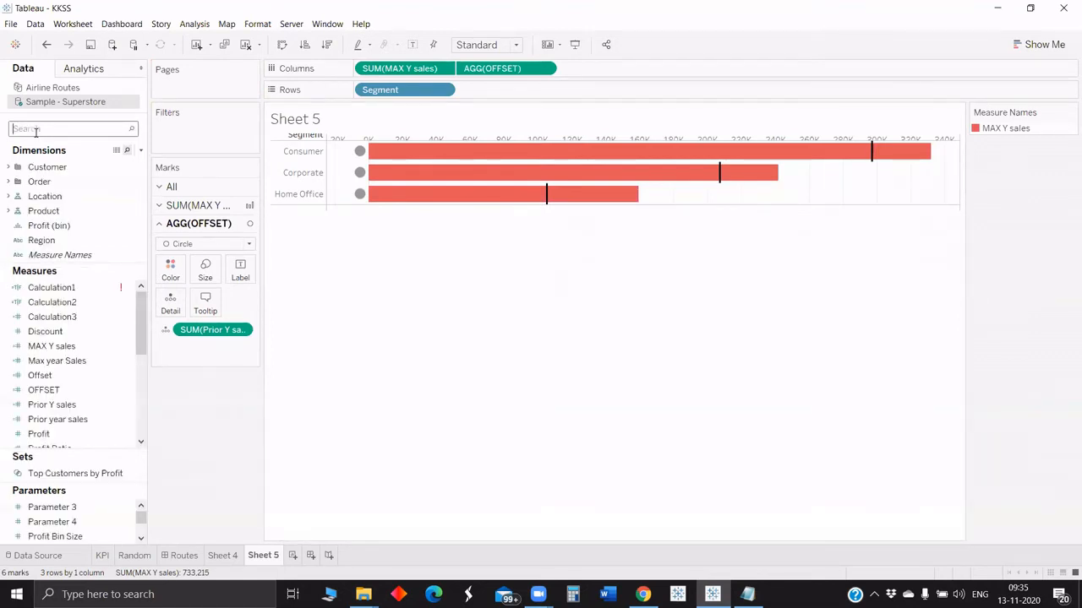
pyautogui.write('yoy')
pyautogui.moveTo(76, 279); pyautogui.dragTo(170, 269)
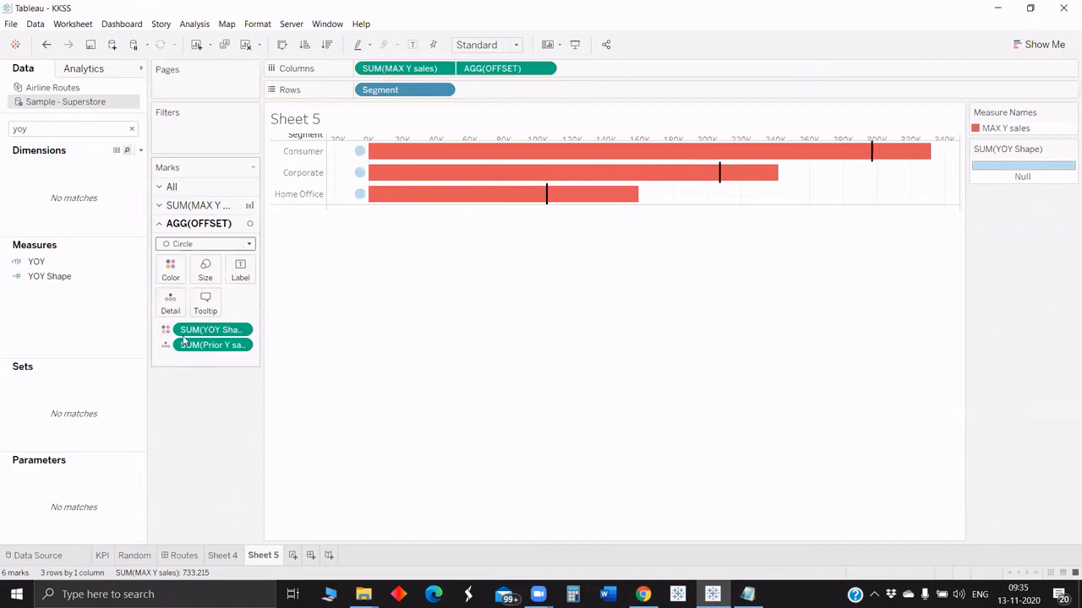
# Change the OFFSET marks to the Shape type and assign the green up arrow from the Arrows palette.
pyautogui.click(206, 243)
pyautogui.click(187, 348)
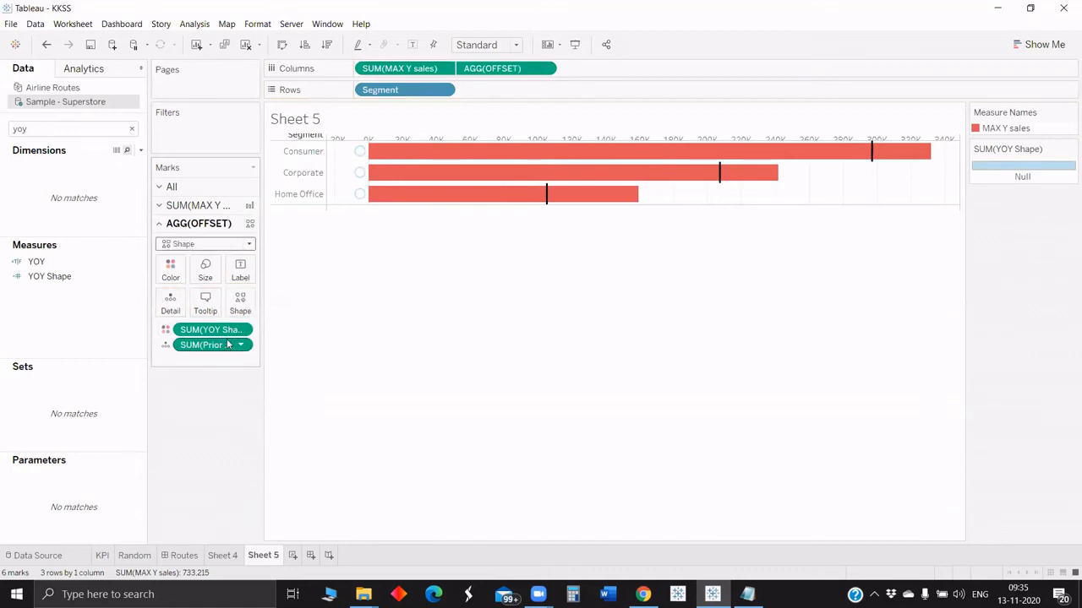
pyautogui.click(240, 302)
pyautogui.click(260, 385)
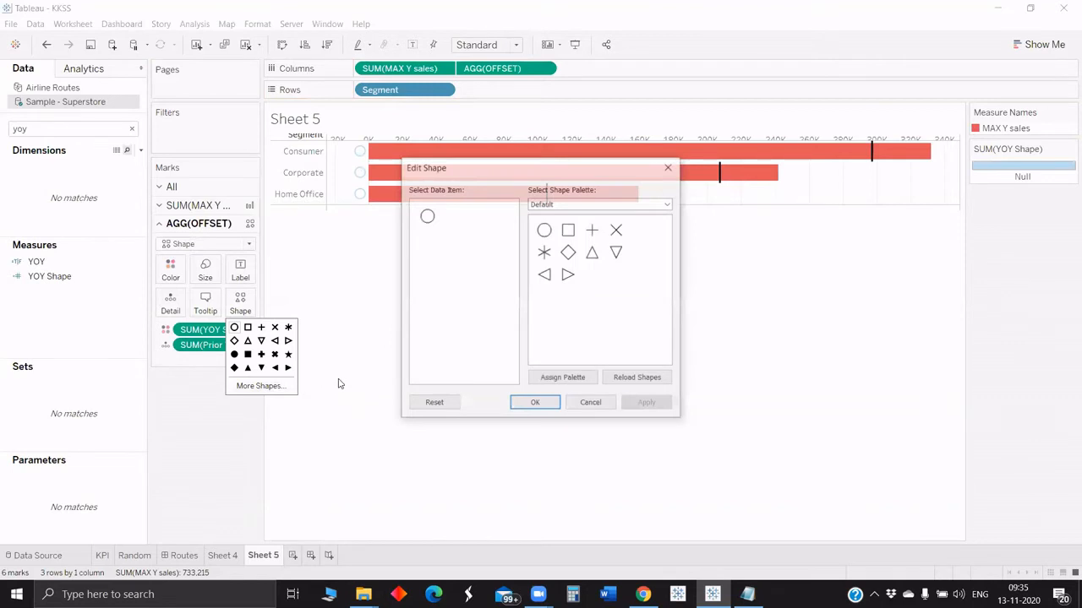
pyautogui.click(625, 204)
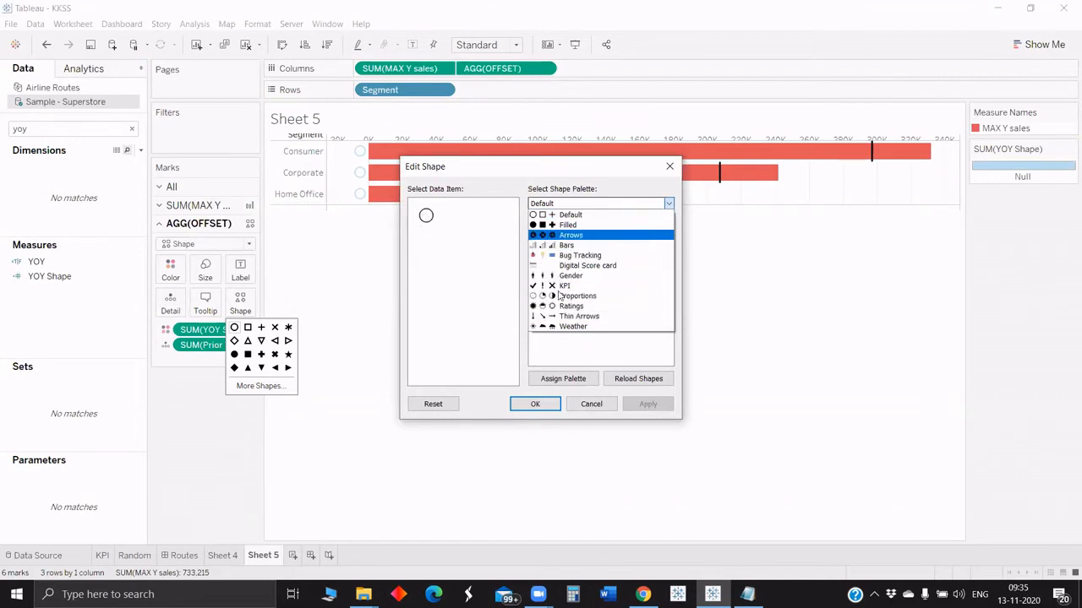
pyautogui.press('Return')
pyautogui.click(426, 217)
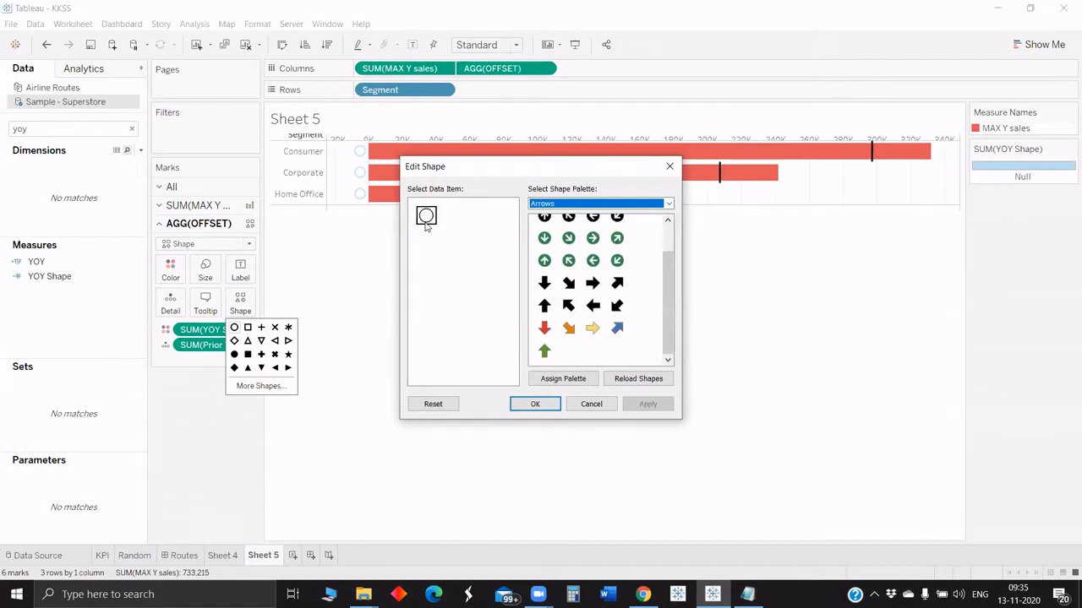
pyautogui.click(544, 351)
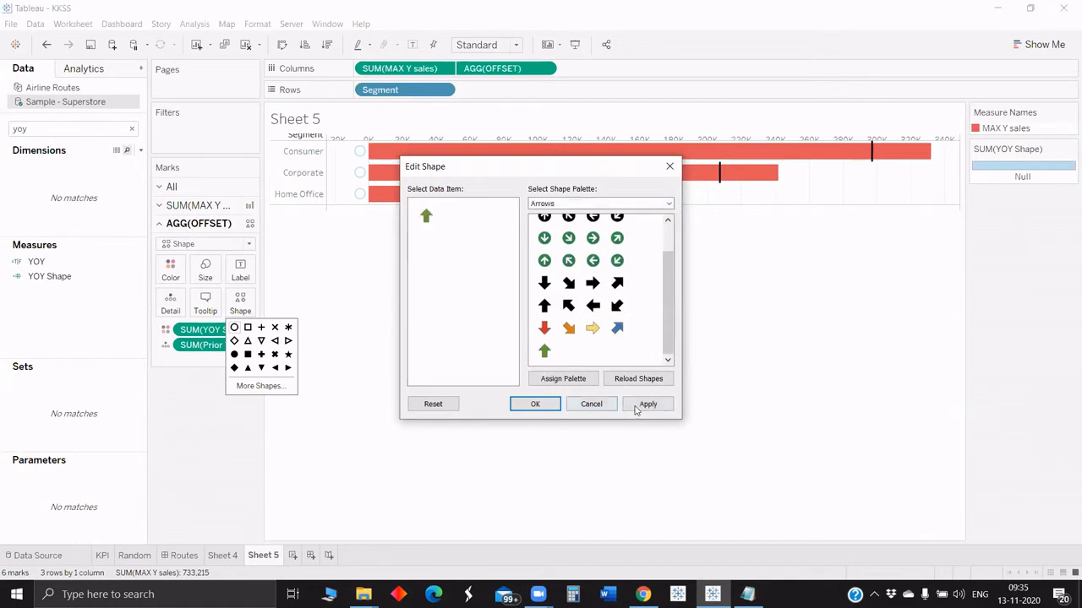
pyautogui.click(535, 404)
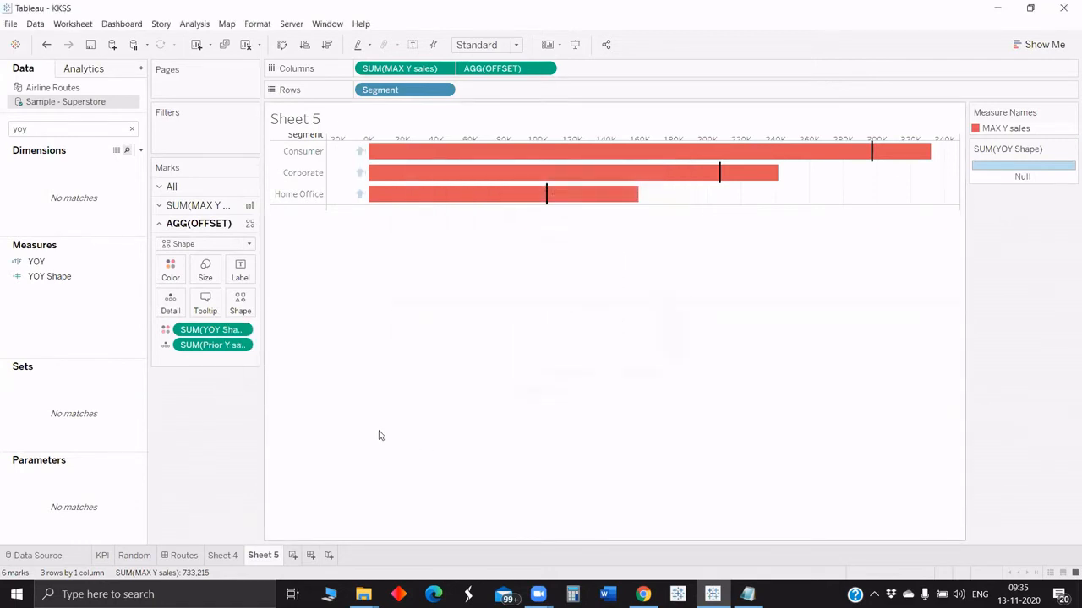
# Find the Category dimension and add it to Rows after Segment.
pyautogui.doubleClick(31, 129)
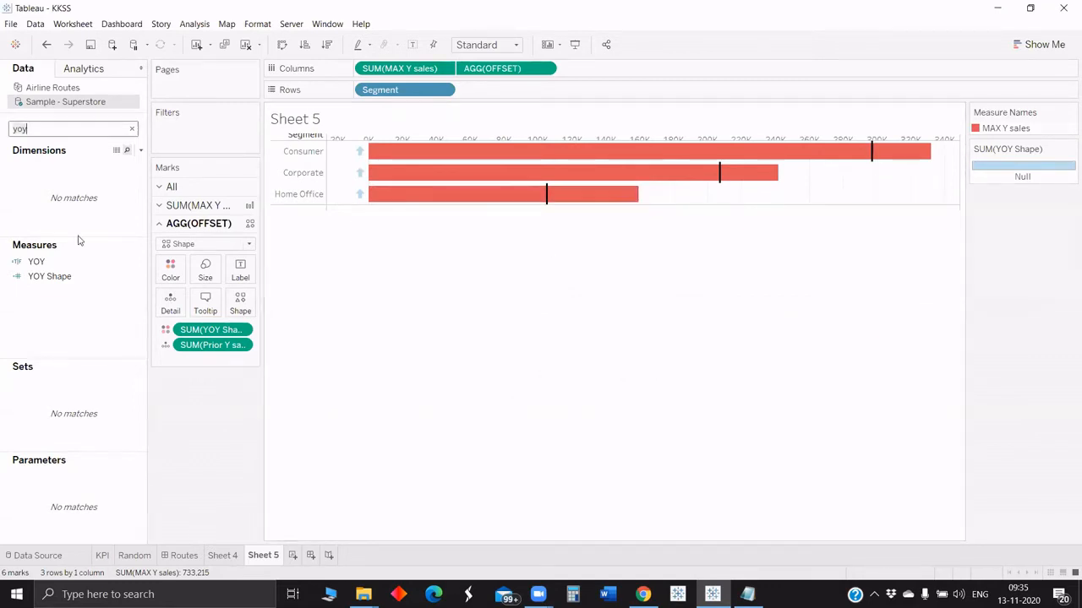
pyautogui.write('ca')
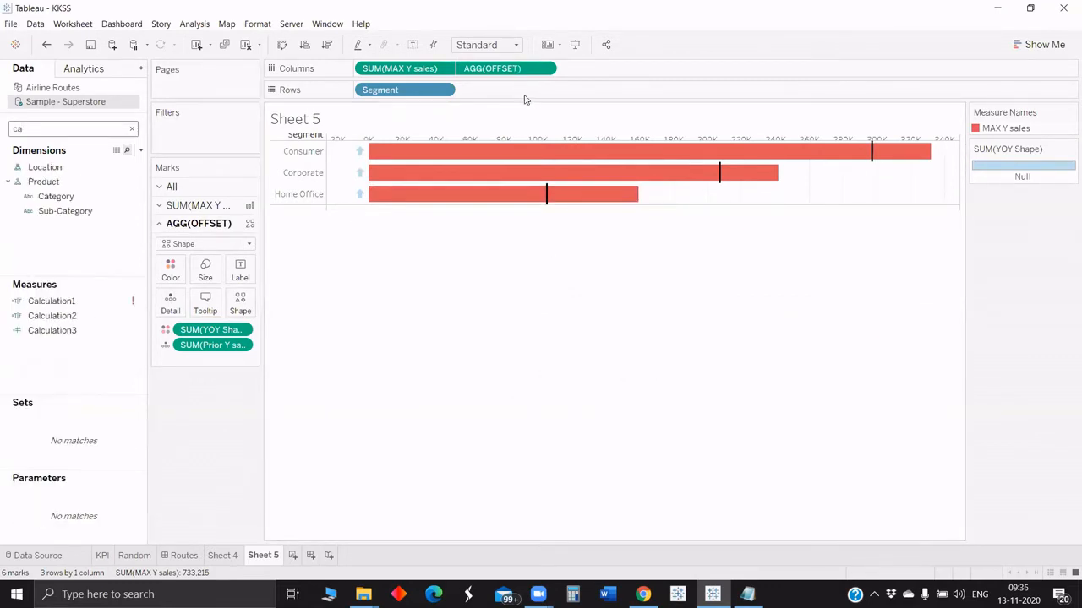
pyautogui.moveTo(56, 196); pyautogui.dragTo(524, 71)
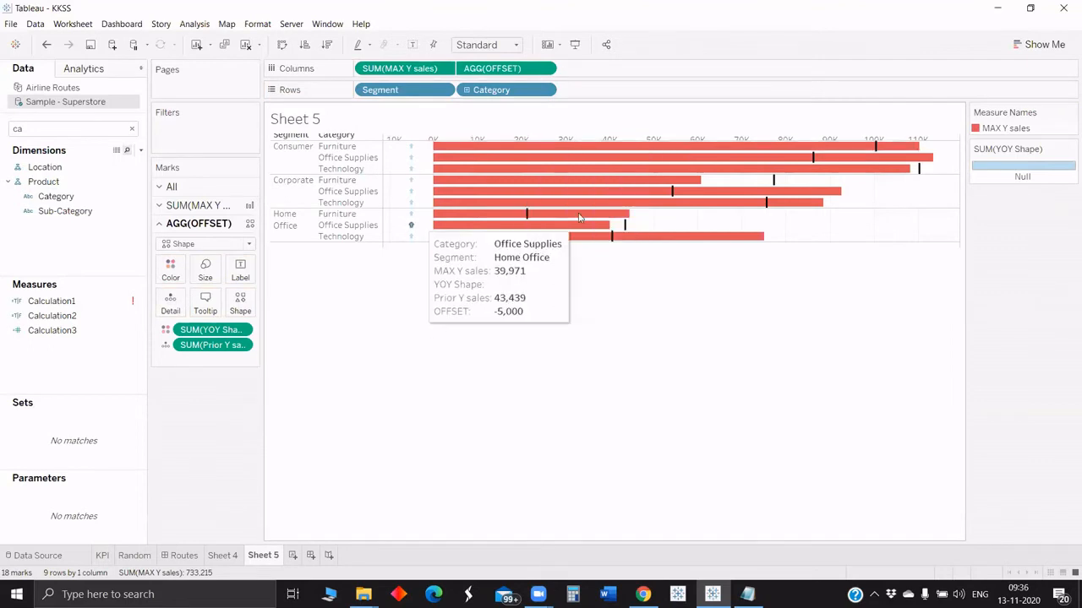
# Switch YOY Shape from color to shape encoding on the OFFSET marks and check its shape assignment options.
pyautogui.click(240, 303)
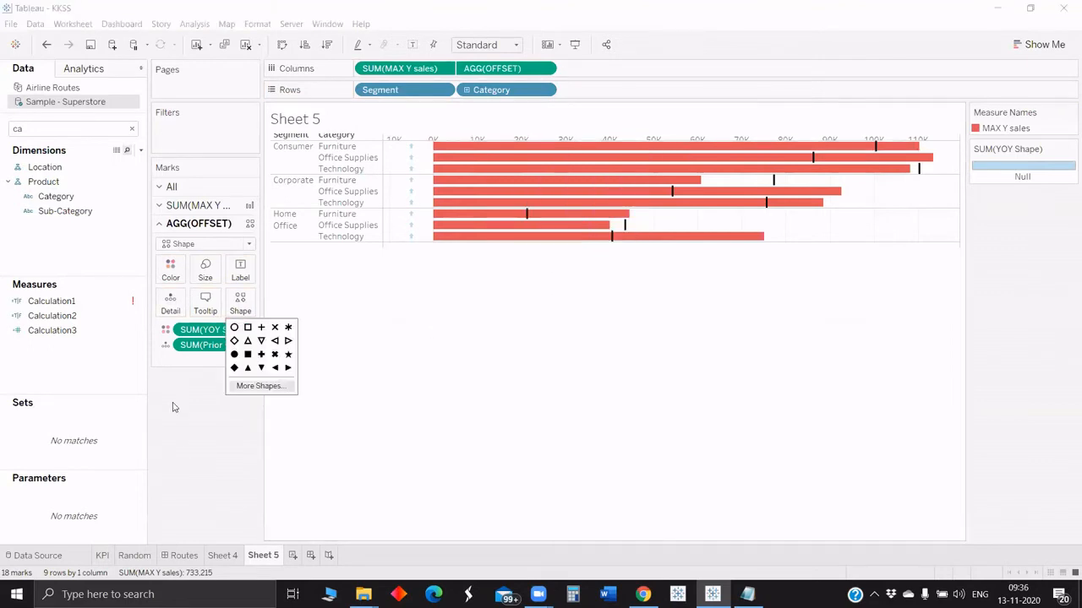
pyautogui.click(259, 385)
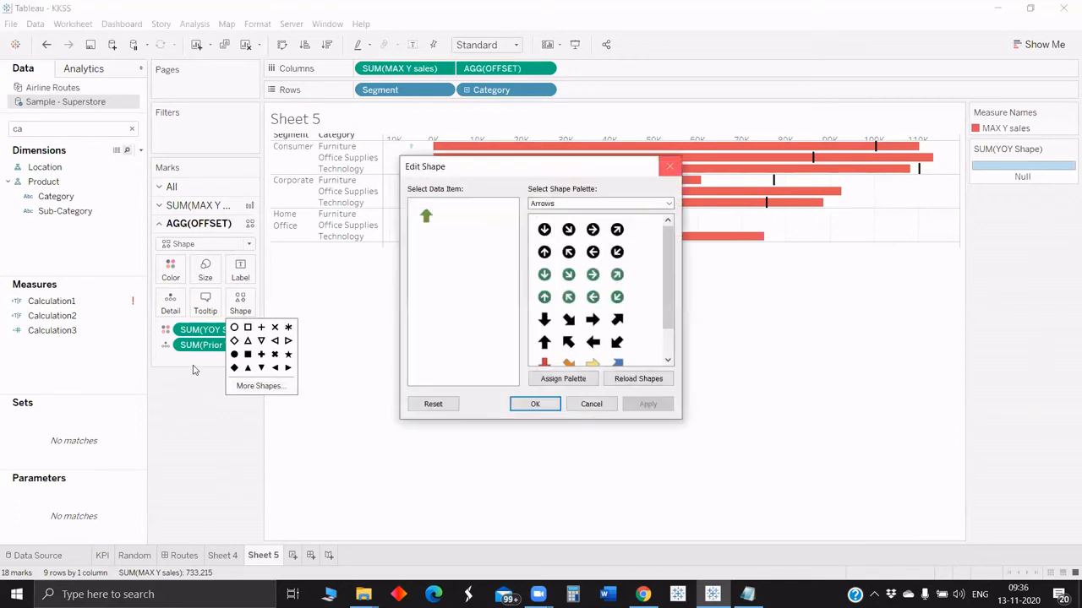
pyautogui.click(669, 166)
pyautogui.click(166, 330)
pyautogui.click(191, 374)
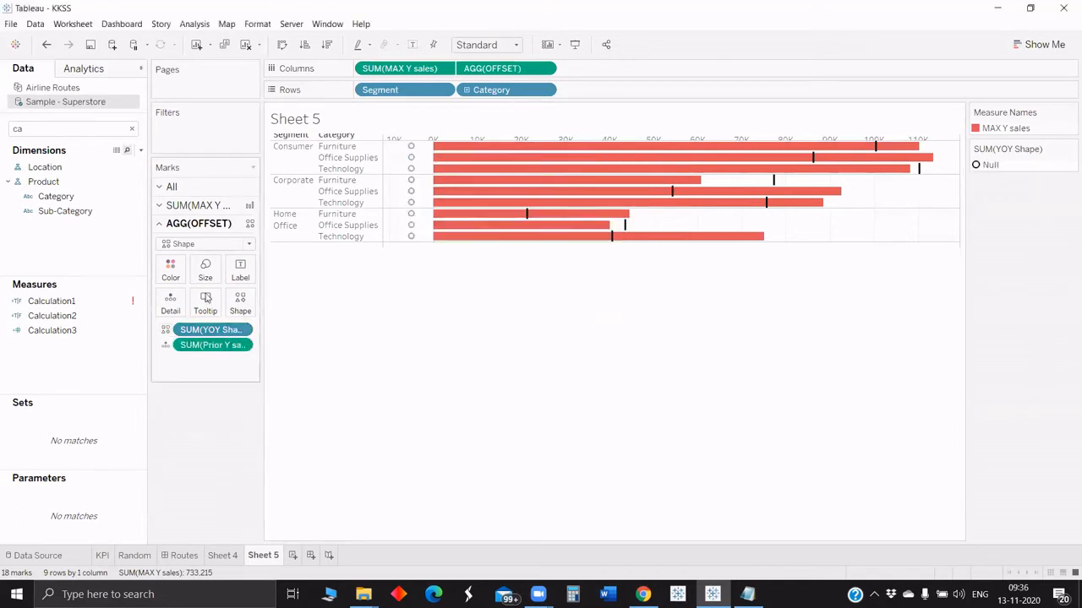
pyautogui.click(205, 271)
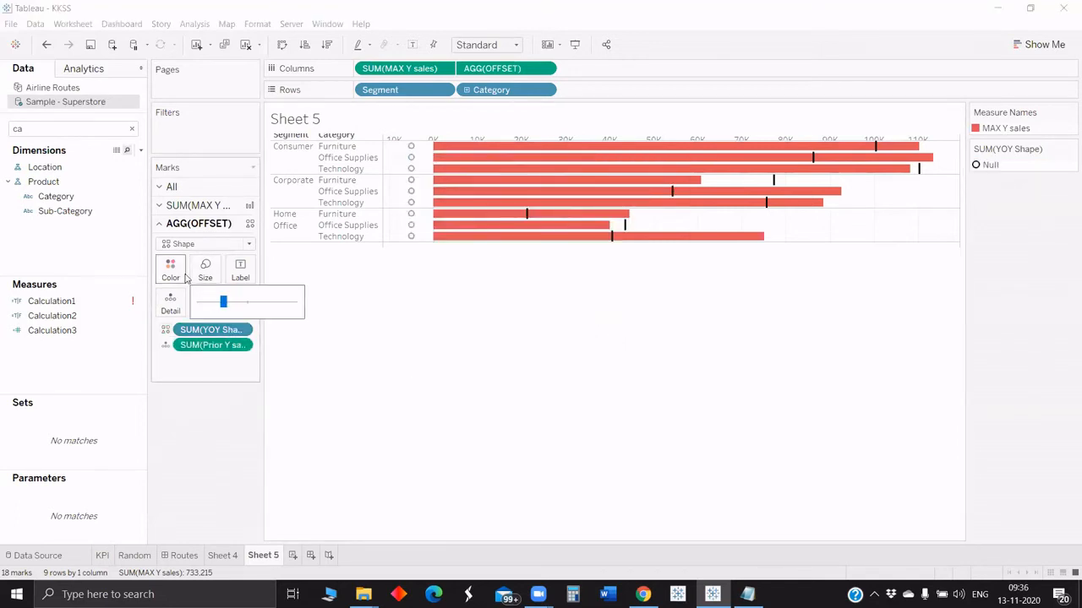
pyautogui.click(240, 302)
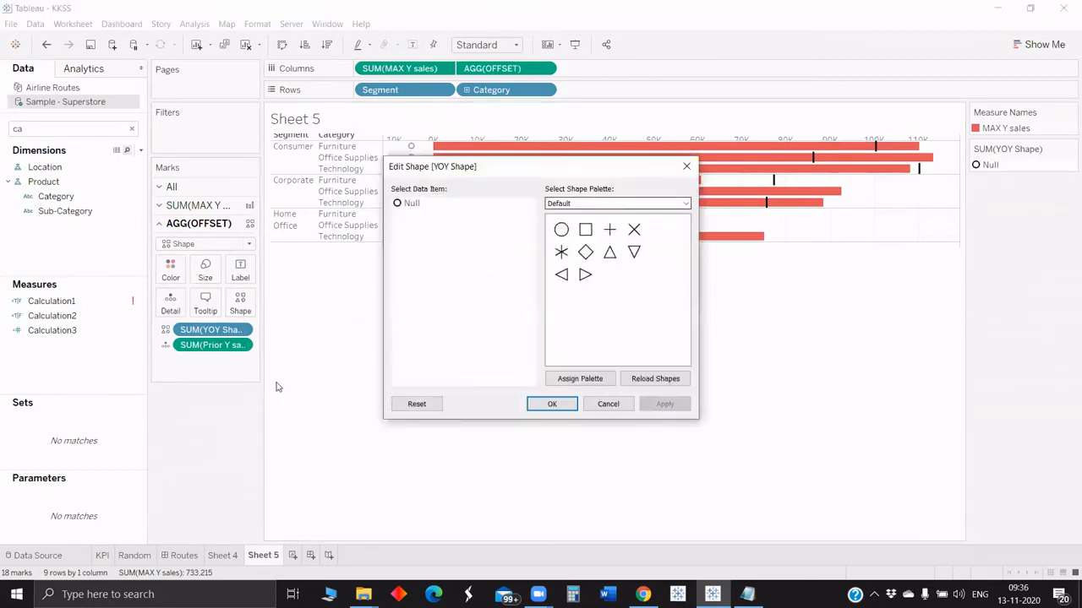
pyautogui.click(790, 214)
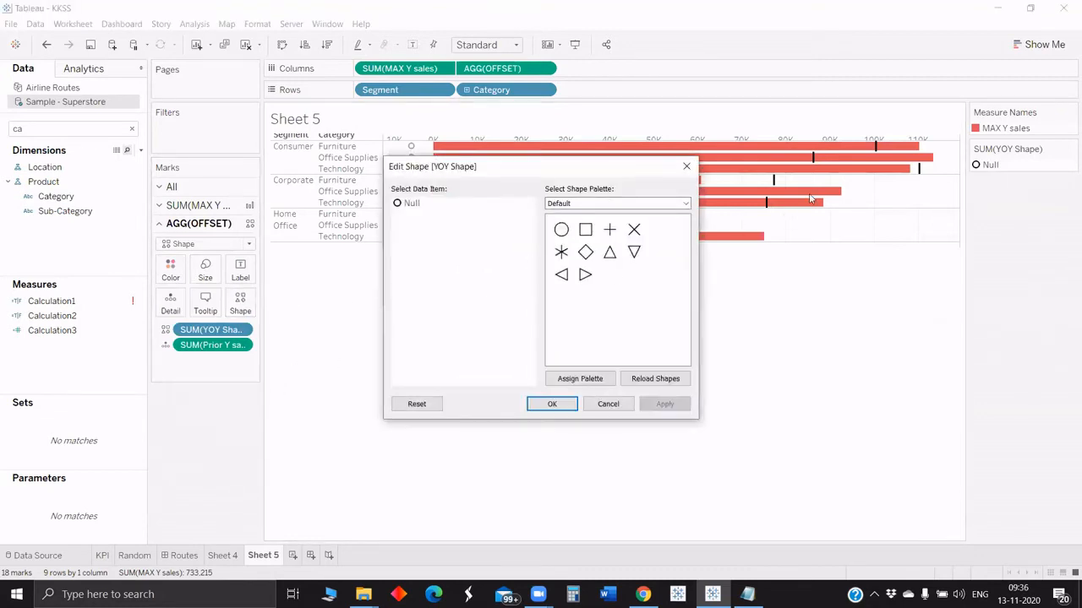
pyautogui.press('Escape')
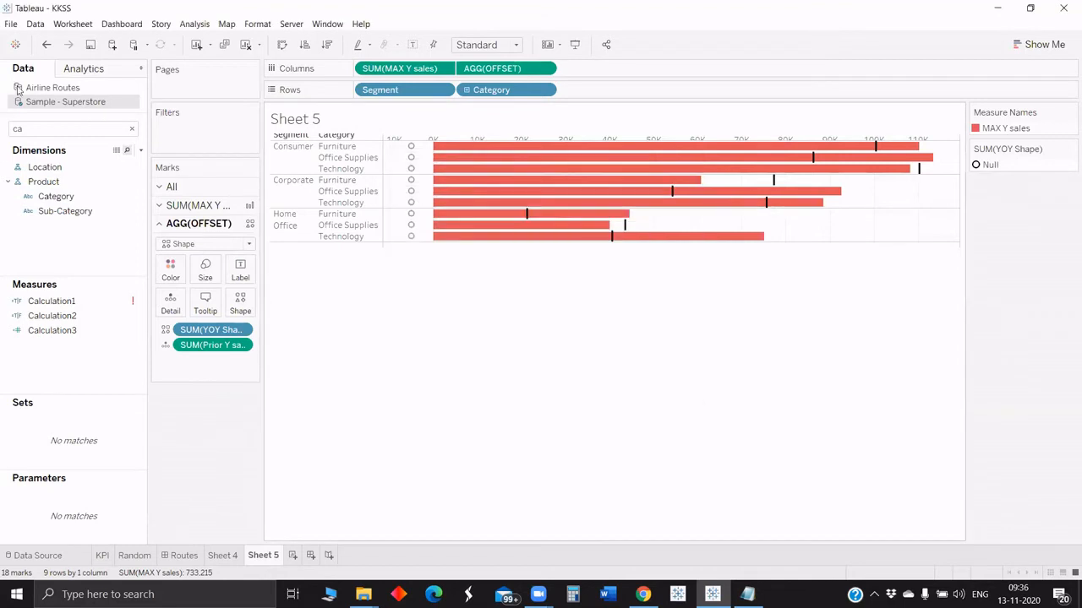
# Search the fields for "yo" and replace YOY Shape with the YOY field as the shape encoding of the OFFSET marks.
pyautogui.click(44, 126)
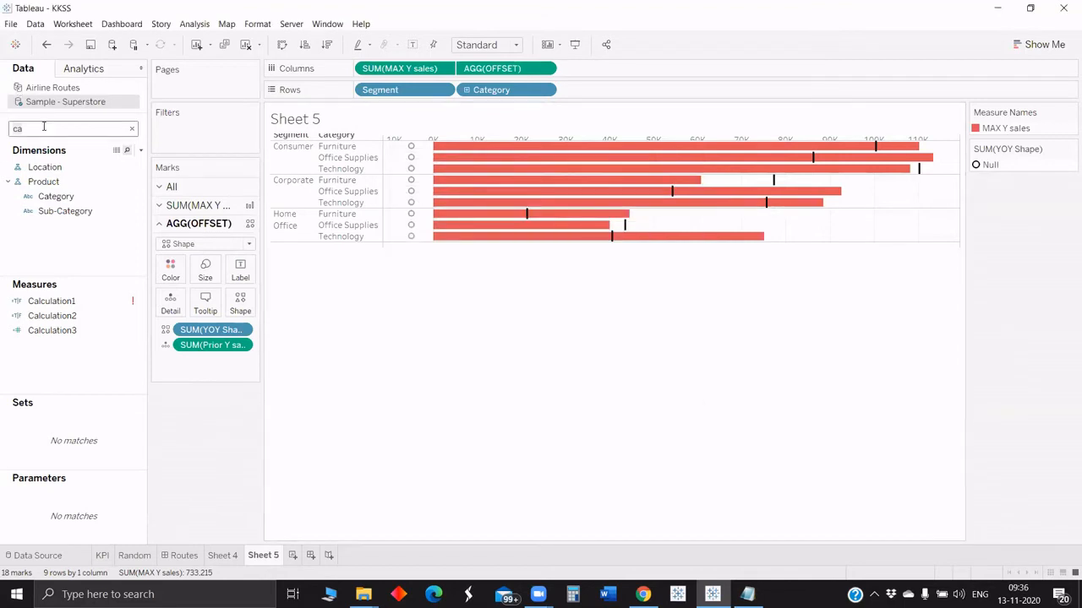
pyautogui.press('BackSpace')
pyautogui.press('BackSpace')
pyautogui.write('yo')
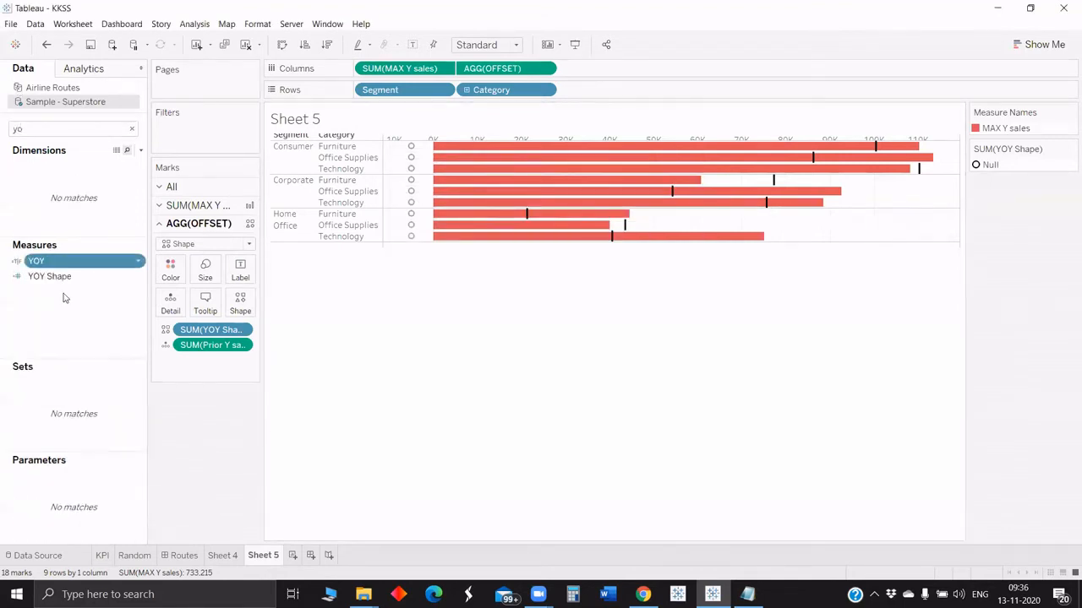
pyautogui.rightClick(67, 263)
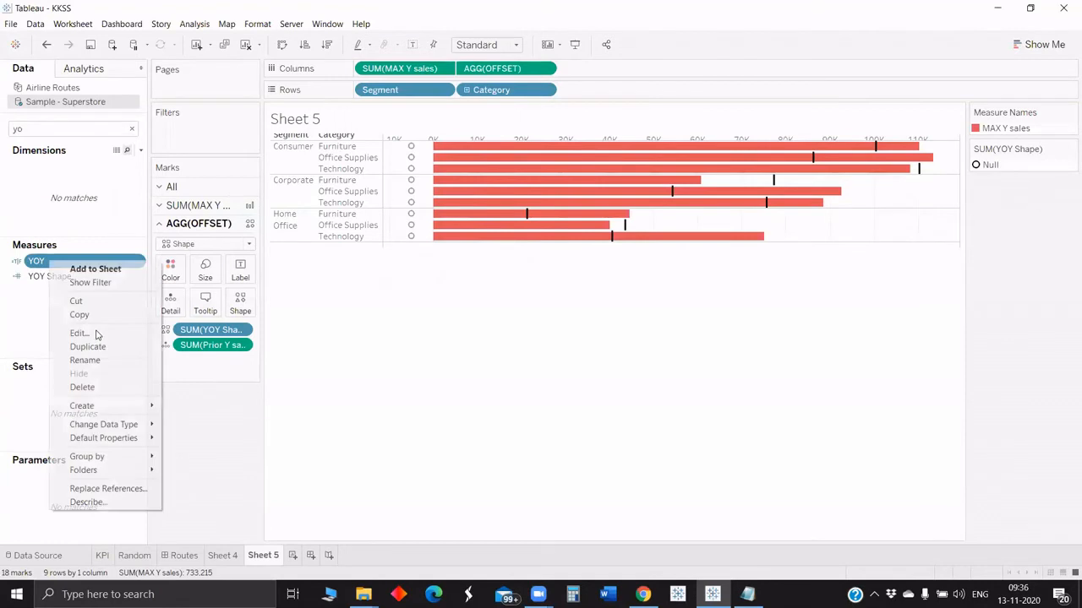
pyautogui.click(96, 335)
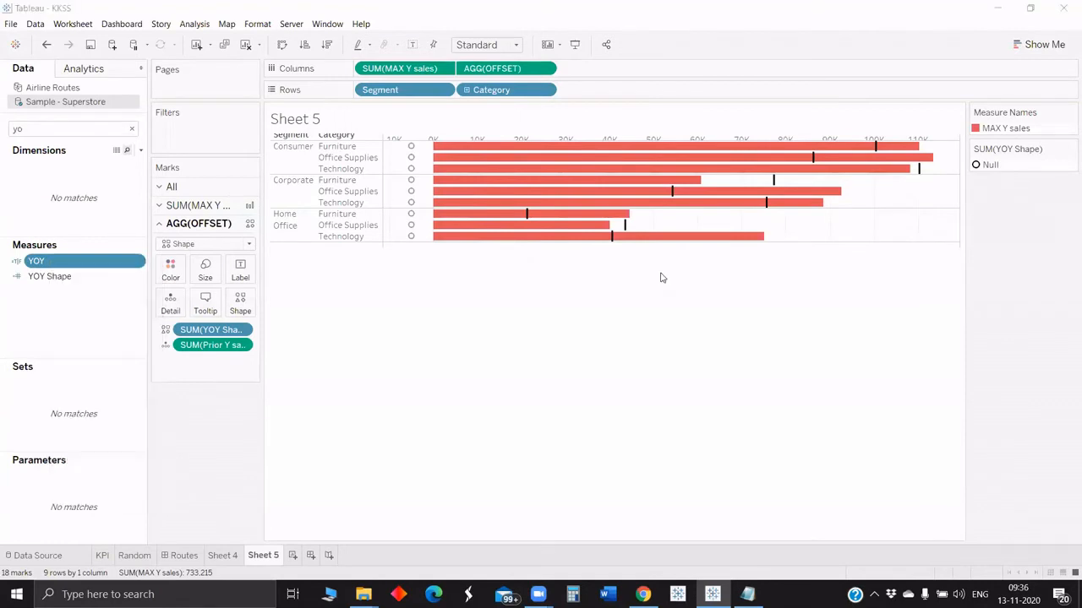
pyautogui.press('Escape')
pyautogui.rightClick(65, 281)
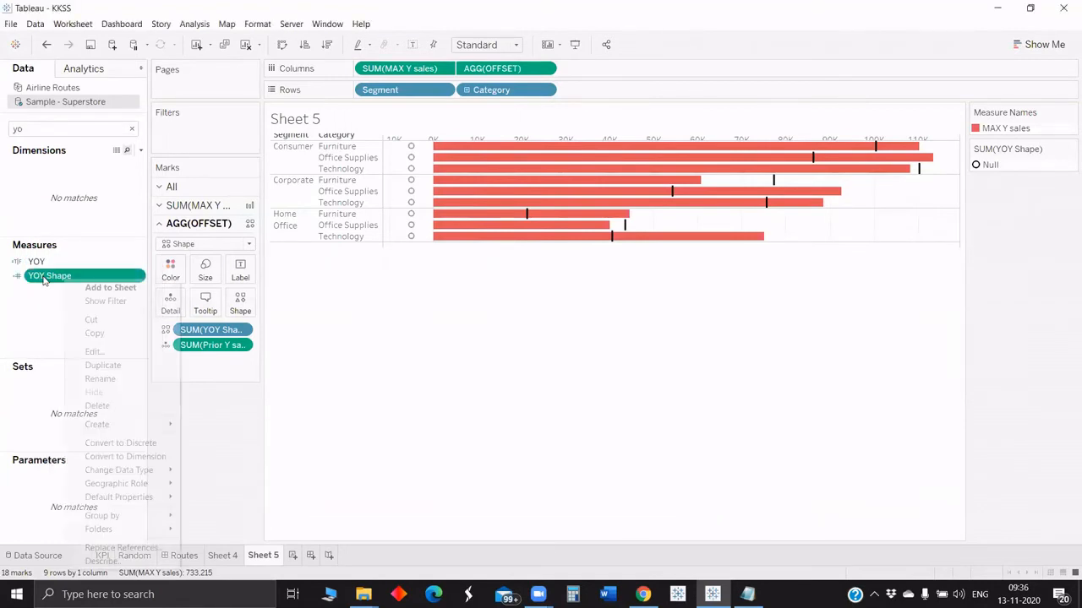
pyautogui.click(67, 277)
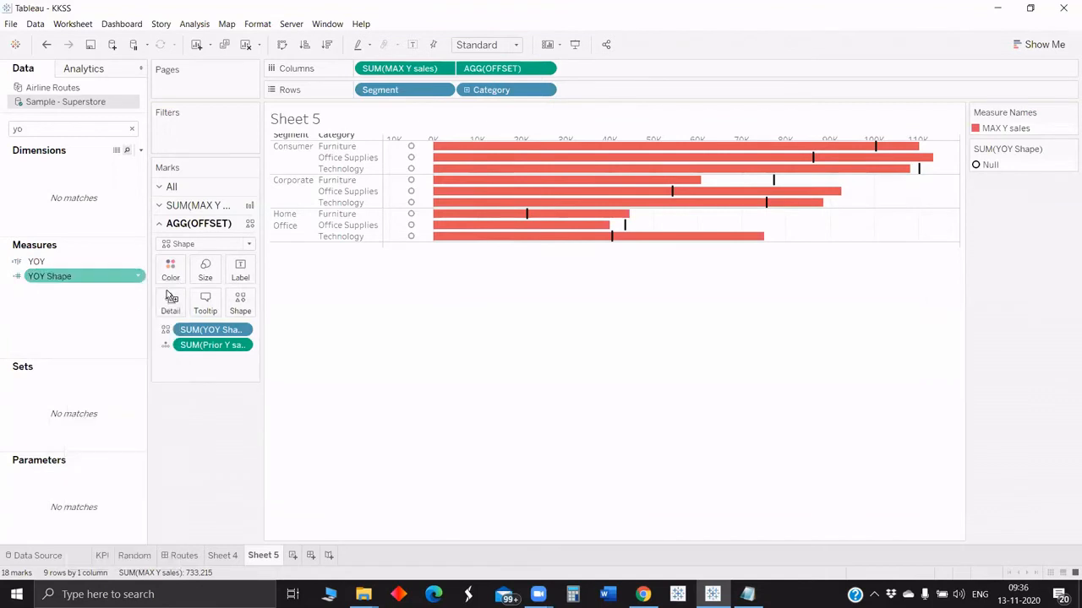
pyautogui.moveTo(37, 262); pyautogui.dragTo(245, 296)
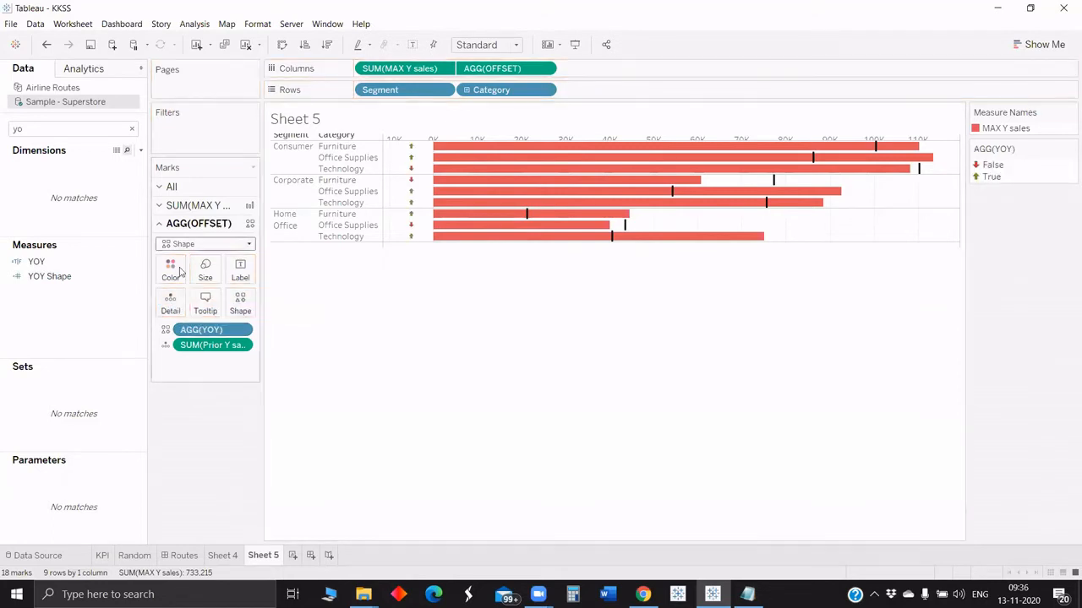
# Check the arrow shapes assigned to the True and False values of YOY.
pyautogui.click(240, 302)
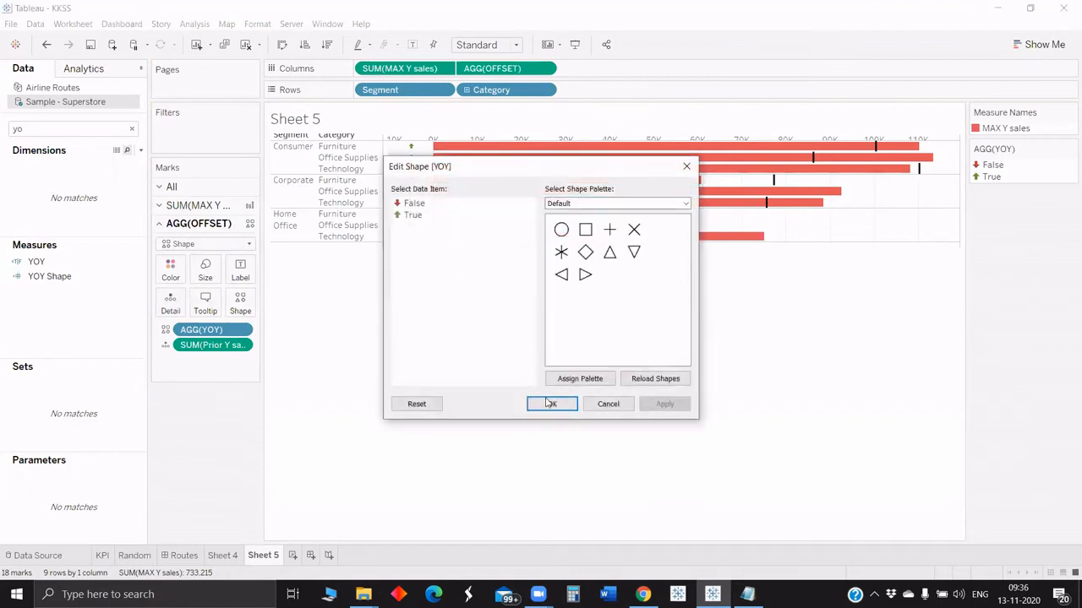
pyautogui.press('Escape')
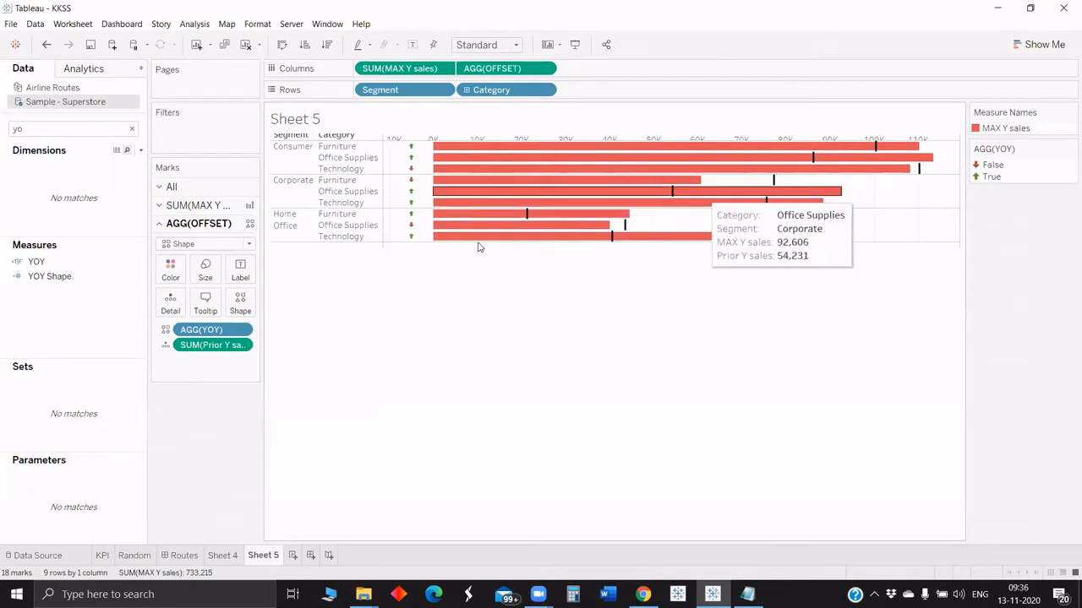
# Hide the header of the chart's horizontal value axis and fit the chart to Entire View.
pyautogui.rightClick(464, 131)
pyautogui.click(433, 138)
pyautogui.rightClick(430, 139)
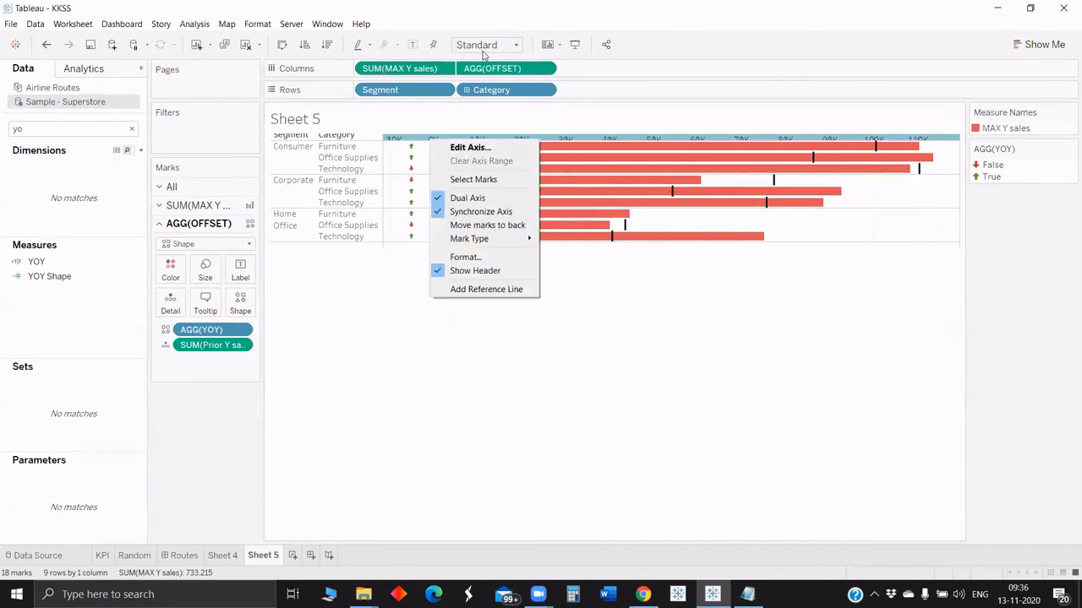
pyautogui.click(475, 270)
pyautogui.click(489, 46)
pyautogui.click(485, 99)
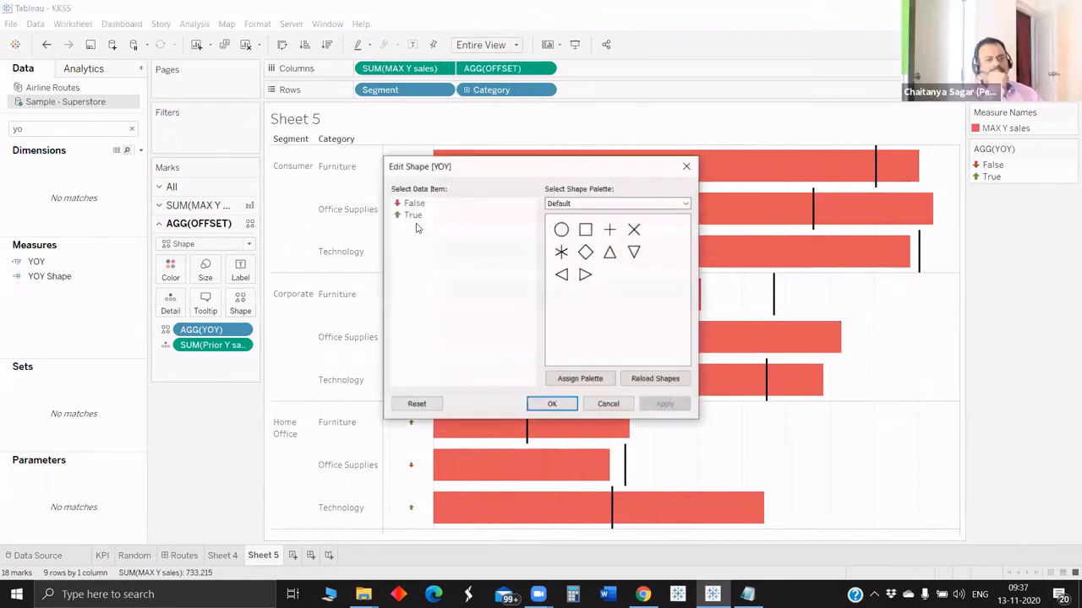
# Review the YOY shape assignments without changing them and enlarge the arrow shapes of the OFFSET marks.
pyautogui.click(484, 216)
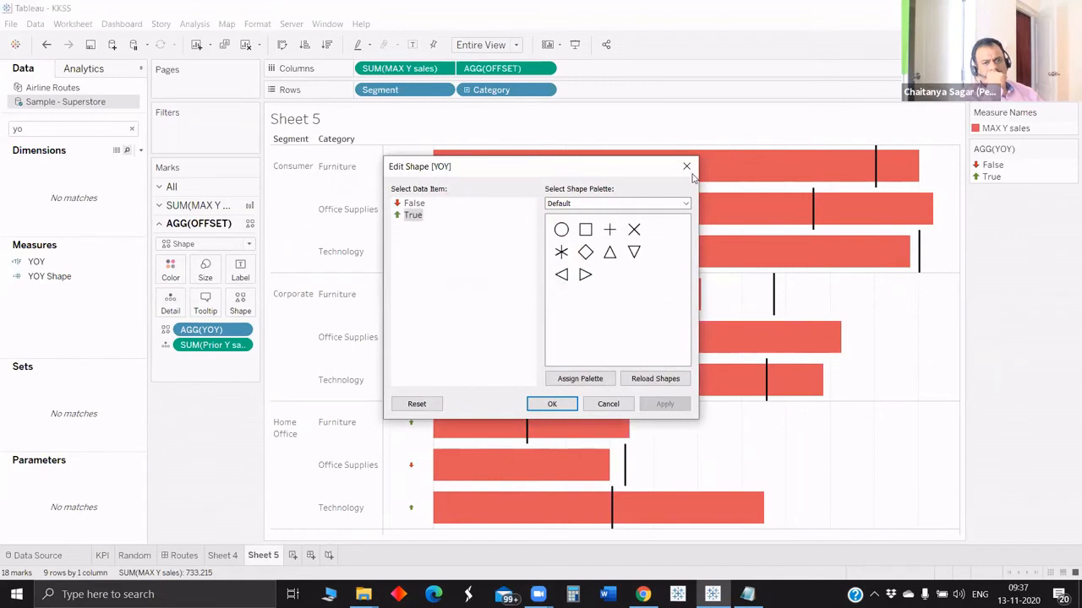
pyautogui.click(205, 271)
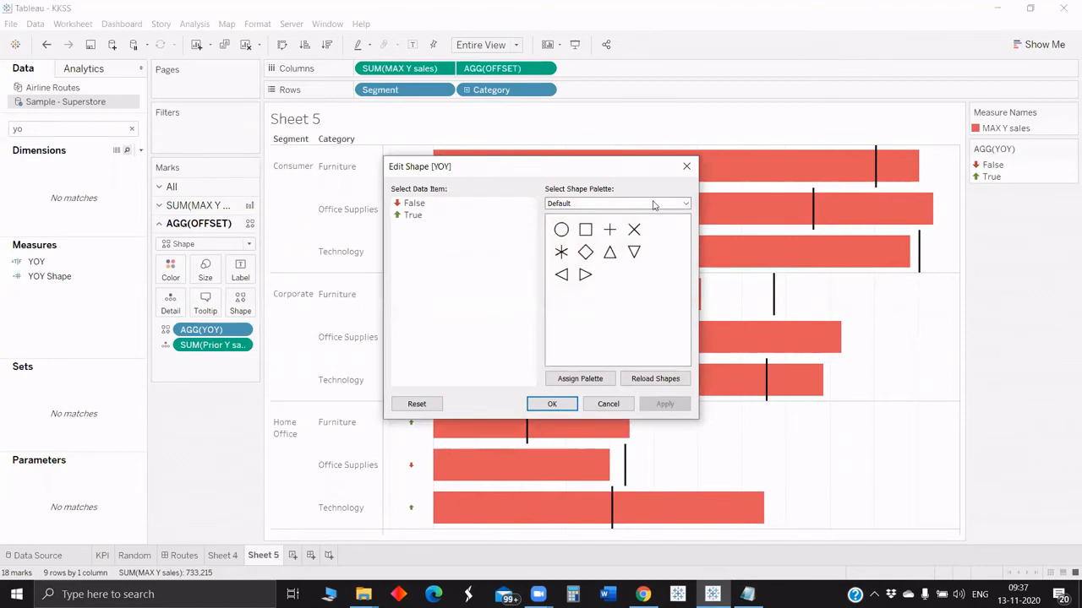
pyautogui.click(693, 163)
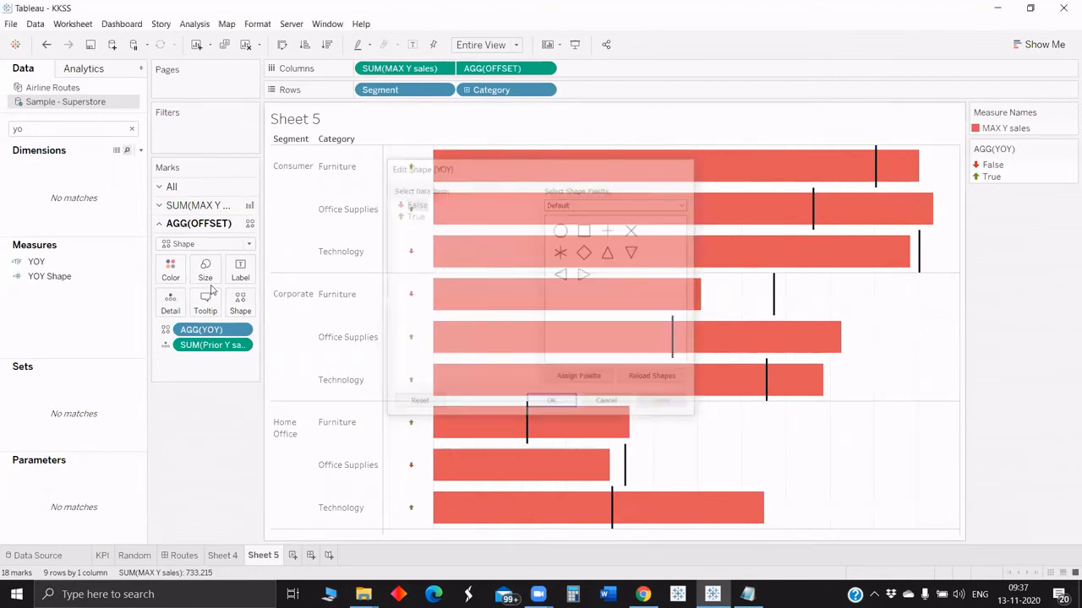
pyautogui.click(206, 272)
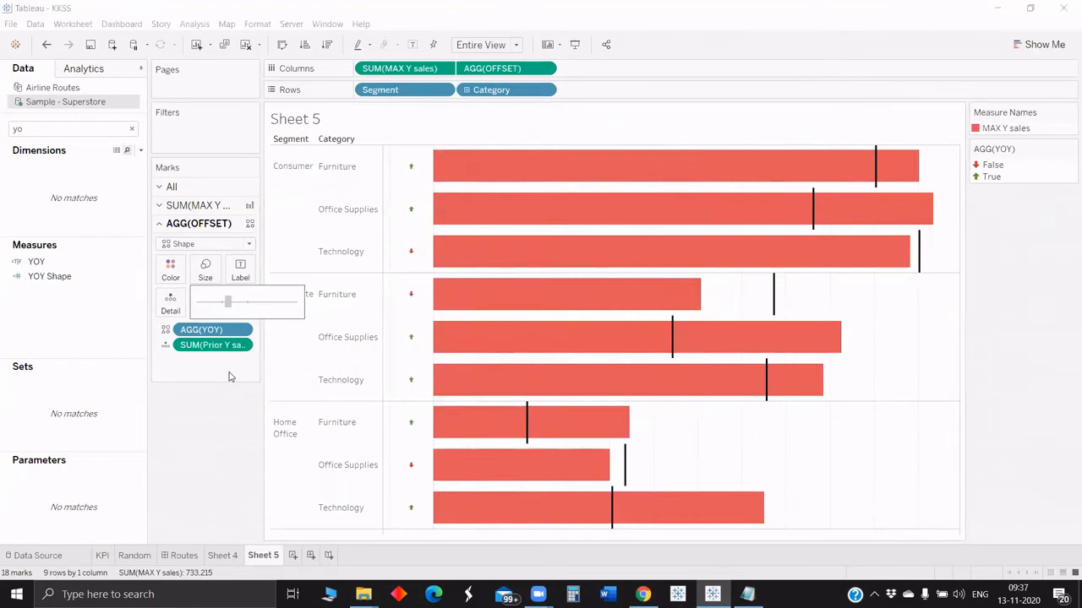
pyautogui.moveTo(227, 302); pyautogui.dragTo(259, 302)
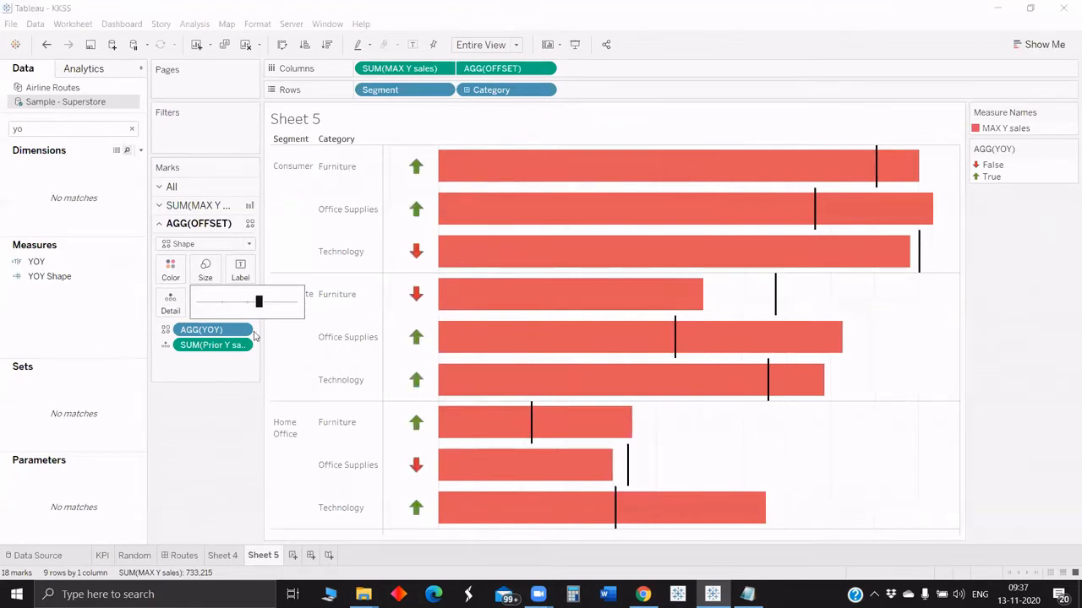
# Remove Category from Rows, search the fields for "ca" and add Category back after Segment.
pyautogui.moveTo(478, 89); pyautogui.dragTo(1031, 331)
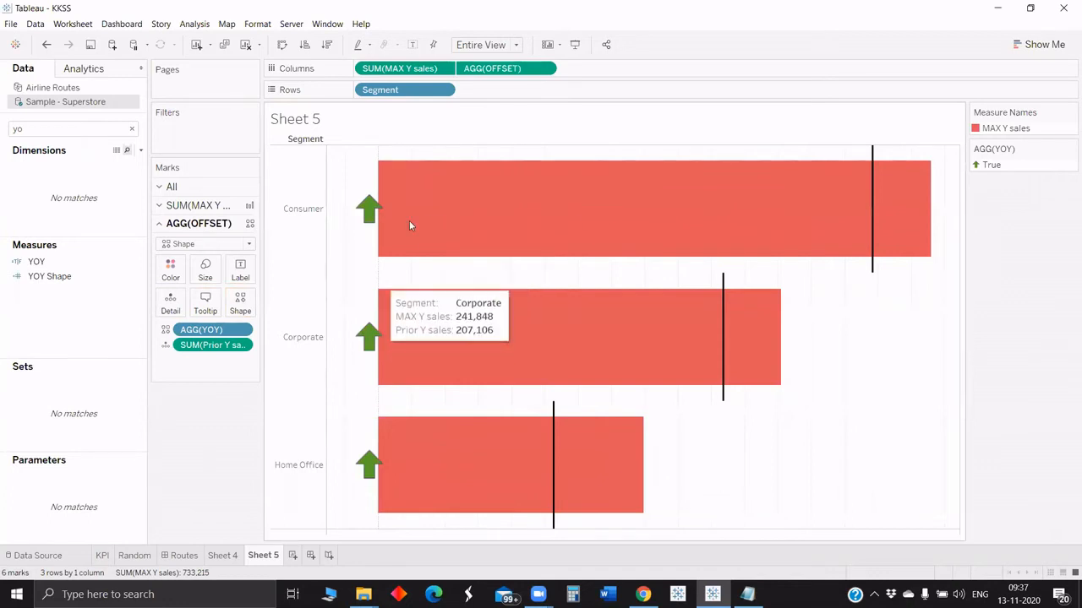
pyautogui.click(51, 134)
pyautogui.press('BackSpace')
pyautogui.press('BackSpace')
pyautogui.write('ca')
pyautogui.moveTo(56, 196); pyautogui.dragTo(511, 244)
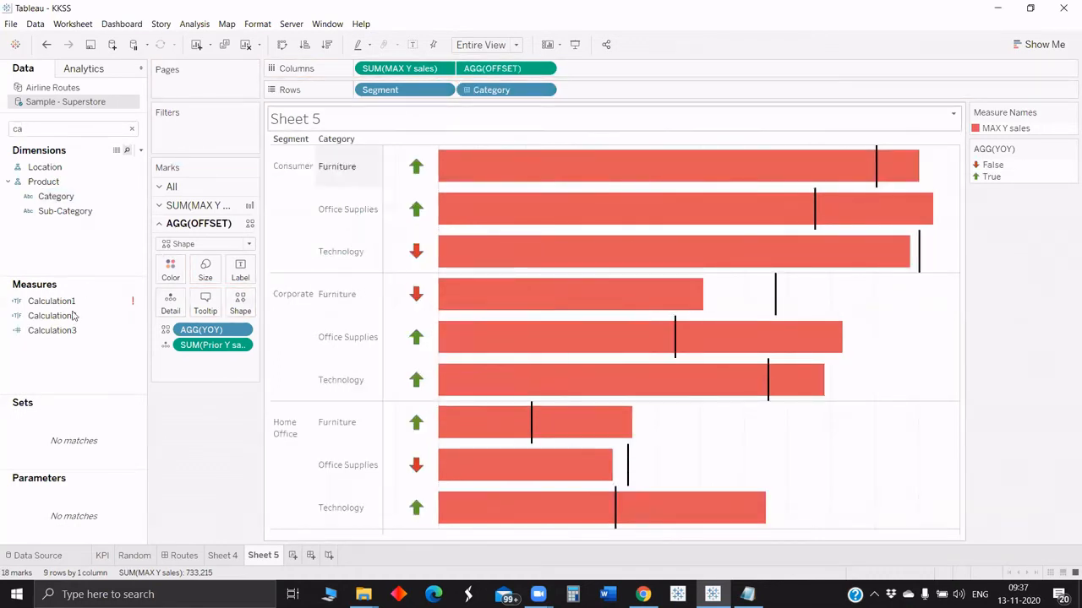
pyautogui.click(82, 211)
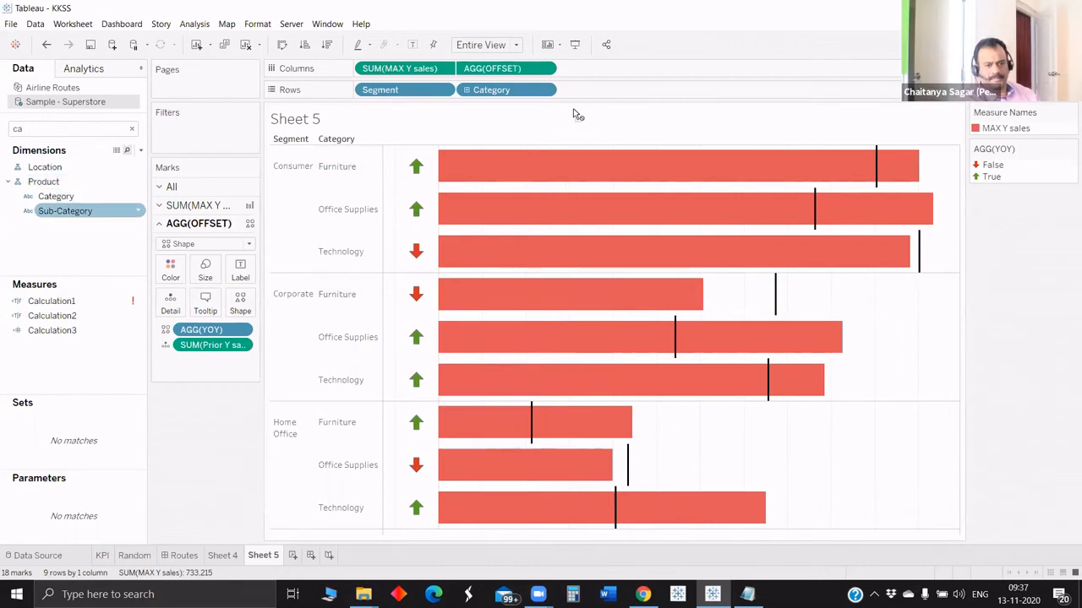
pyautogui.moveTo(572, 108); pyautogui.dragTo(623, 89)
pyautogui.moveTo(214, 438); pyautogui.dragTo(214, 436)
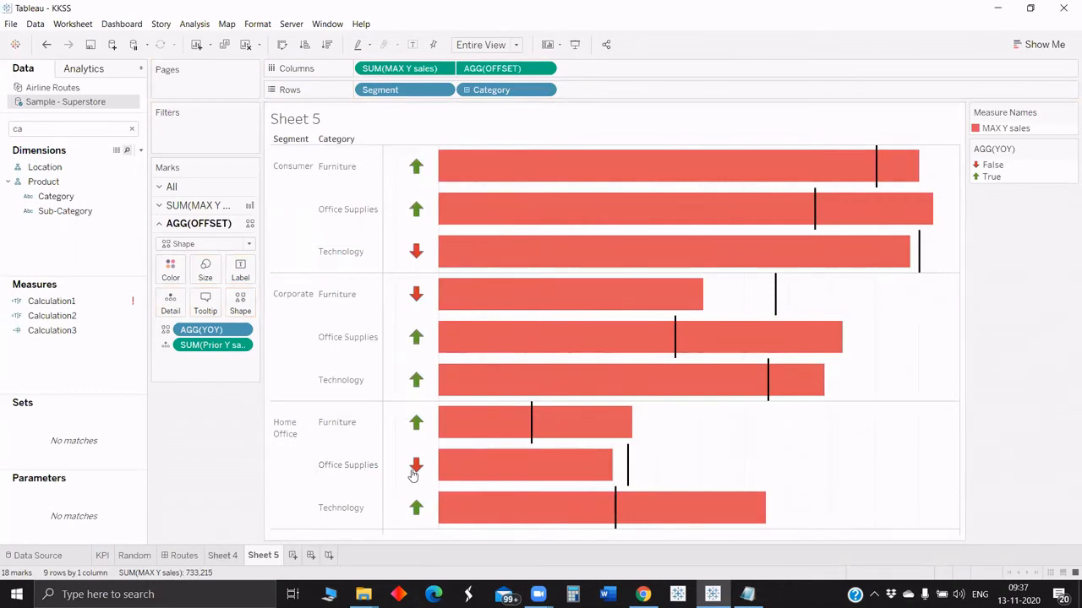
# Compare latest-year and prior-year sales in the bar tooltips and view the mark types available for the OFFSET marks.
pyautogui.moveTo(412, 475)
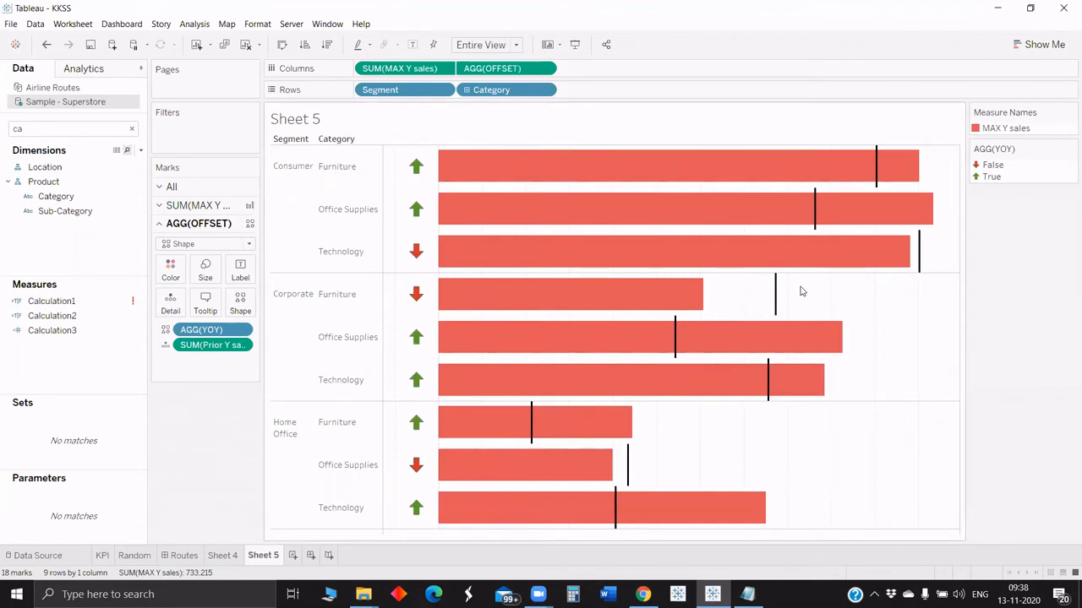
pyautogui.moveTo(765, 271)
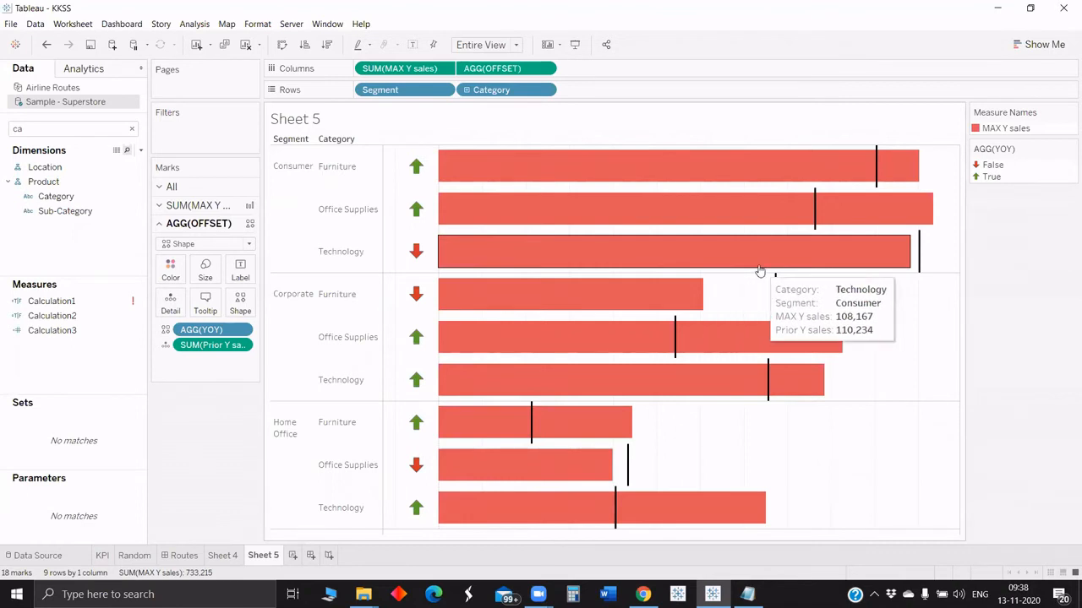
pyautogui.moveTo(714, 325)
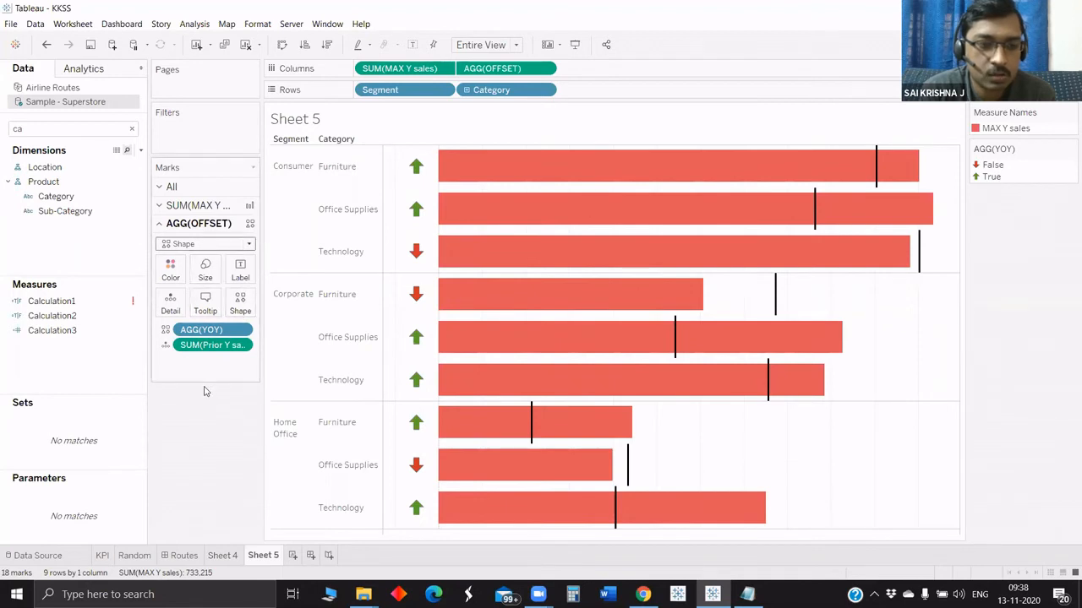
pyautogui.click(191, 244)
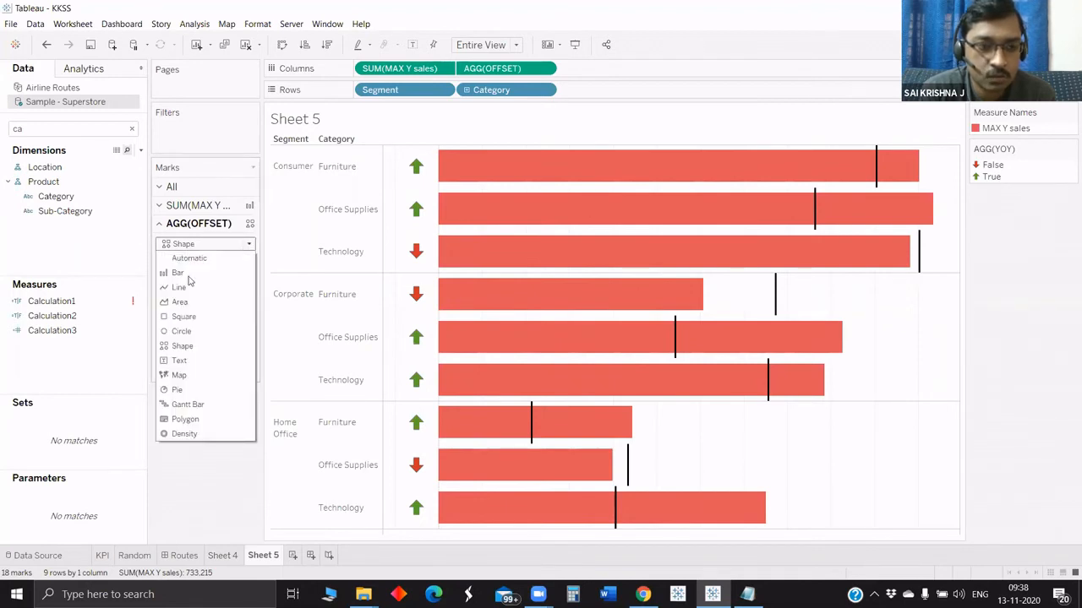
pyautogui.click(201, 511)
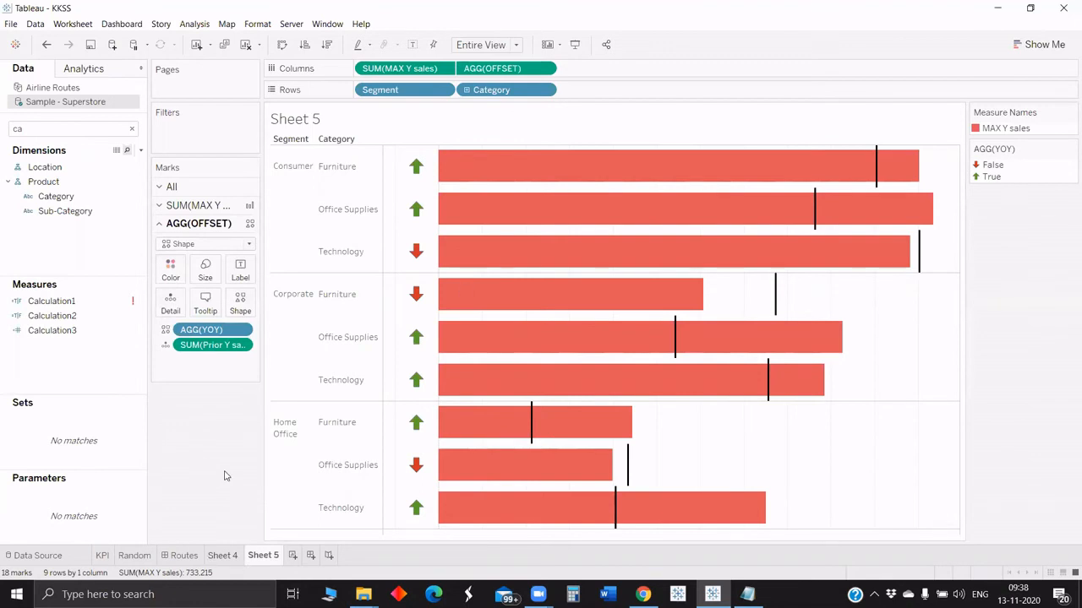
# Examine the flight routes by origin airport on the routes map and the origin coordinates in the Airline Routes data.
pyautogui.click(222, 555)
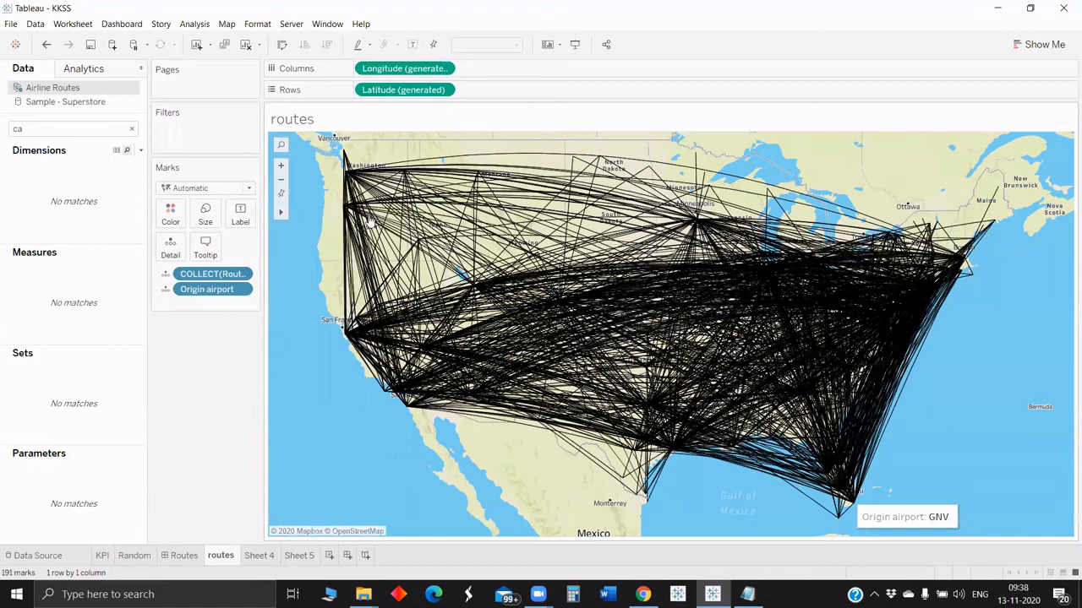
pyautogui.click(440, 209)
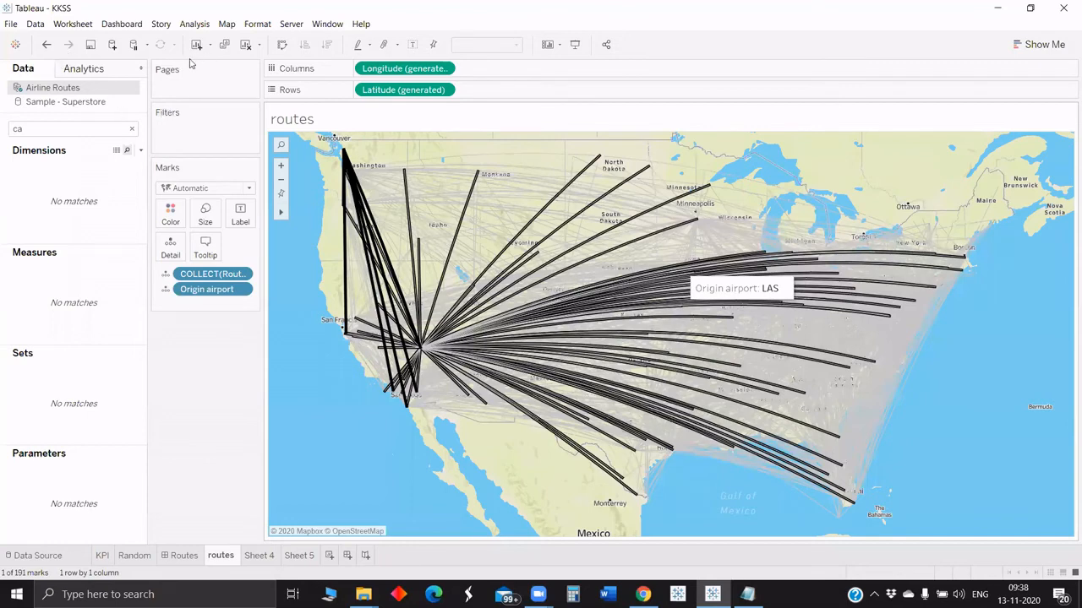
pyautogui.press('Escape')
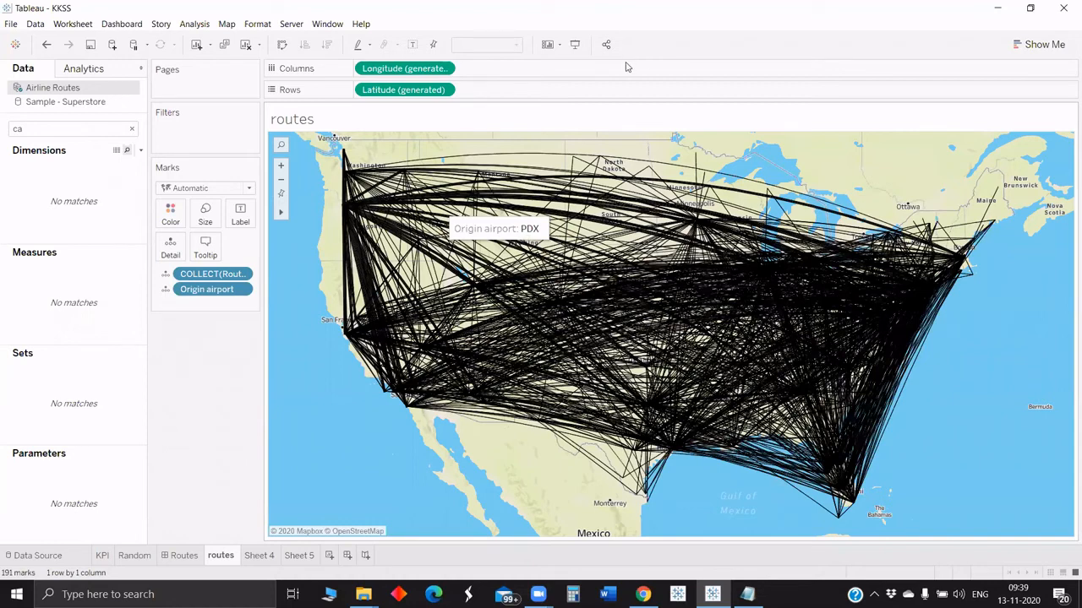
pyautogui.hotkey('alt', 'Tab')
pyautogui.click(566, 67)
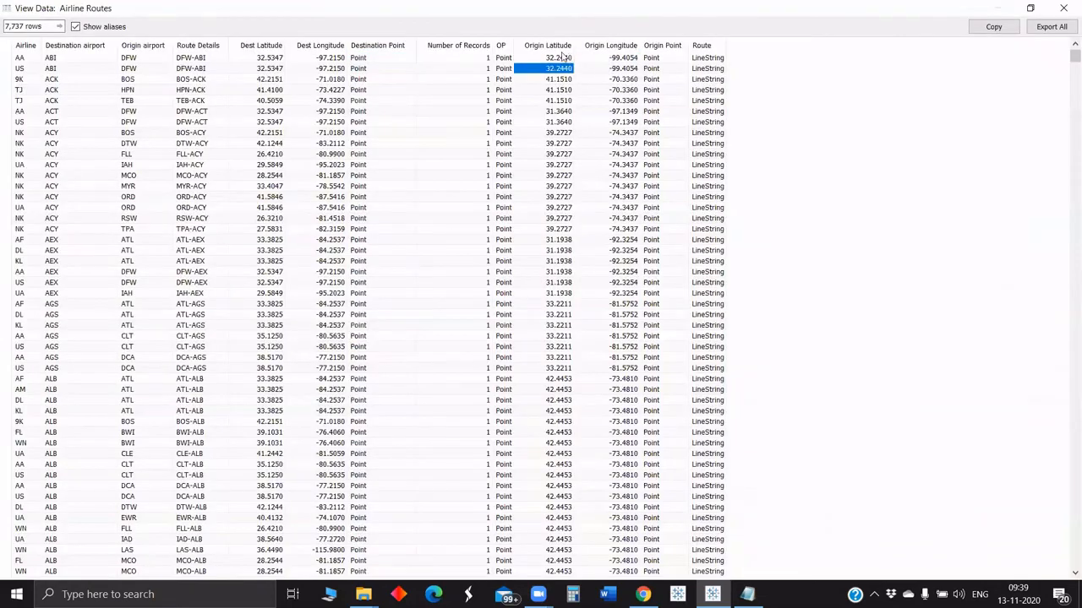
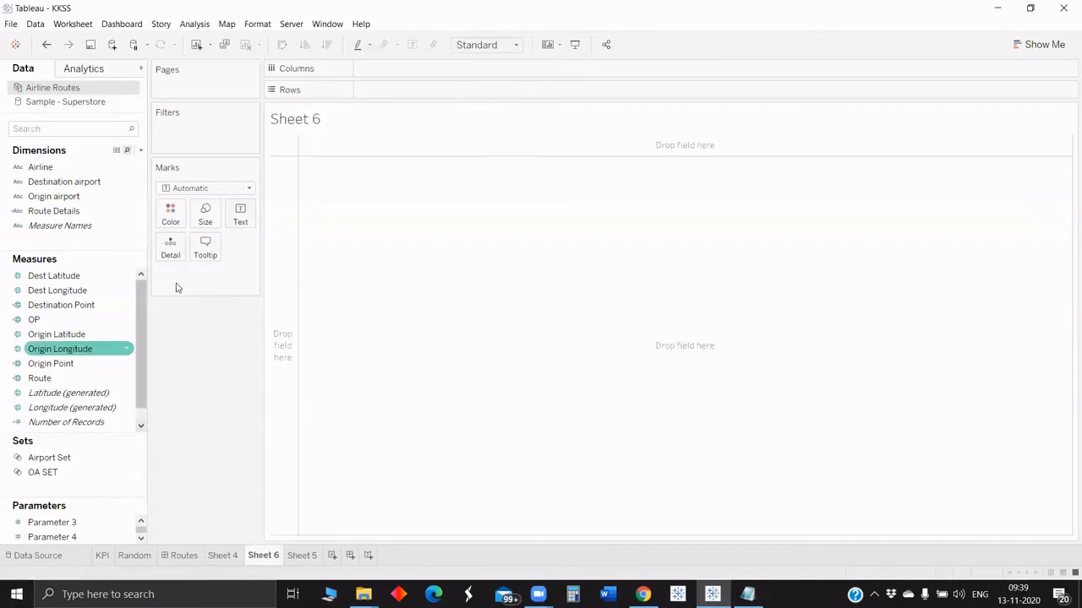
# Examine the origin and destination latitude and longitude measures of the Airline Routes data source on Sheet 6.
pyautogui.press('Up')
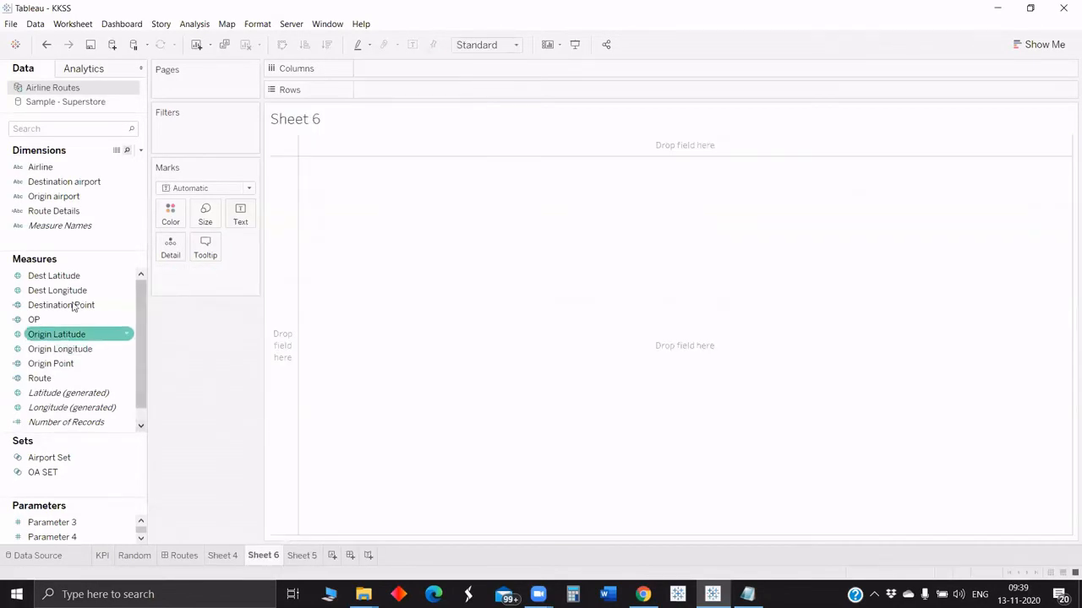
pyautogui.press('Up')
pyautogui.press('Up')
pyautogui.press('Up')
pyautogui.press('Up')
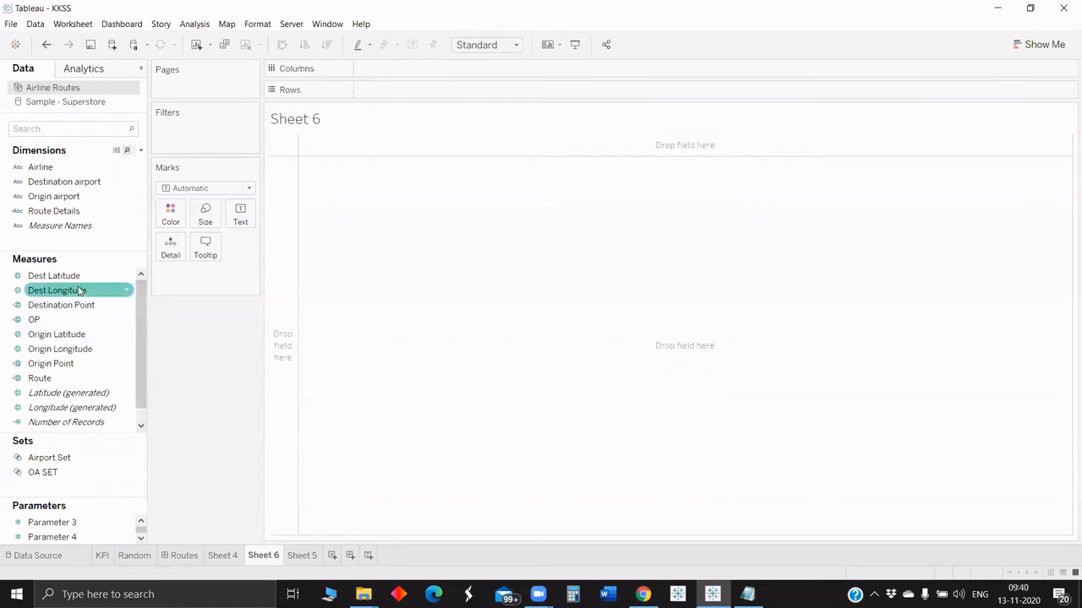
pyautogui.press('Down')
pyautogui.press('Up')
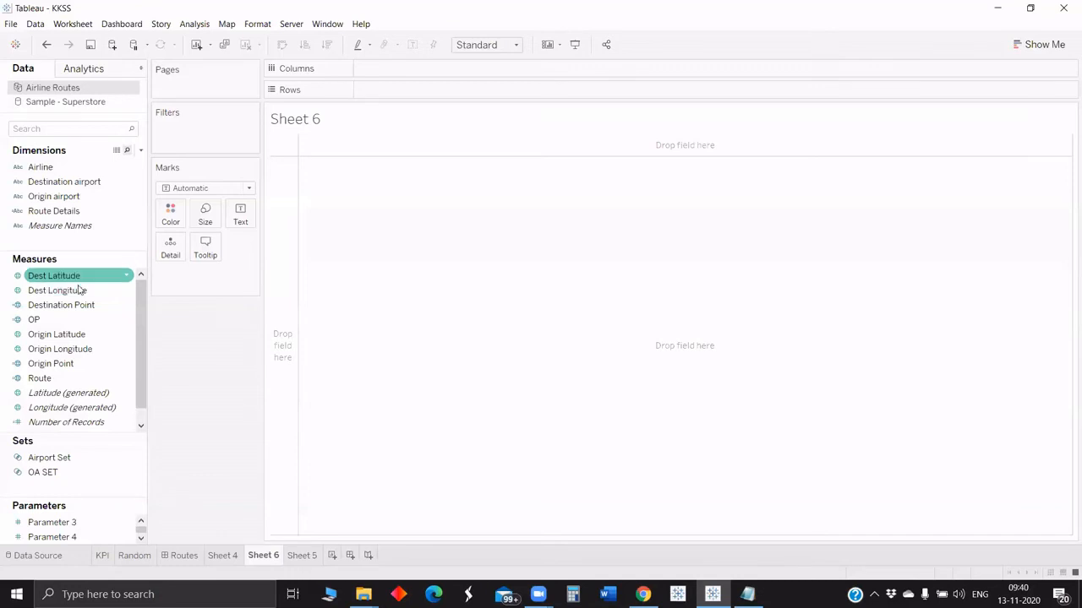
pyautogui.press('Down')
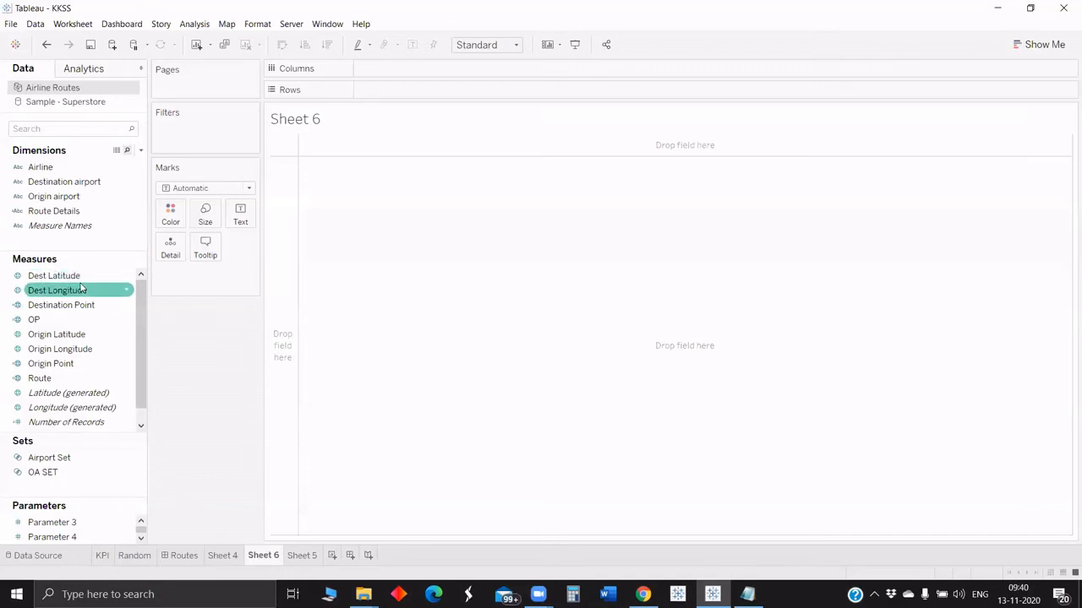
pyautogui.press('Up')
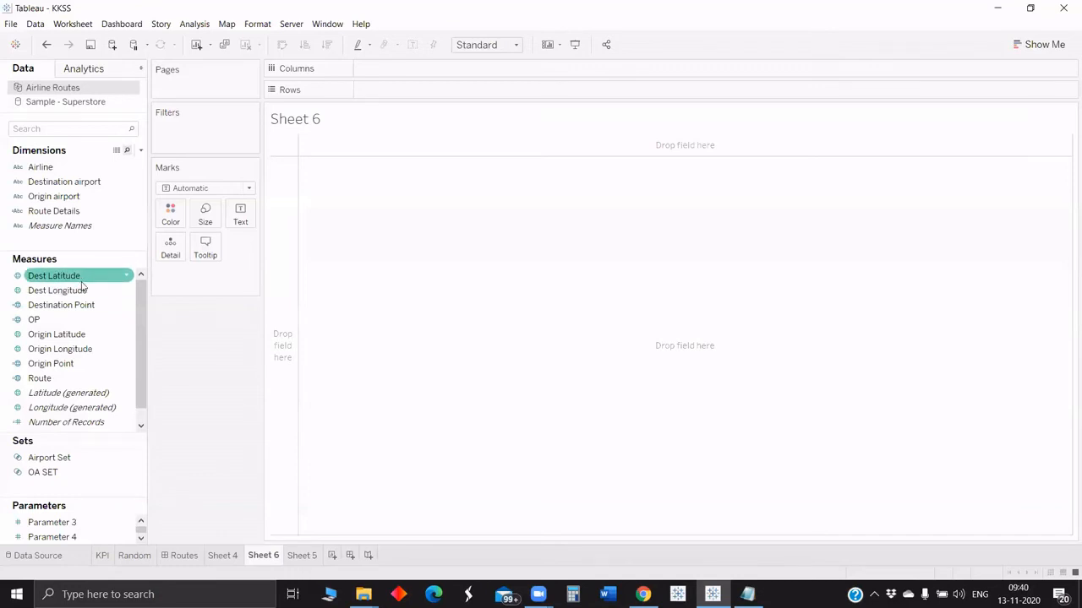
pyautogui.click(99, 246)
pyautogui.click(112, 226)
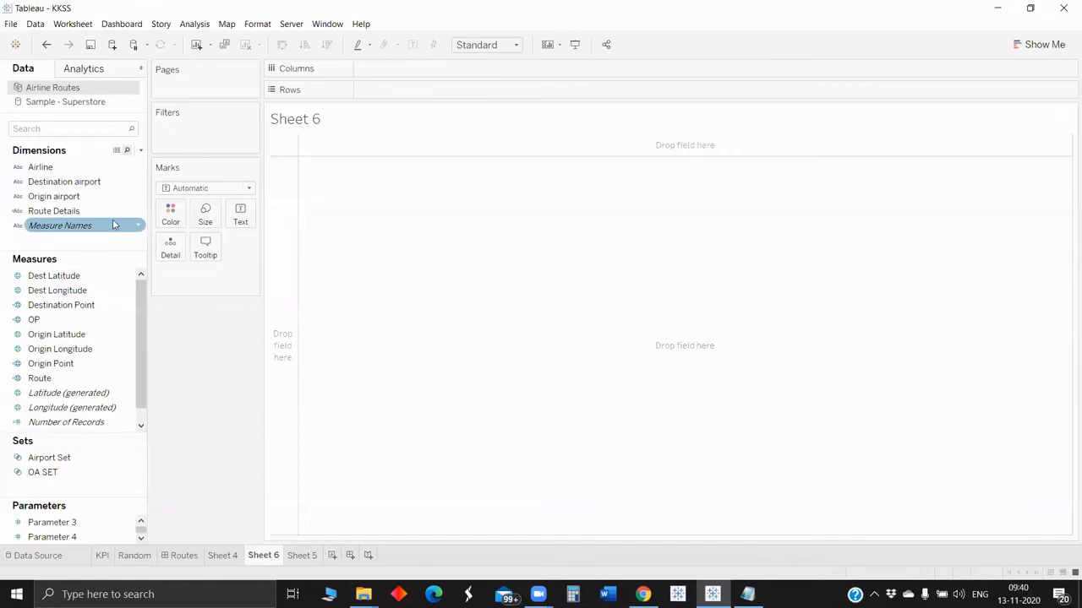
# Start a new calculated field in the Airline Routes data source and limit the function list to Spatial functions.
pyautogui.click(138, 166)
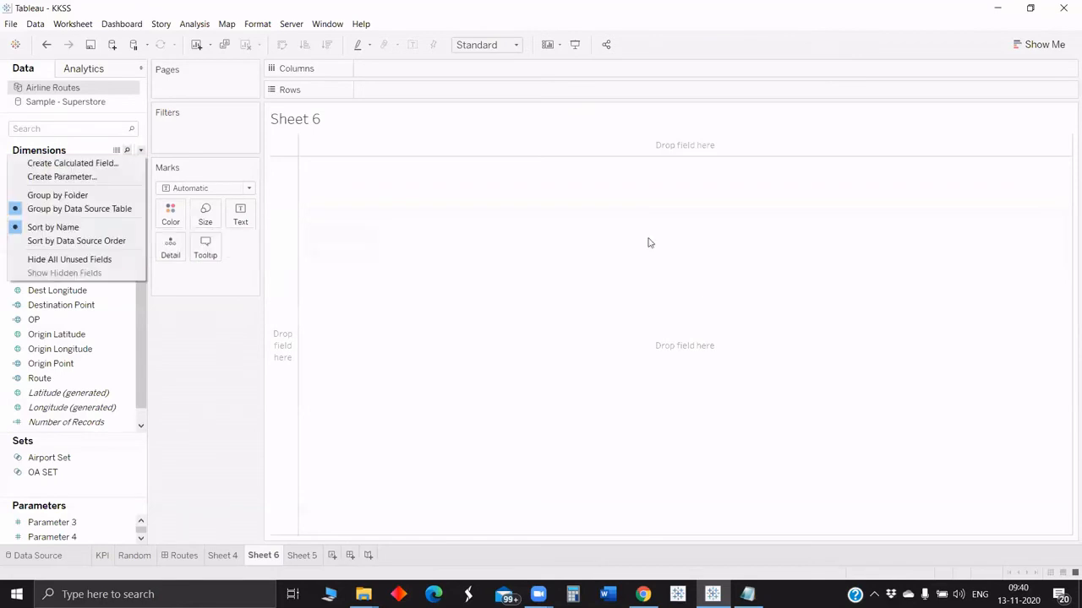
pyautogui.moveTo(523, 203); pyautogui.dragTo(502, 144)
pyautogui.click(676, 148)
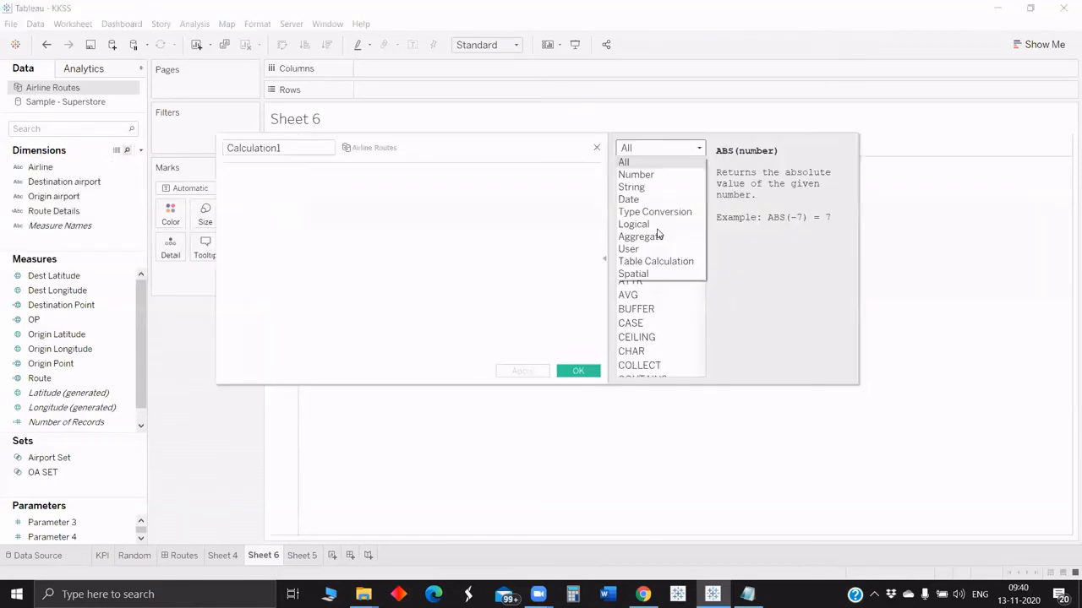
pyautogui.press('Return')
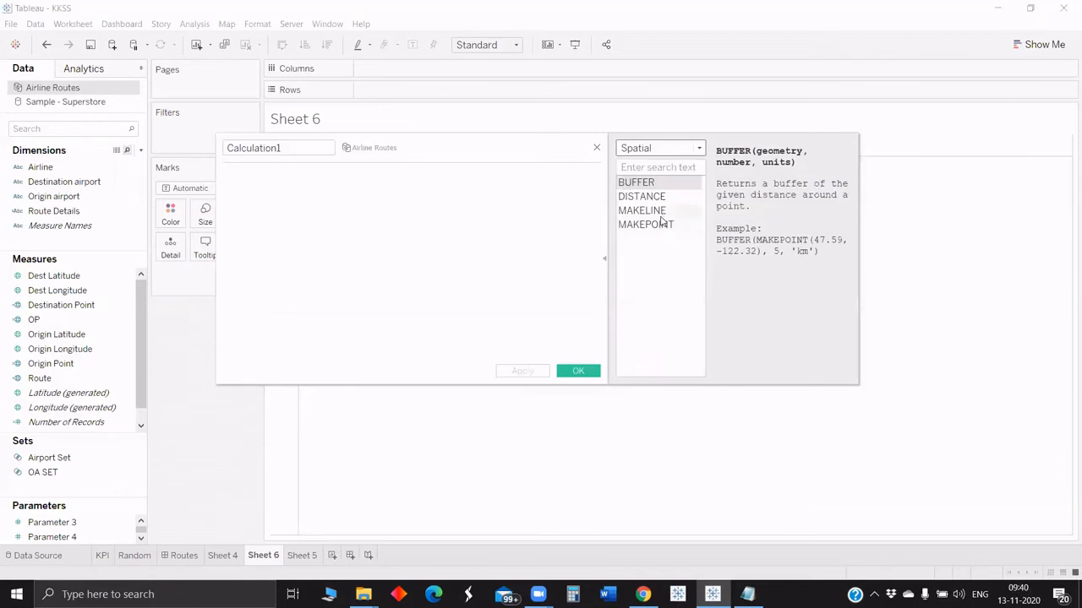
# Review the descriptions and syntax of the MAKELINE, MAKEPOINT, DISTANCE and BUFFER spatial functions.
pyautogui.click(661, 213)
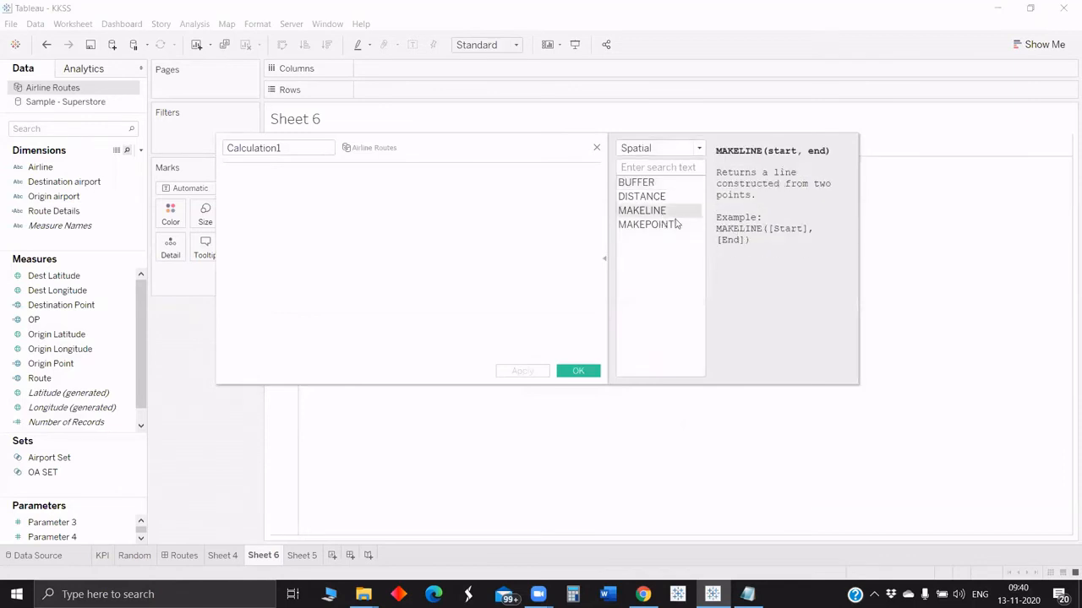
pyautogui.click(676, 224)
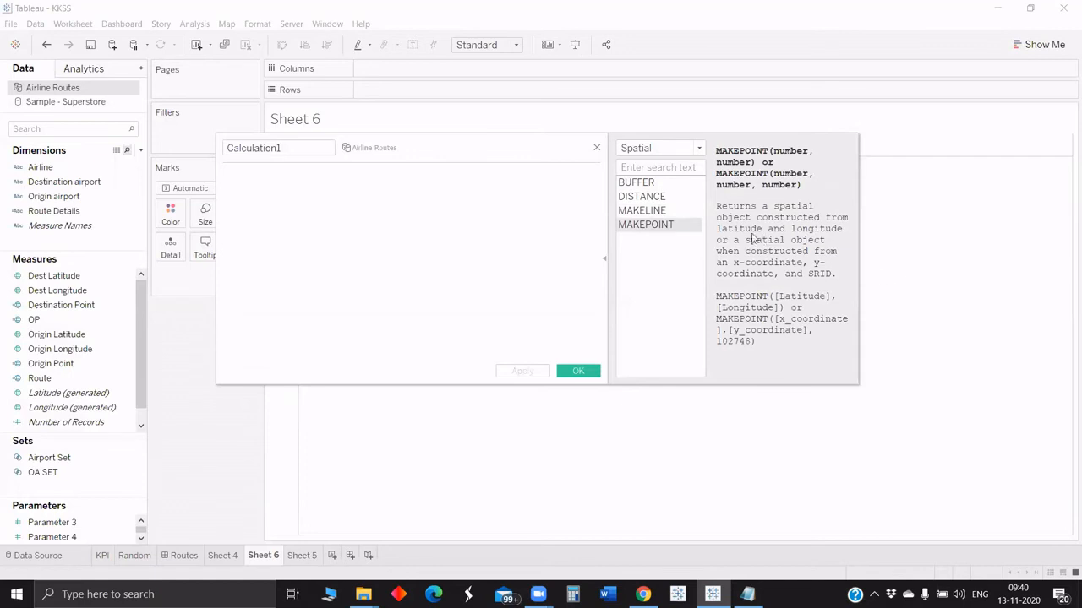
pyautogui.click(653, 146)
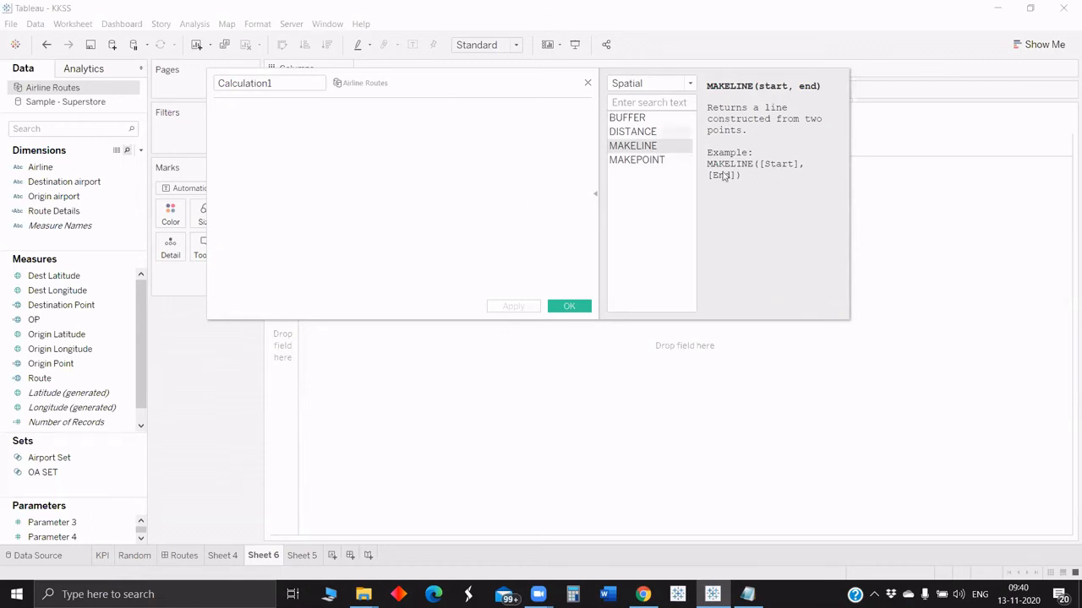
pyautogui.press('Up')
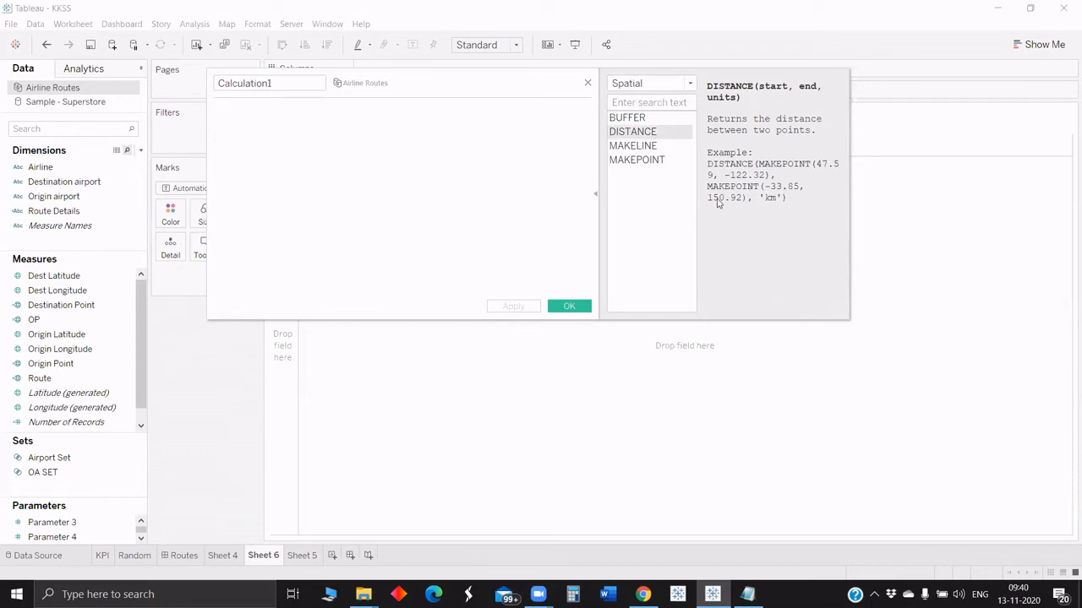
pyautogui.click(626, 118)
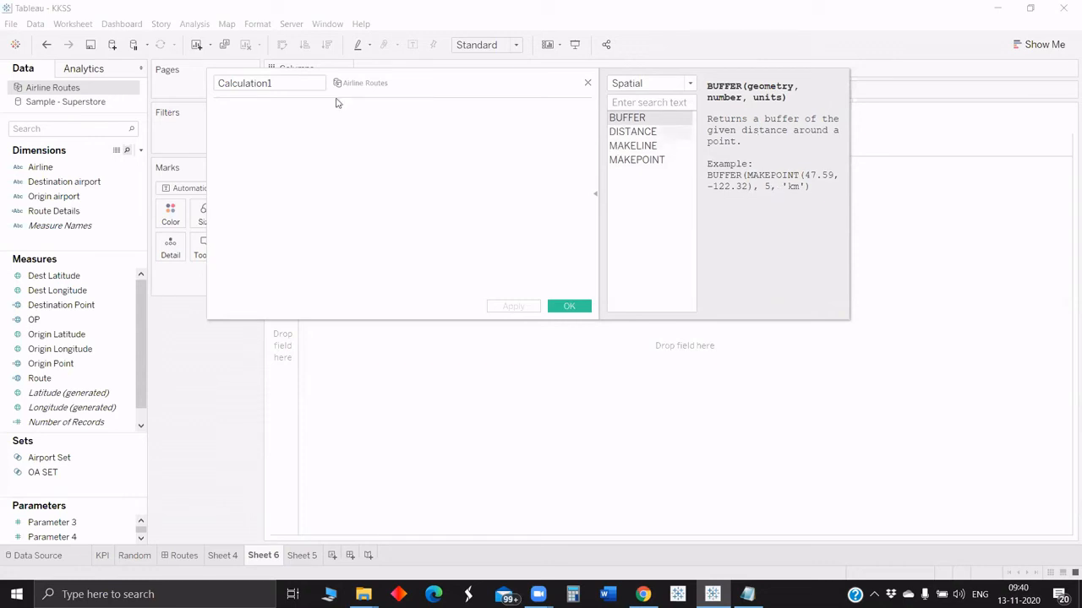
pyautogui.click(652, 148)
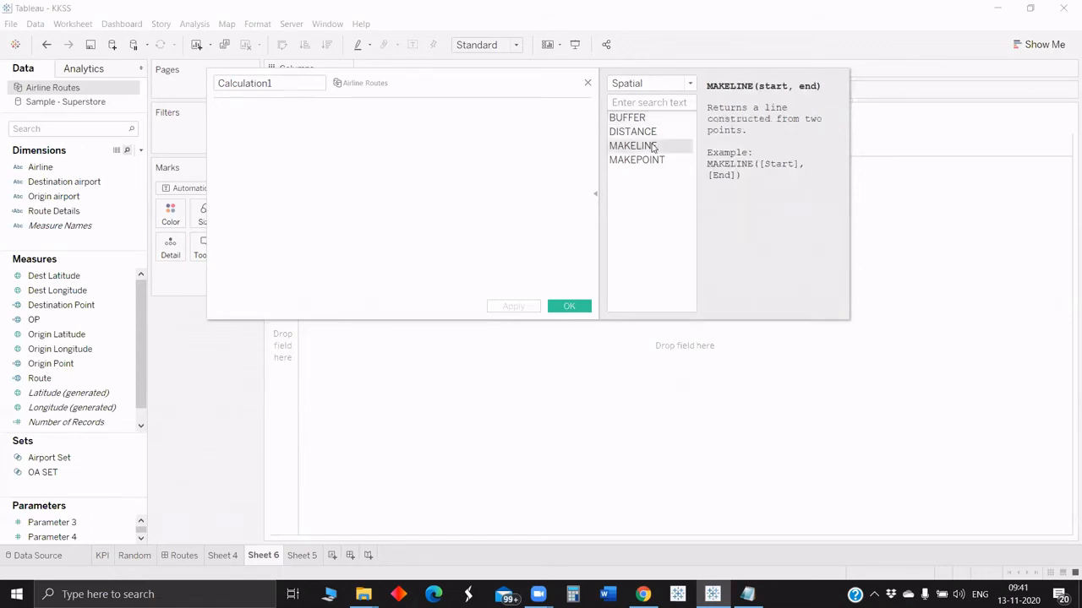
pyautogui.click(672, 160)
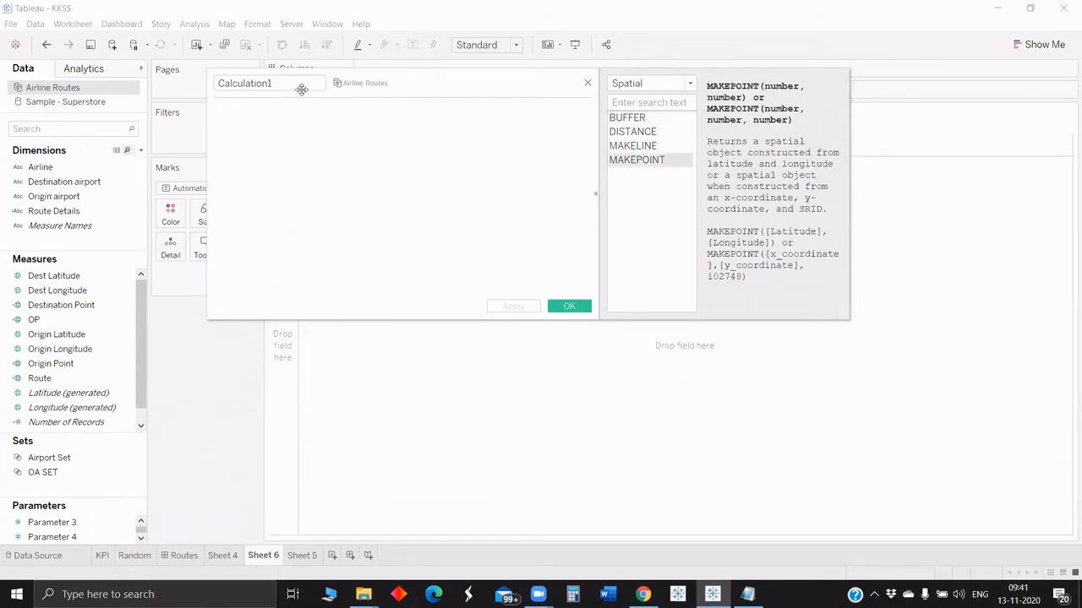
# Name the new calculated field Origin Airport.
pyautogui.click(298, 87)
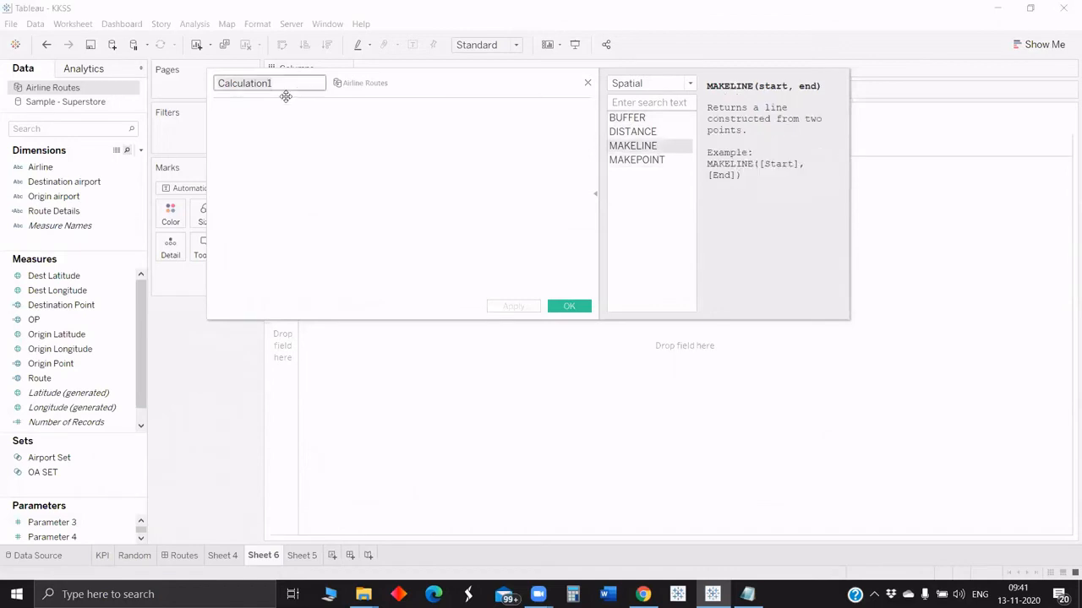
pyautogui.hotkey('ctrl', 'a')
pyautogui.write('Origin Ai')
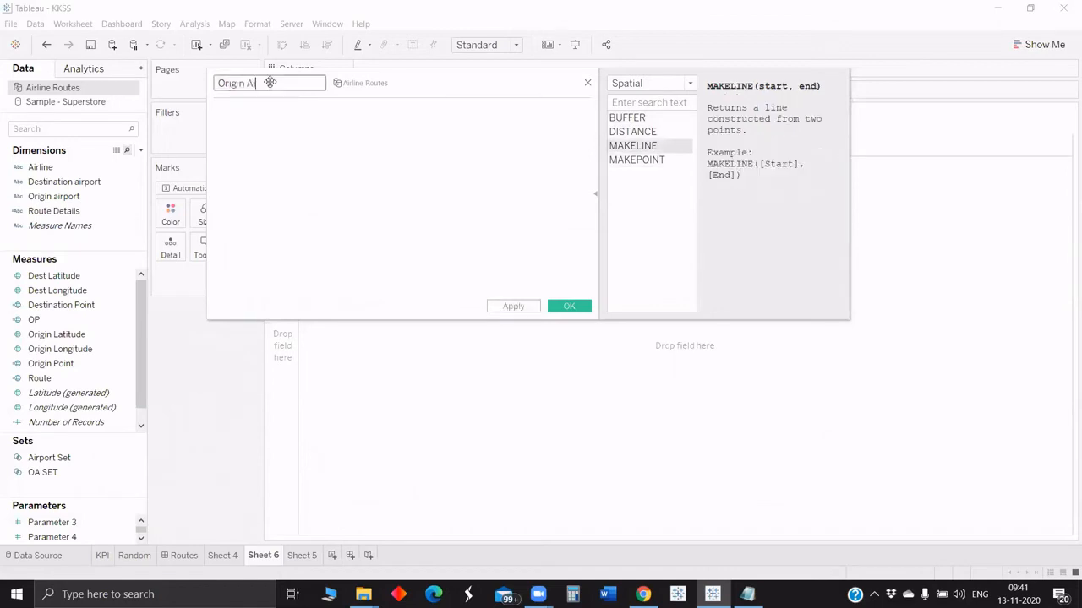
pyautogui.write('rport')
# Define Origin Airport as MAKEPOINT([Origin Latitude],[Origin Longitude]), save it and add it to Detail on Sheet 6.
pyautogui.click(266, 140)
pyautogui.write('mak')
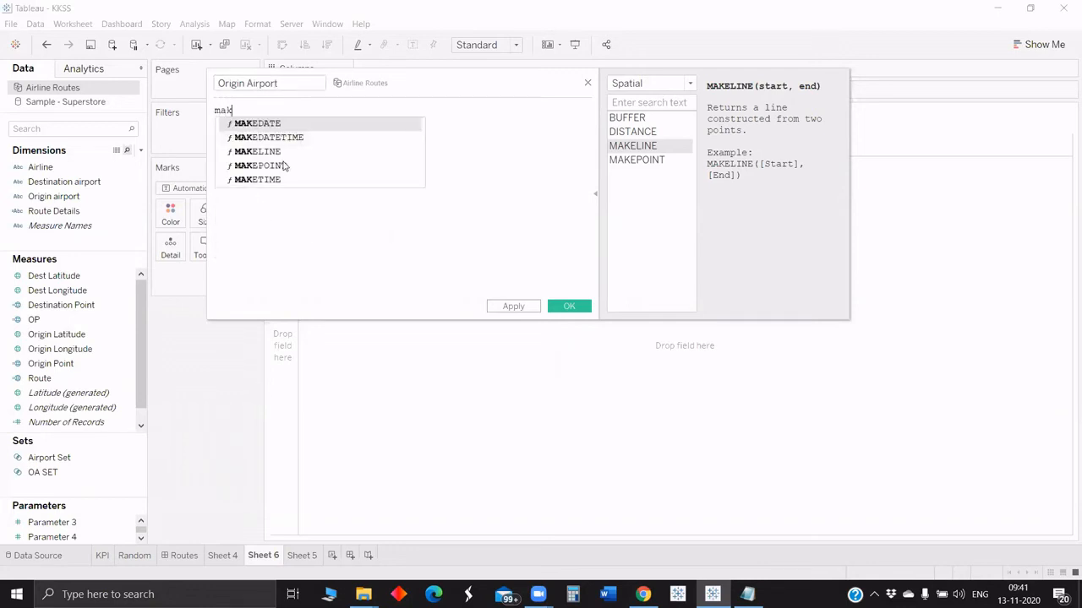
pyautogui.doubleClick(290, 165)
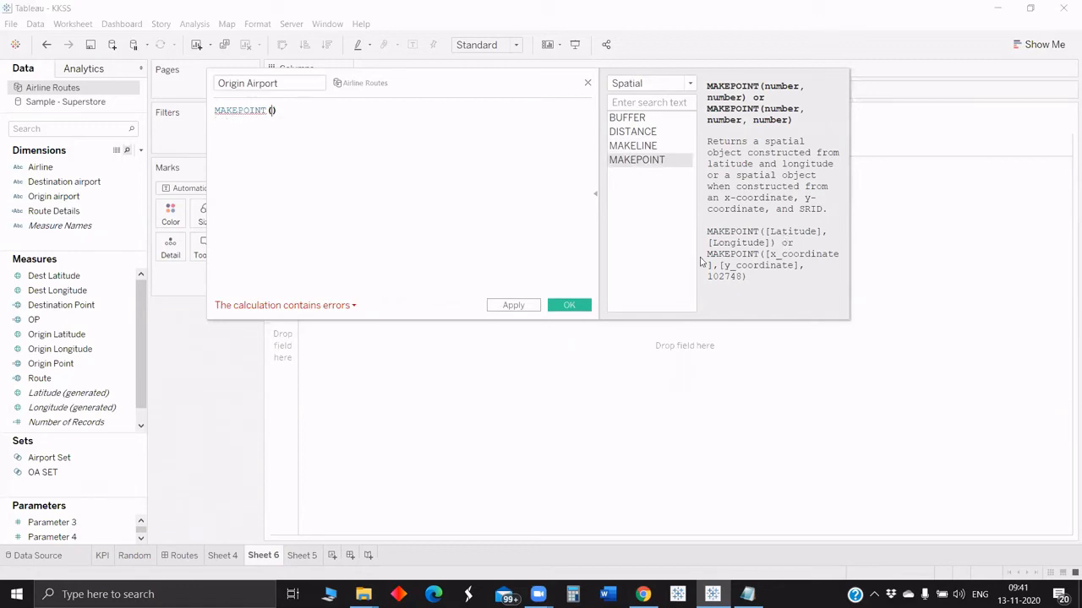
pyautogui.write('l')
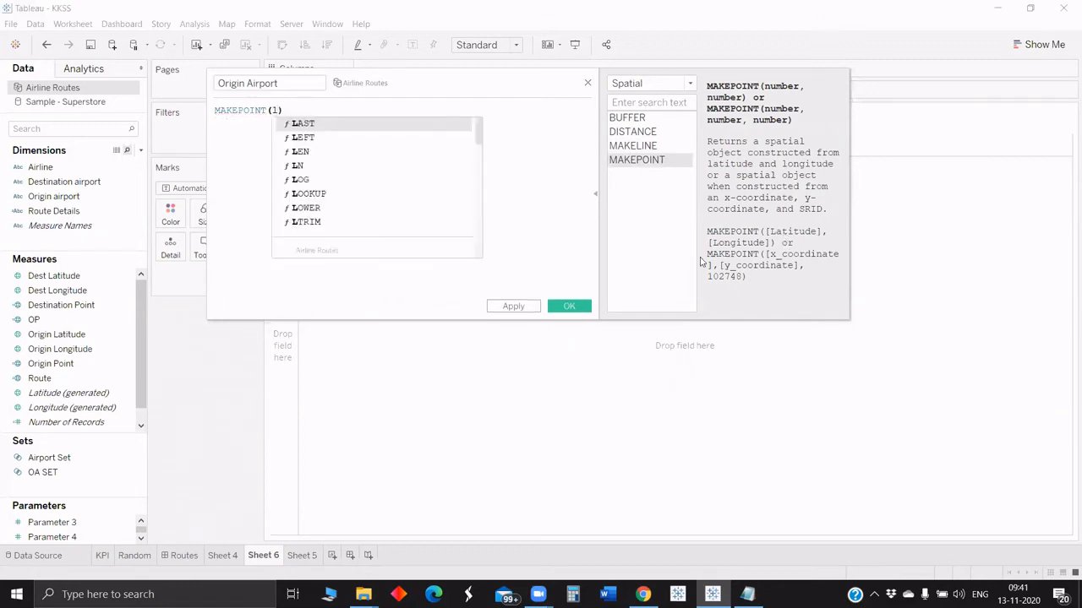
pyautogui.write('a')
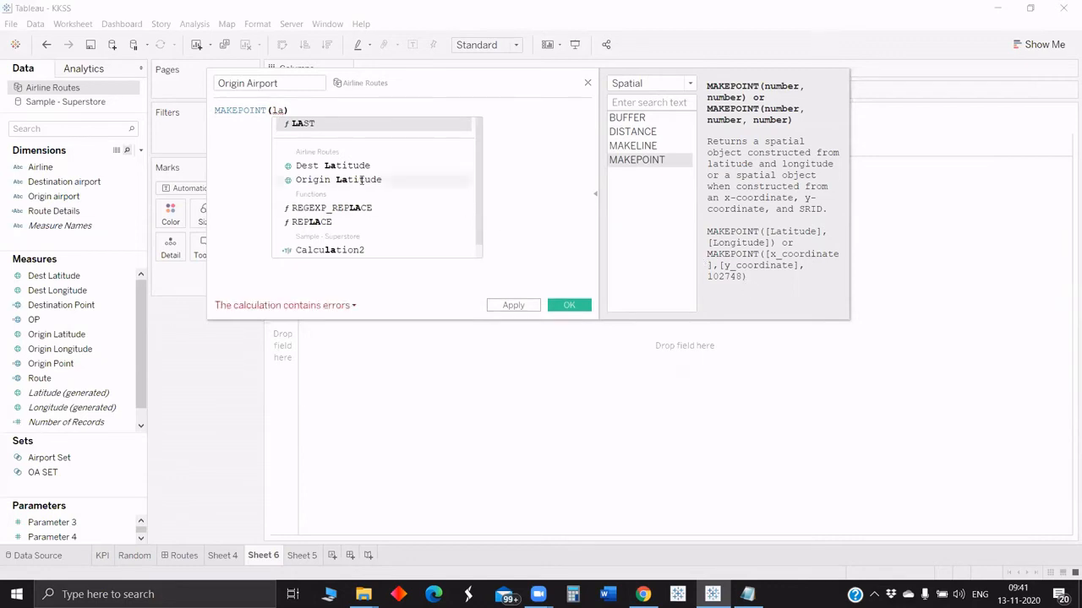
pyautogui.click(370, 179)
pyautogui.write(',origi')
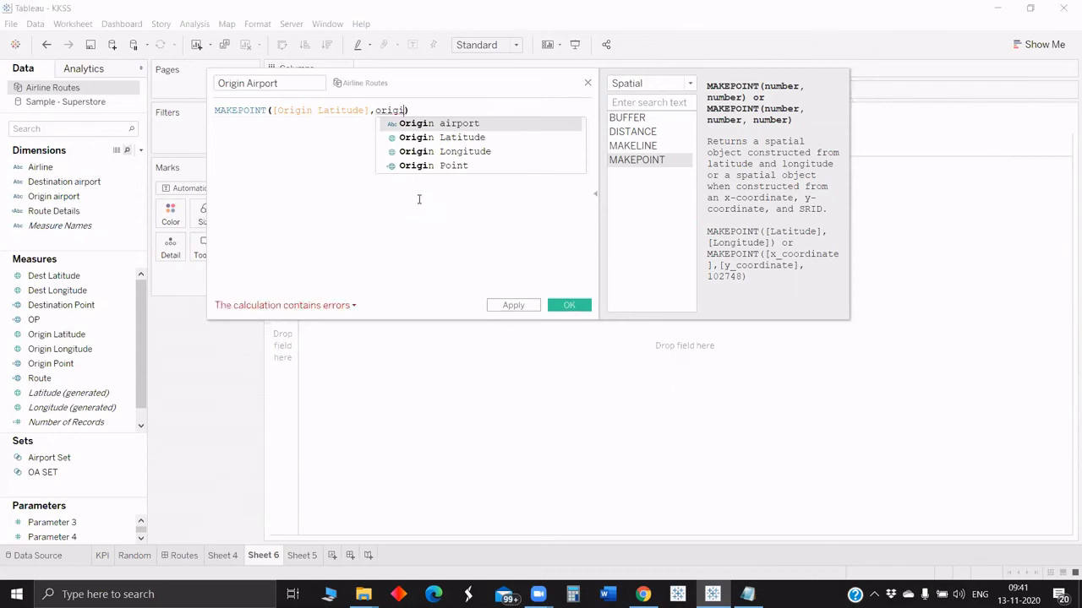
pyautogui.click(445, 152)
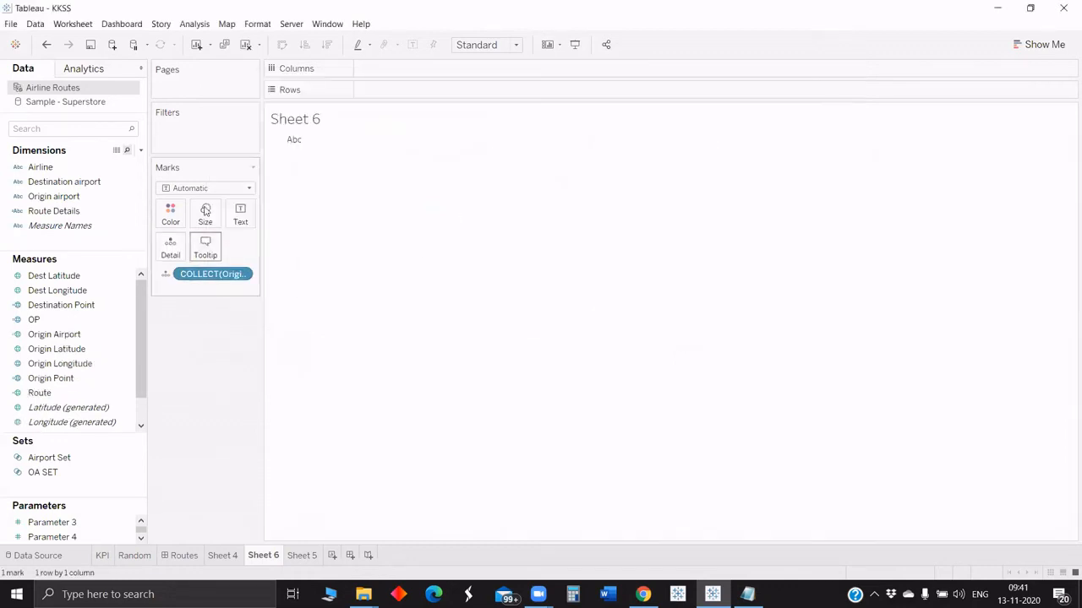
# Set the mark type to Map and place Longitude (generated) on Columns.
pyautogui.click(207, 187)
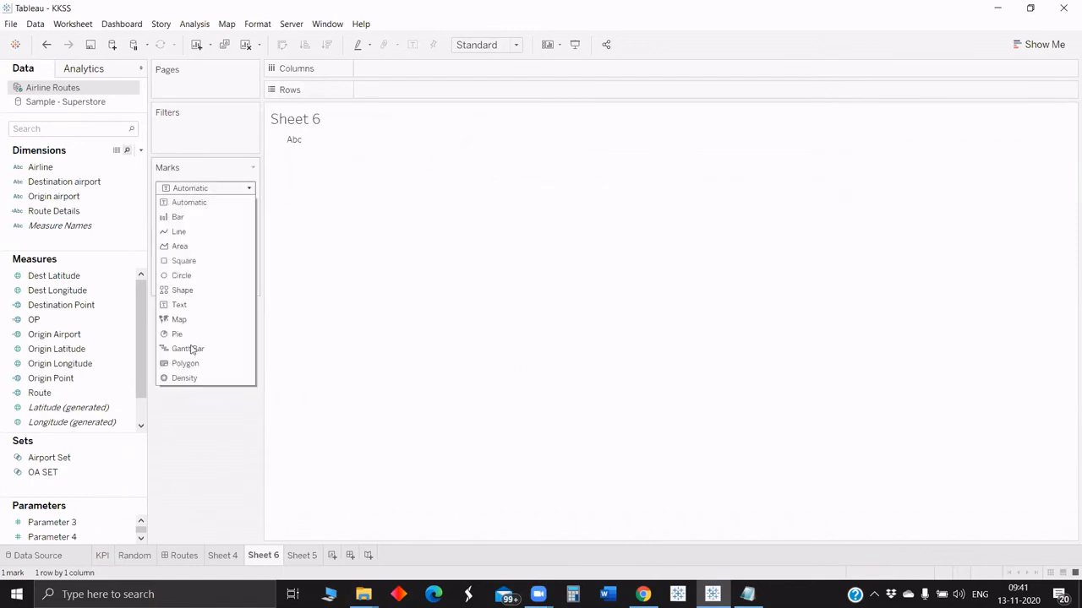
pyautogui.click(179, 320)
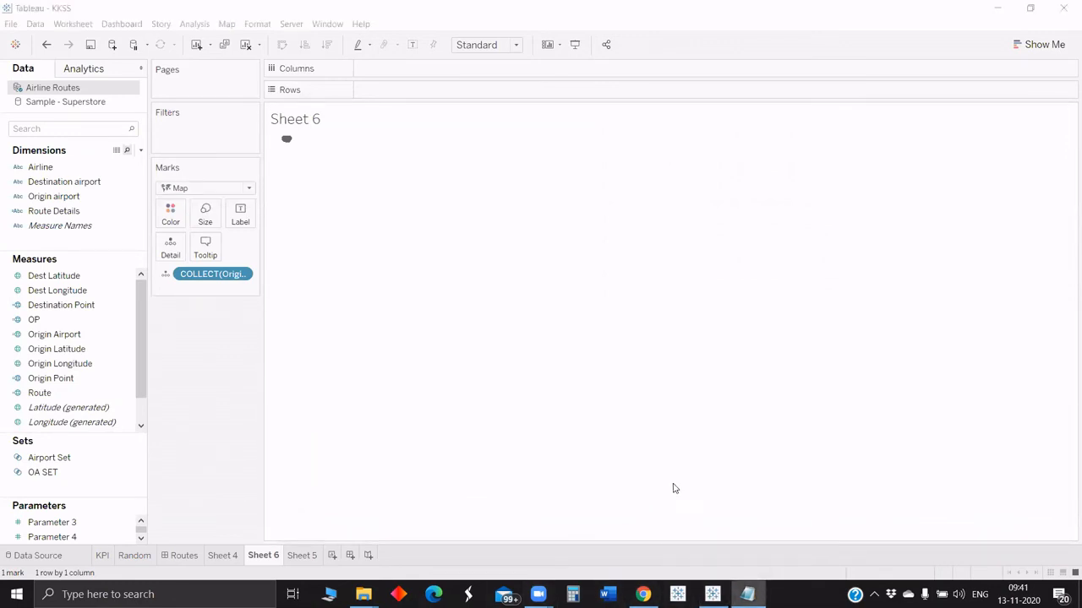
pyautogui.click(52, 129)
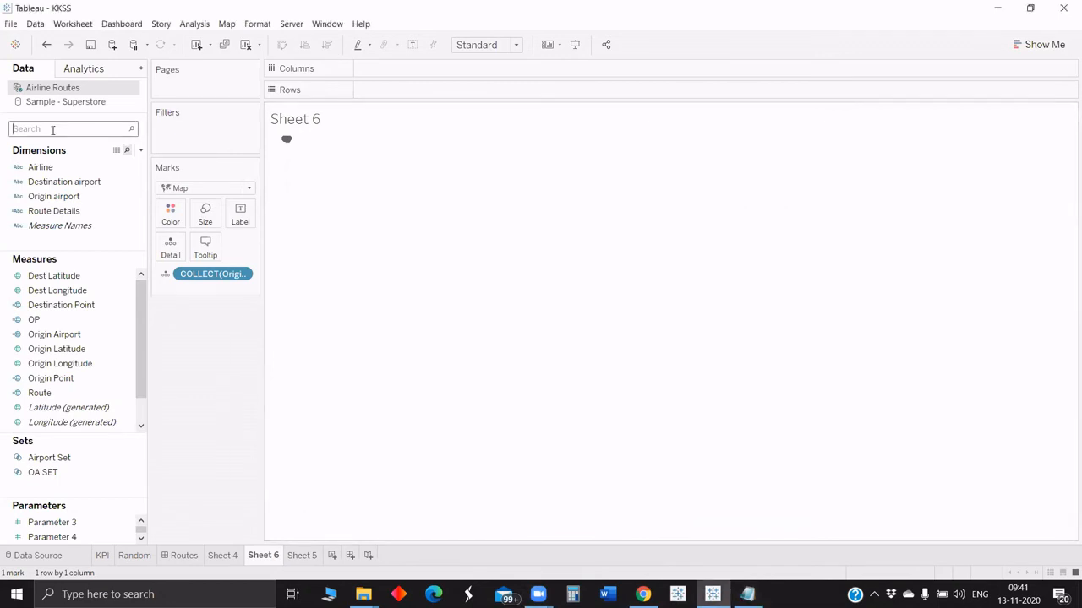
pyautogui.write('lon')
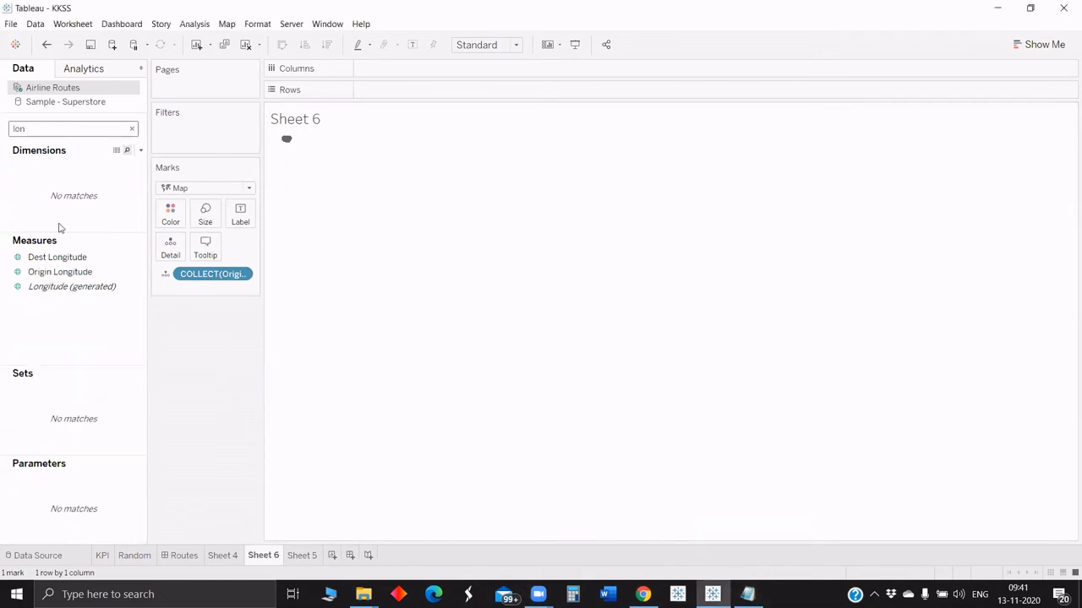
pyautogui.moveTo(71, 287); pyautogui.dragTo(397, 68)
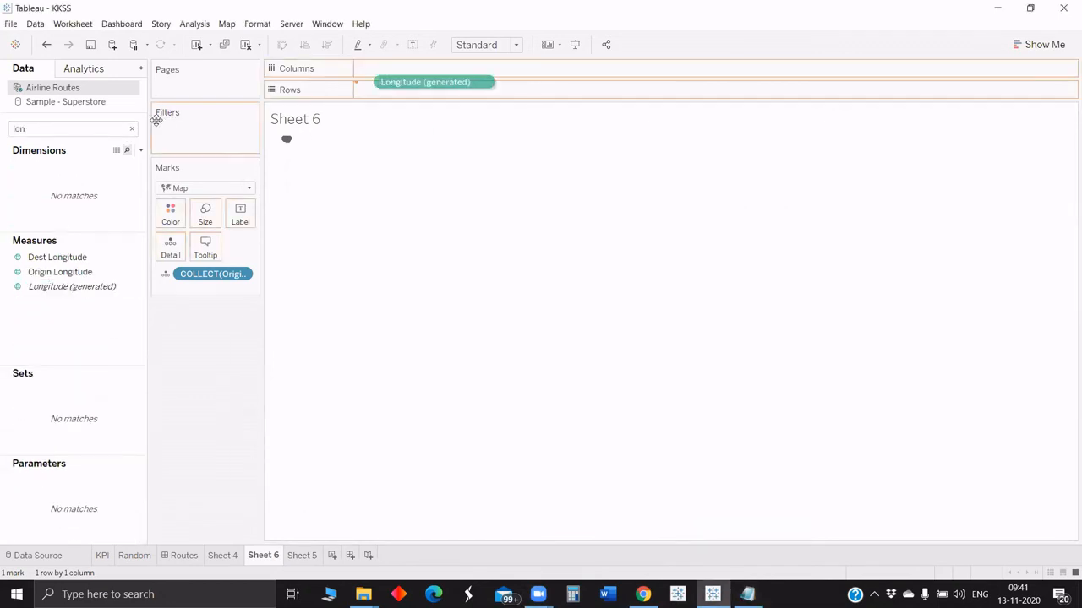
# Place Latitude (generated) on Rows and apply the recommended map chart to plot the origin airports.
pyautogui.click(68, 128)
pyautogui.press('BackSpace')
pyautogui.press('BackSpace')
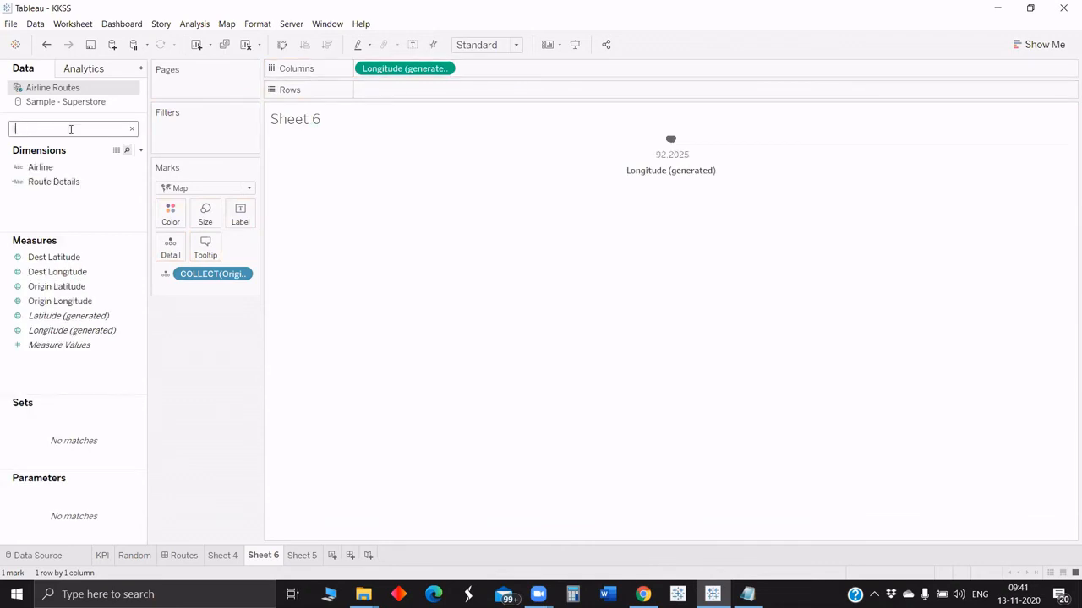
pyautogui.write('a')
pyautogui.click(48, 288)
pyautogui.moveTo(48, 287); pyautogui.dragTo(380, 90)
pyautogui.click(1041, 45)
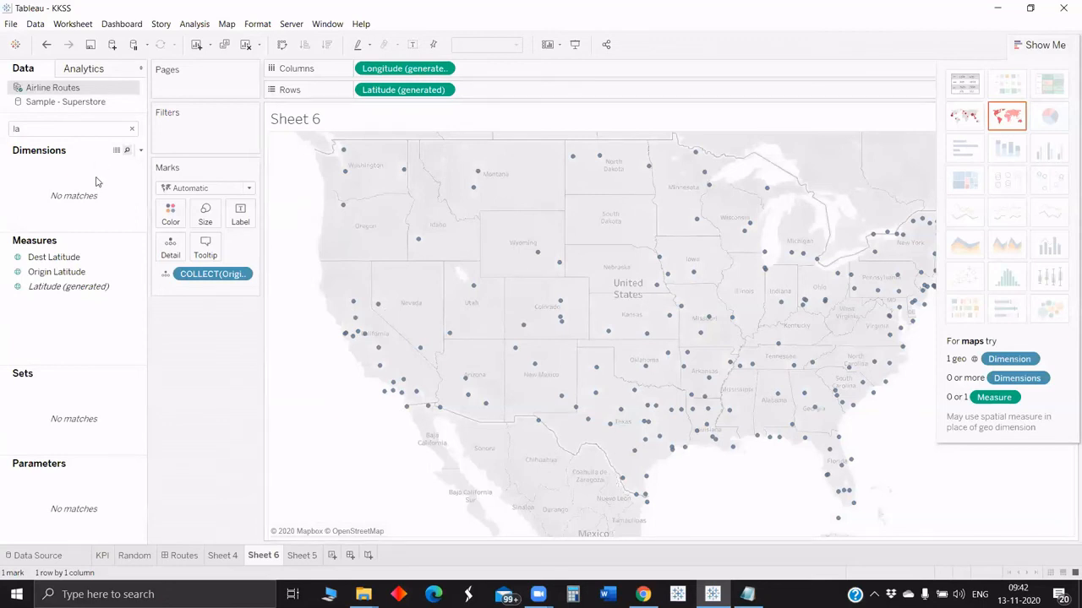
# Create another calculated field in Airline Routes named Destination Airport.
pyautogui.click(140, 150)
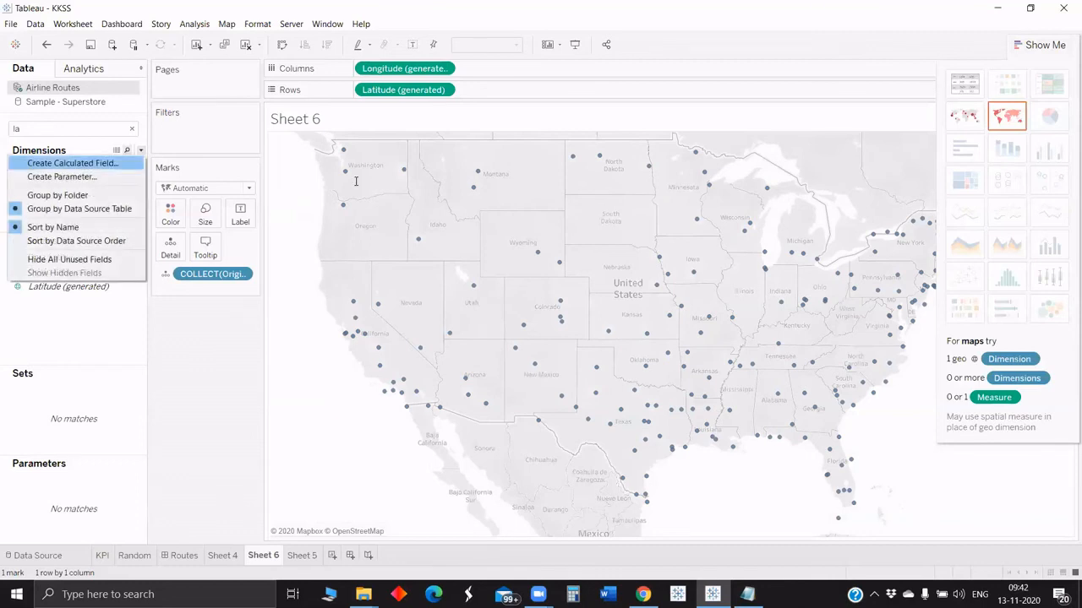
pyautogui.press('Return')
pyautogui.write('Destina')
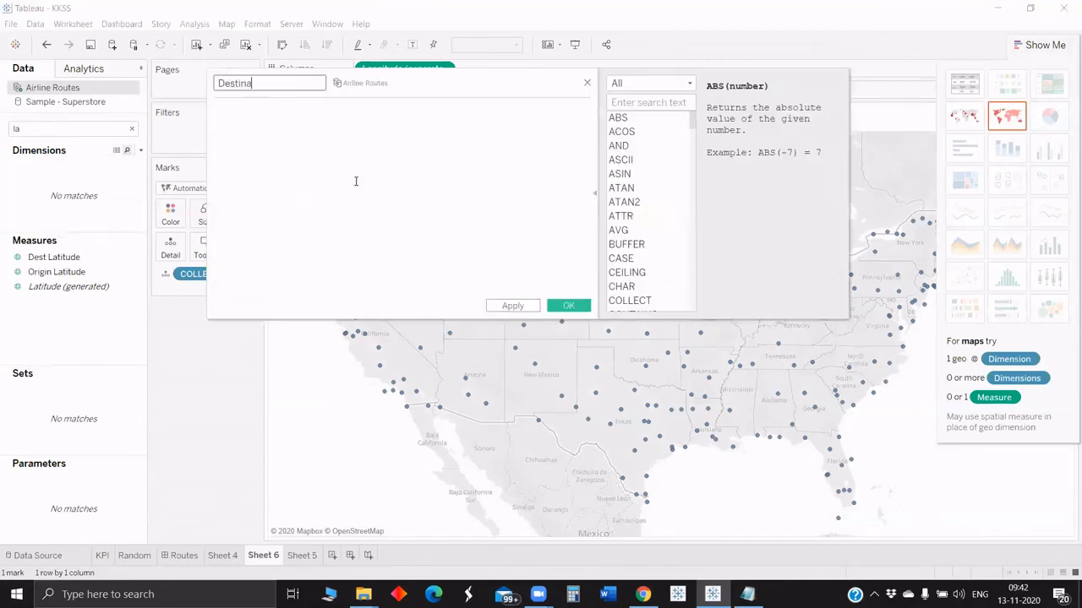
pyautogui.write('tion Airport')
# Define Destination Airport as MAKEPOINT([Dest Latitude],[Dest Longitude]).
pyautogui.click(356, 181)
pyautogui.write('make')
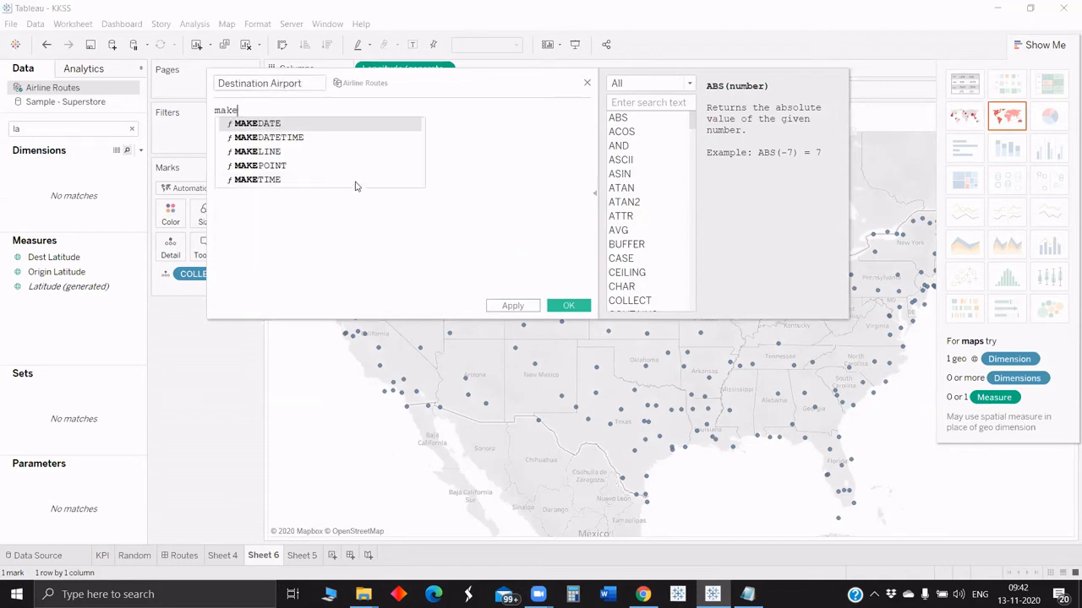
pyautogui.press('Down')
pyautogui.press('Down')
pyautogui.press('Down')
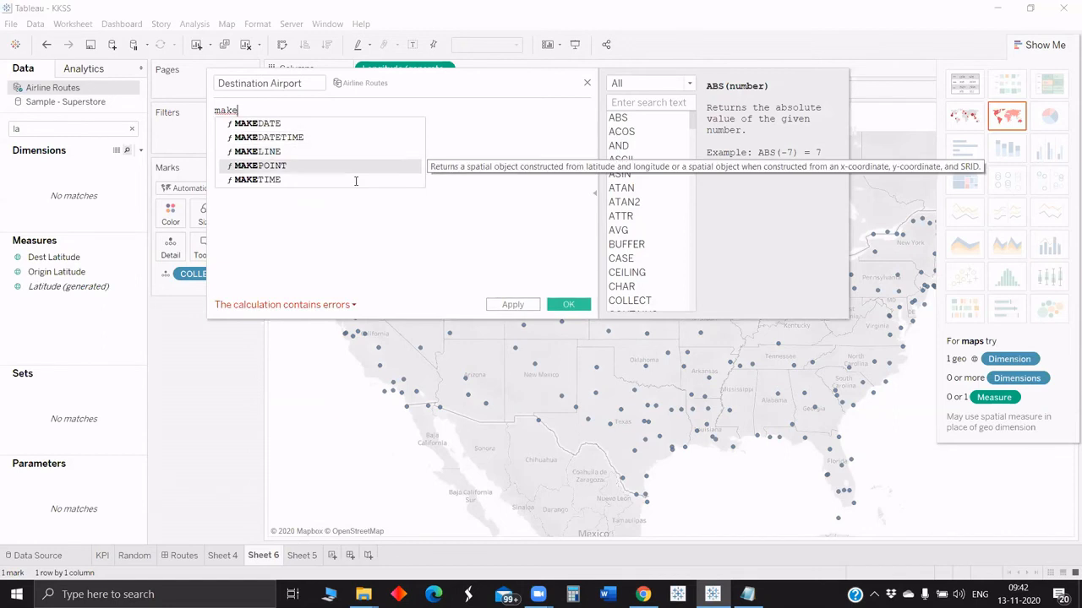
pyautogui.press('Return')
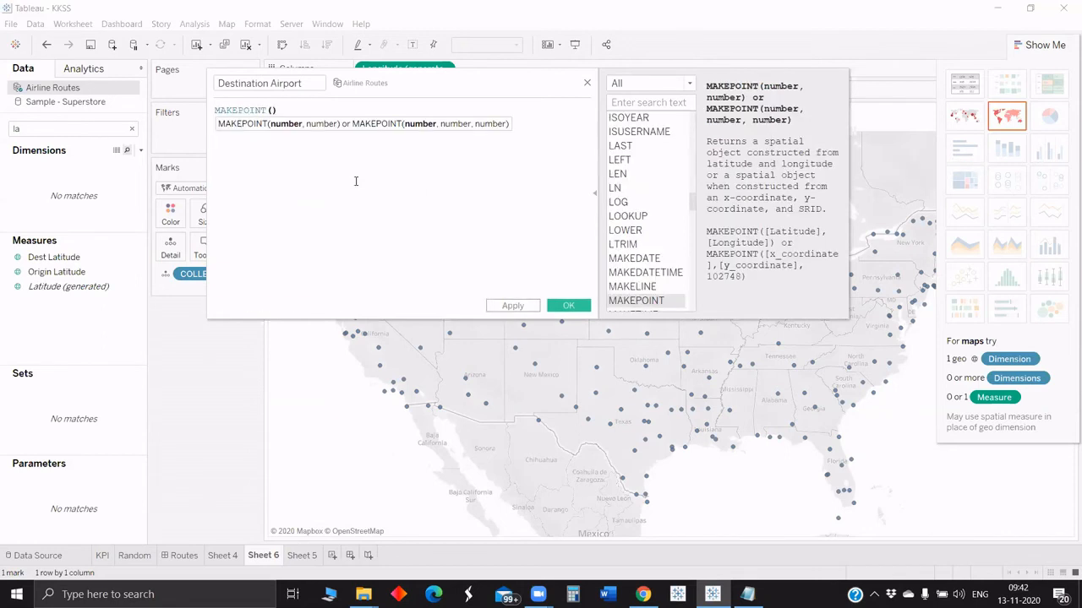
pyautogui.write('dest')
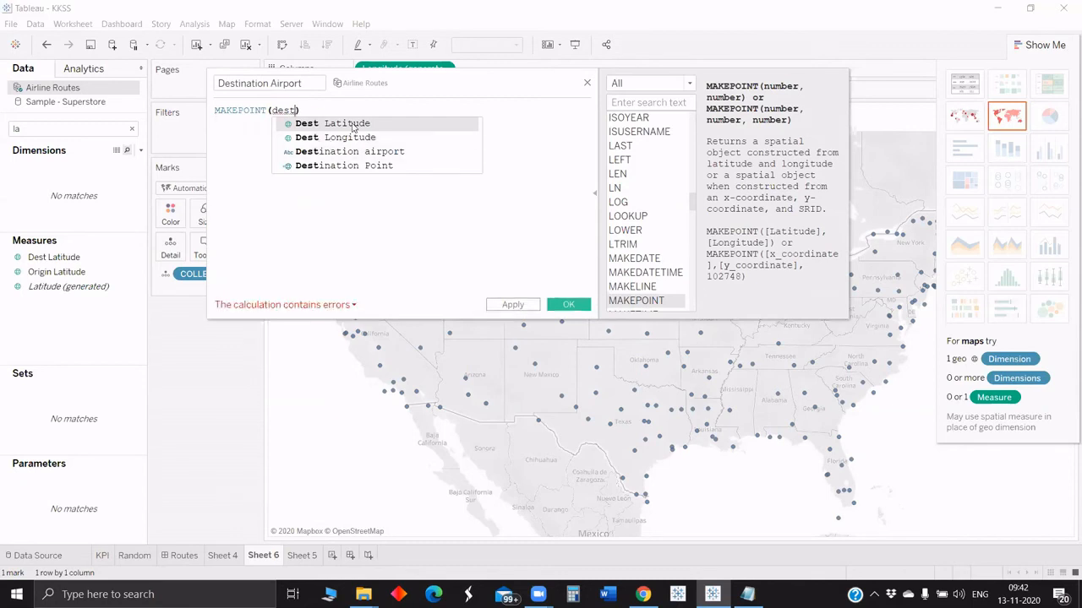
pyautogui.click(353, 125)
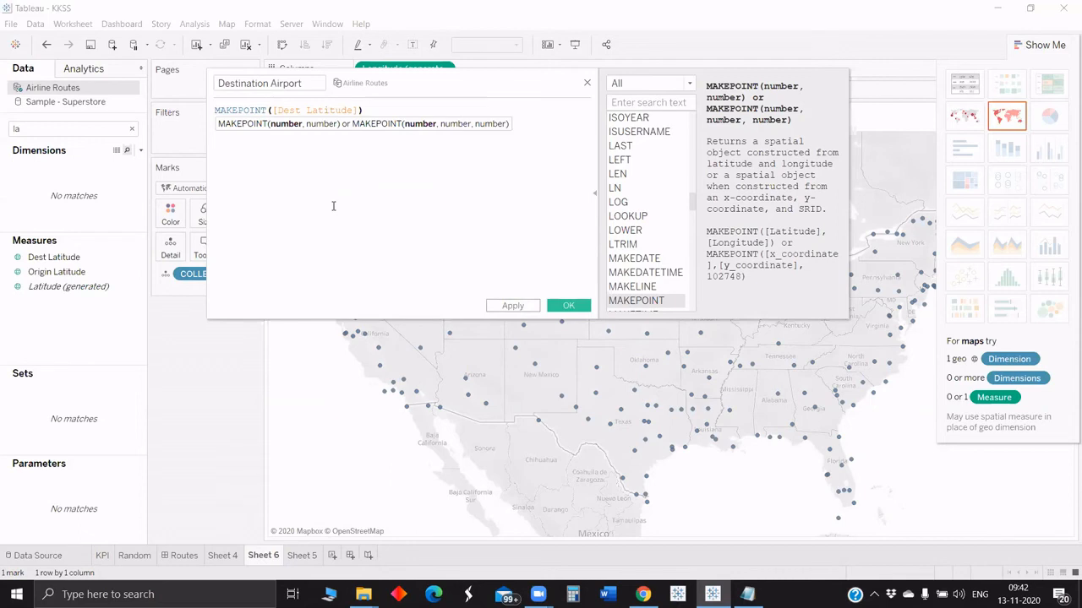
pyautogui.click(373, 284)
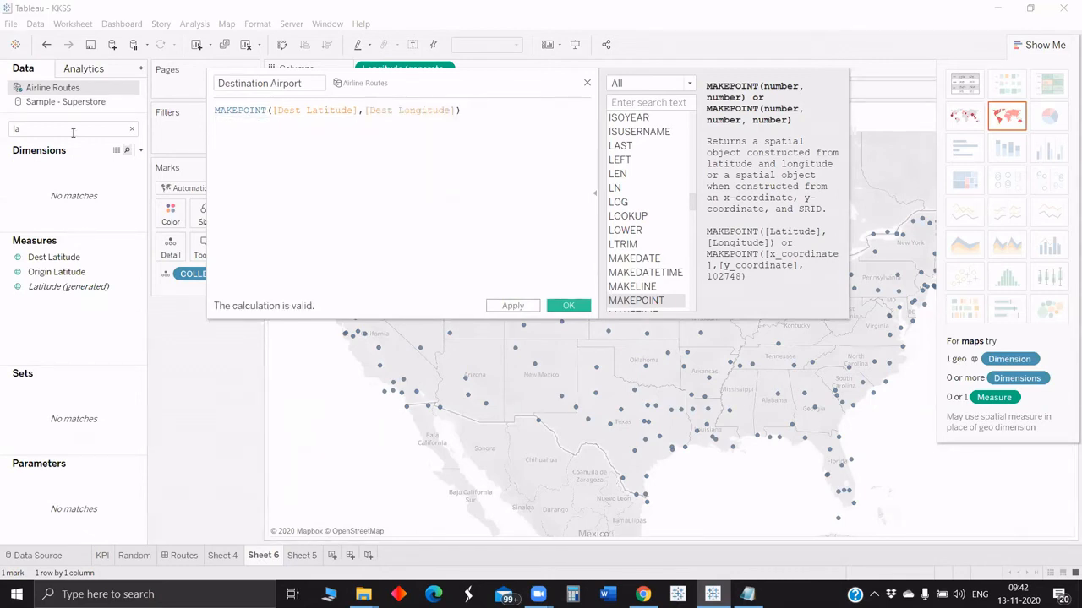
# Search the fields for "de" and add the Destination airport dimension to Detail on the map.
pyautogui.click(73, 133)
pyautogui.press('BackSpace')
pyautogui.press('BackSpace')
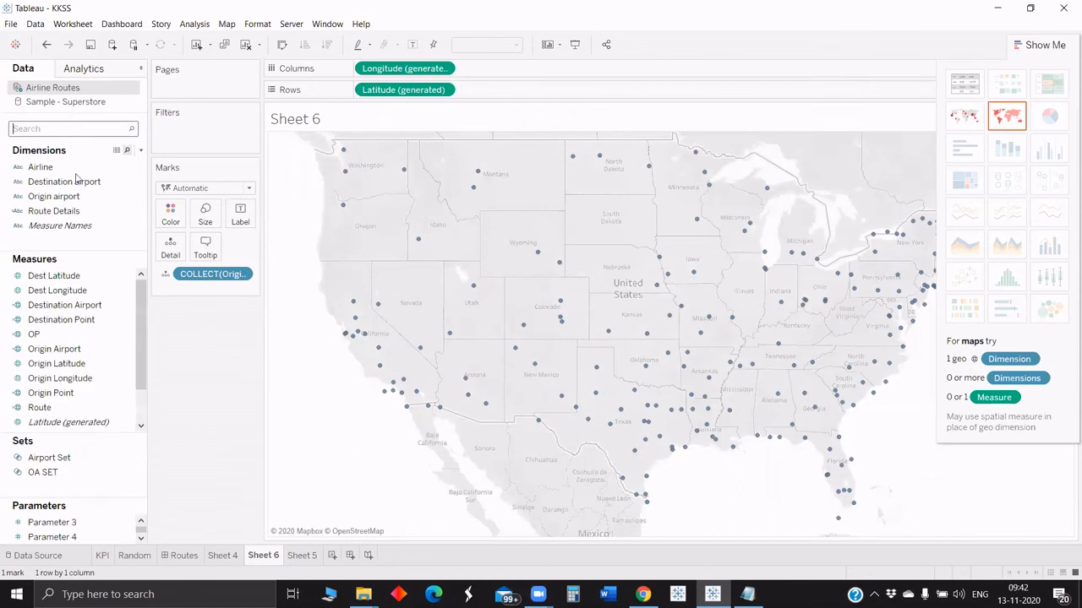
pyautogui.write('d')
pyautogui.moveTo(79, 171); pyautogui.dragTo(174, 252)
pyautogui.write('e')
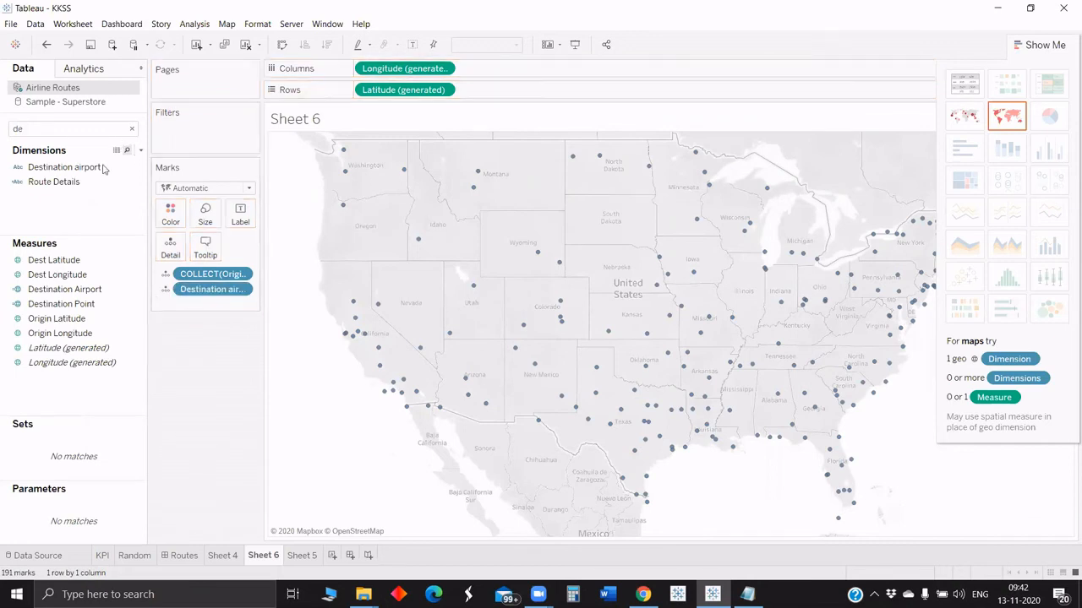
# Create a new calculated field in Airline Routes named route.
pyautogui.click(141, 150)
pyautogui.click(103, 164)
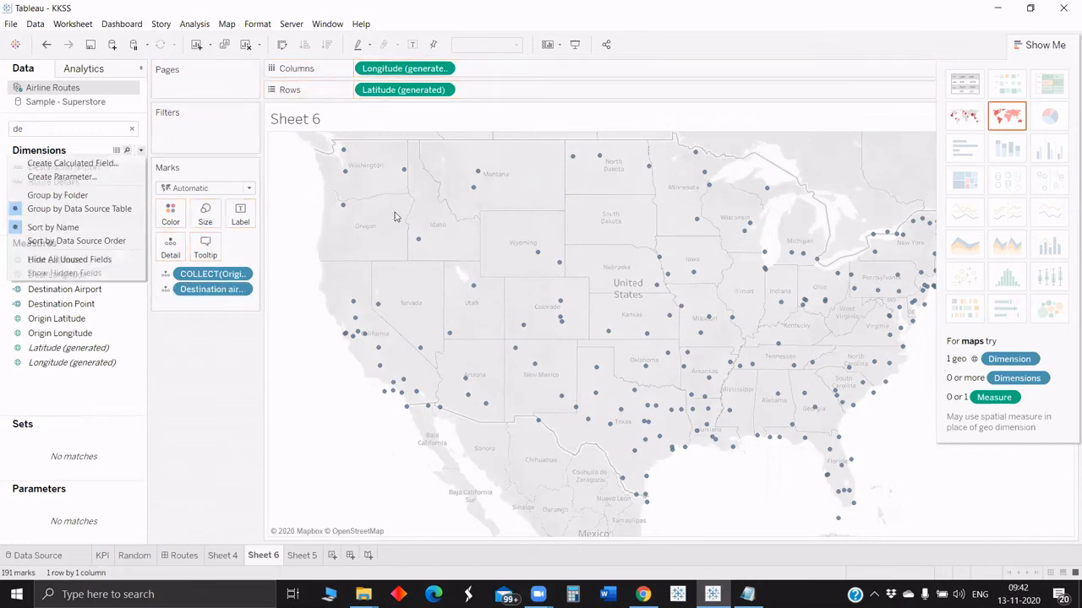
pyautogui.write('MA')
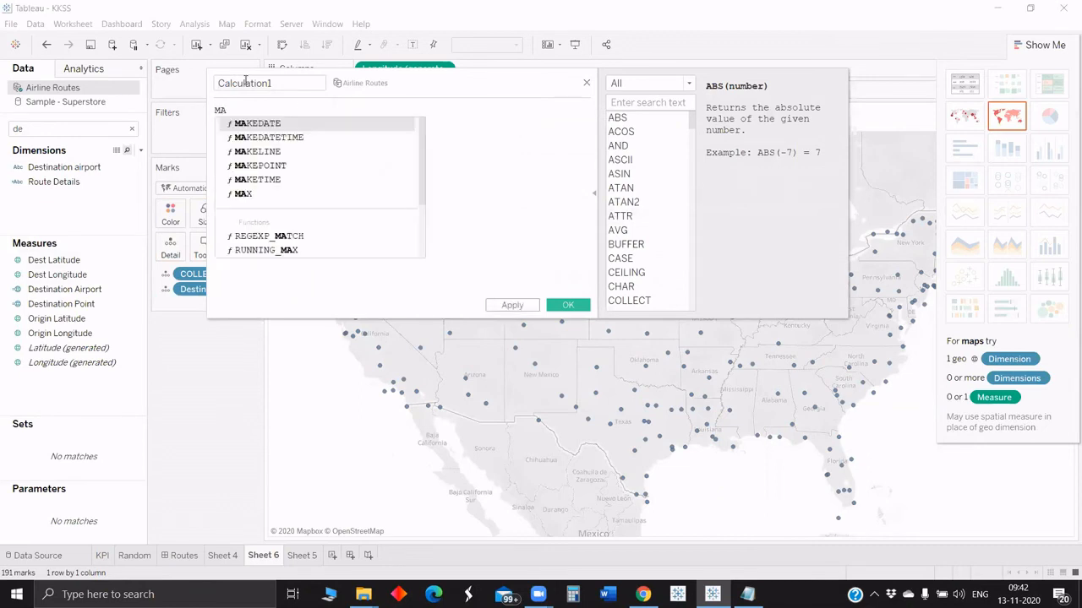
pyautogui.click(245, 82)
pyautogui.doubleClick(245, 82)
pyautogui.write('route')
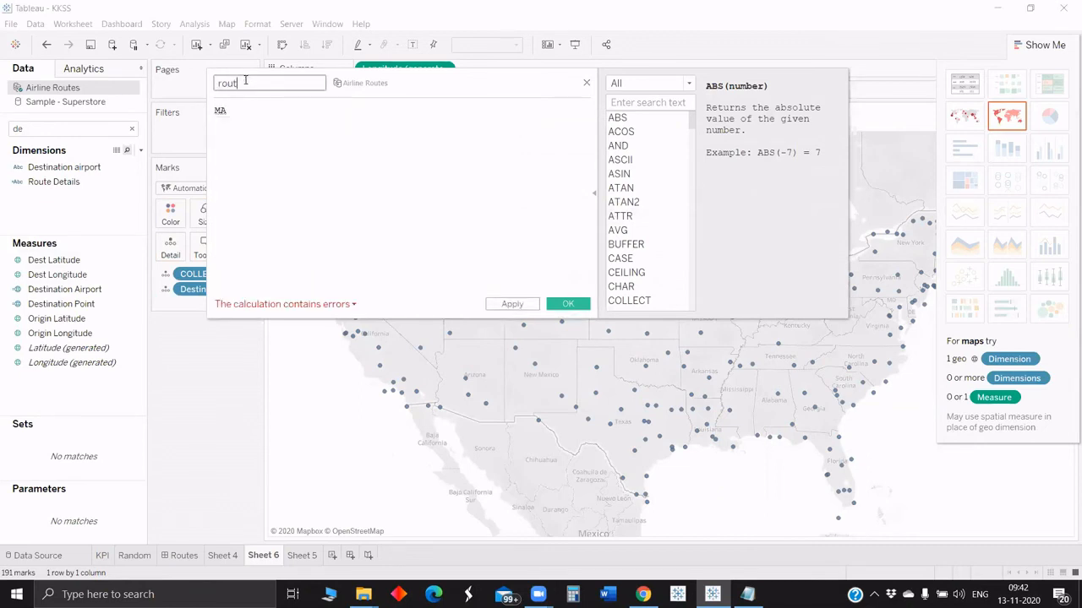
# Start the route formula with the MAKELINE function, using the spatial Origin Airport field as its start point.
pyautogui.click(242, 110)
pyautogui.write('kel')
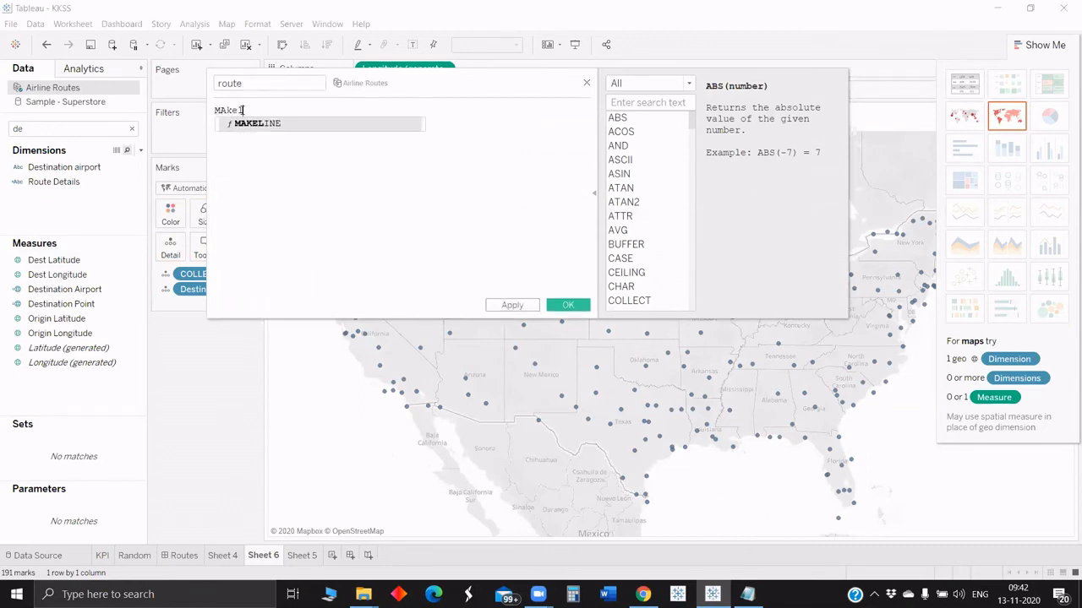
pyautogui.doubleClick(272, 125)
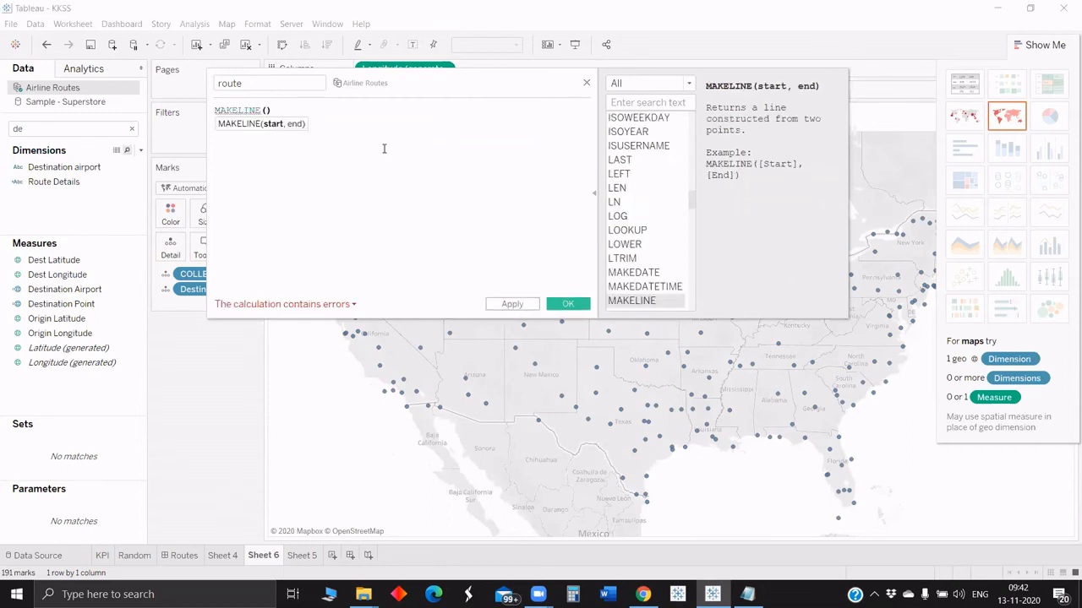
pyautogui.write('ori')
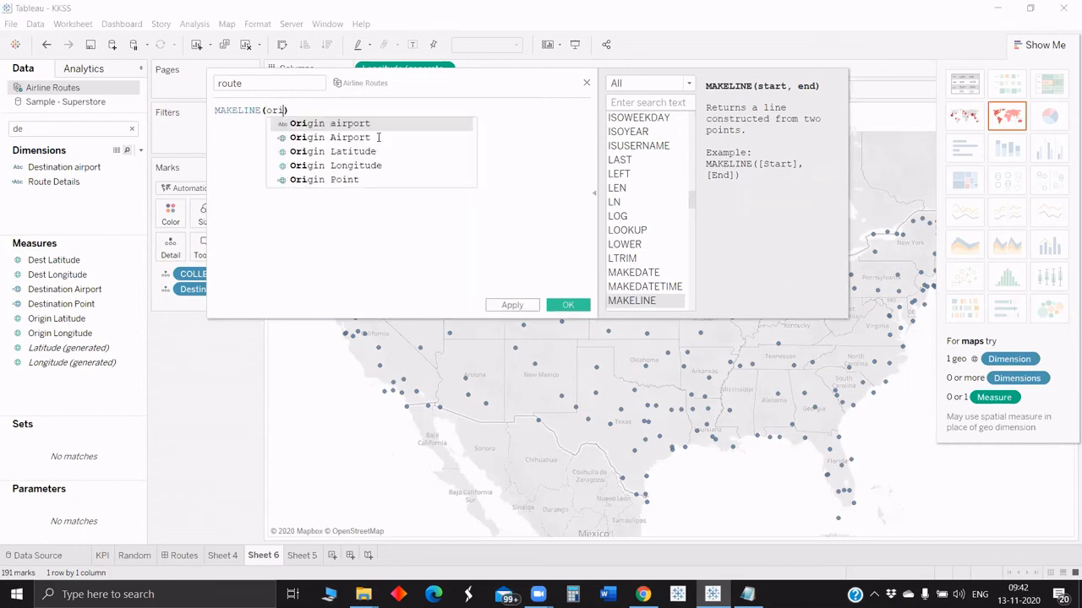
pyautogui.click(378, 137)
# Complete the MAKELINE formula with the spatial Destination Airport field as the end point and save the calculation.
pyautogui.write(',origi')
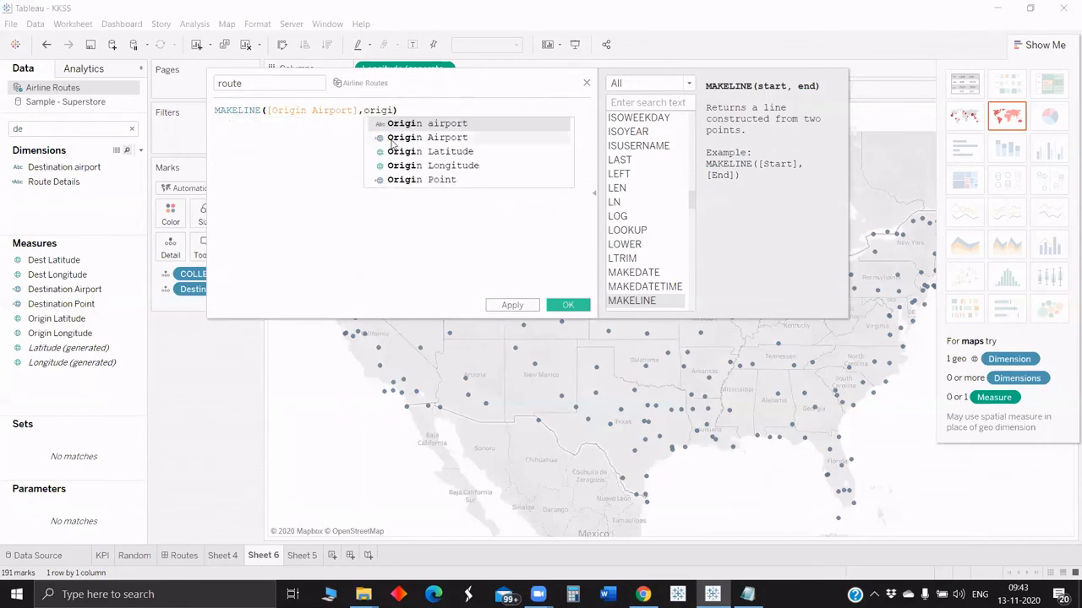
pyautogui.press('BackSpace')
pyautogui.press('BackSpace')
pyautogui.press('BackSpace')
pyautogui.press('BackSpace')
pyautogui.press('BackSpace')
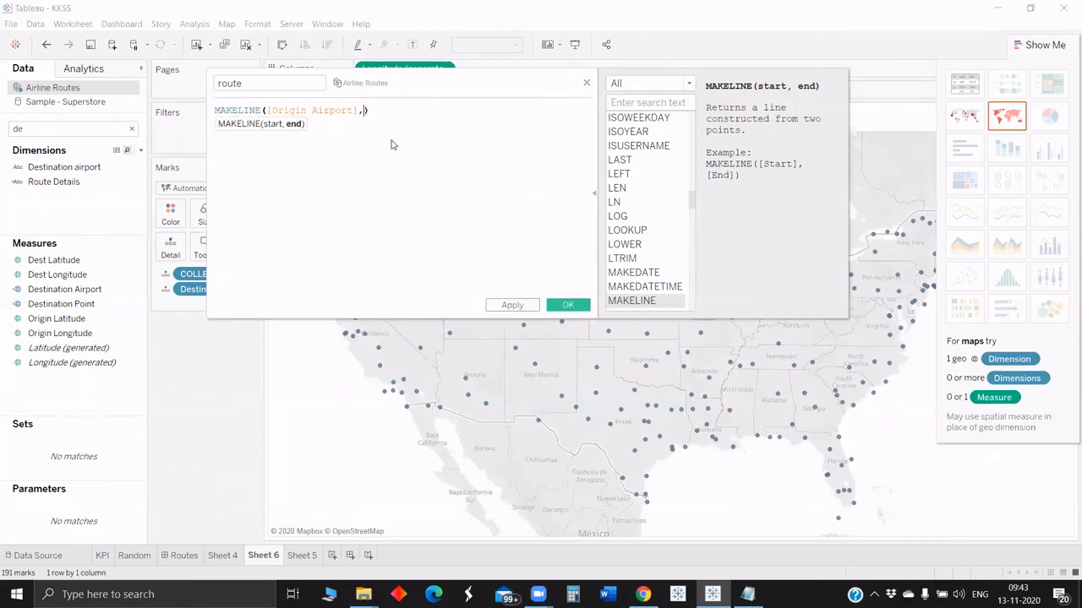
pyautogui.write('des')
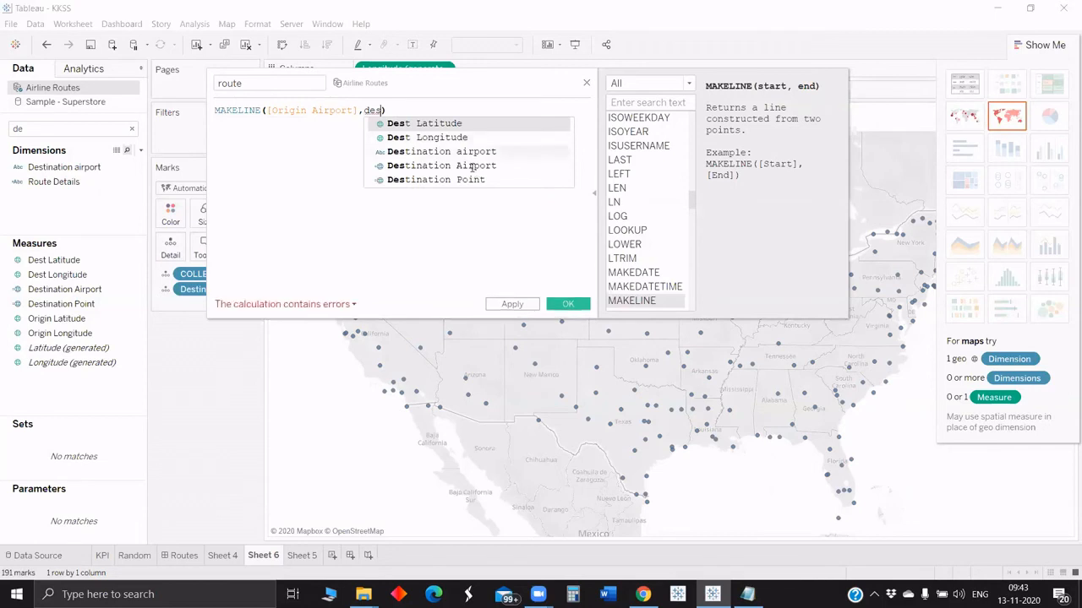
pyautogui.press('Return')
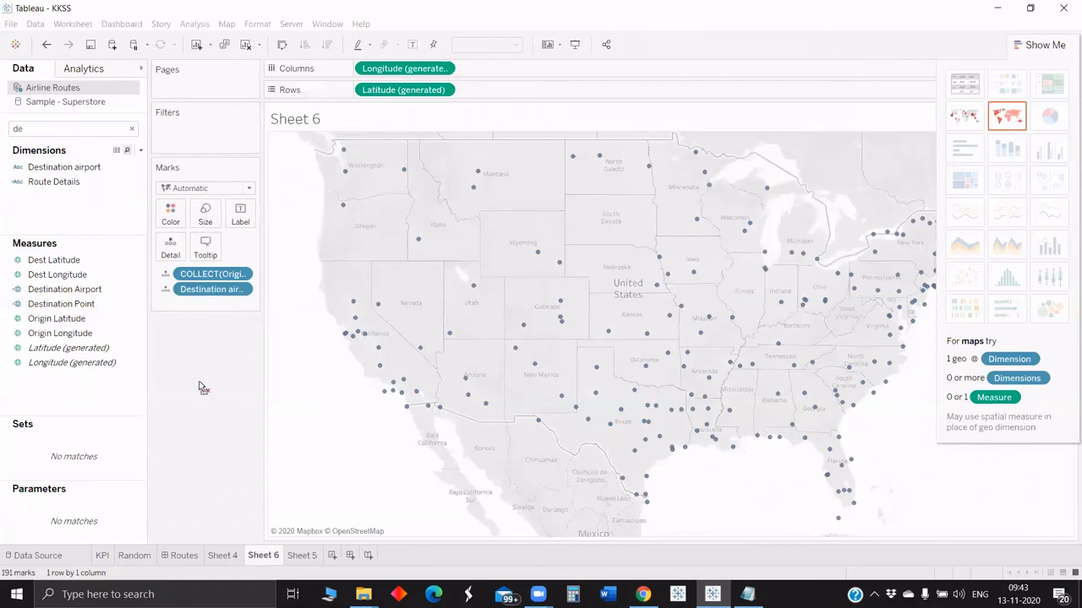
# Replace both airport fields on the marks card with the Route measure on Detail, searching the fields for "ro".
pyautogui.moveTo(202, 387); pyautogui.dragTo(52, 132)
pyautogui.write('ro')
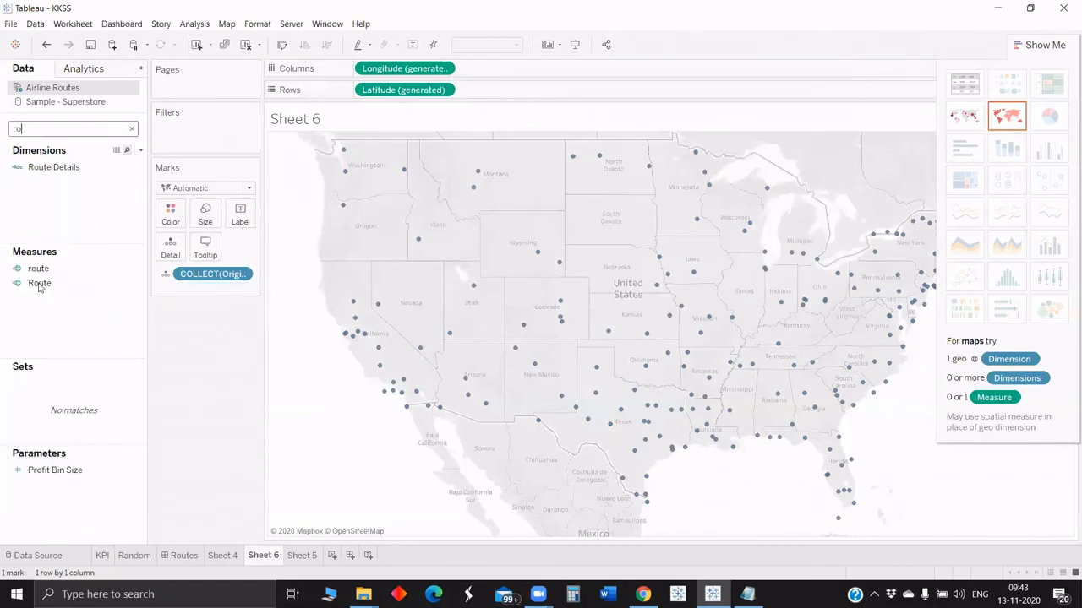
pyautogui.moveTo(38, 268); pyautogui.dragTo(195, 304)
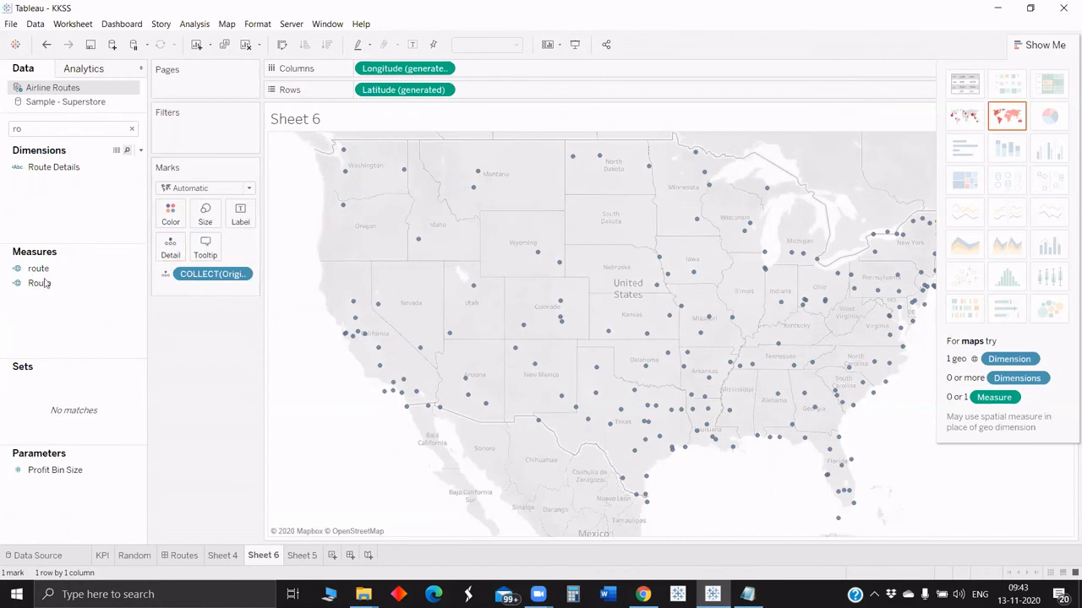
pyautogui.moveTo(40, 283); pyautogui.dragTo(170, 247)
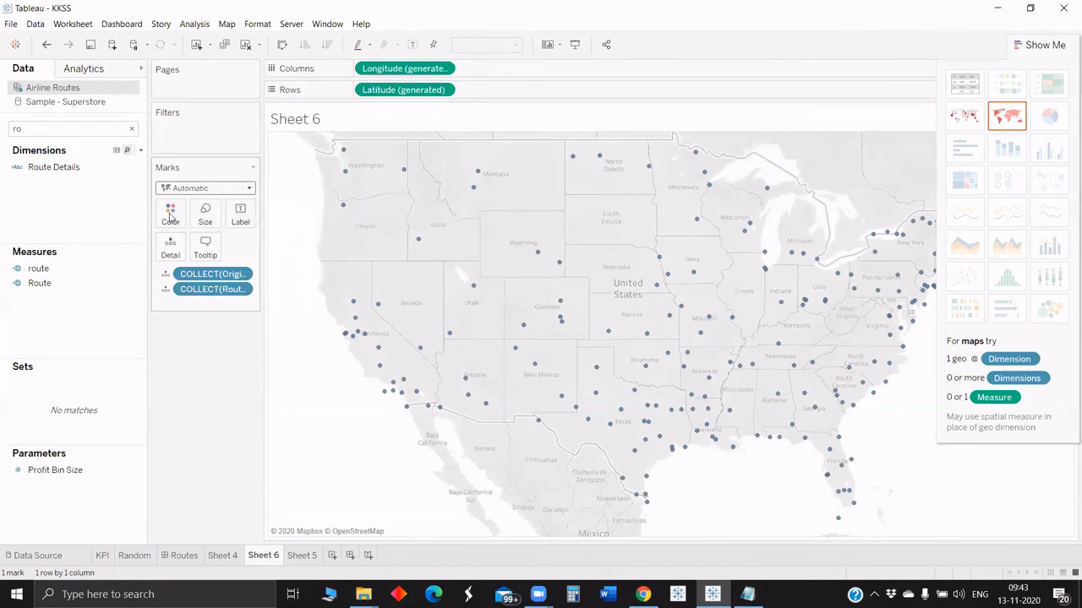
pyautogui.hotkey('ctrl', 'z')
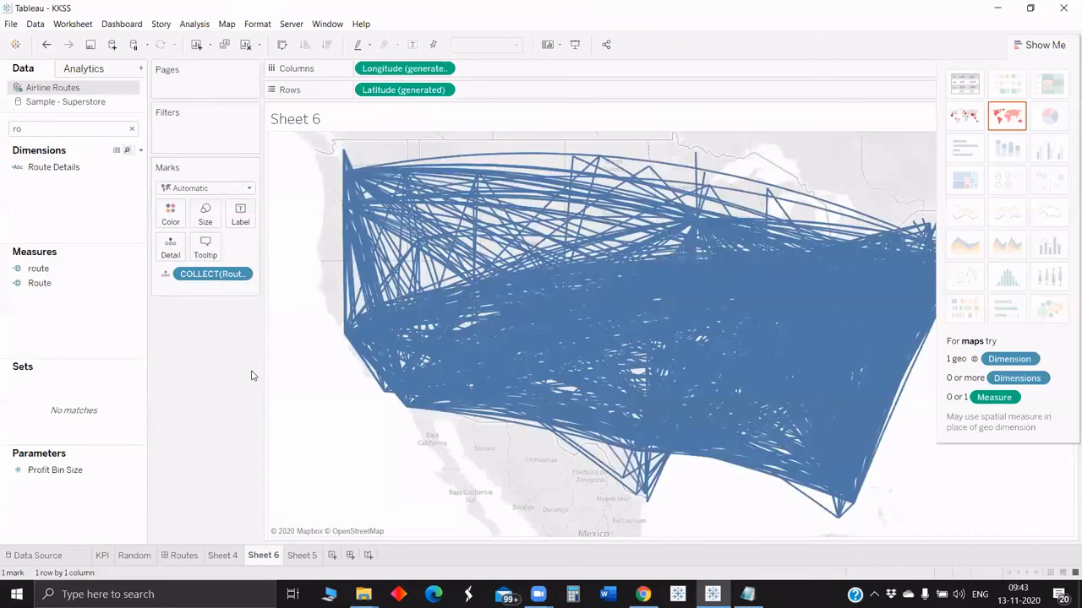
# Color the route lines black at 24% opacity and make them thinner.
pyautogui.click(170, 213)
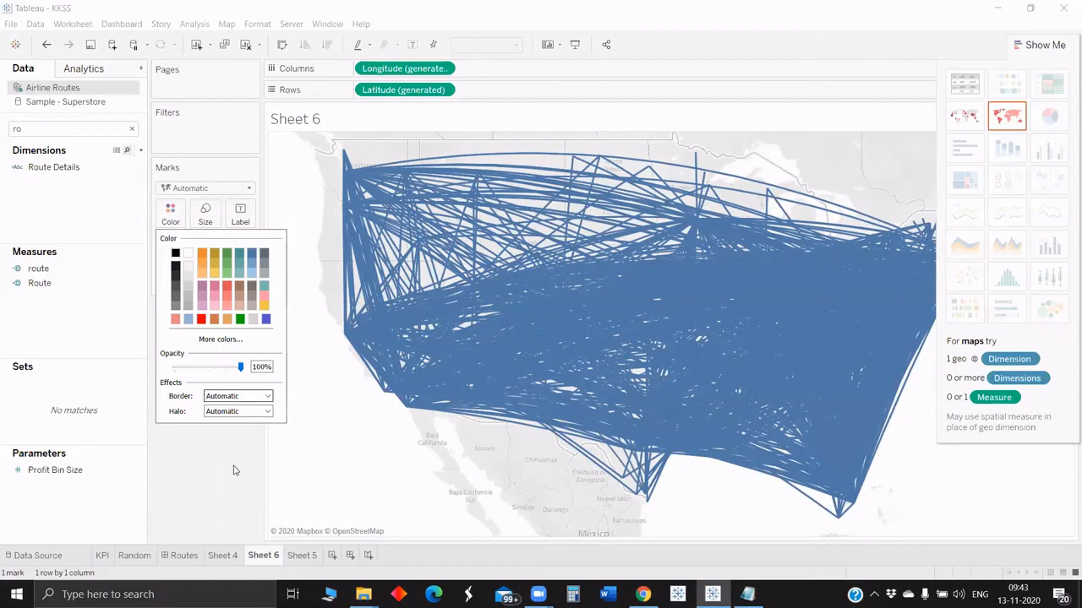
pyautogui.click(176, 254)
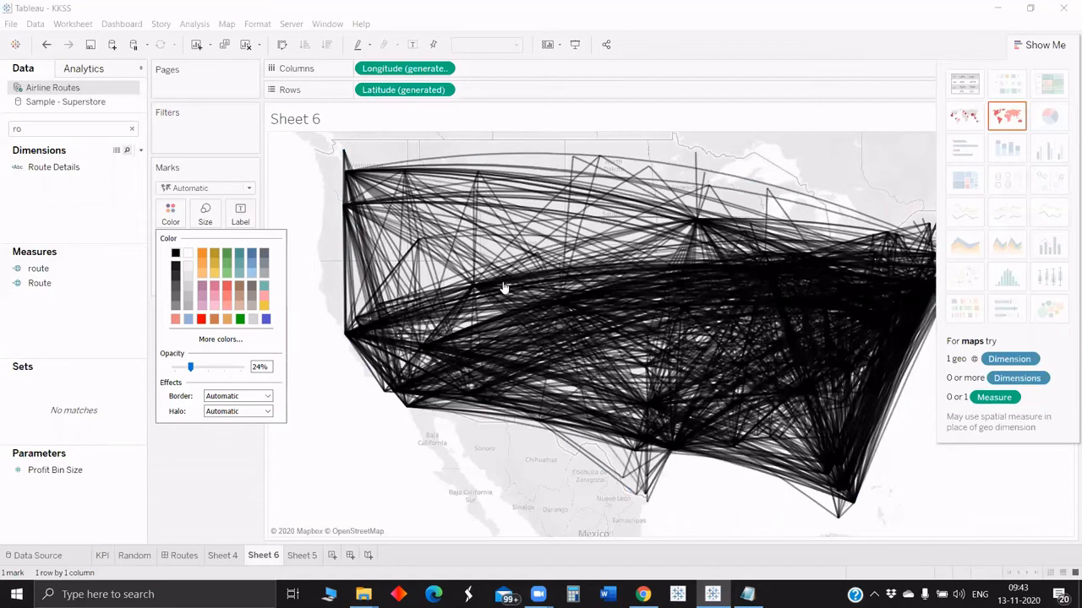
pyautogui.click(44, 127)
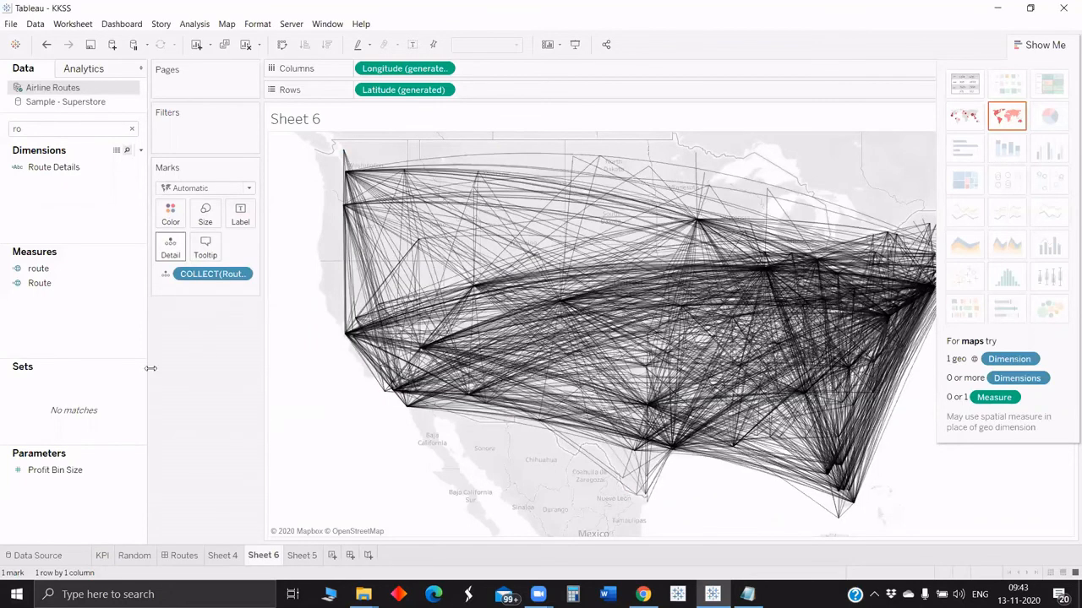
# Try Route Details on Detail, and use a field search for "or" to add the Origin airport dimension to Detail instead.
pyautogui.moveTo(51, 167); pyautogui.dragTo(172, 256)
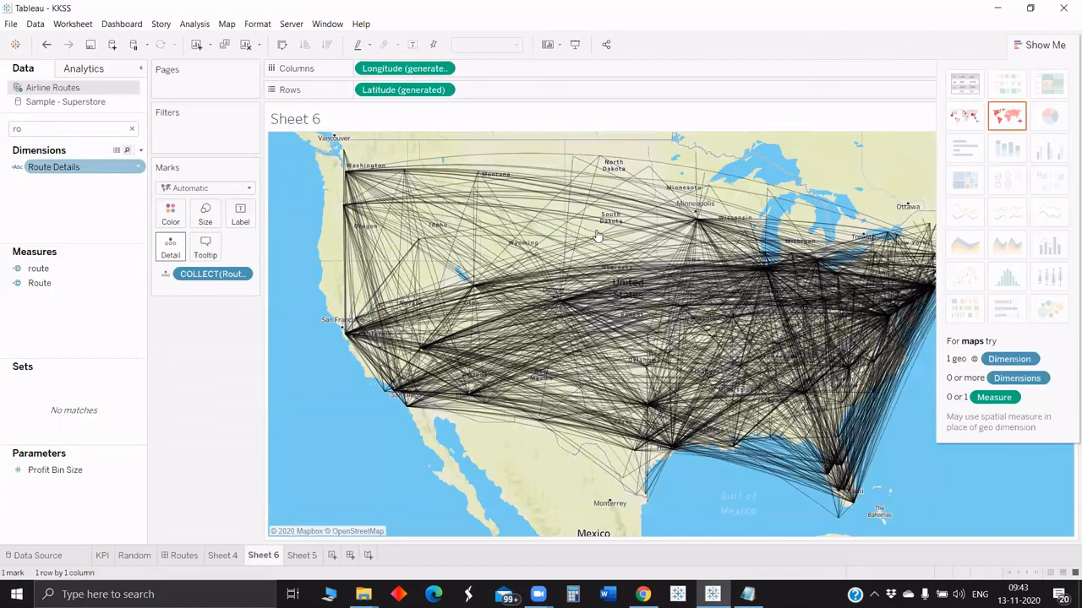
pyautogui.hotkey('ctrl', 'f')
pyautogui.write('or')
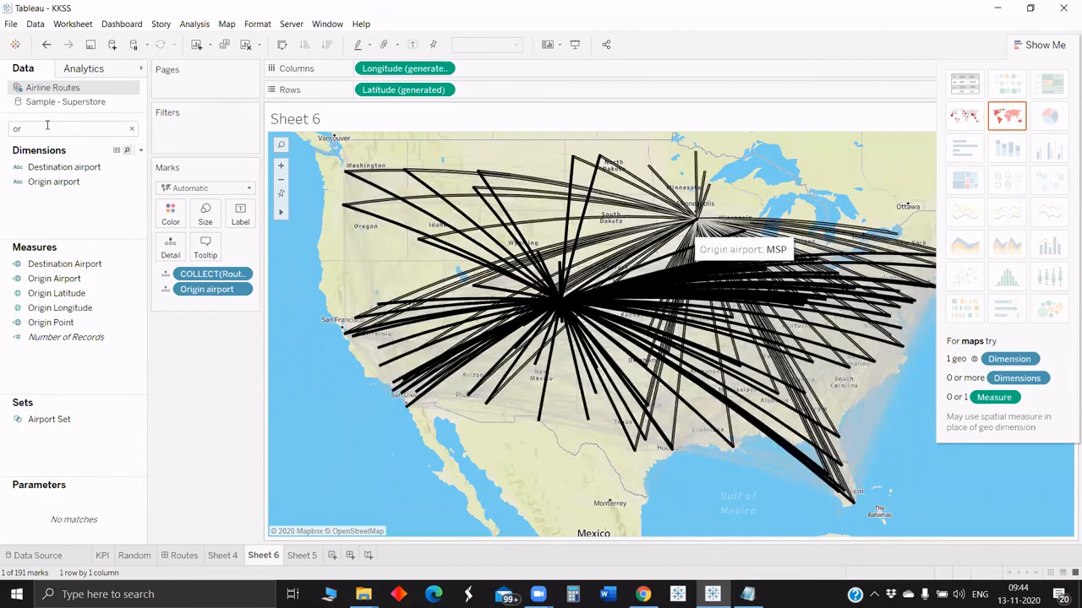
# Search the fields for "Des" and try to add the spatial Destination Airport field to the marks card.
pyautogui.press('BackSpace')
pyautogui.press('BackSpace')
pyautogui.write('Des')
pyautogui.moveTo(90, 296); pyautogui.dragTo(215, 288)
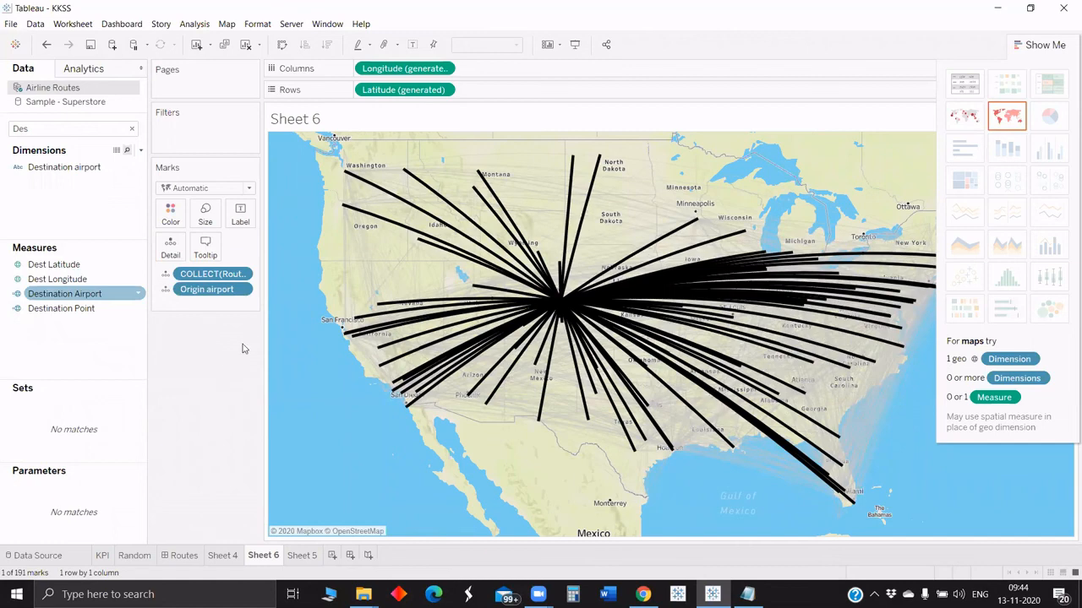
pyautogui.click(207, 305)
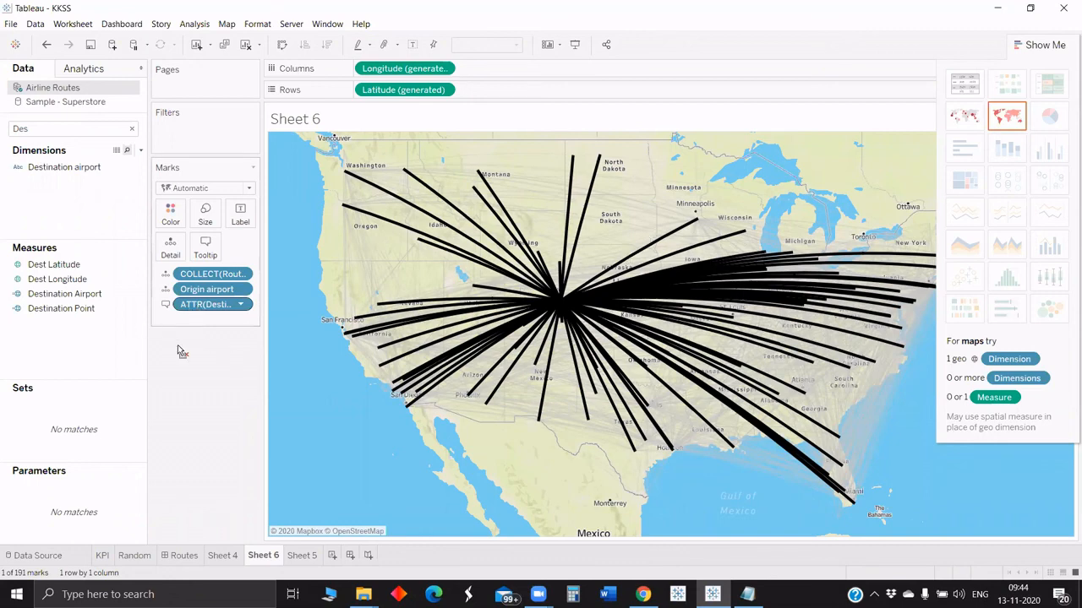
pyautogui.moveTo(69, 305); pyautogui.dragTo(230, 299)
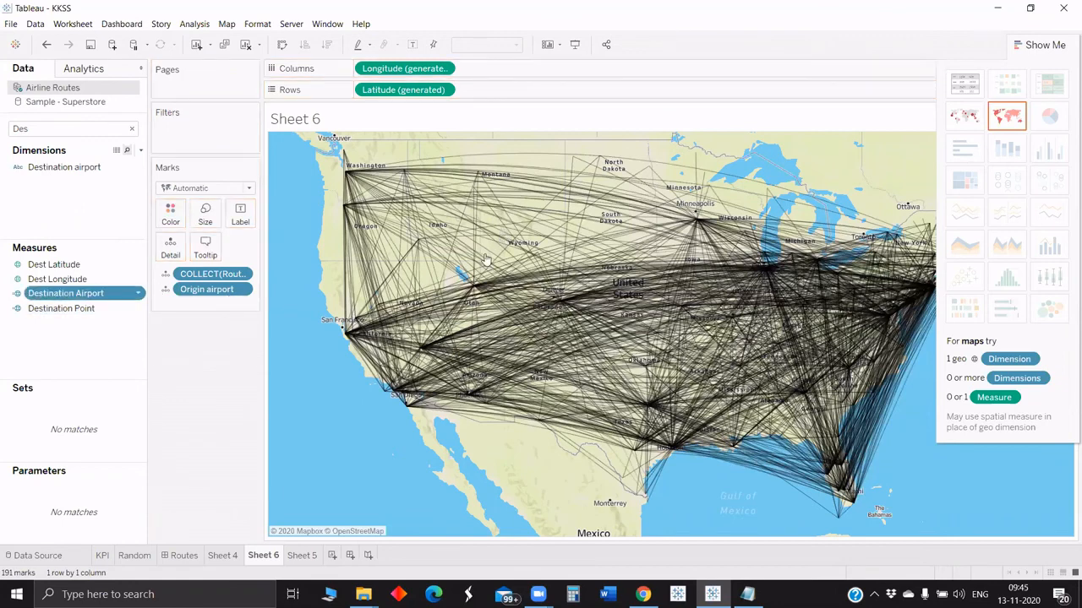
# Try to add Destination Airport to the map's tooltip and check the fields in the tooltip text.
pyautogui.moveTo(66, 293); pyautogui.dragTo(204, 253)
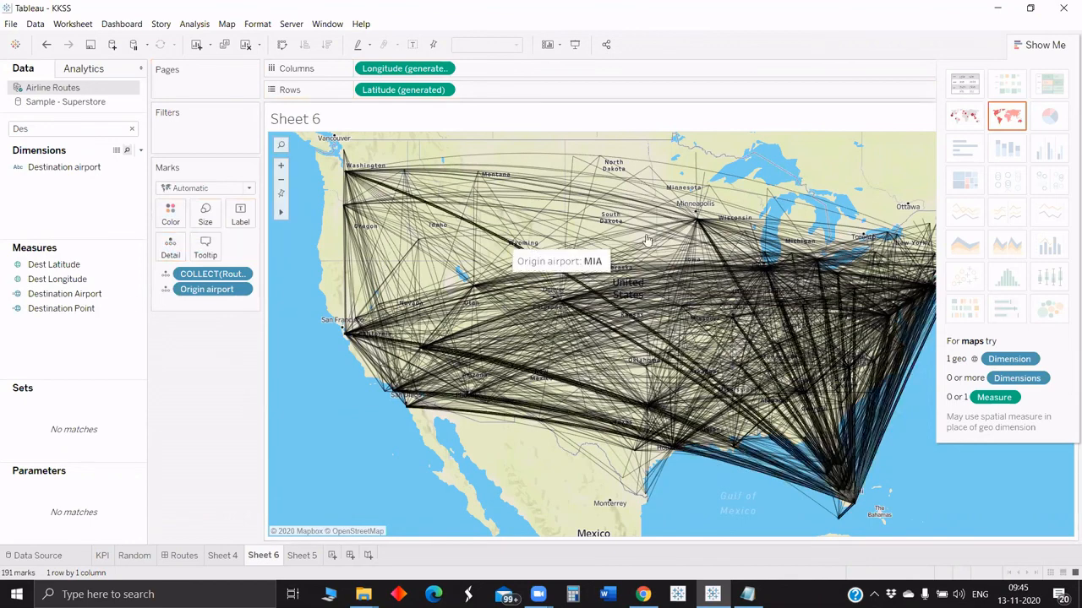
pyautogui.click(206, 247)
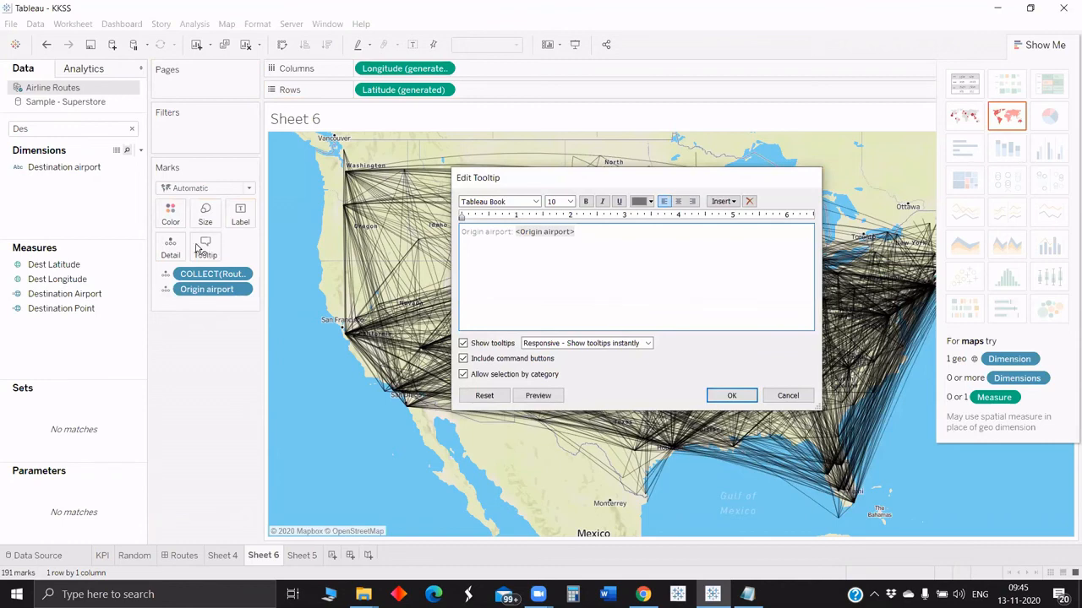
pyautogui.press('Escape')
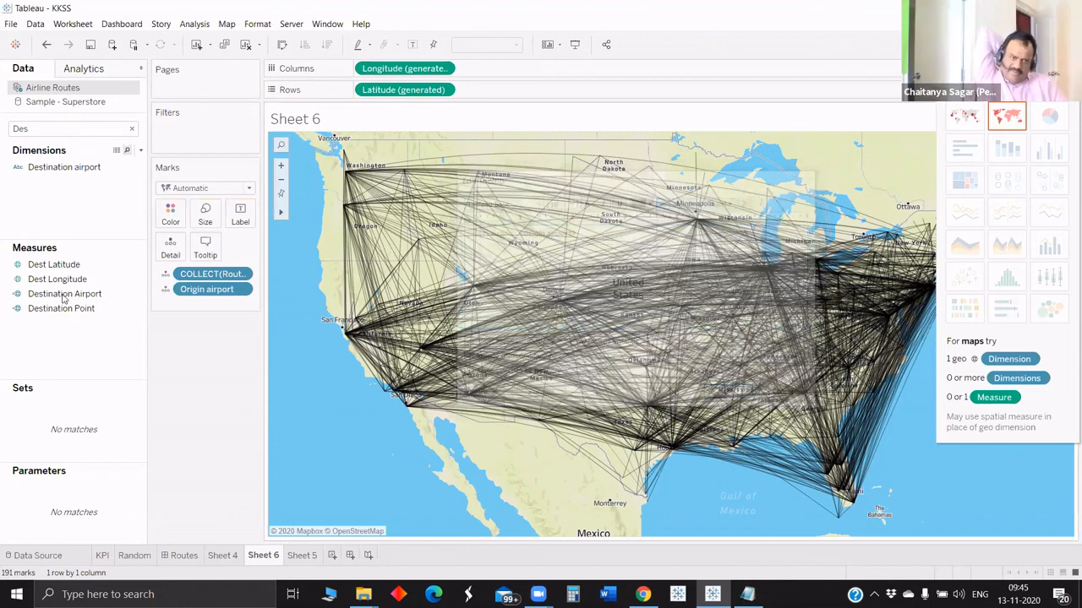
pyautogui.moveTo(64, 296); pyautogui.dragTo(200, 252)
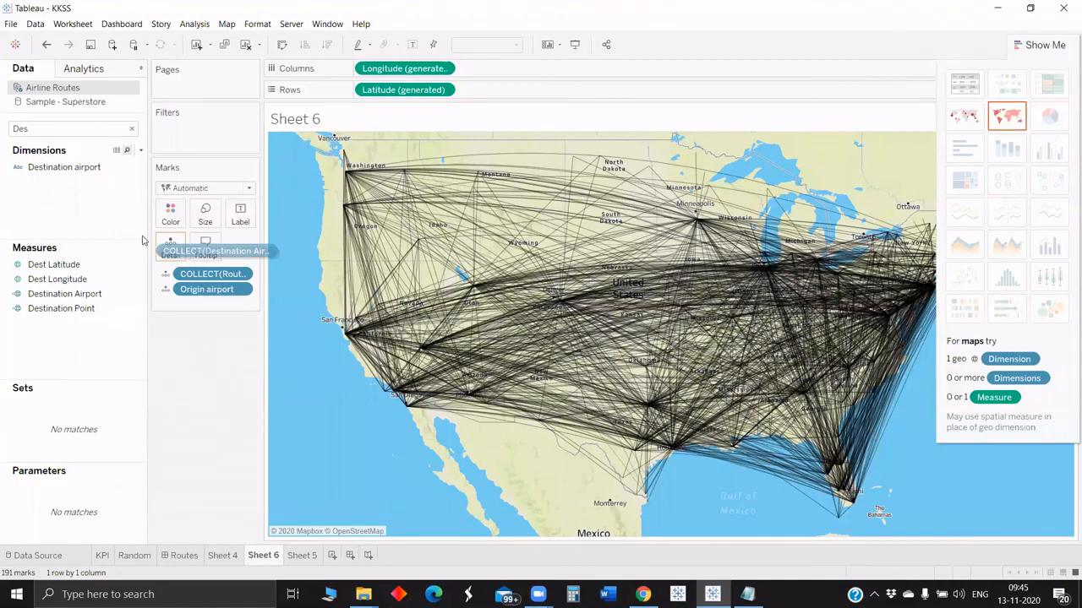
pyautogui.moveTo(153, 226); pyautogui.dragTo(215, 297)
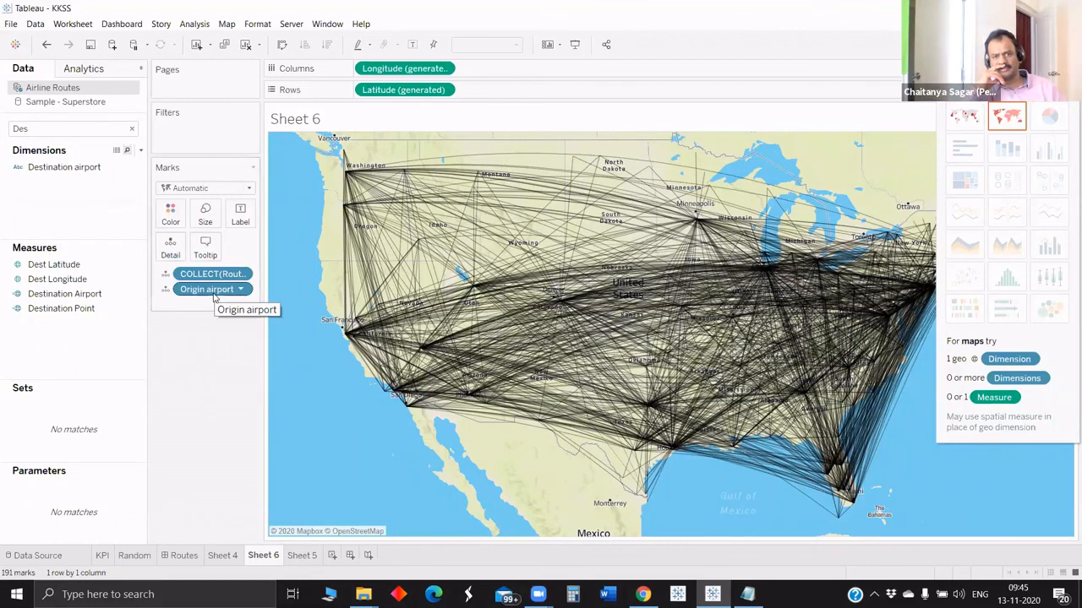
# Remove Origin airport and Route from the marks card and search the fields for "rou".
pyautogui.moveTo(215, 296); pyautogui.dragTo(177, 350)
pyautogui.moveTo(206, 281); pyautogui.dragTo(193, 306)
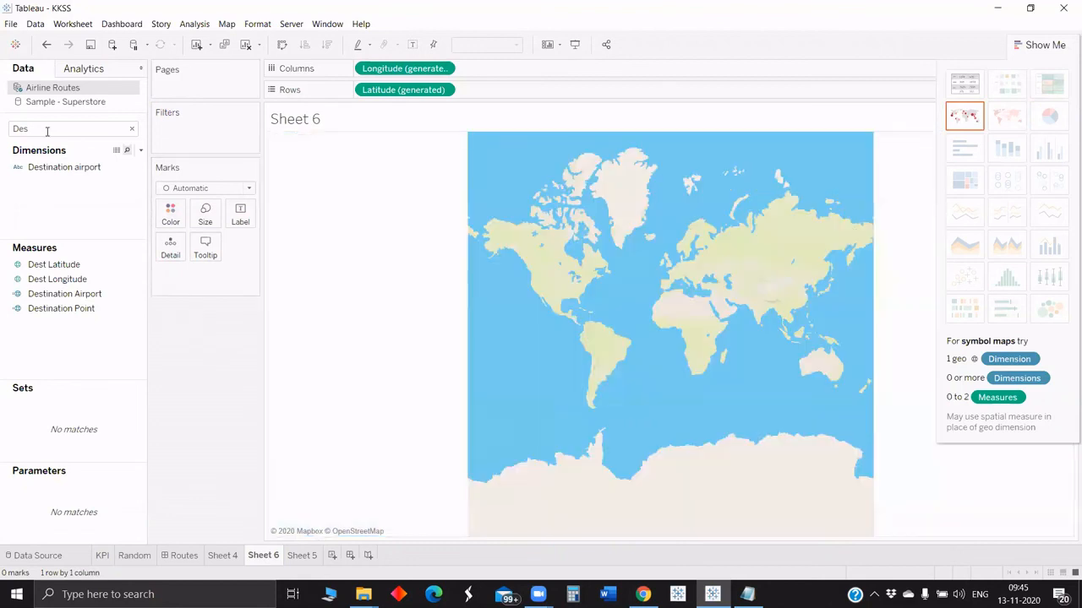
pyautogui.click(47, 131)
pyautogui.press('BackSpace')
pyautogui.press('BackSpace')
pyautogui.press('BackSpace')
pyautogui.write('rou')
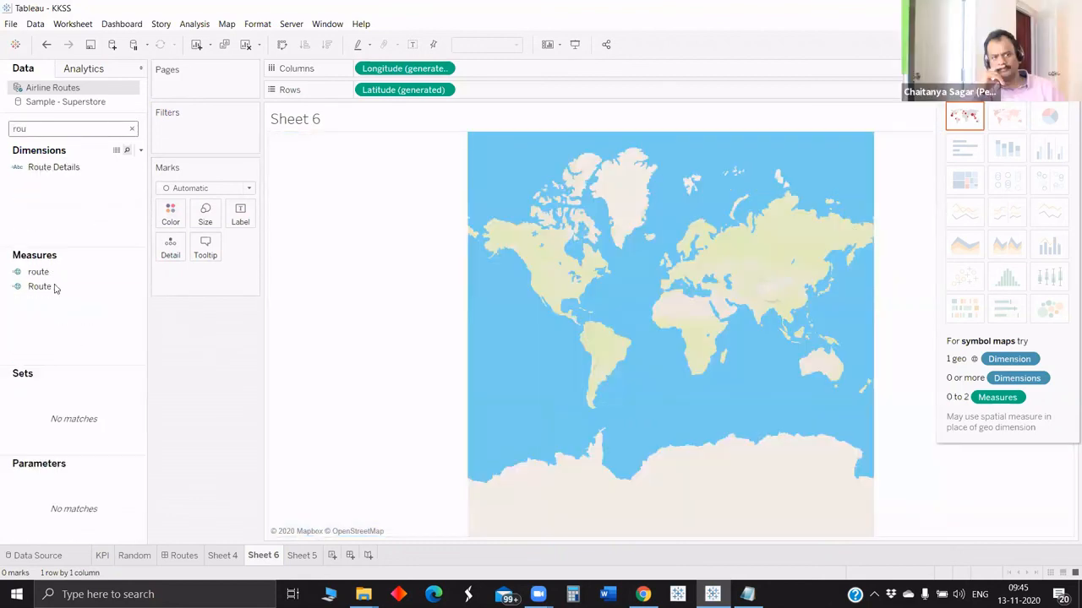
# Open the existing Route calculated field to review its MAKELINE formula.
pyautogui.click(53, 286)
pyautogui.rightClick(69, 287)
pyautogui.click(287, 255)
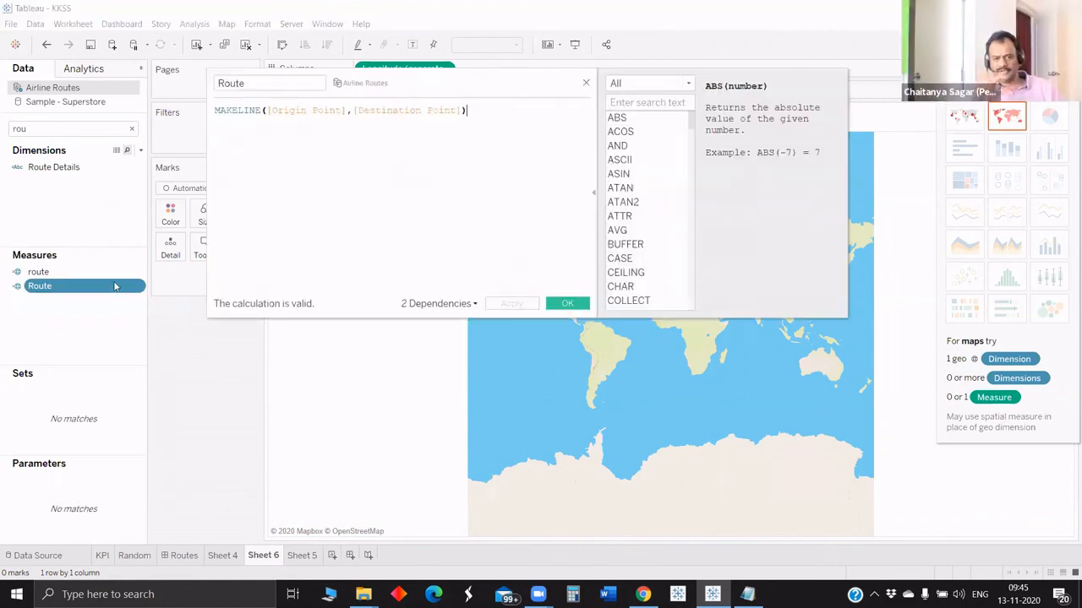
# Add Route to Detail, and search the fields for "or" to add the Origin airport dimension to Detail too.
pyautogui.moveTo(102, 284); pyautogui.dragTo(176, 246)
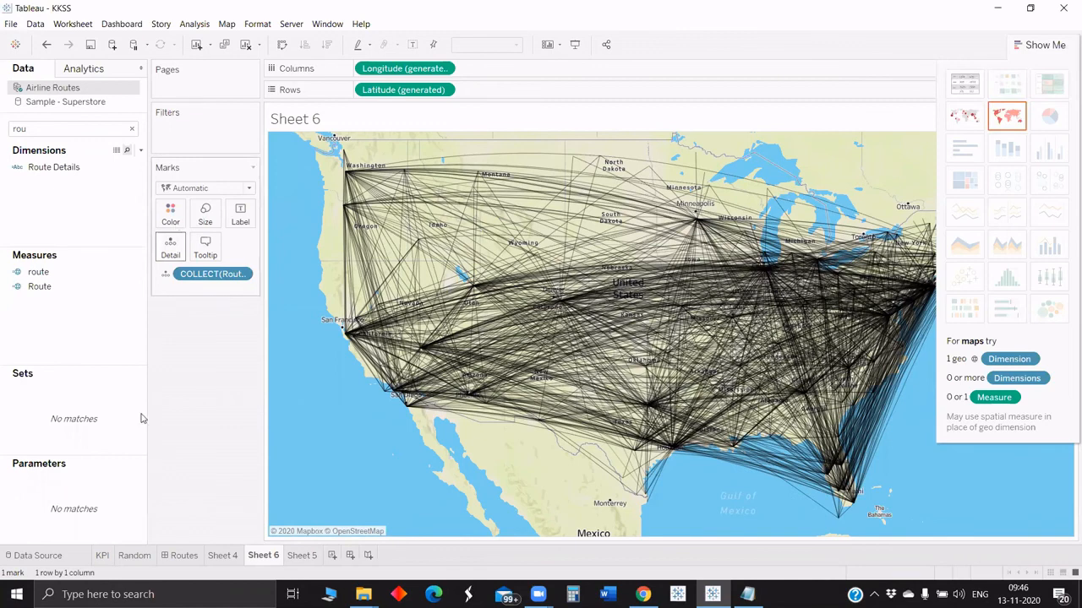
pyautogui.click(170, 214)
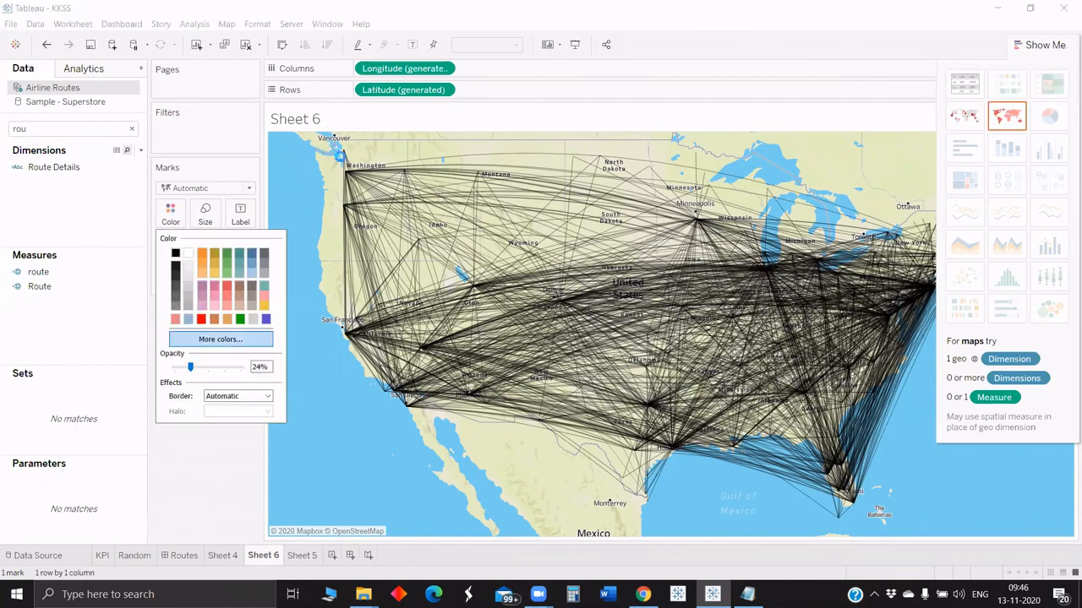
pyautogui.click(33, 207)
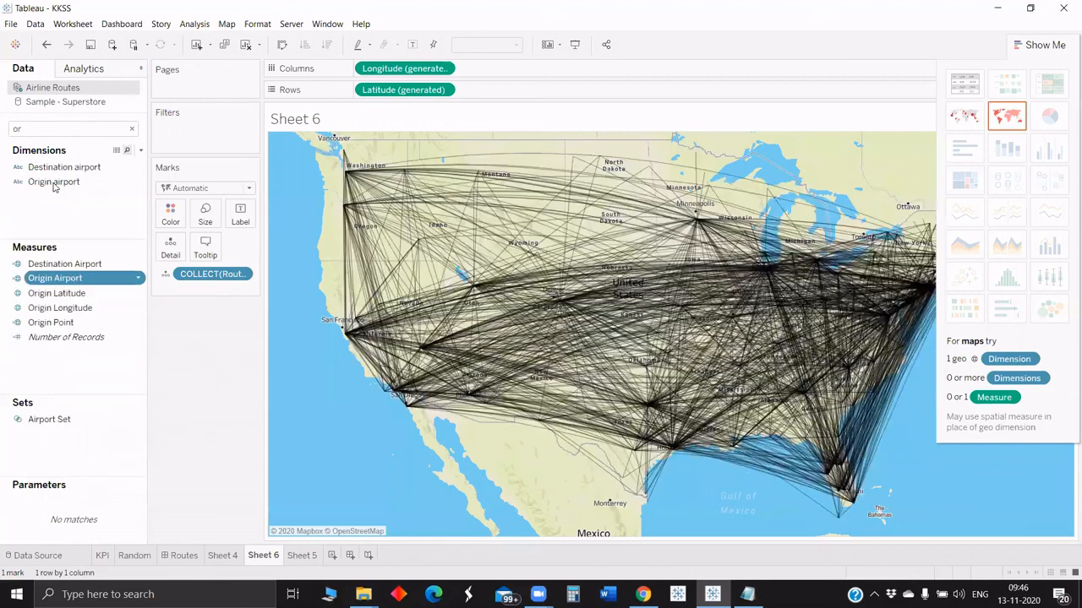
pyautogui.moveTo(53, 183); pyautogui.dragTo(253, 265)
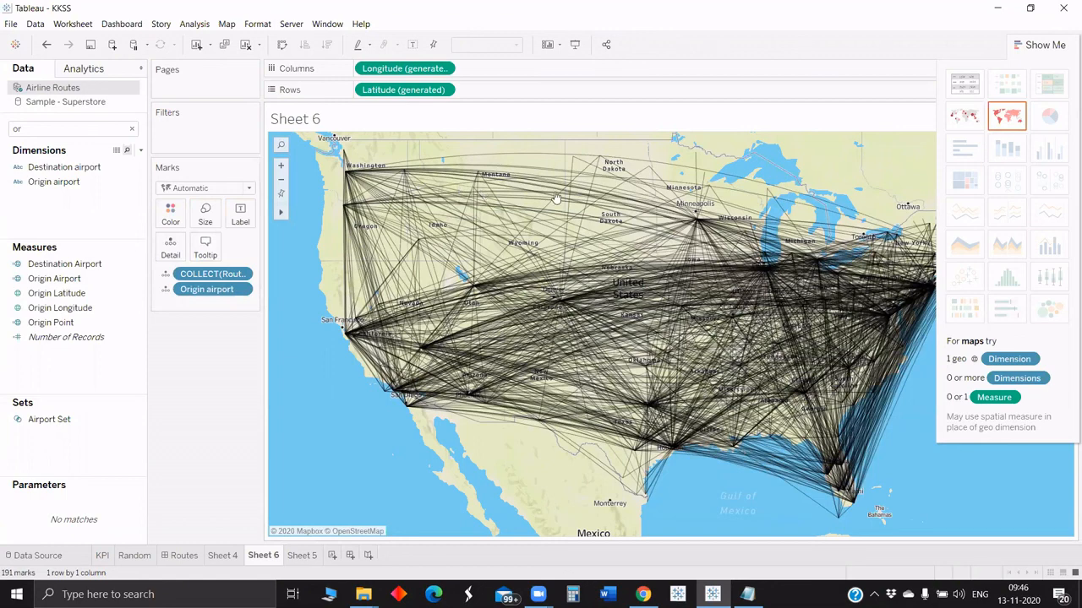
# Examine the routes leaving individual origin airports by selecting their lines on the map, and clear the selection.
pyautogui.click(598, 157)
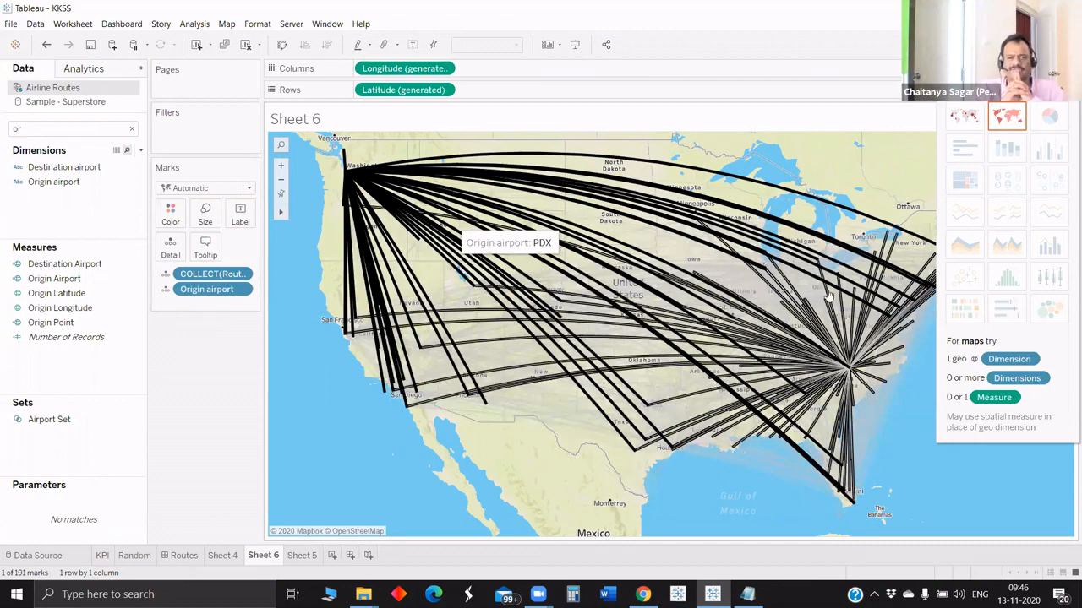
pyautogui.click(503, 253)
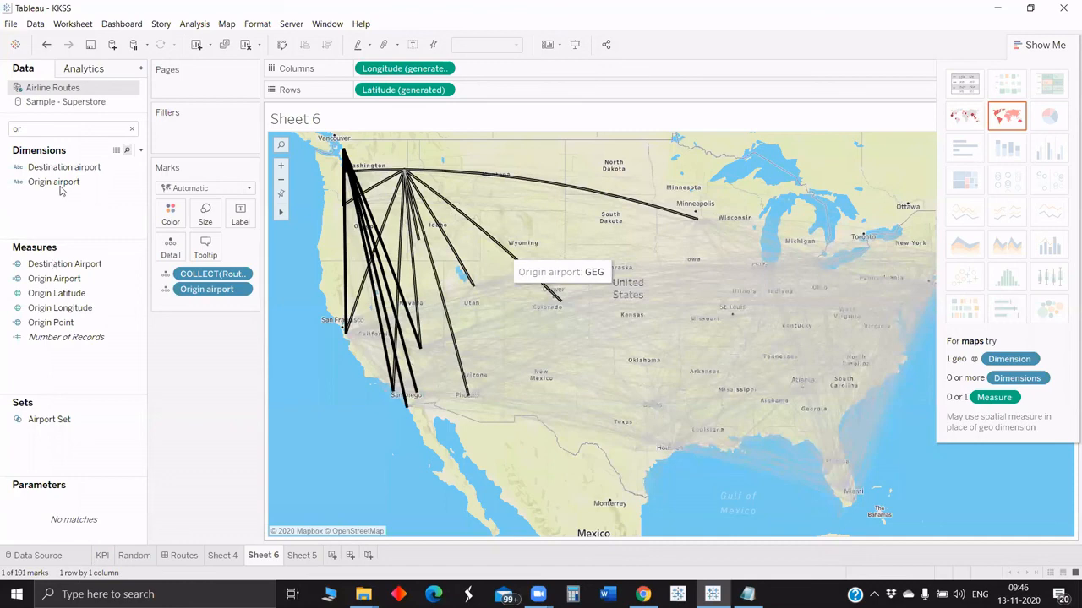
pyautogui.moveTo(60, 190); pyautogui.dragTo(172, 253)
pyautogui.press('Escape')
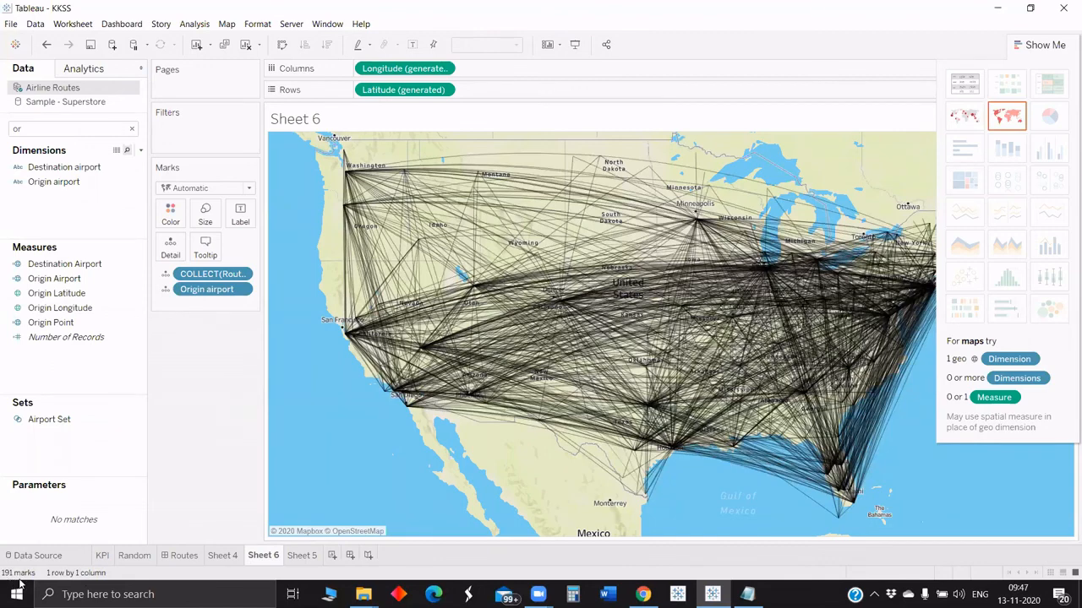